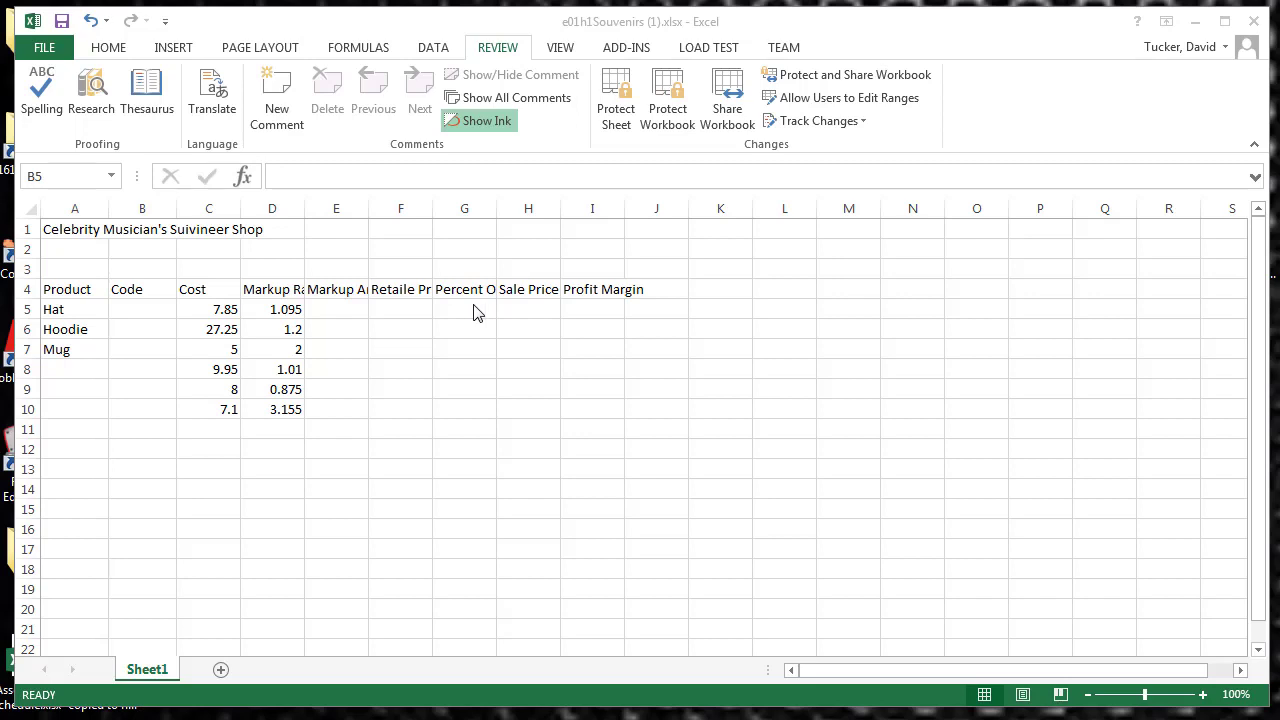
Step: Run a spelling check on the sheet, continuing from its beginning, and close it at the misspelled word in the title
click(129, 390)
click(42, 96)
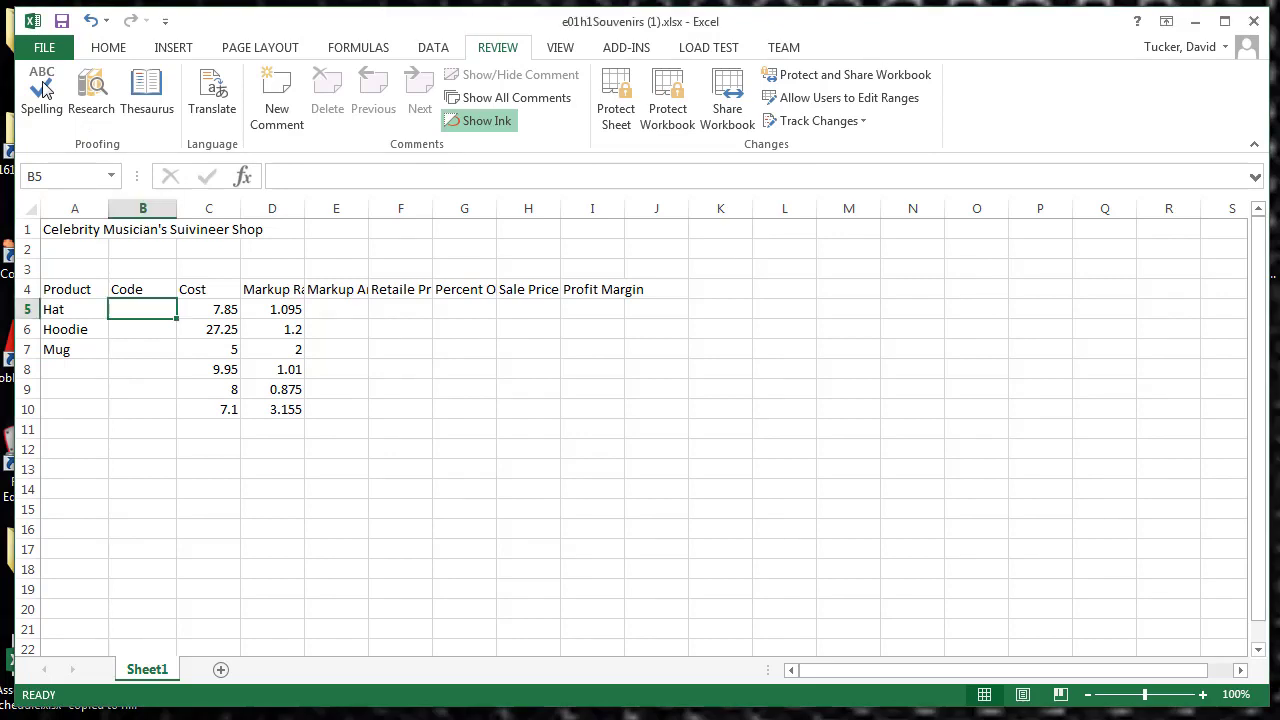
click(42, 96)
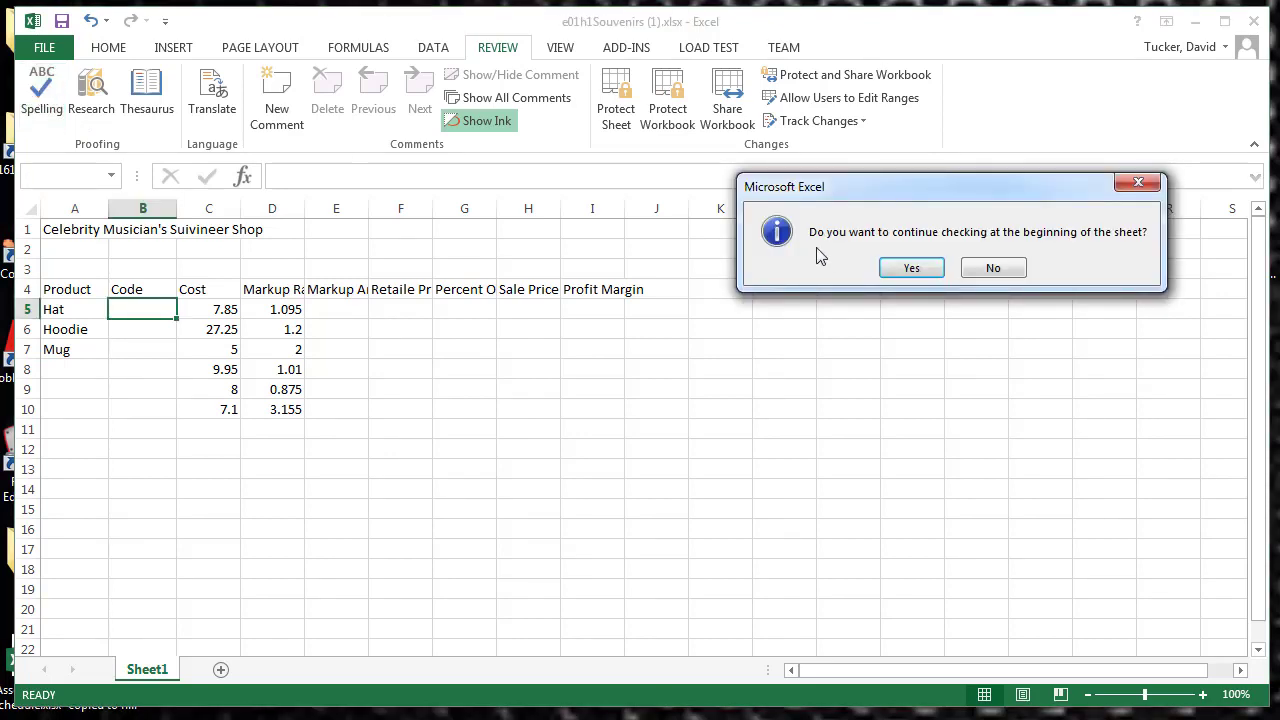
click(908, 267)
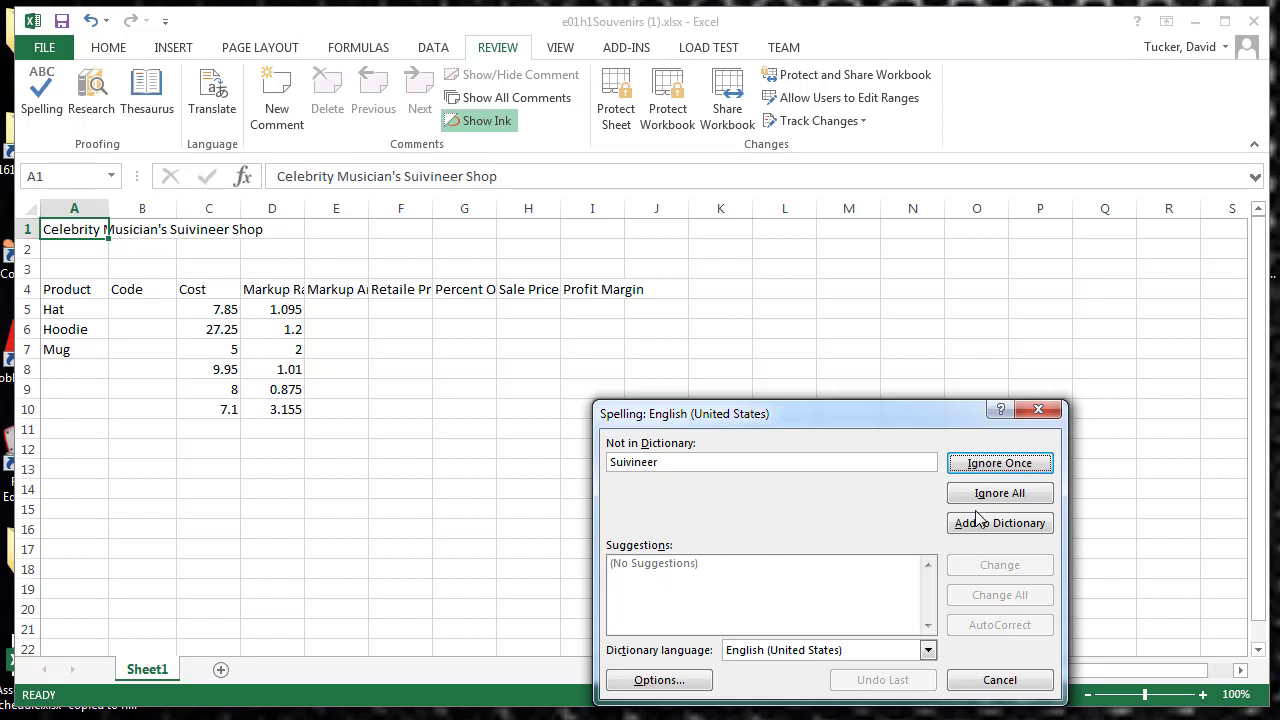
click(1038, 409)
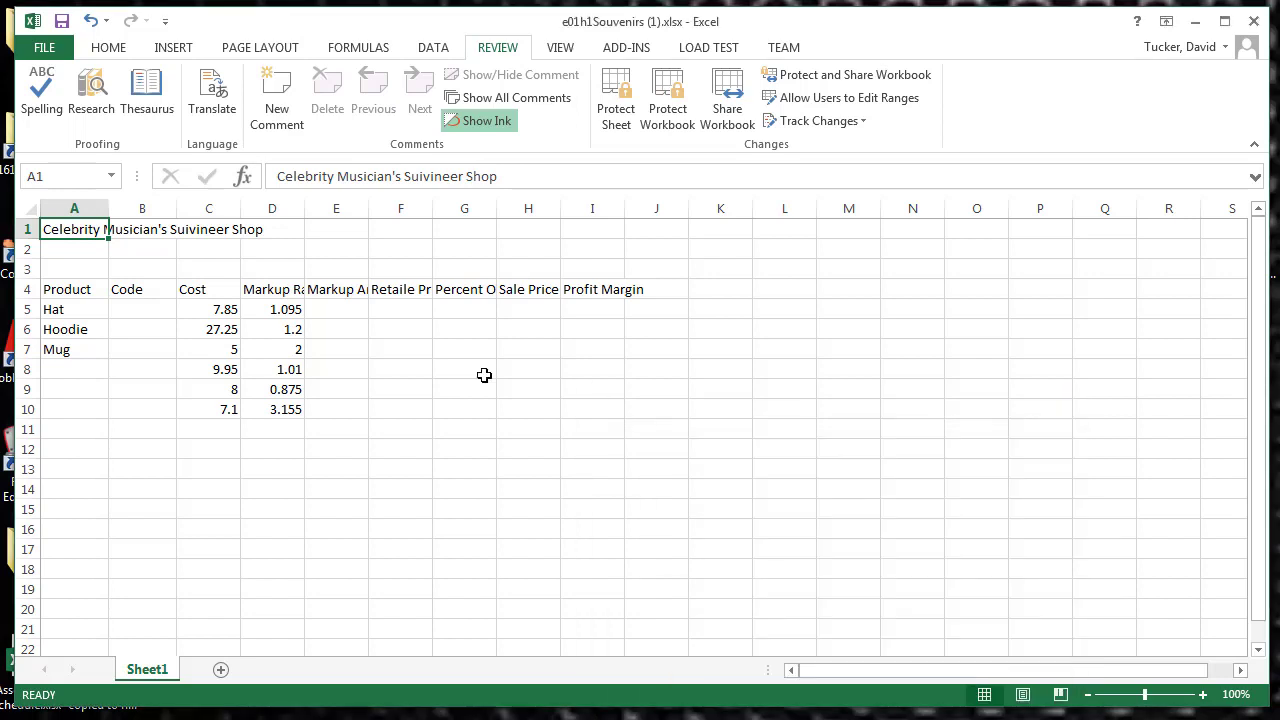
Step: Correct the title in cell A1 to read "Celebrity Musician's Souvenir Shop"
click(215, 230)
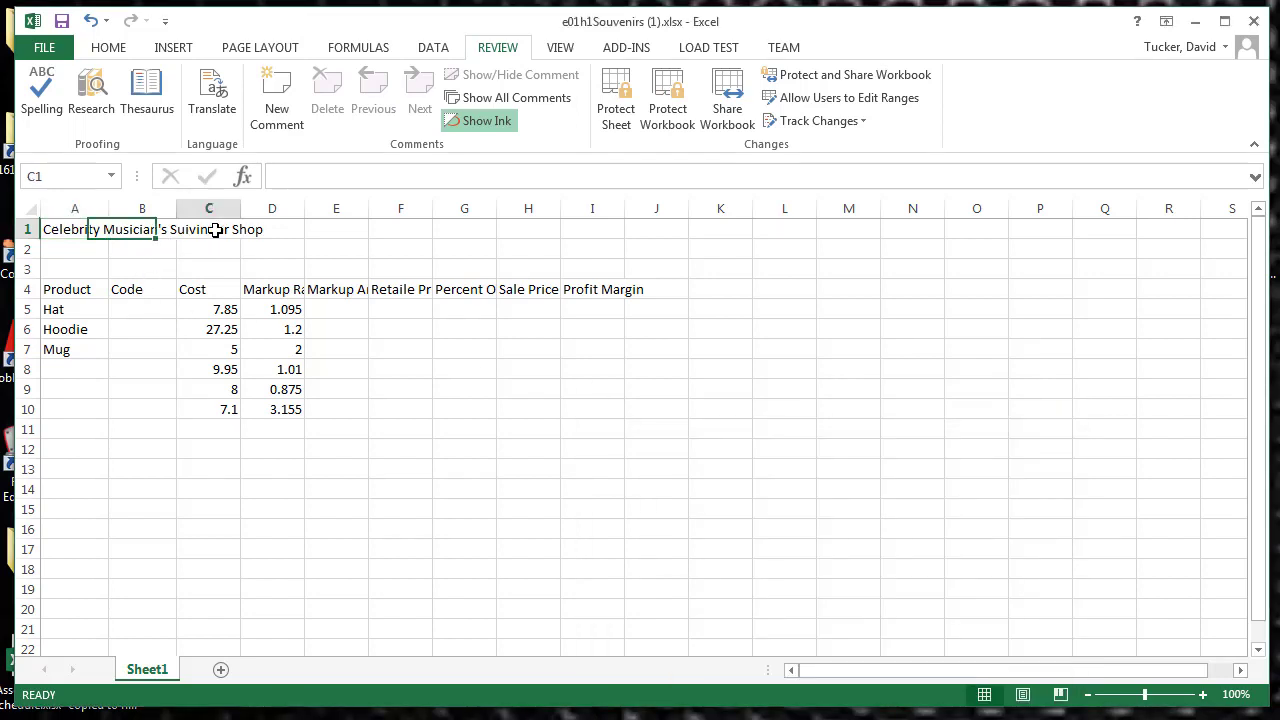
click(88, 228)
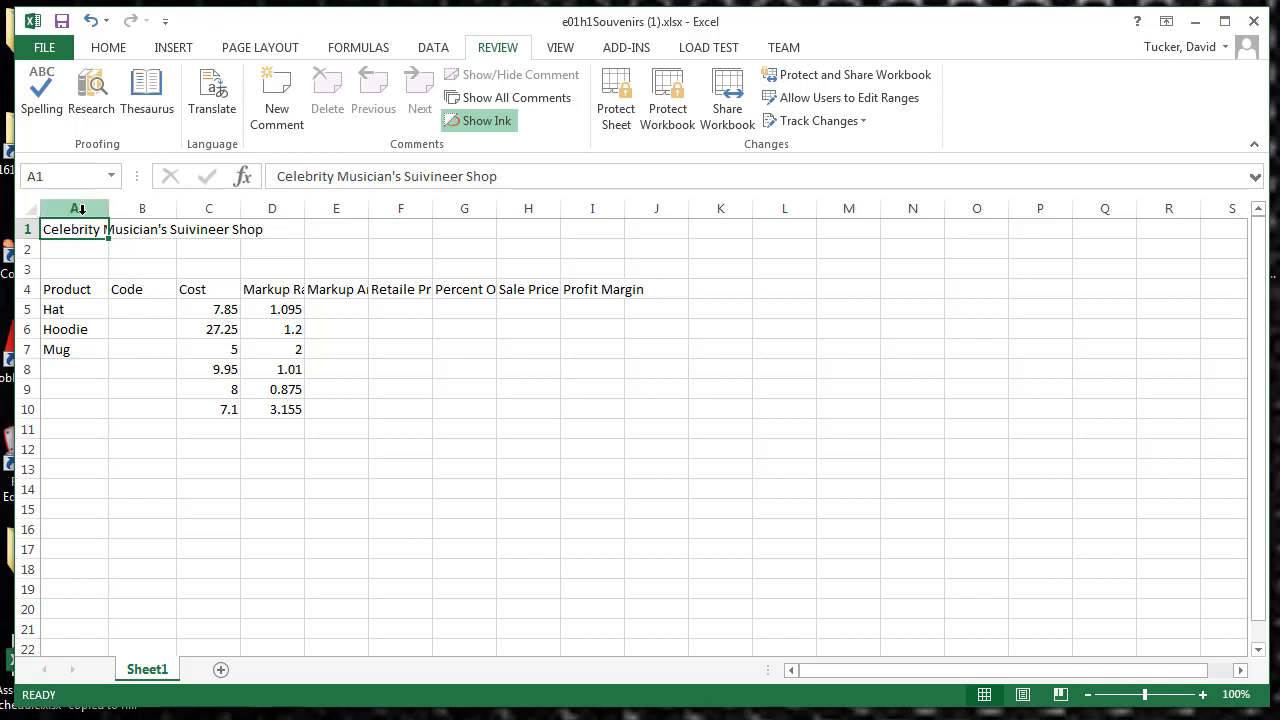
click(222, 270)
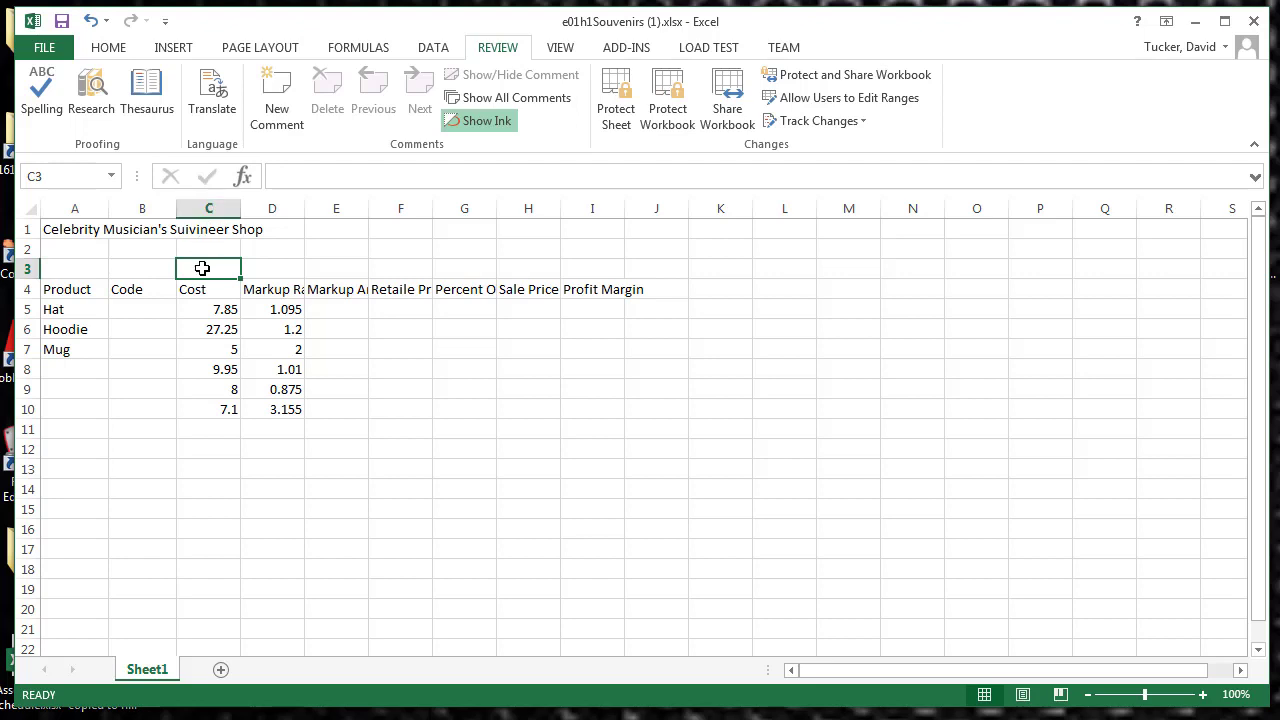
click(72, 229)
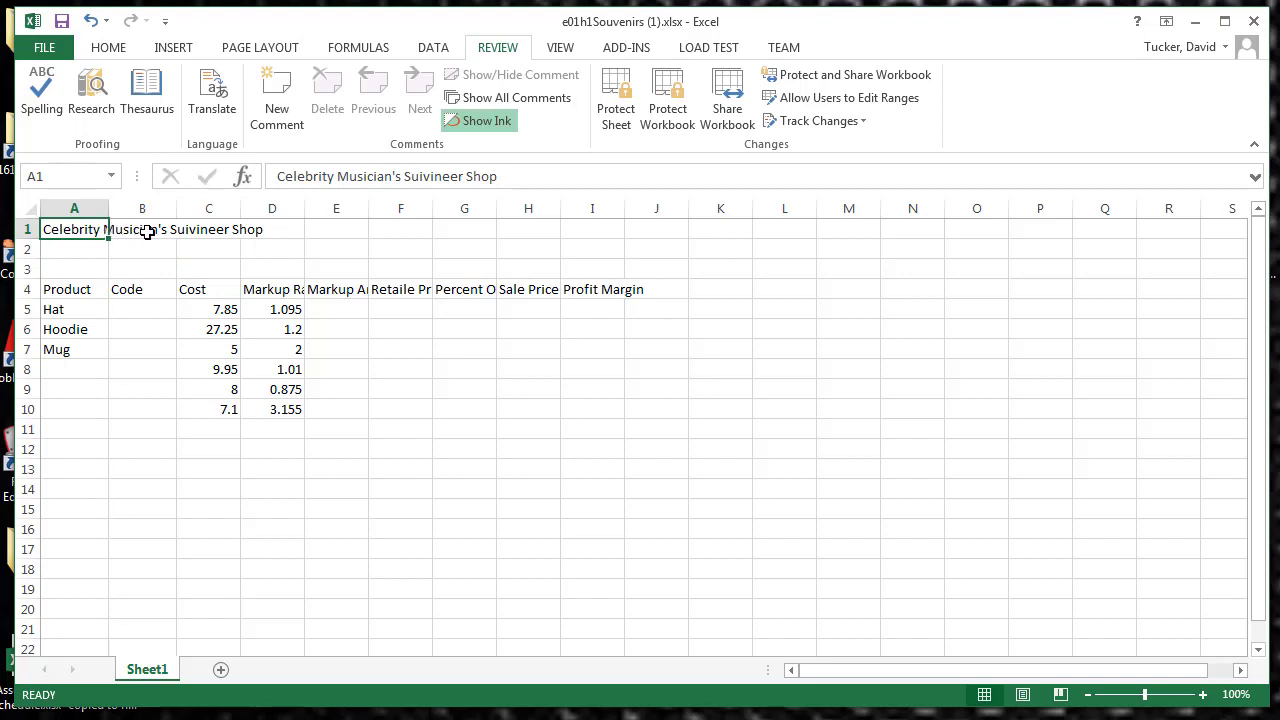
click(425, 177)
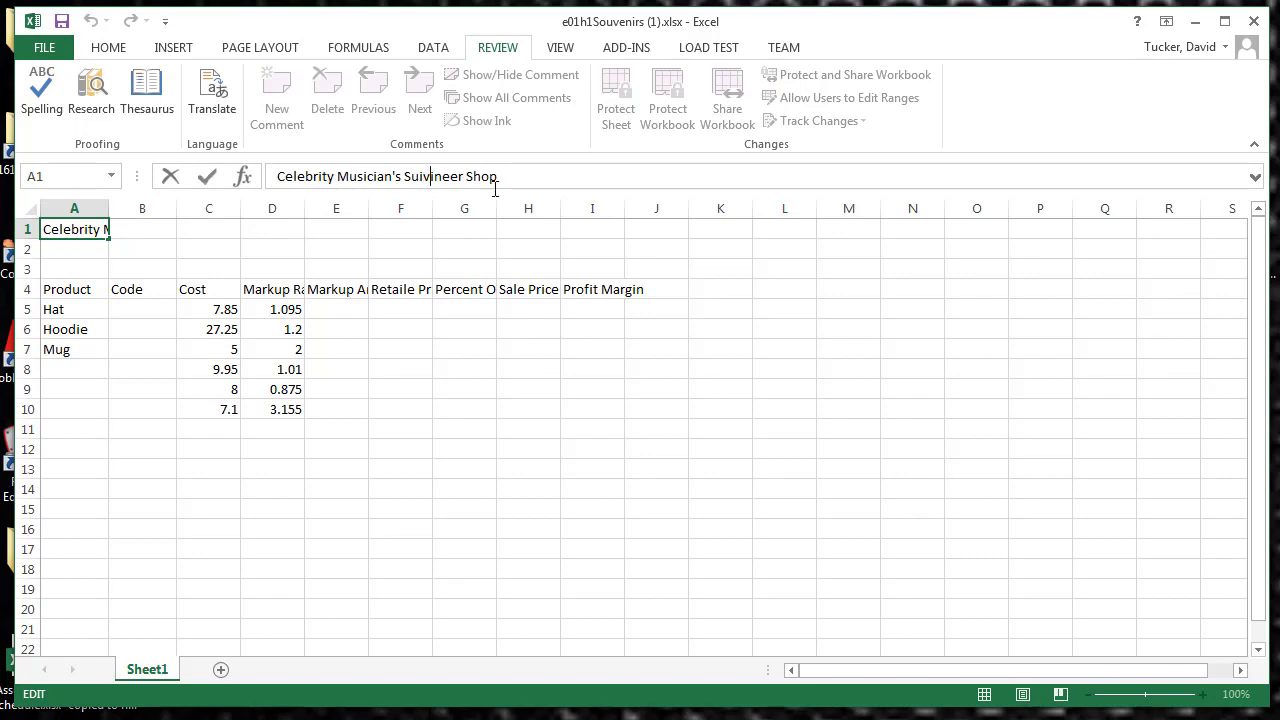
key(Delete)
text(e)
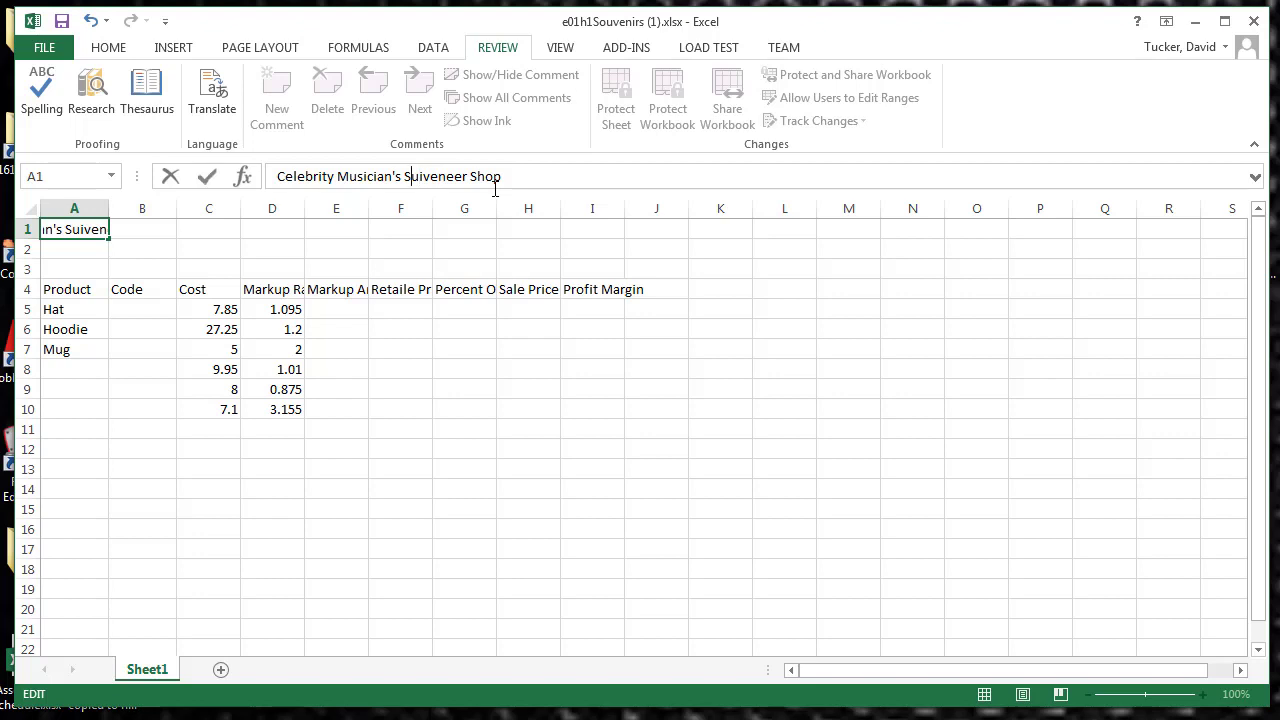
key(Delete)
key(Delete)
text(o)
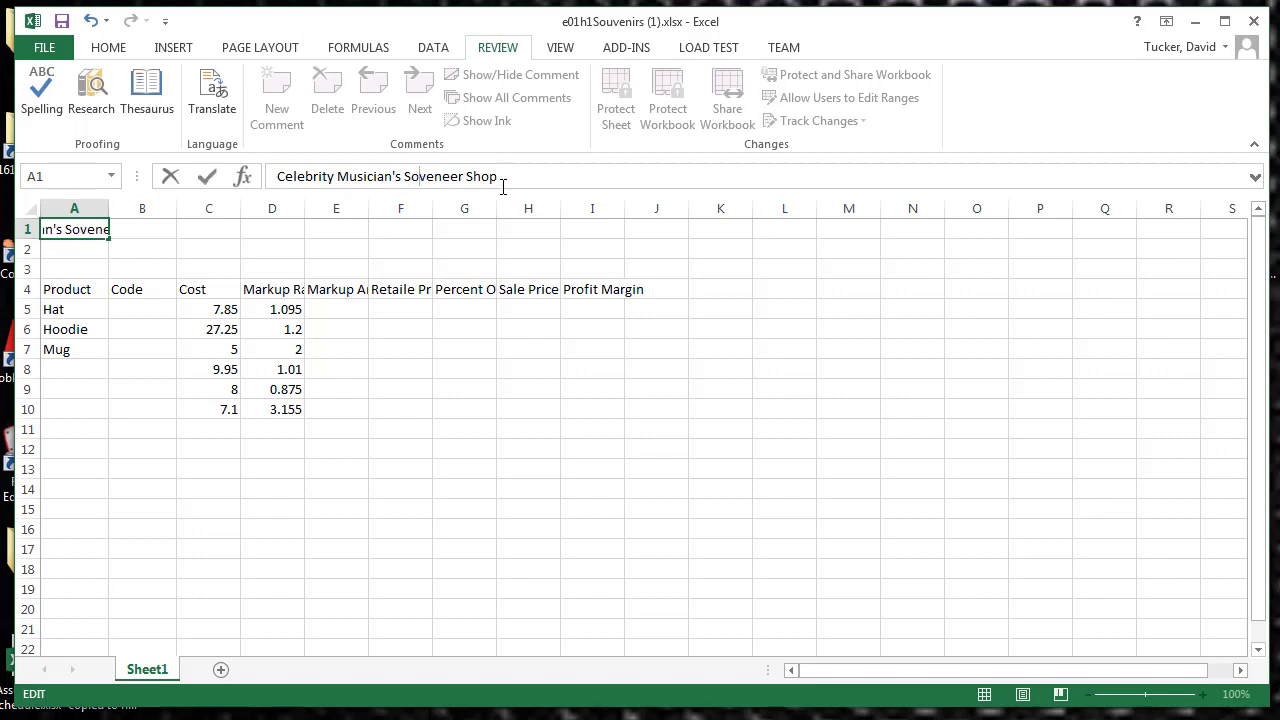
text(uv)
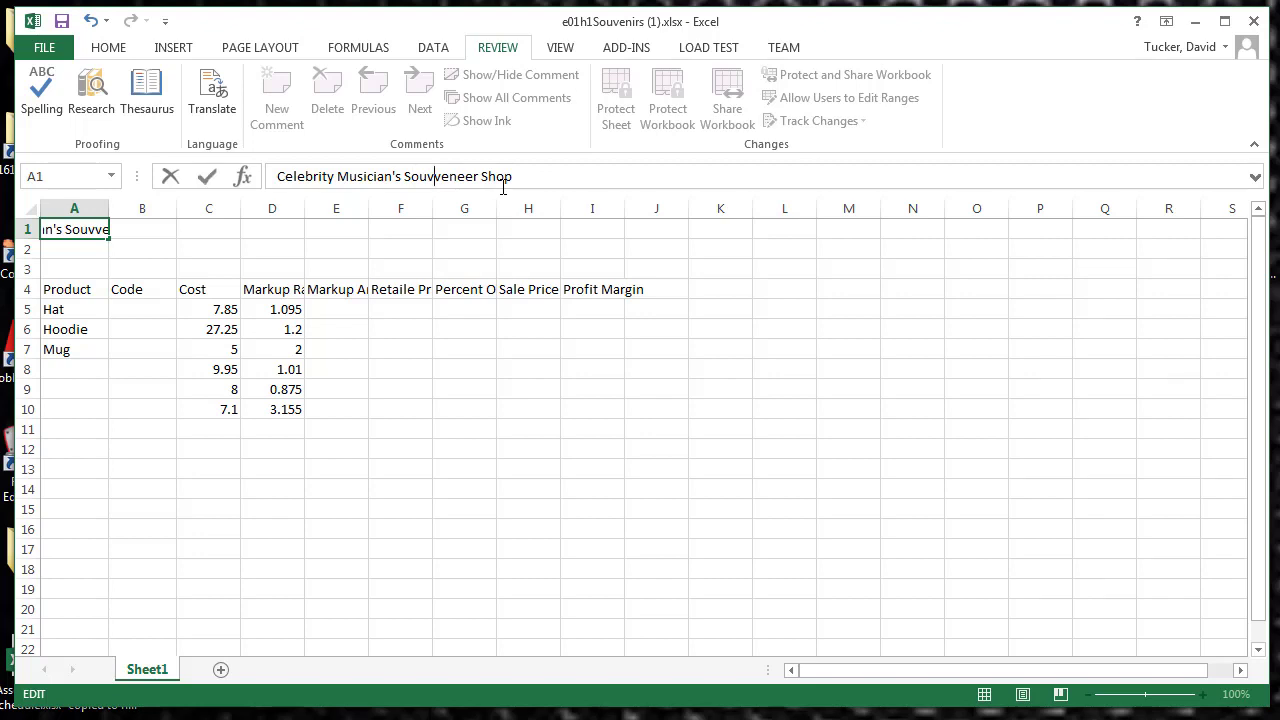
key(BackSpace)
key(Right)
key(Right)
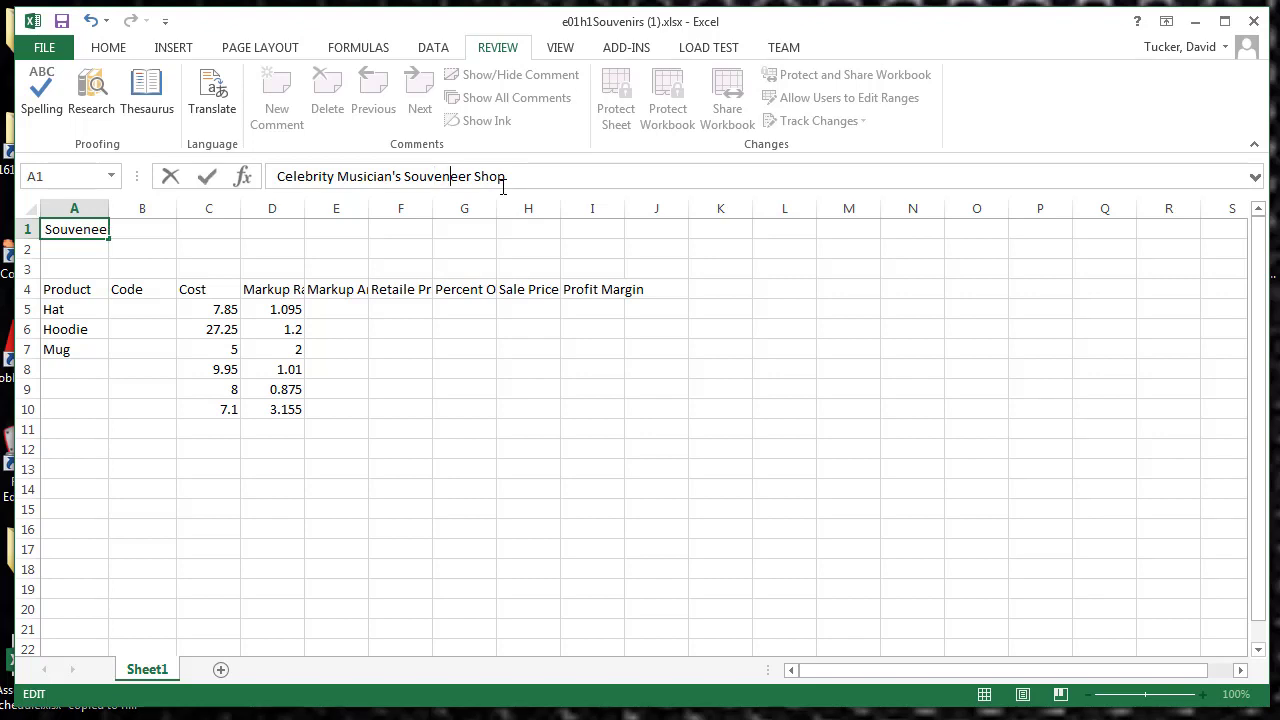
key(Delete)
key(Delete)
text(i)
click(180, 255)
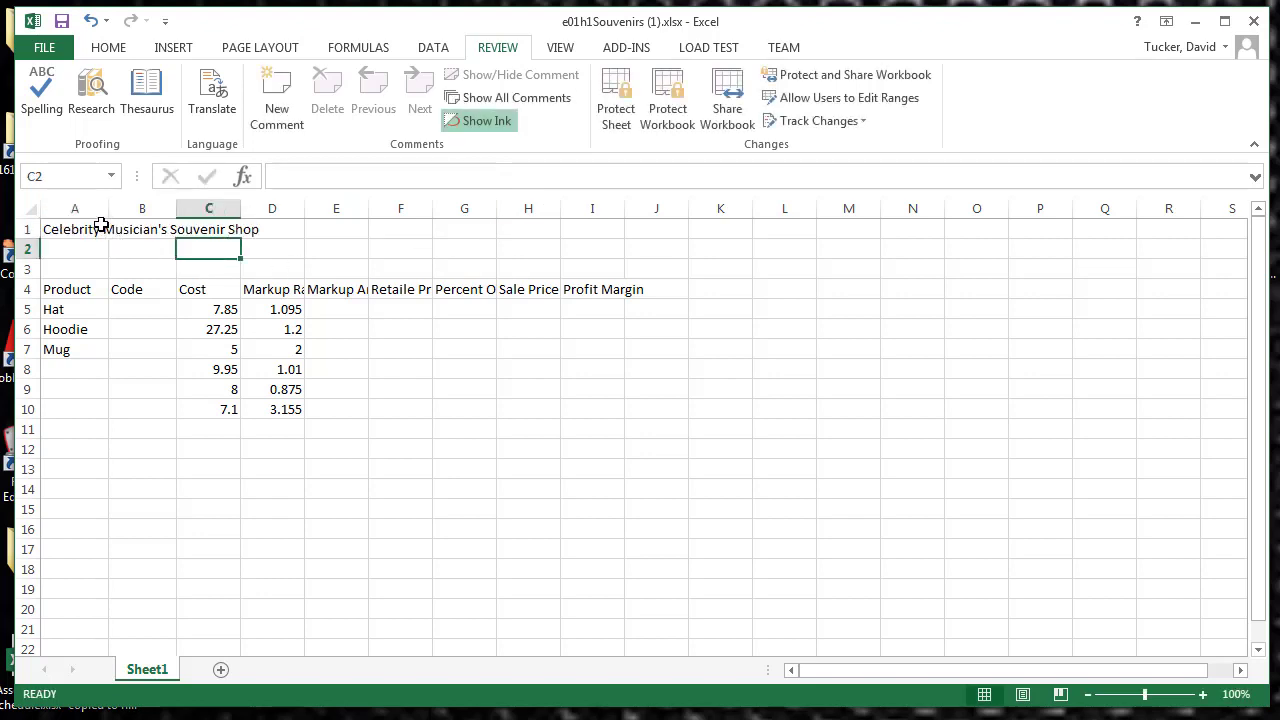
Step: Enter "x" in cell B1, next to the title cell
click(88, 230)
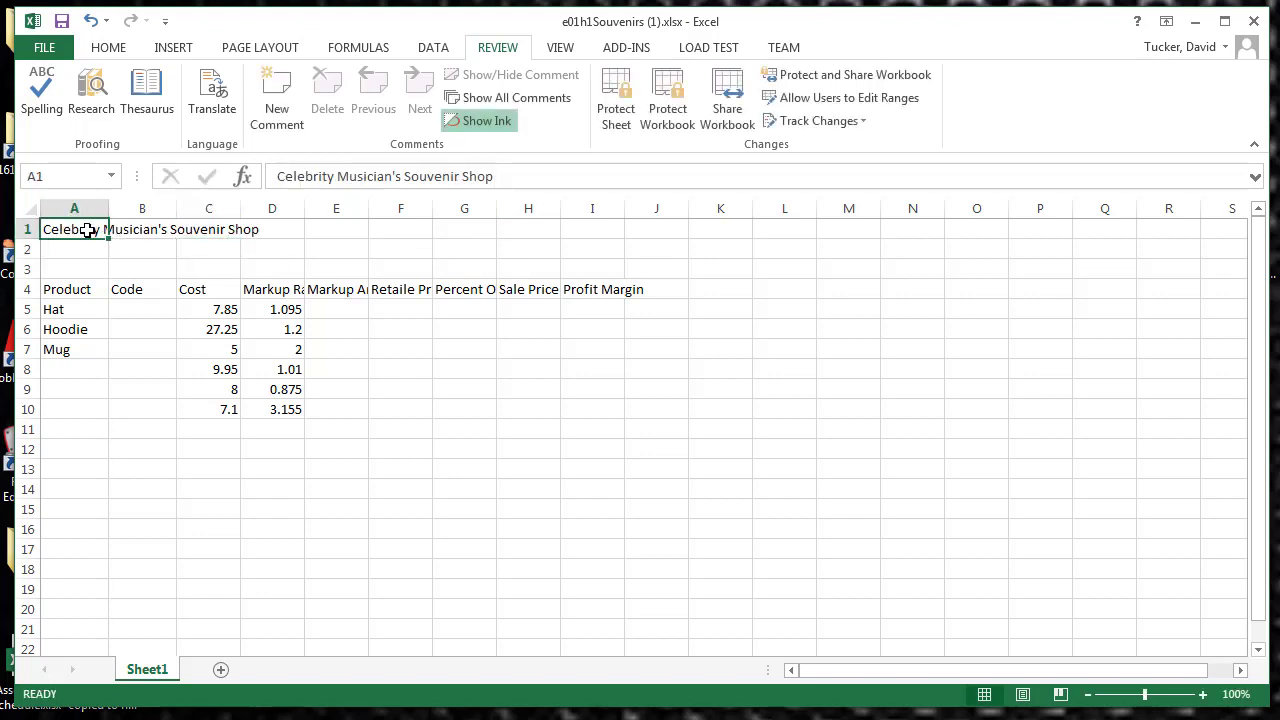
click(150, 229)
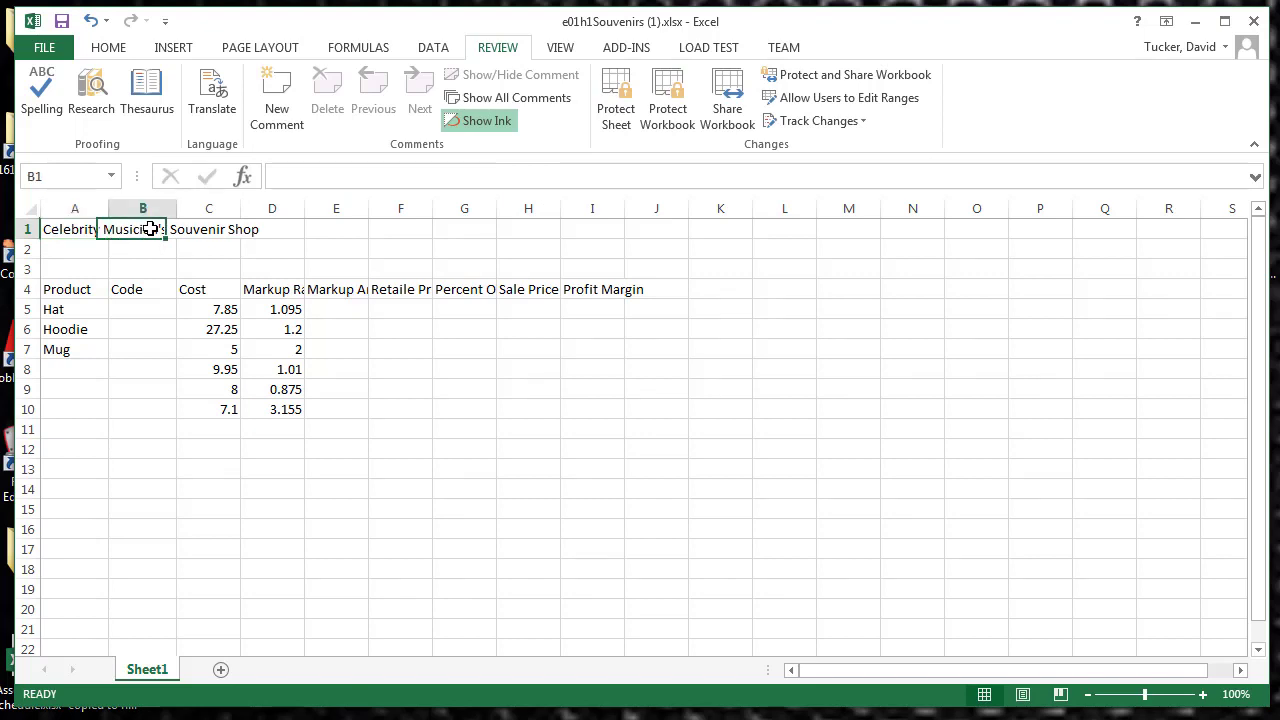
click(338, 179)
text(x)
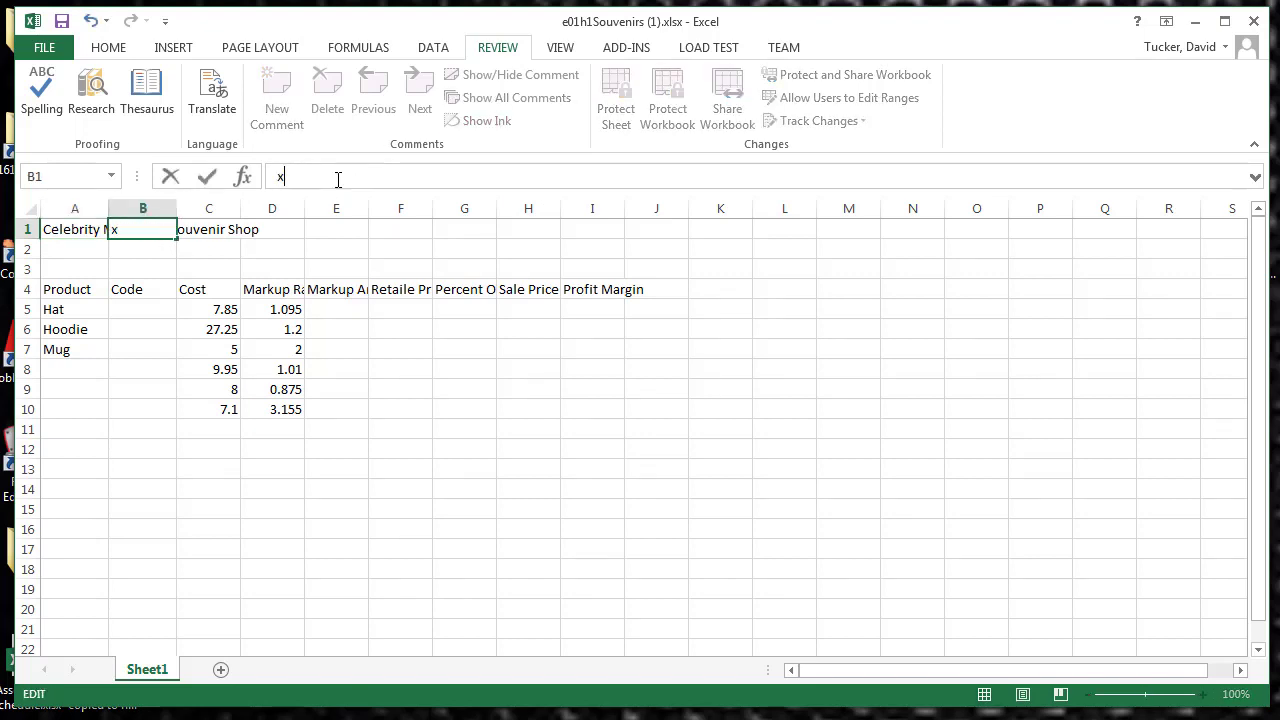
click(207, 176)
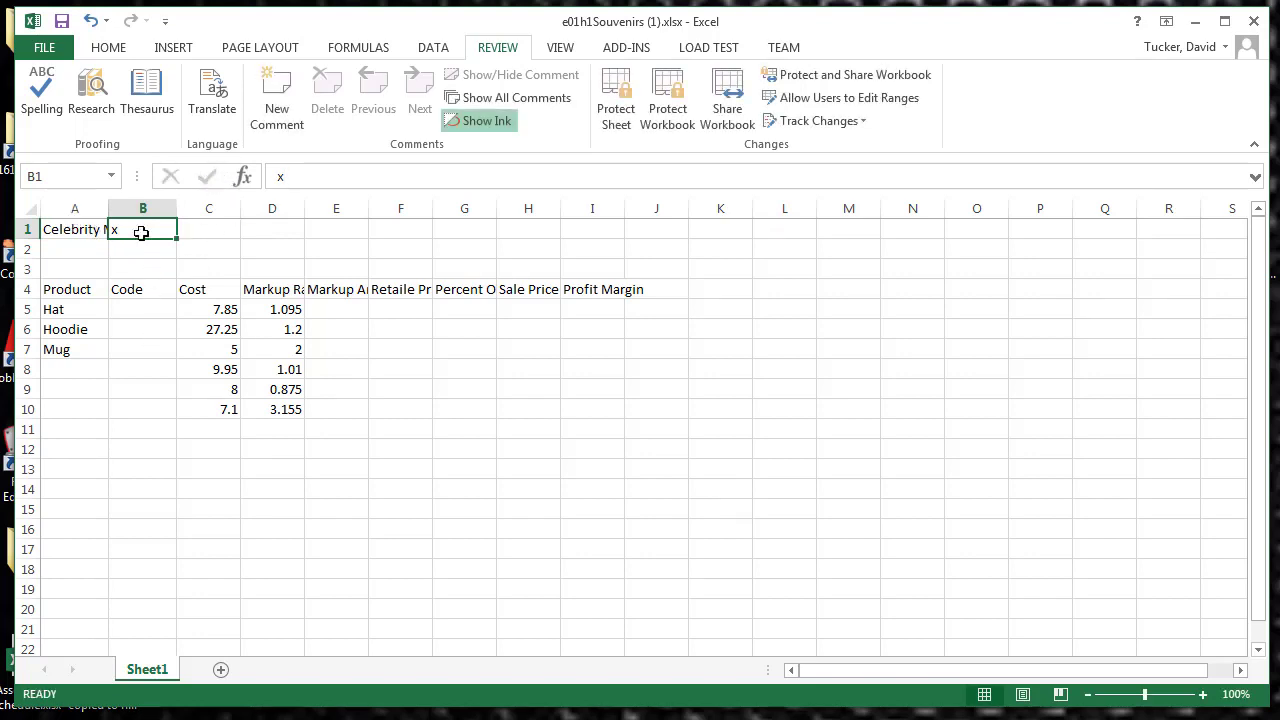
Step: Delete the "x" from cell B1 so the cell is empty
click(305, 176)
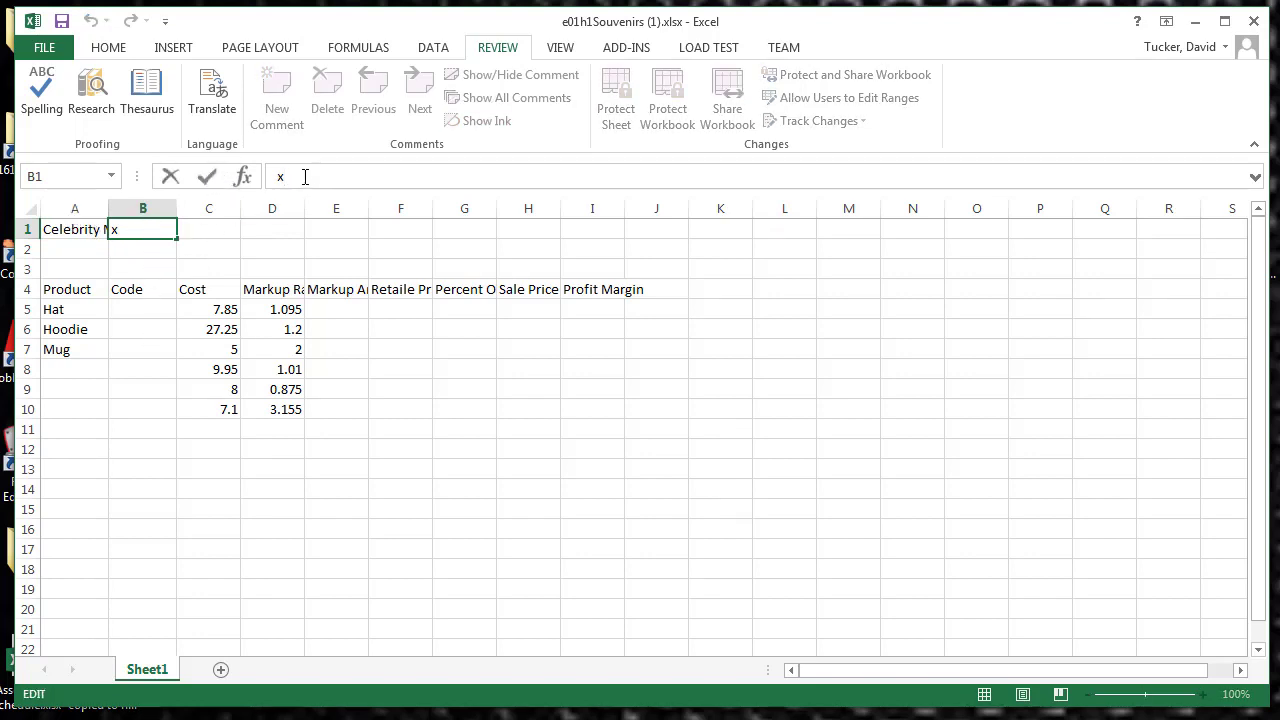
key(BackSpace)
click(206, 179)
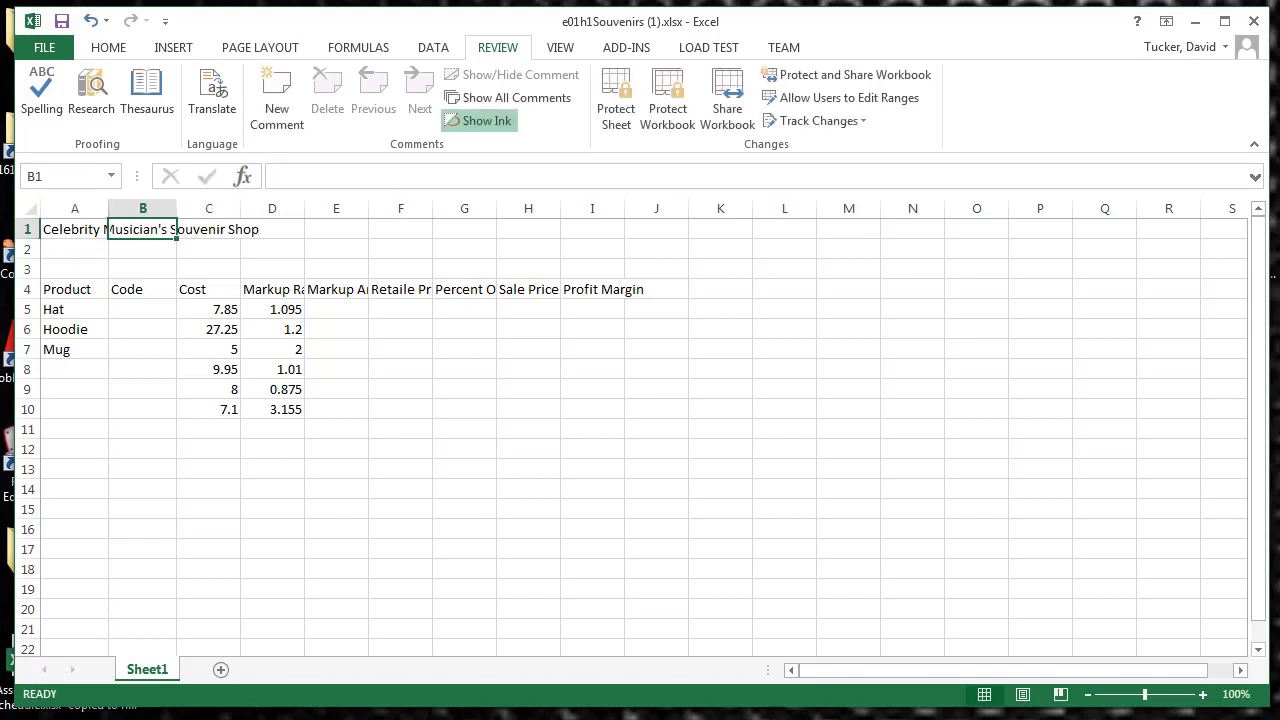
Step: Enter "Souvenir Program" as the product name in cell A8
click(70, 366)
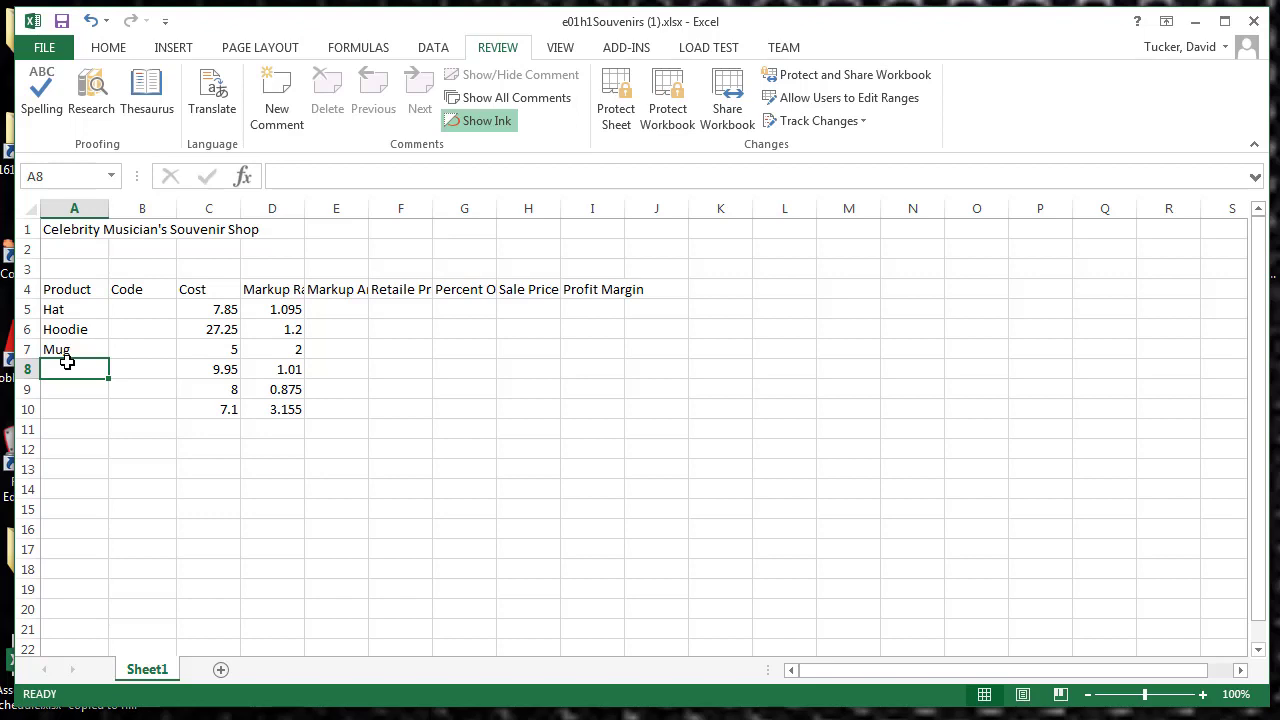
text(S)
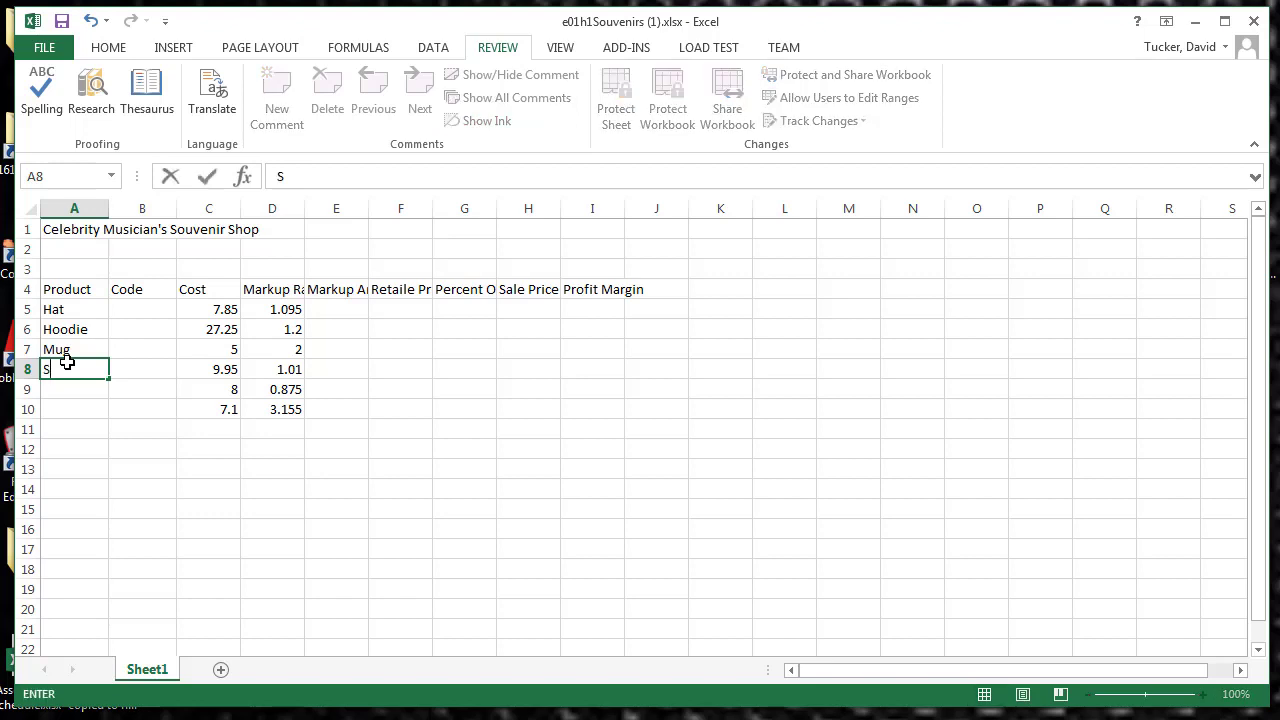
text(ouvenir Program)
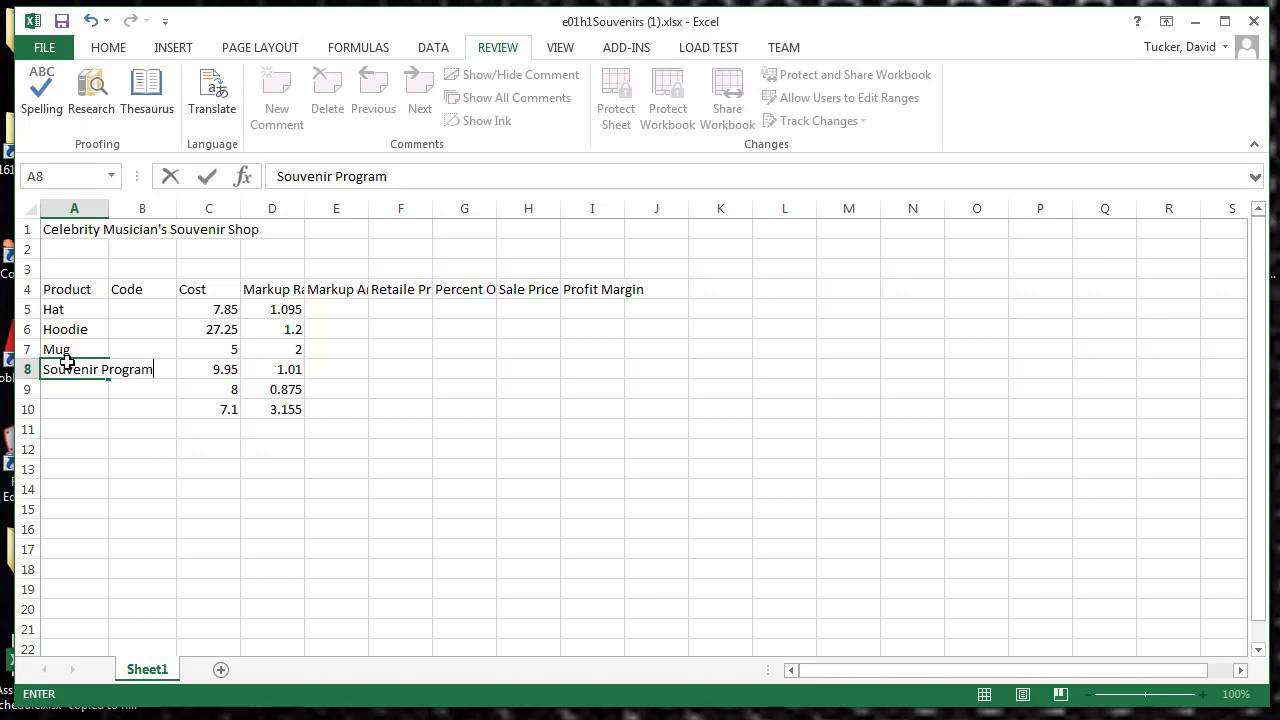
Step: Enter "Soundtrack CD" as the product name in cell A9
click(72, 392)
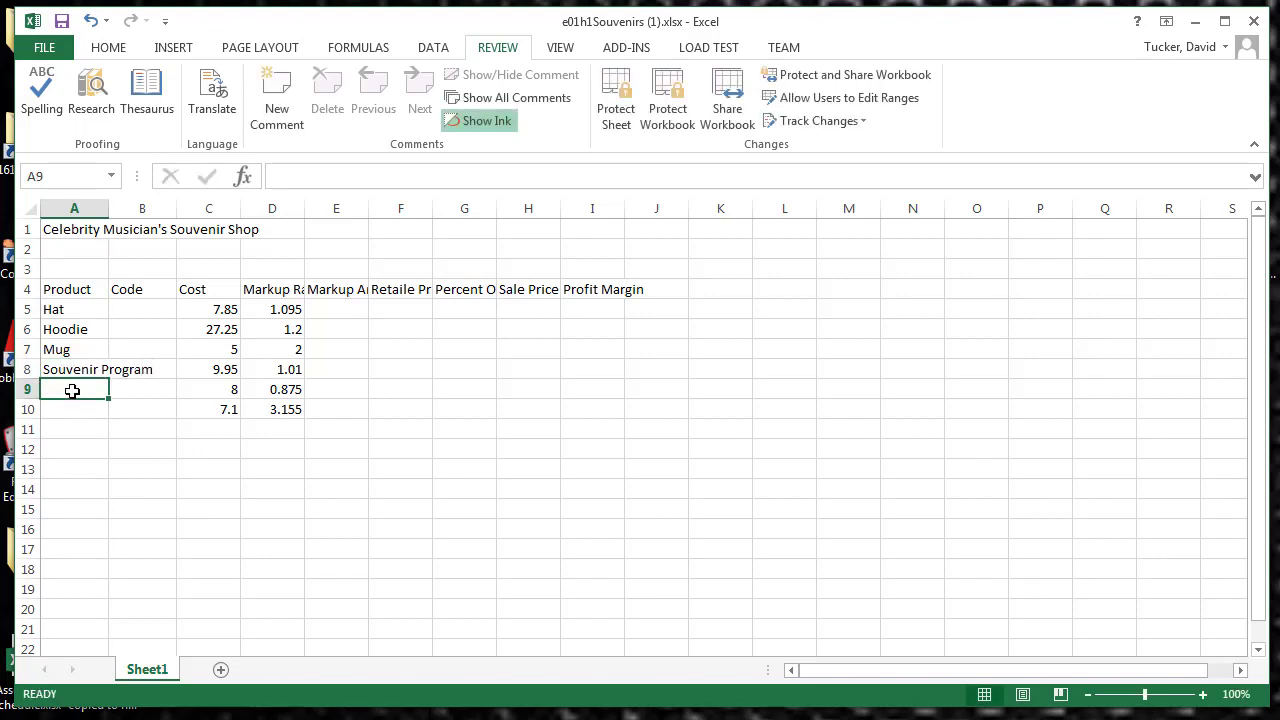
text(Sound)
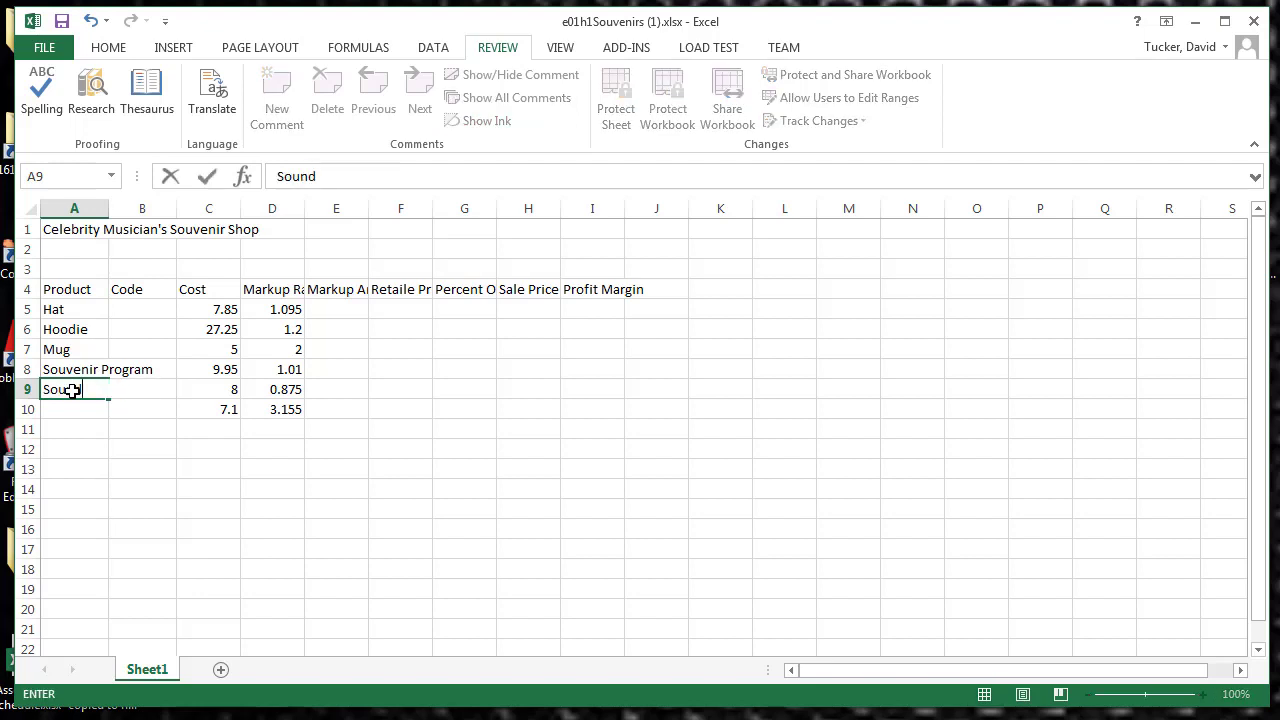
text(track CD)
key(BackSpace)
text(D)
Step: Enter "T-shirt" as the product name in cell A10
click(66, 406)
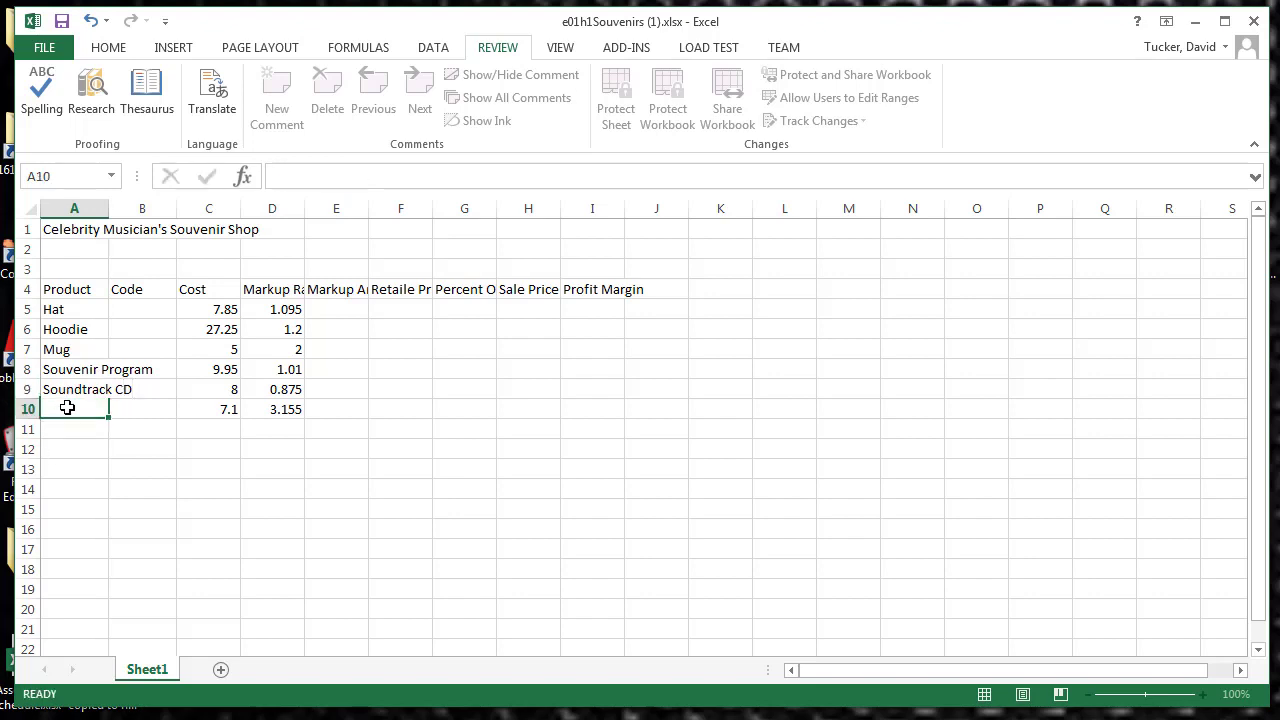
click(317, 178)
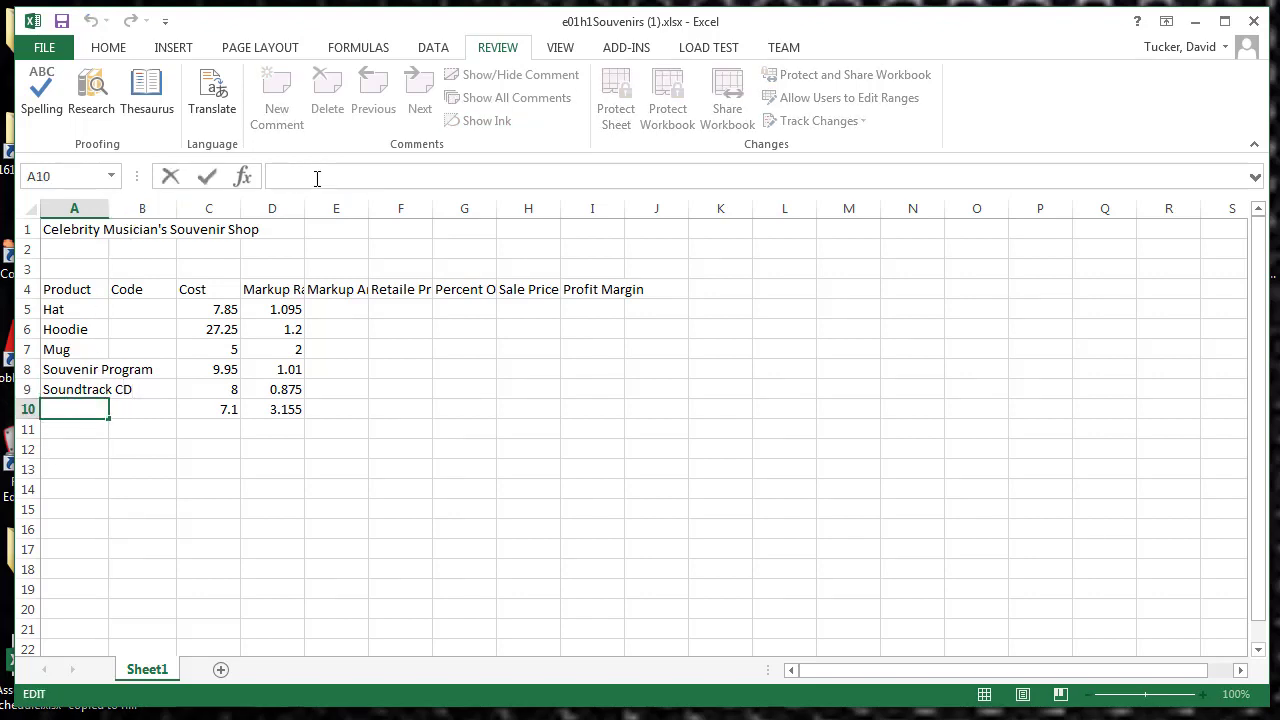
text(T-shirt)
click(207, 178)
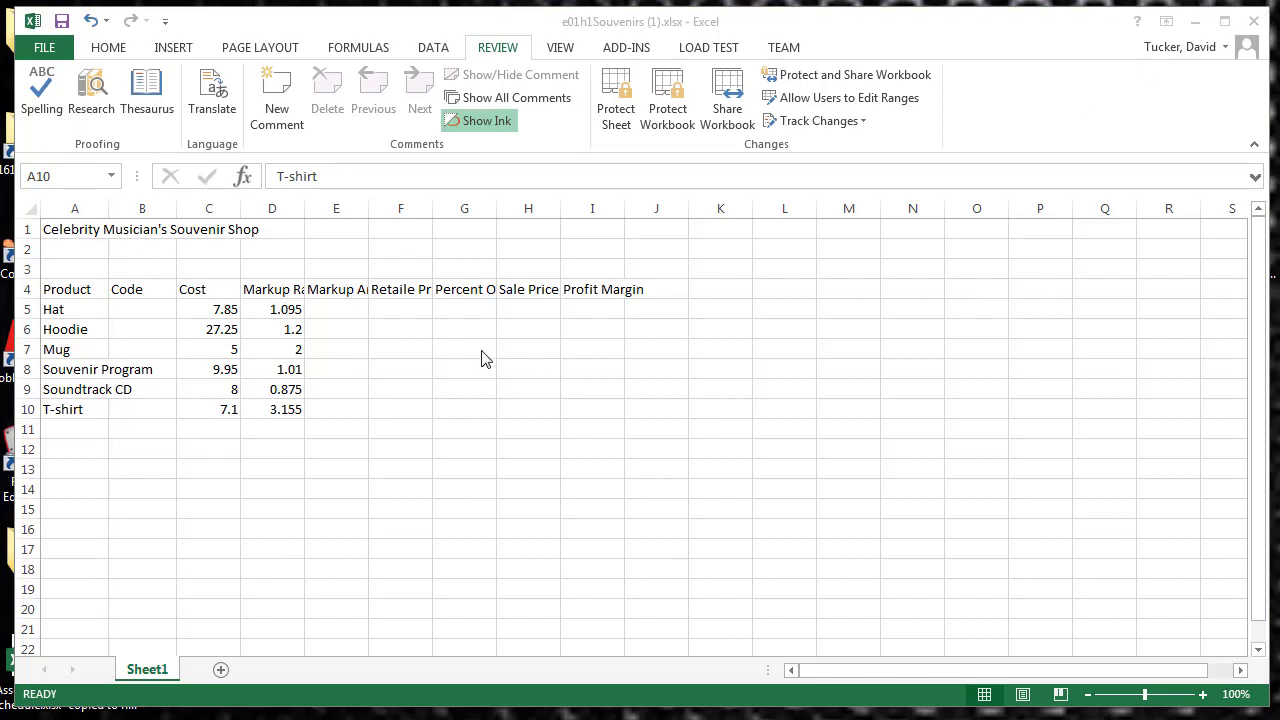
Step: Try selecting all of row 4, all of column E, and only the heading cells A4 to I4
click(27, 290)
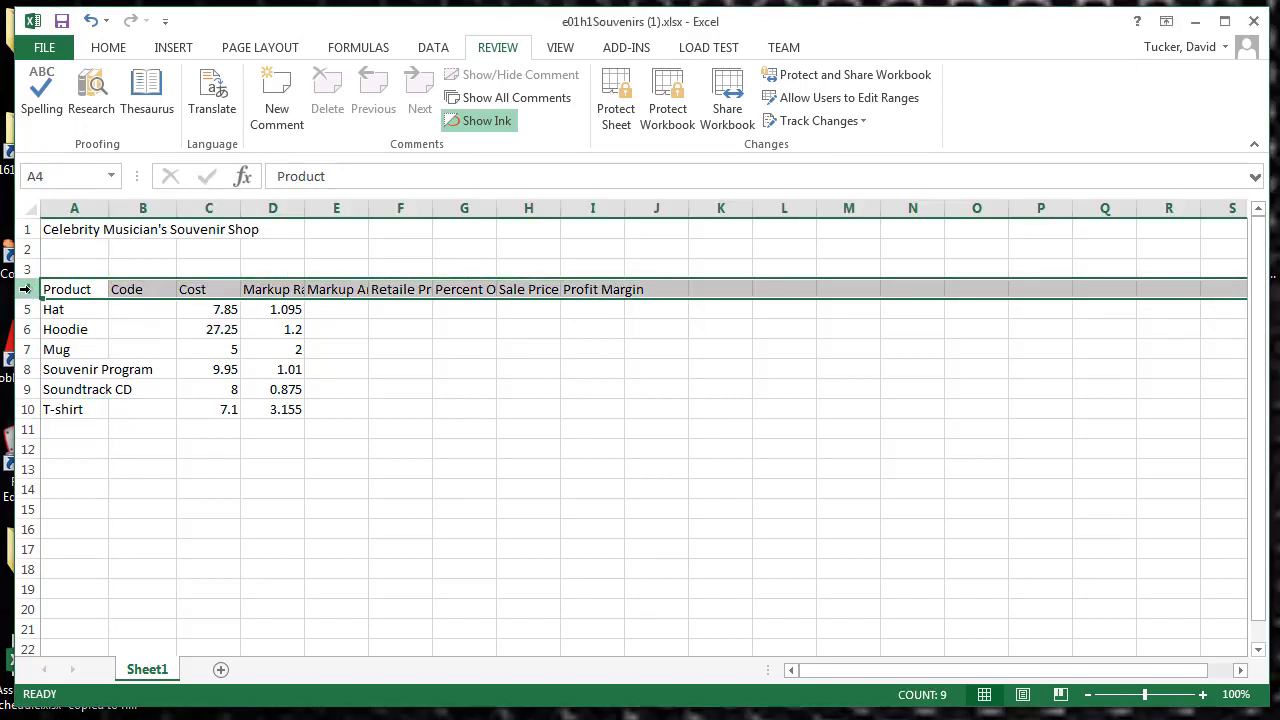
click(338, 208)
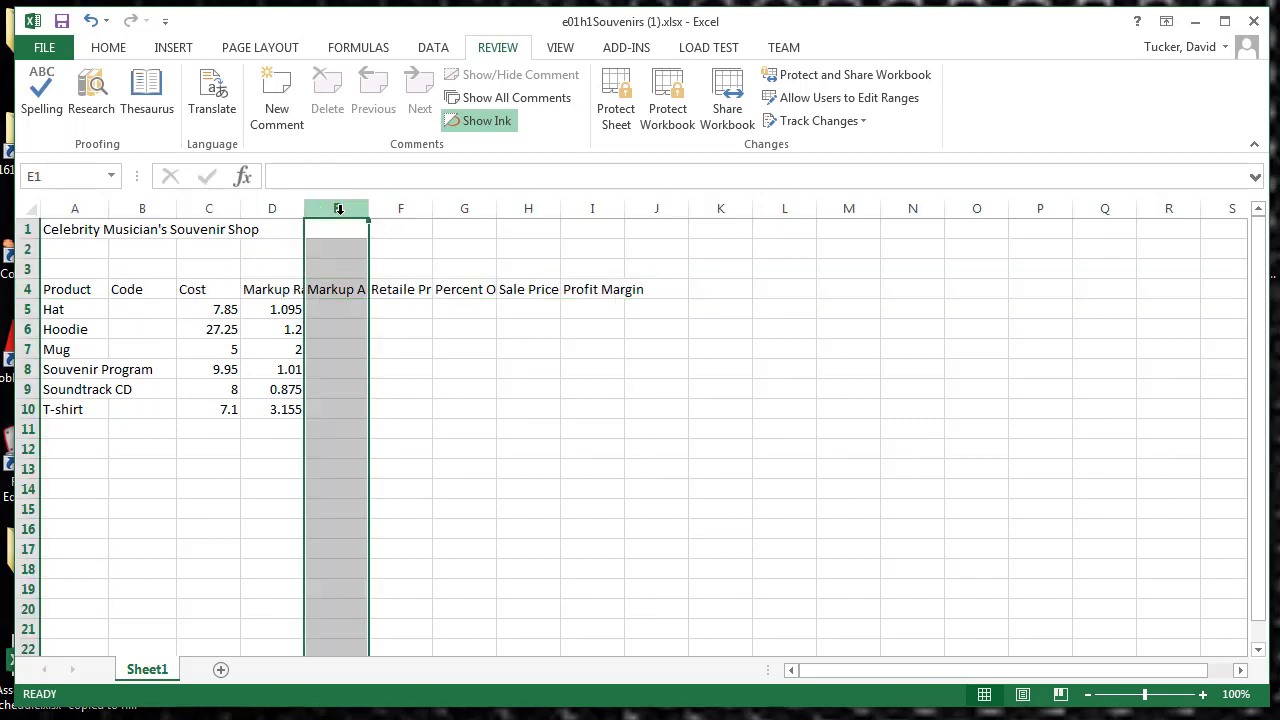
drag(78, 290, 591, 297)
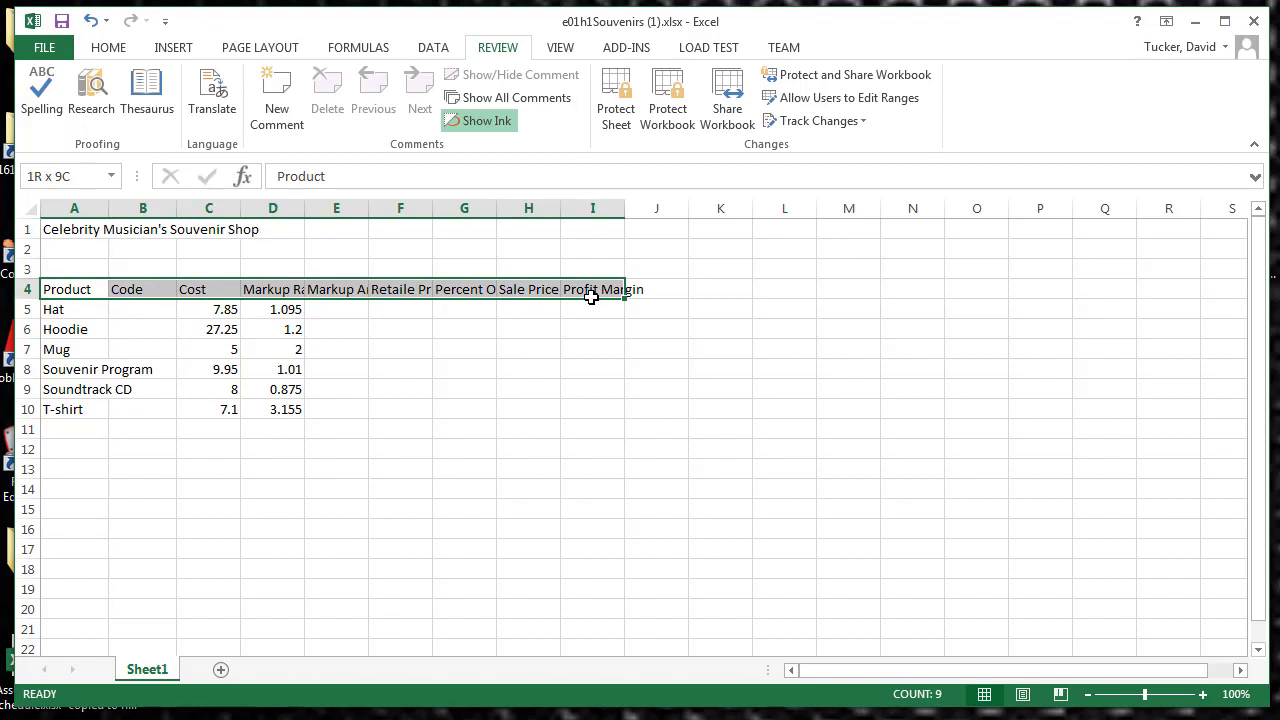
click(528, 349)
click(66, 290)
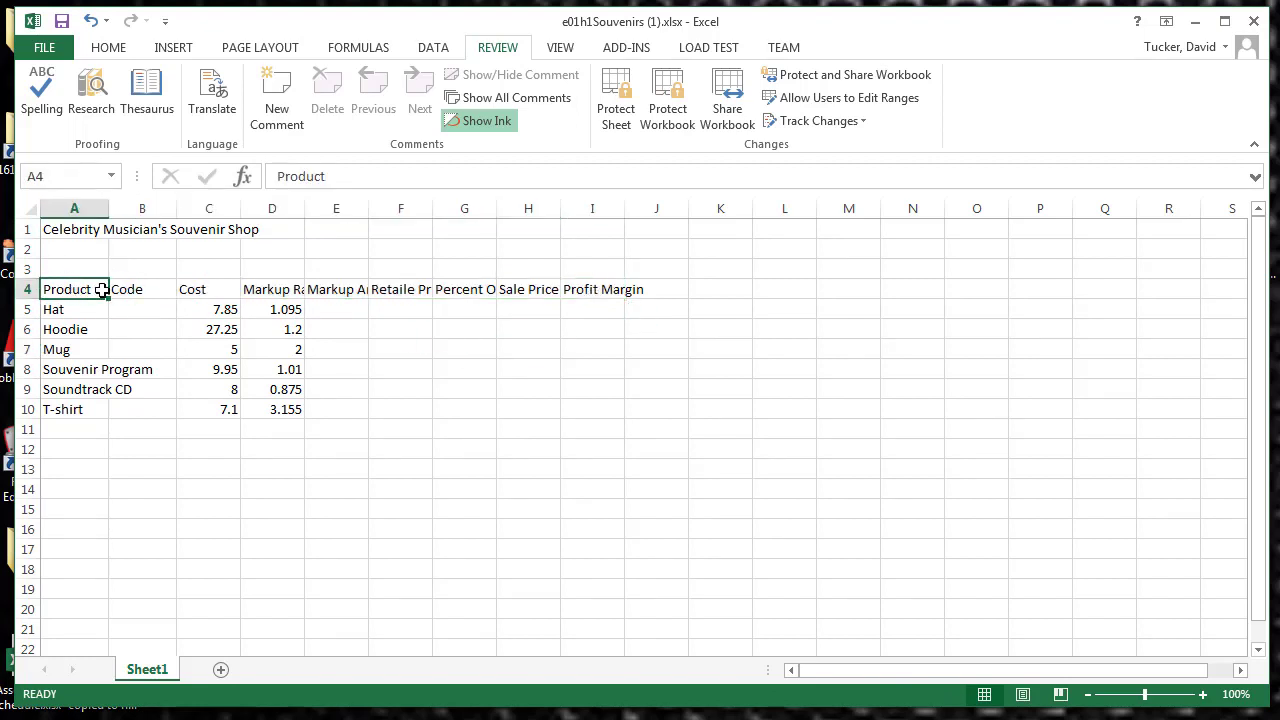
drag(103, 289, 581, 289)
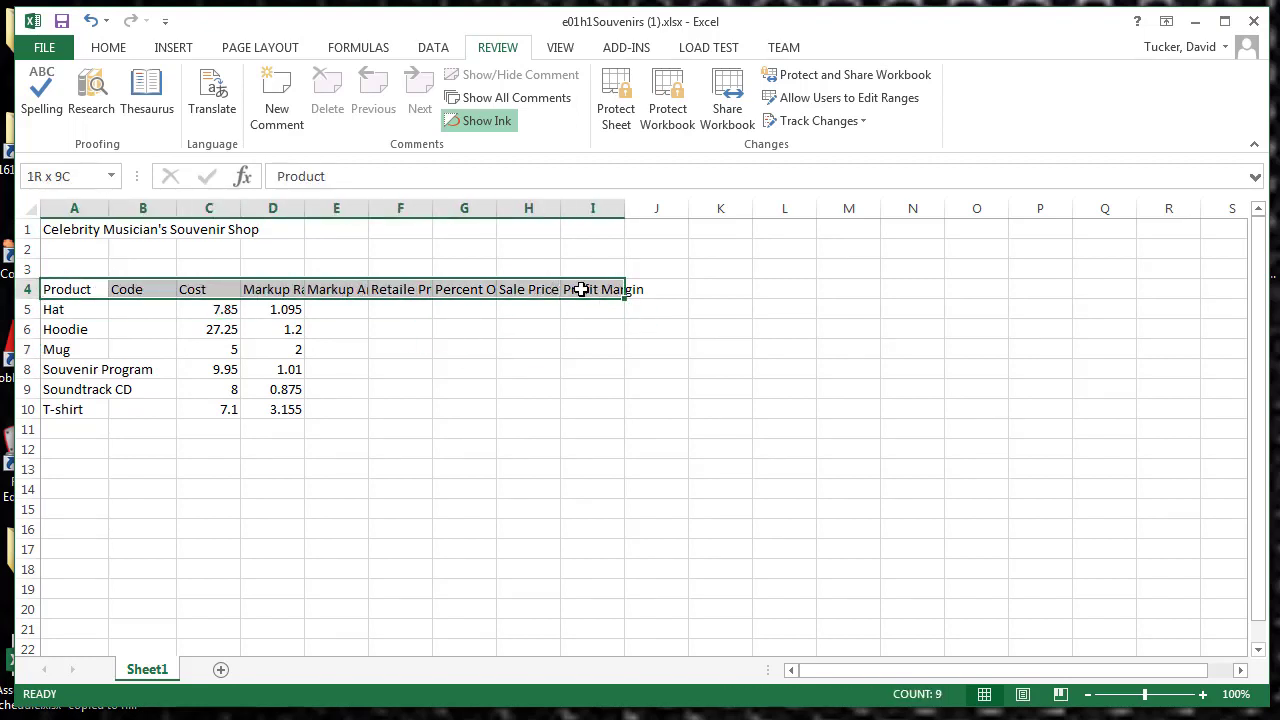
Step: Wrap the text of the row 4 column headings and make them bold
click(26, 289)
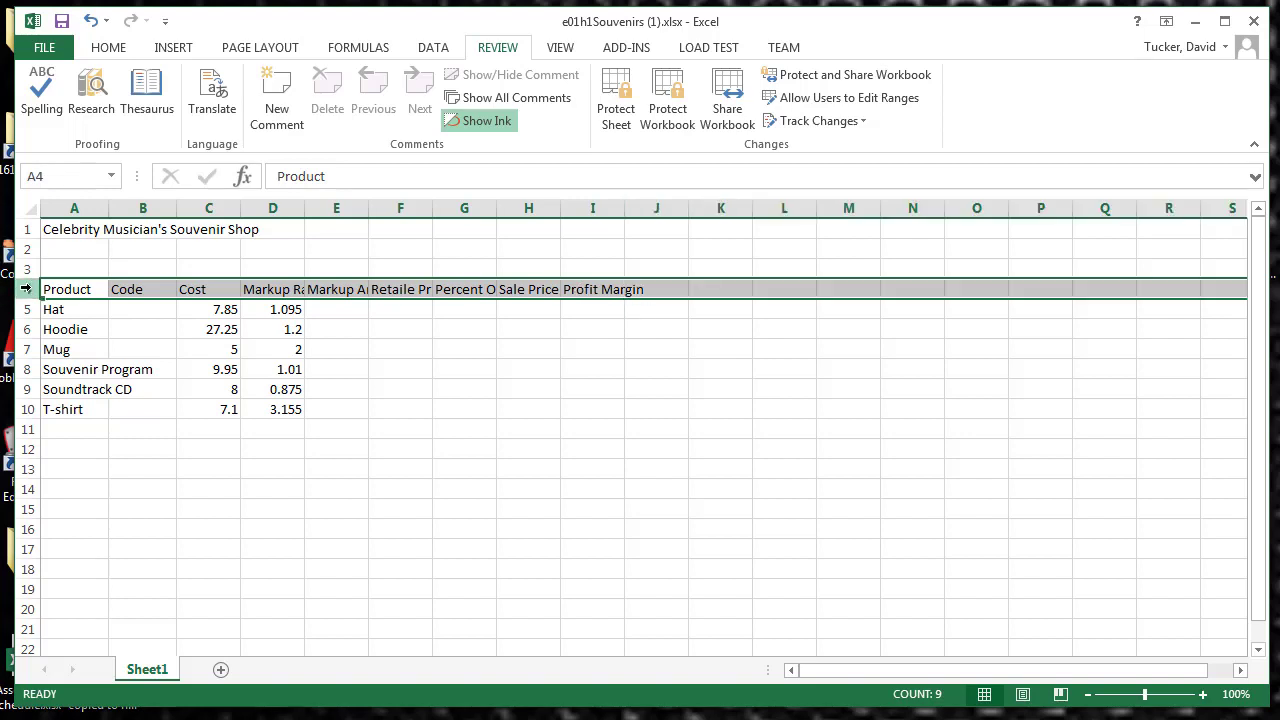
click(115, 50)
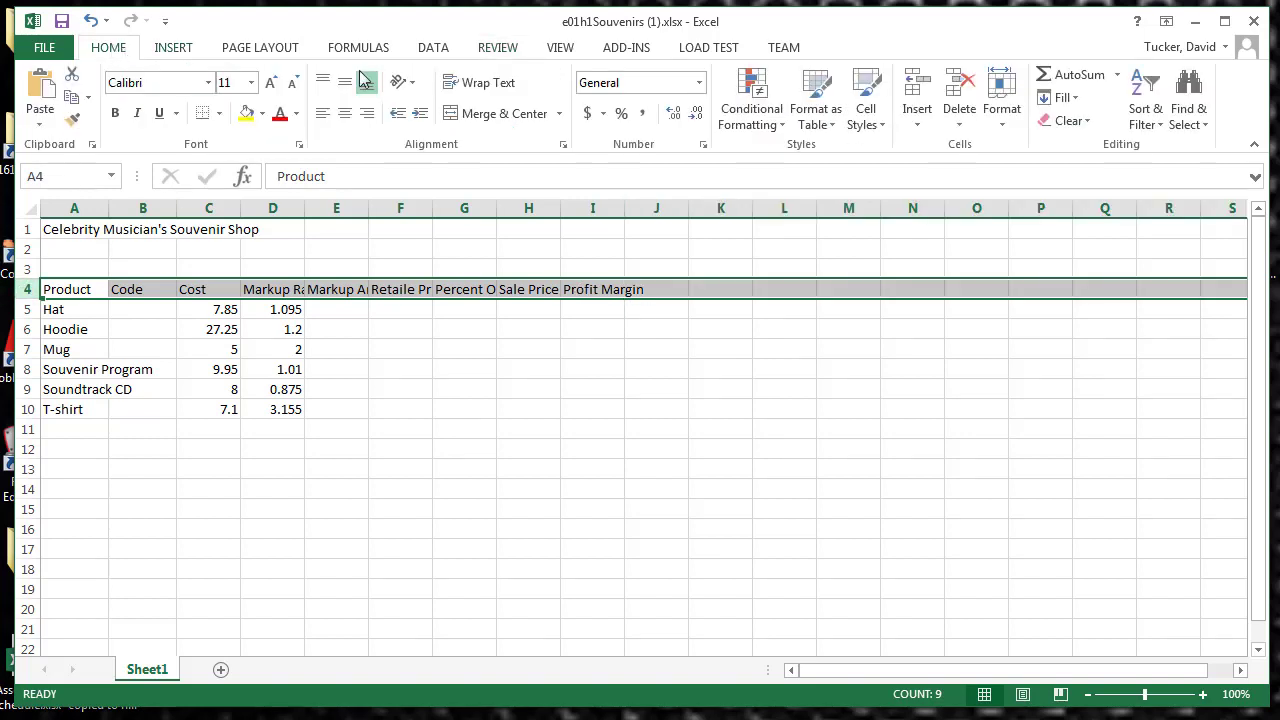
click(486, 88)
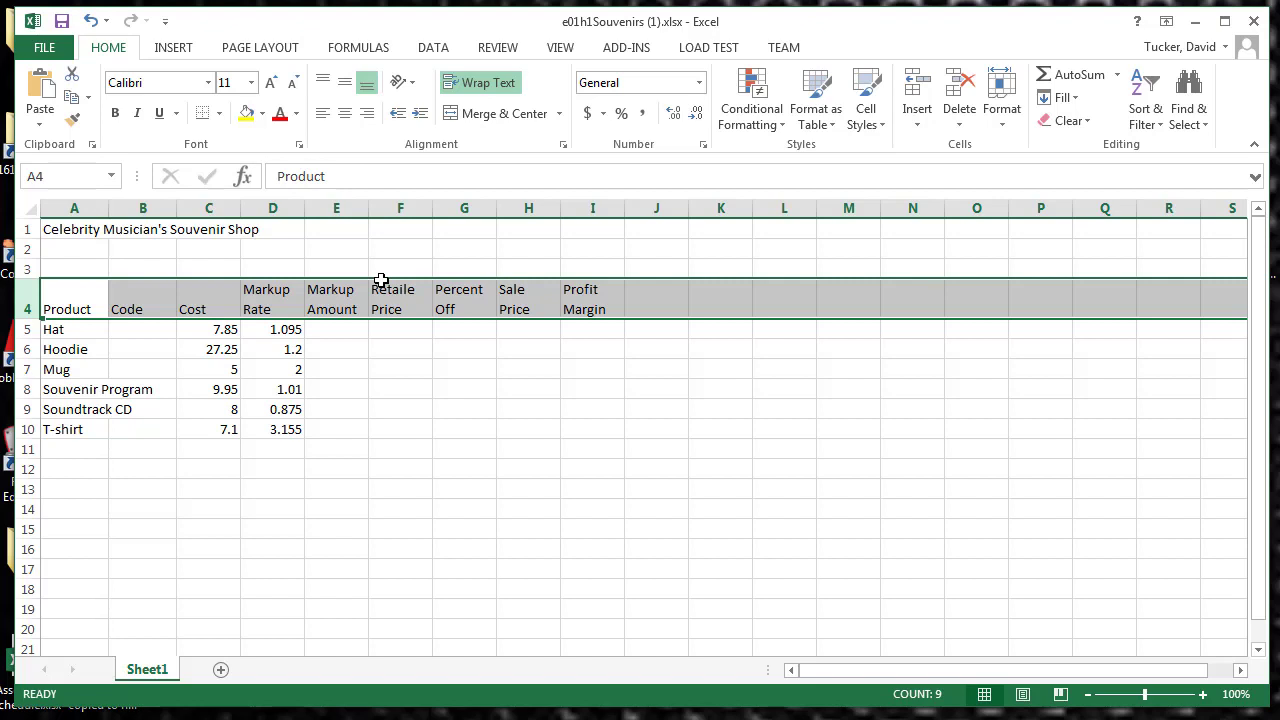
click(115, 113)
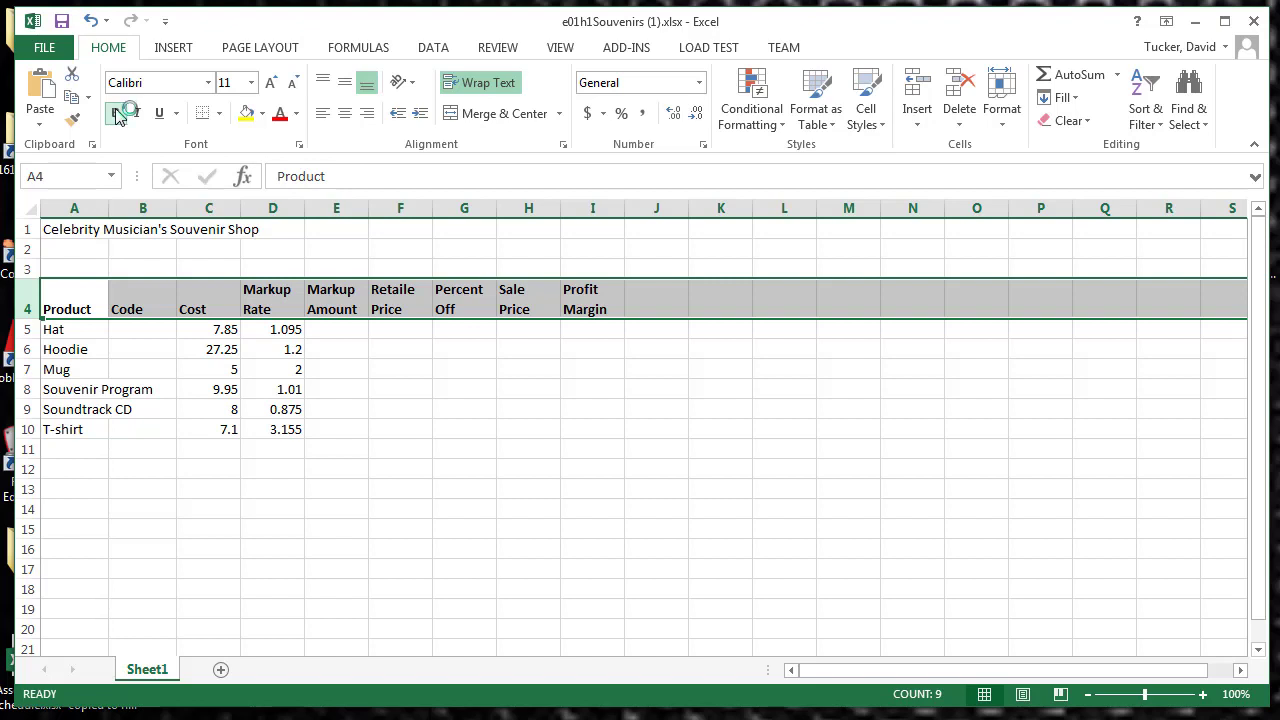
click(213, 428)
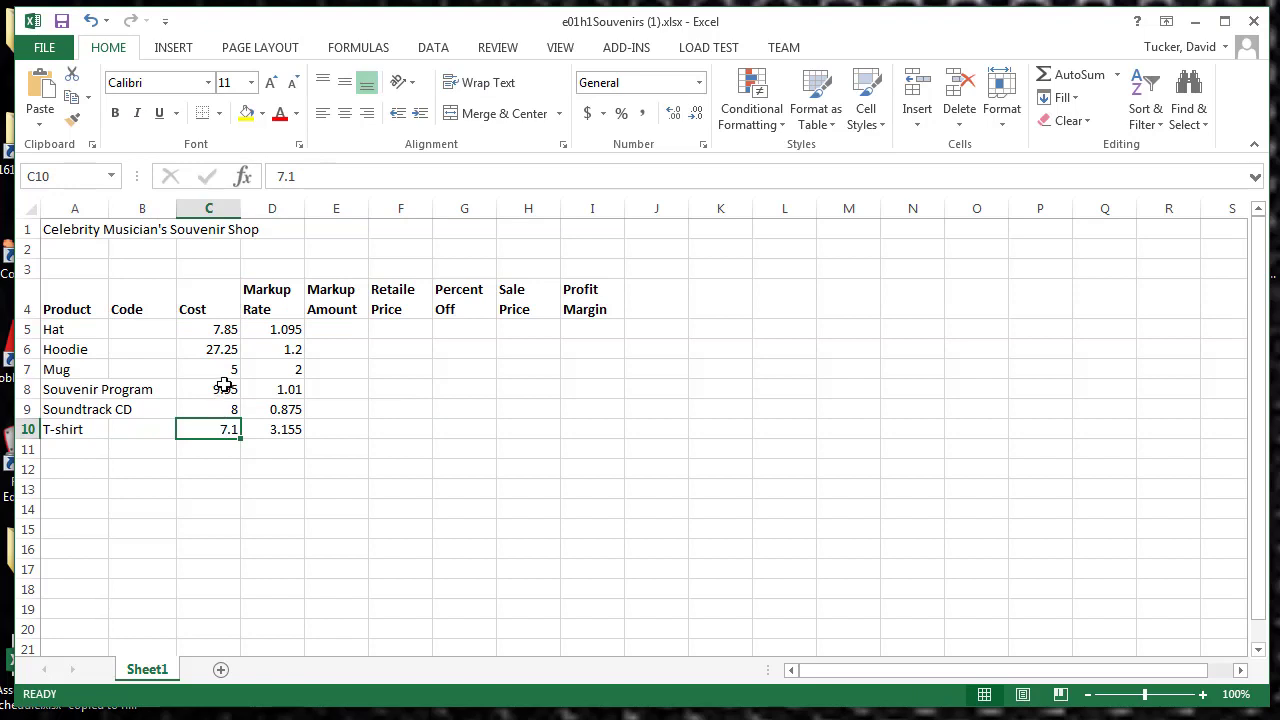
Step: Select the hat's Markup Amount cell E5 and open it for editing
click(325, 332)
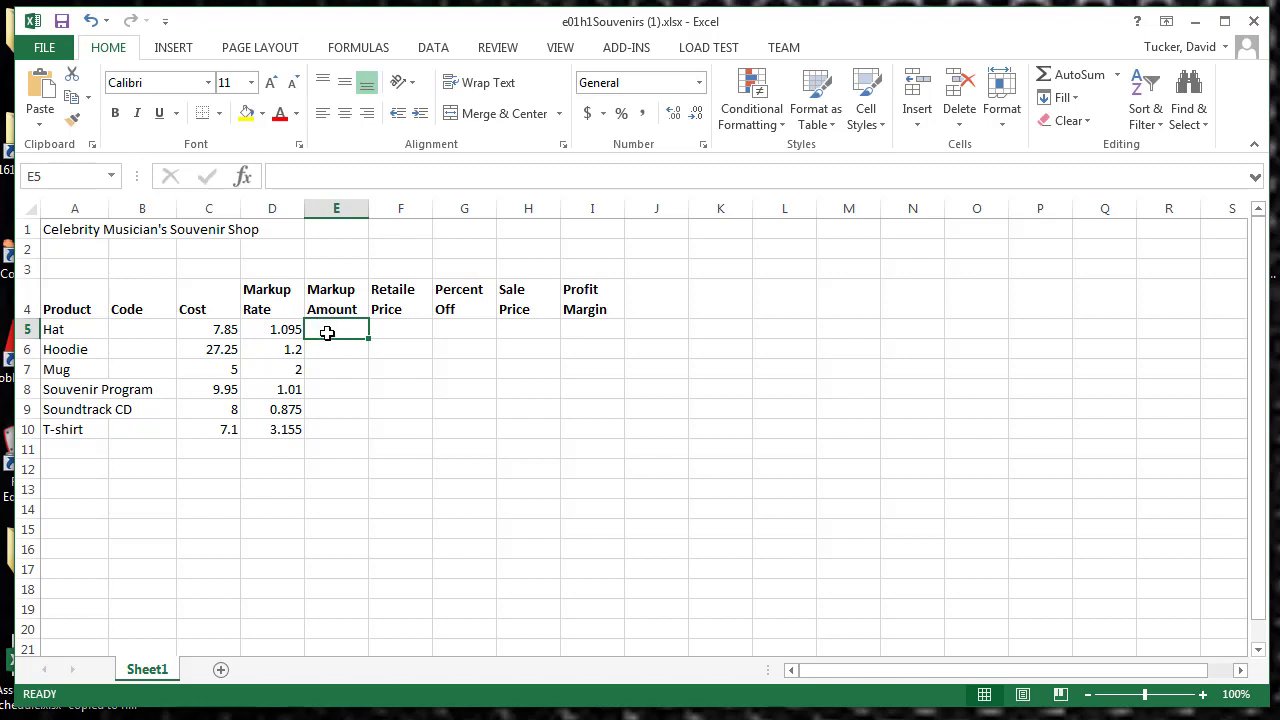
click(207, 328)
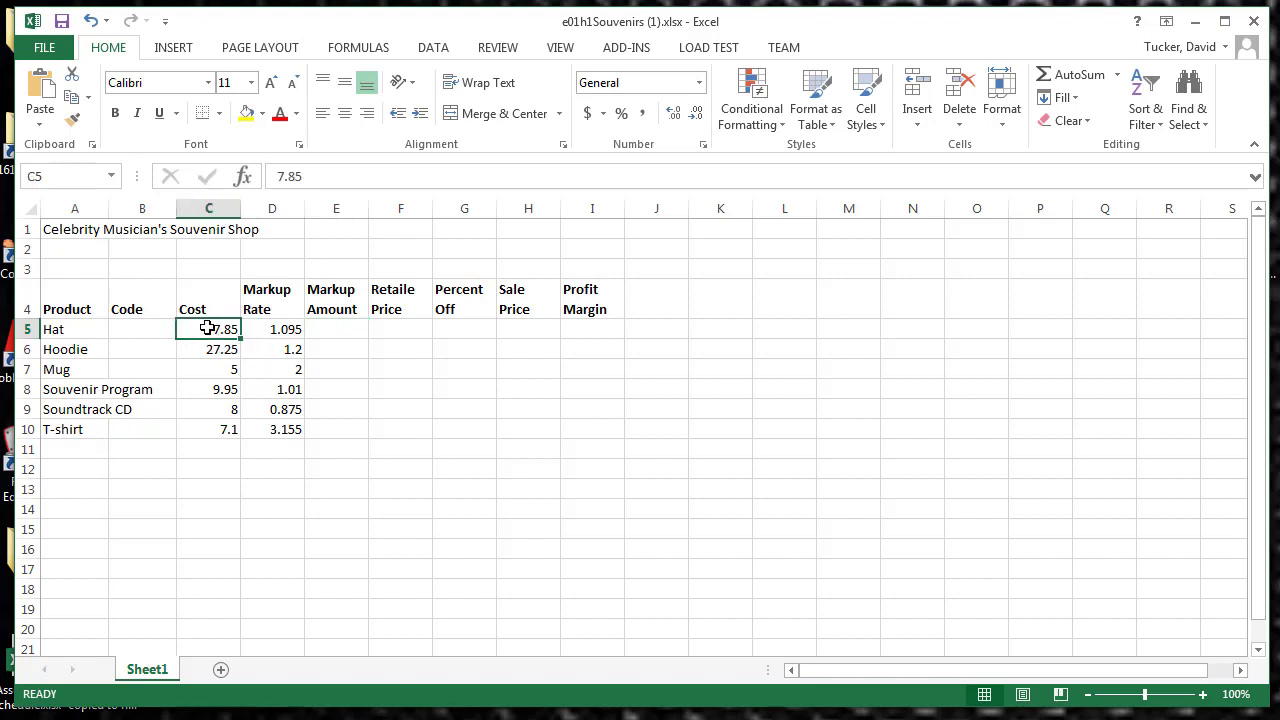
click(271, 331)
click(326, 332)
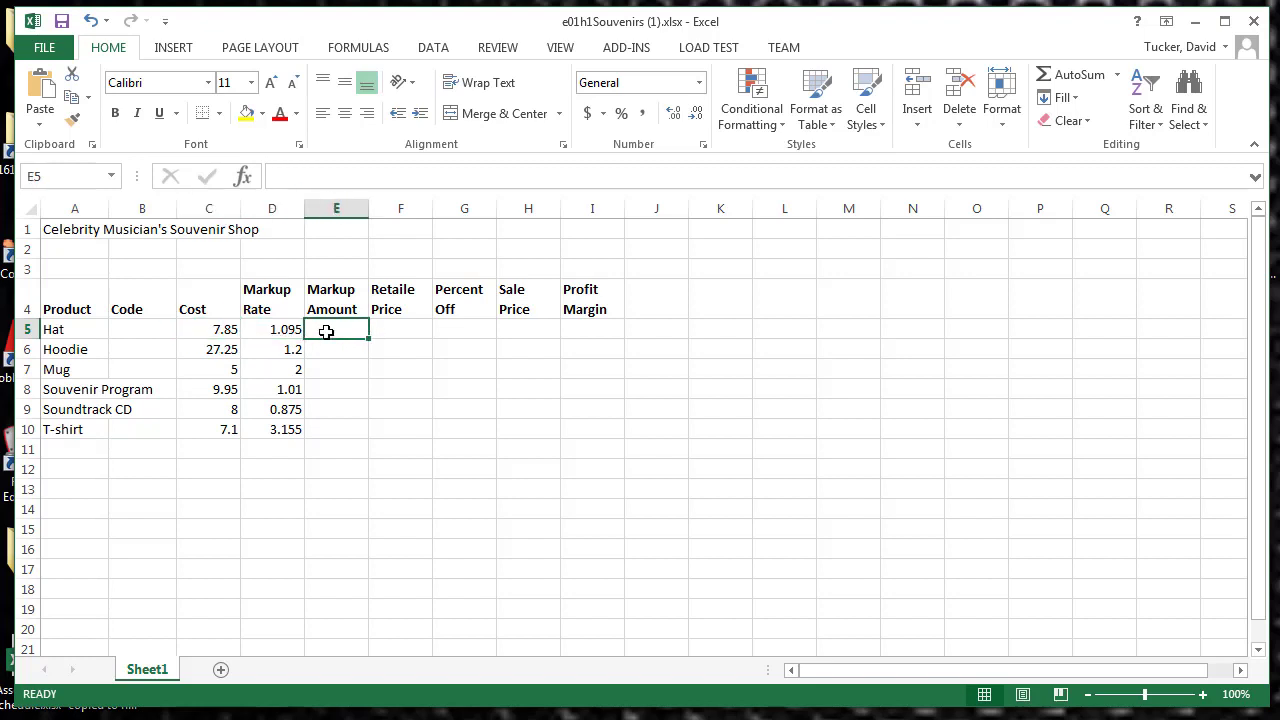
click(348, 175)
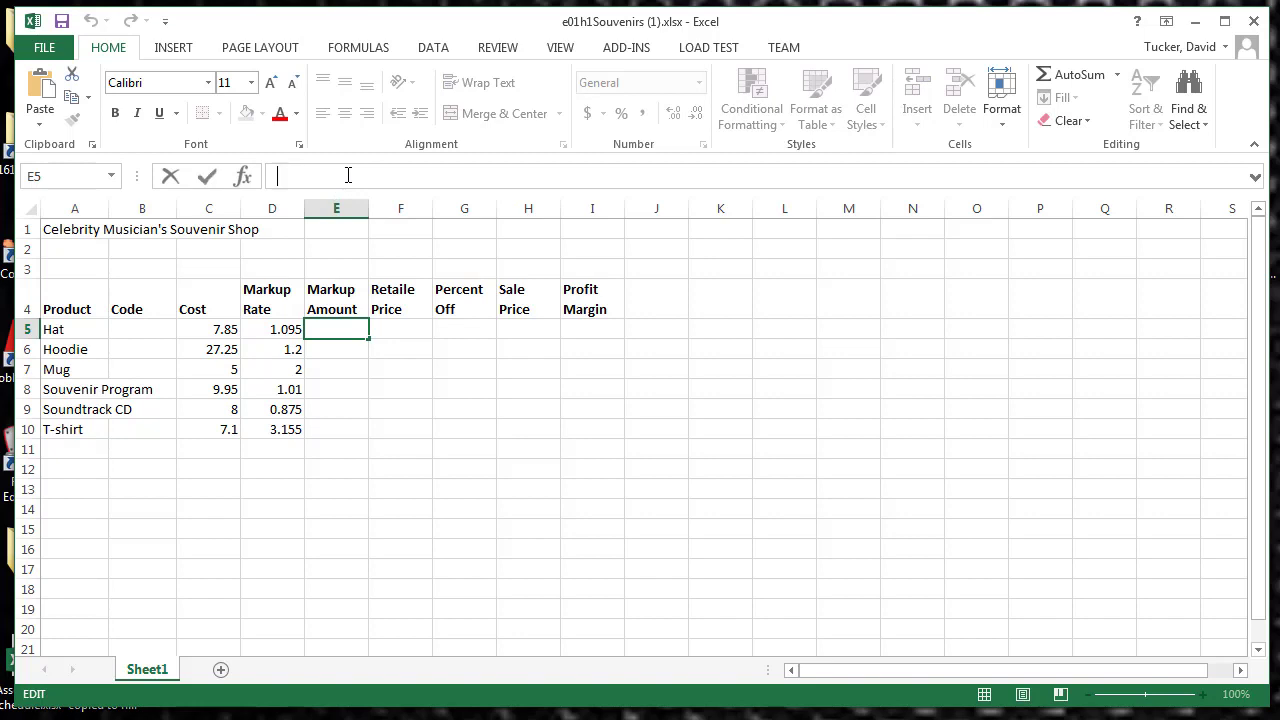
text(sdfg)
key(BackSpace)
key(BackSpace)
key(BackSpace)
key(BackSpace)
text(345345)
key(BackSpace)
key(BackSpace)
key(BackSpace)
key(BackSpace)
key(BackSpace)
key(BackSpace)
Step: Write the formula =c5*D5 in cell E5 to multiply the hat's cost by its markup rate
text(=)
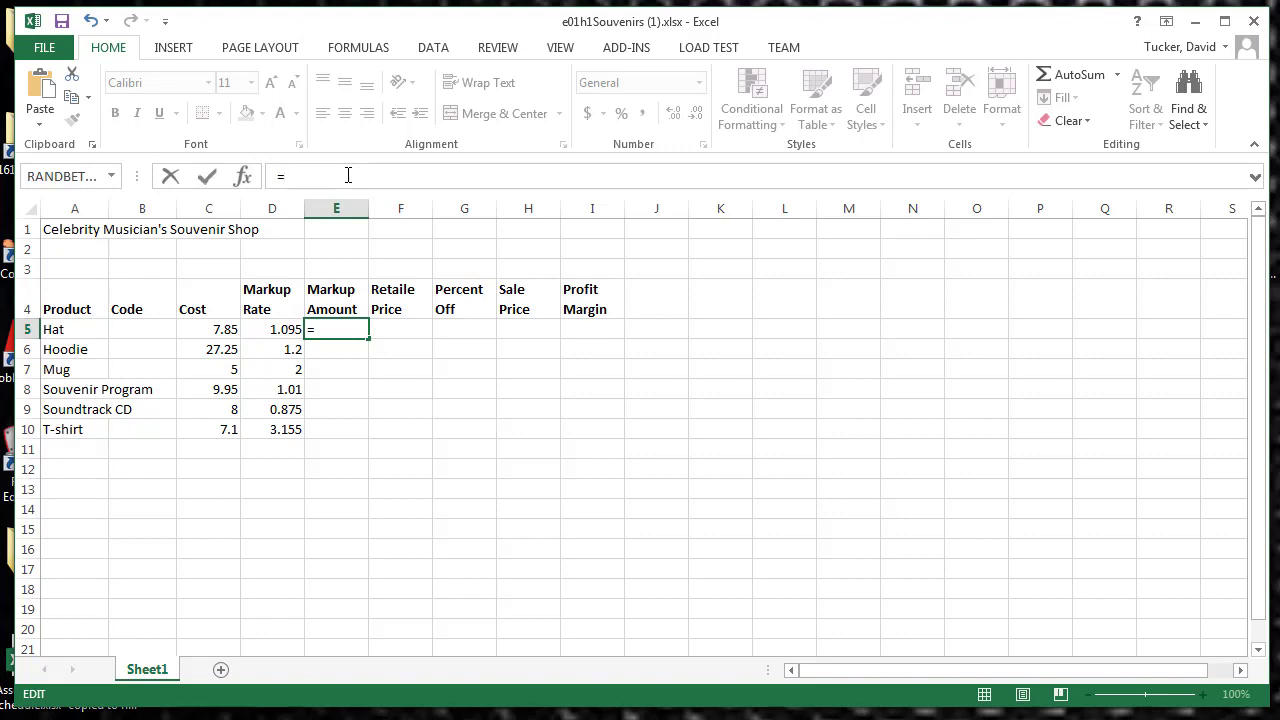
text(%)
key(BackSpace)
text(c5)
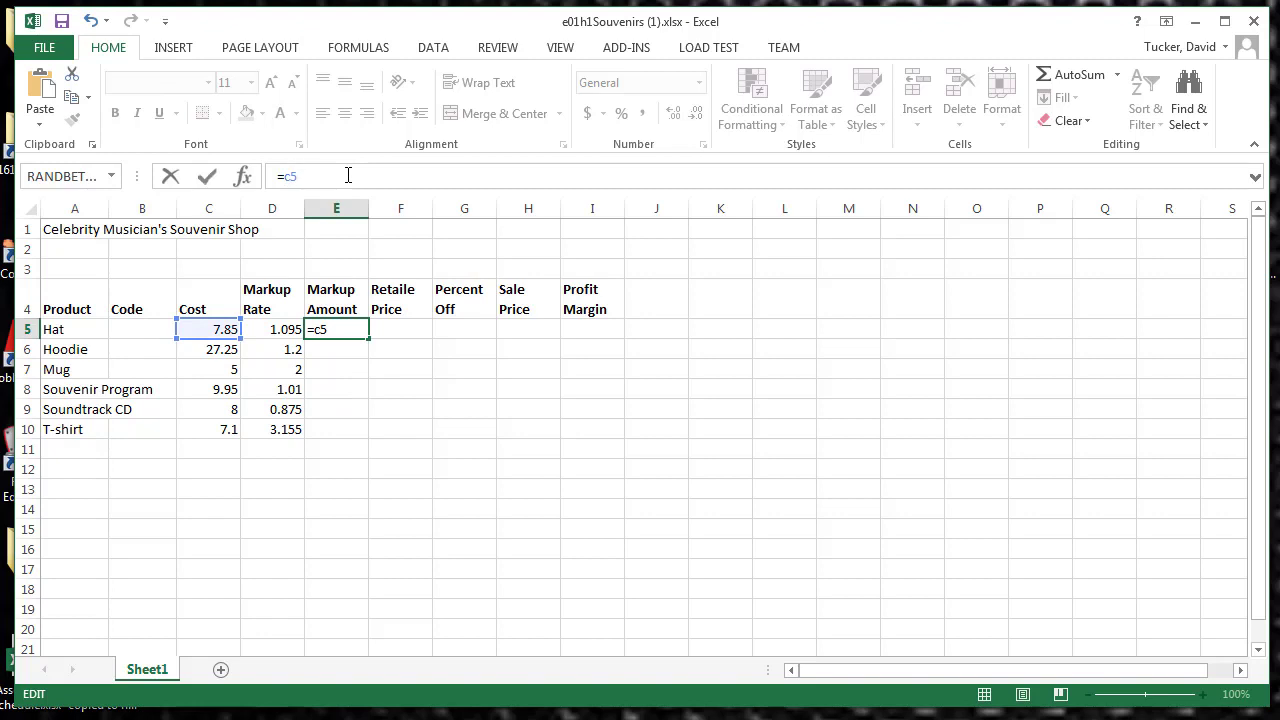
text(*D)
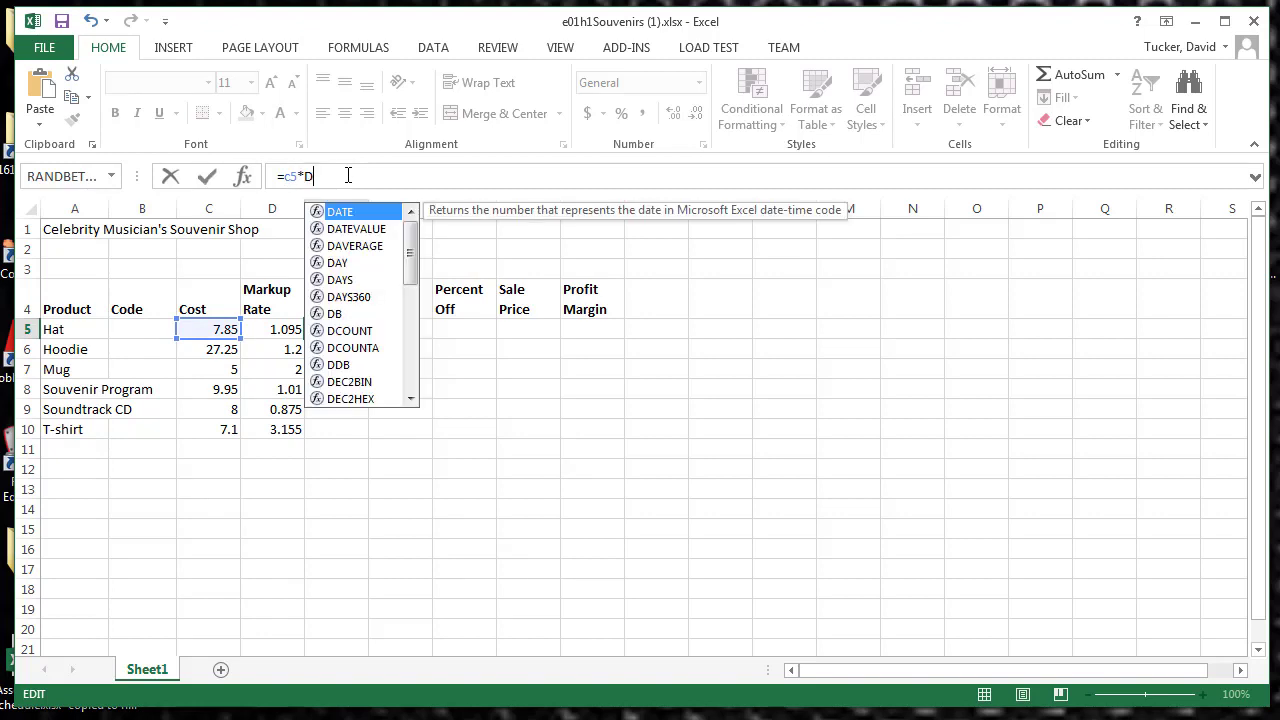
text(5)
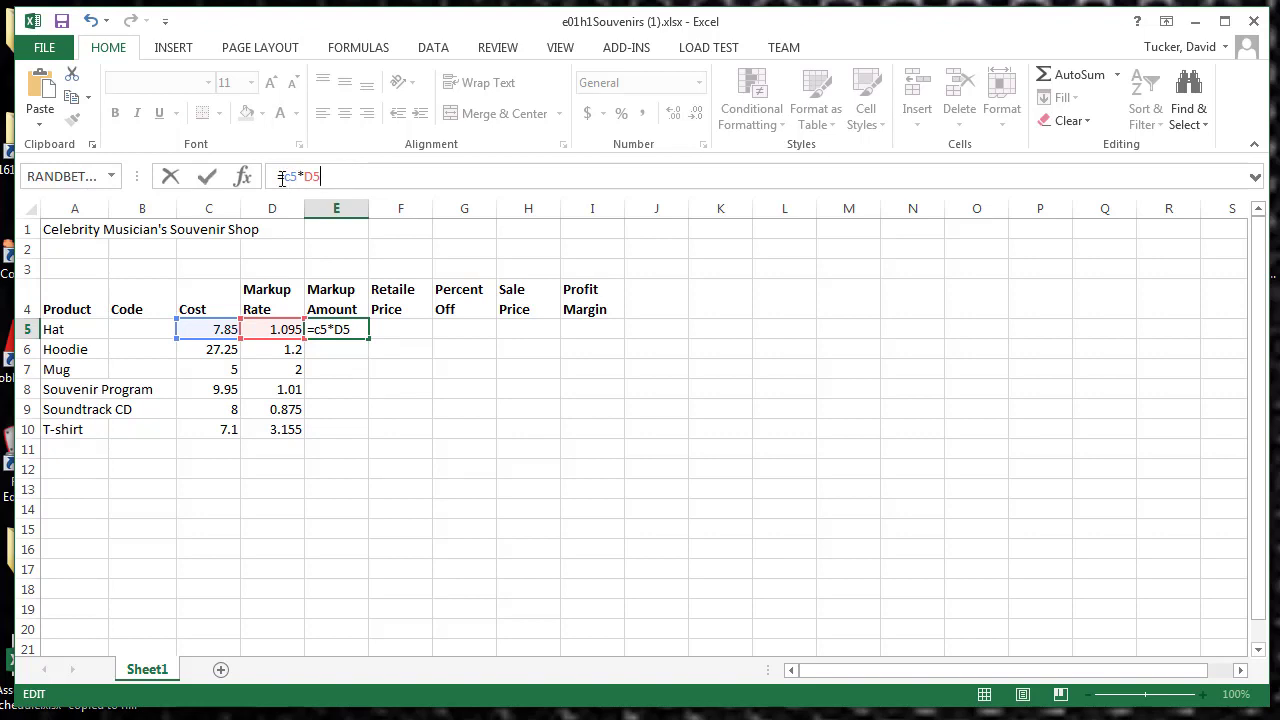
Step: Capitalise the column letter of the first reference so E5's formula reads =C5*D5, and commit it
click(288, 177)
key(Delete)
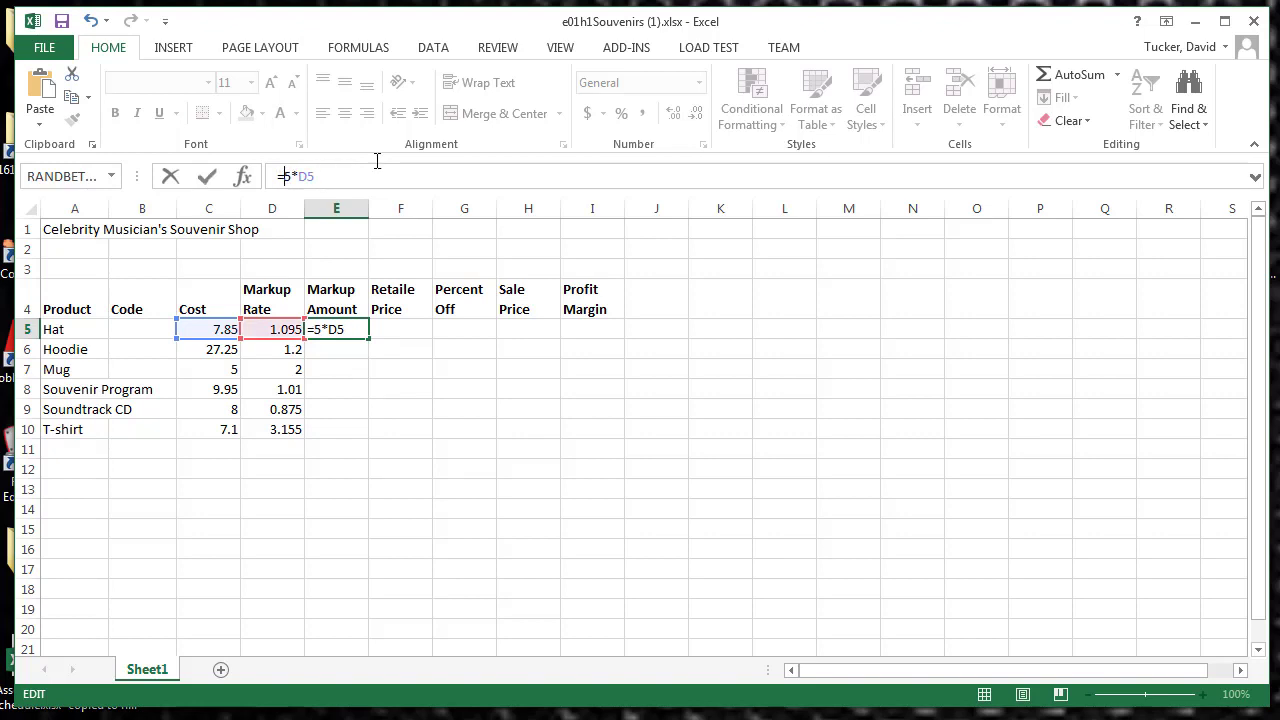
text(C)
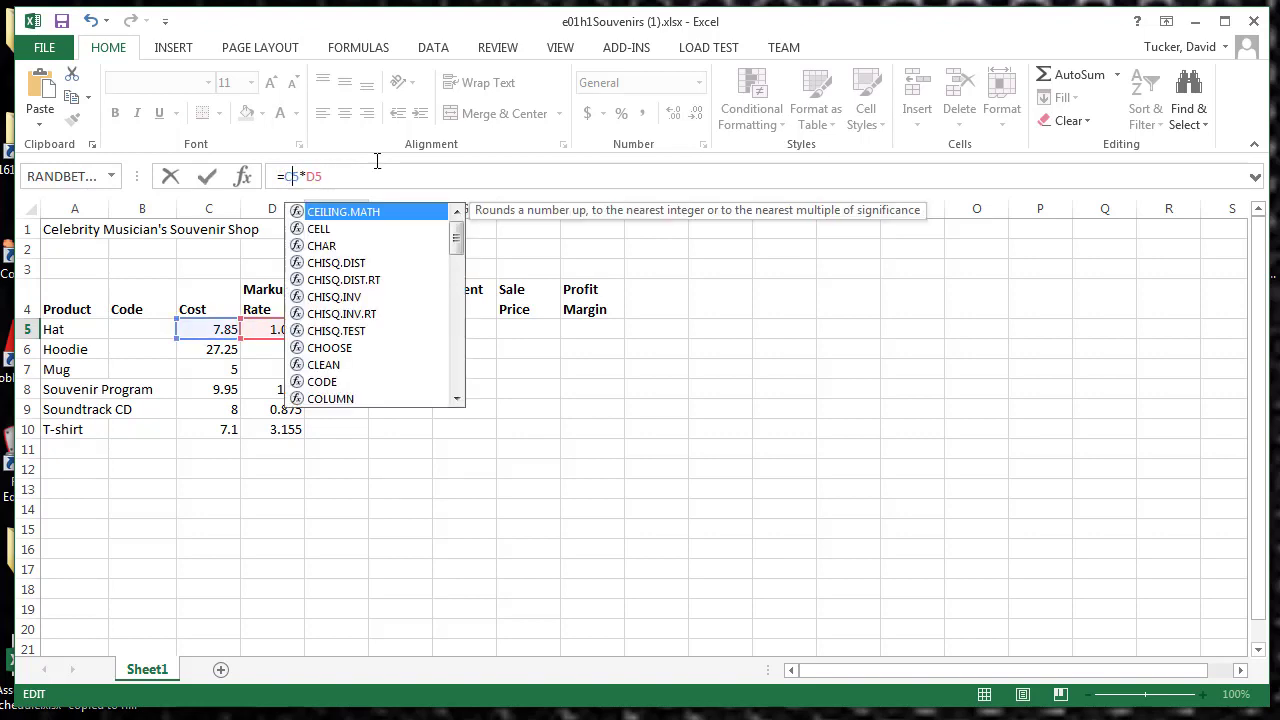
click(480, 175)
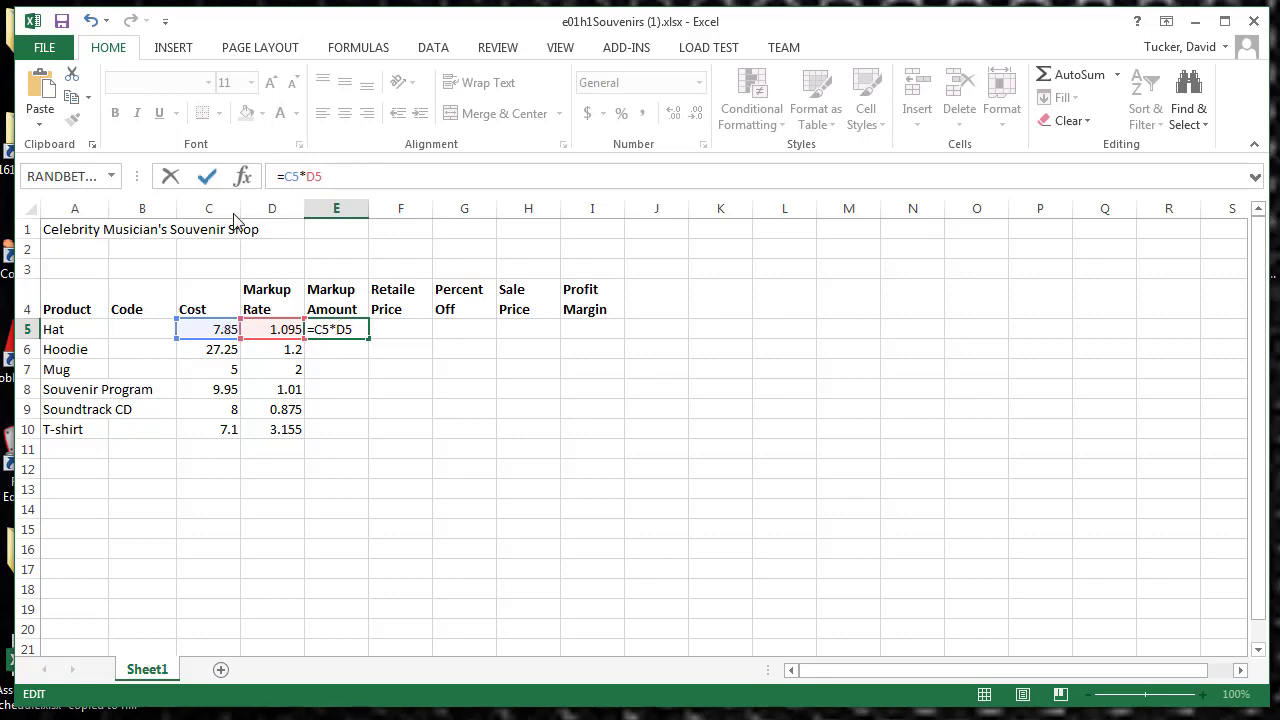
click(208, 177)
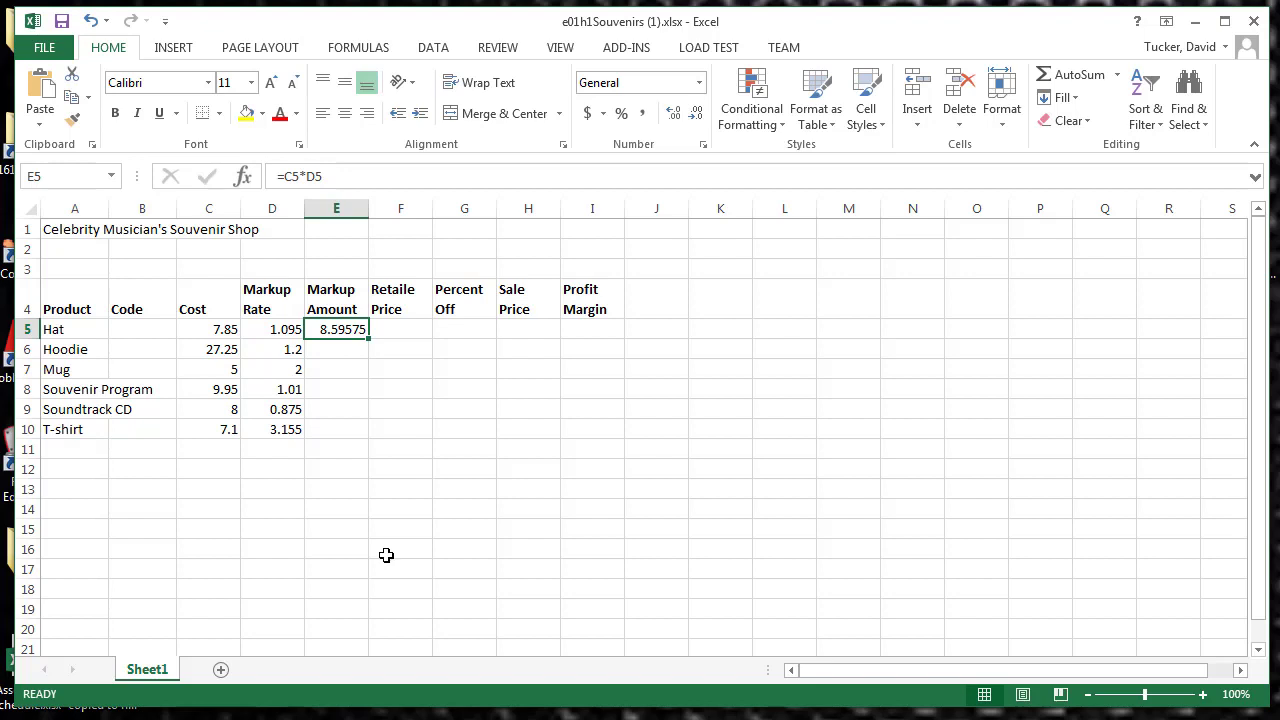
click(339, 355)
click(337, 371)
click(337, 391)
click(337, 410)
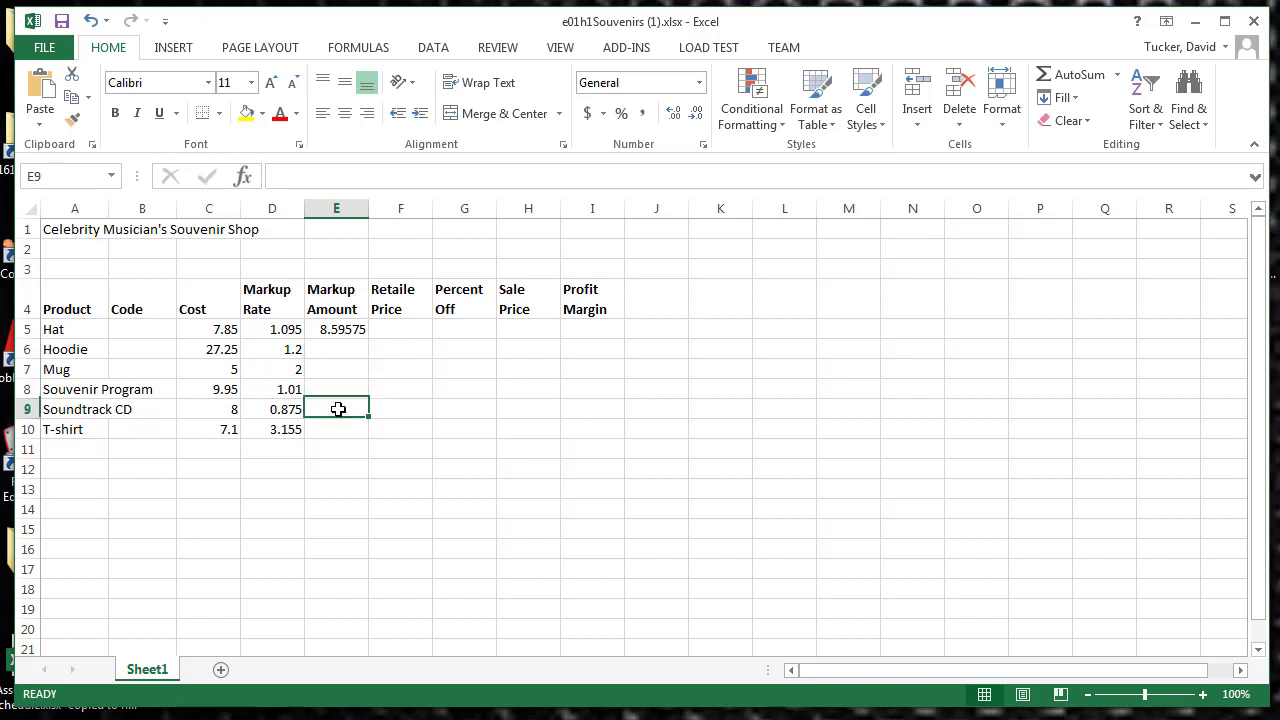
click(336, 431)
click(341, 327)
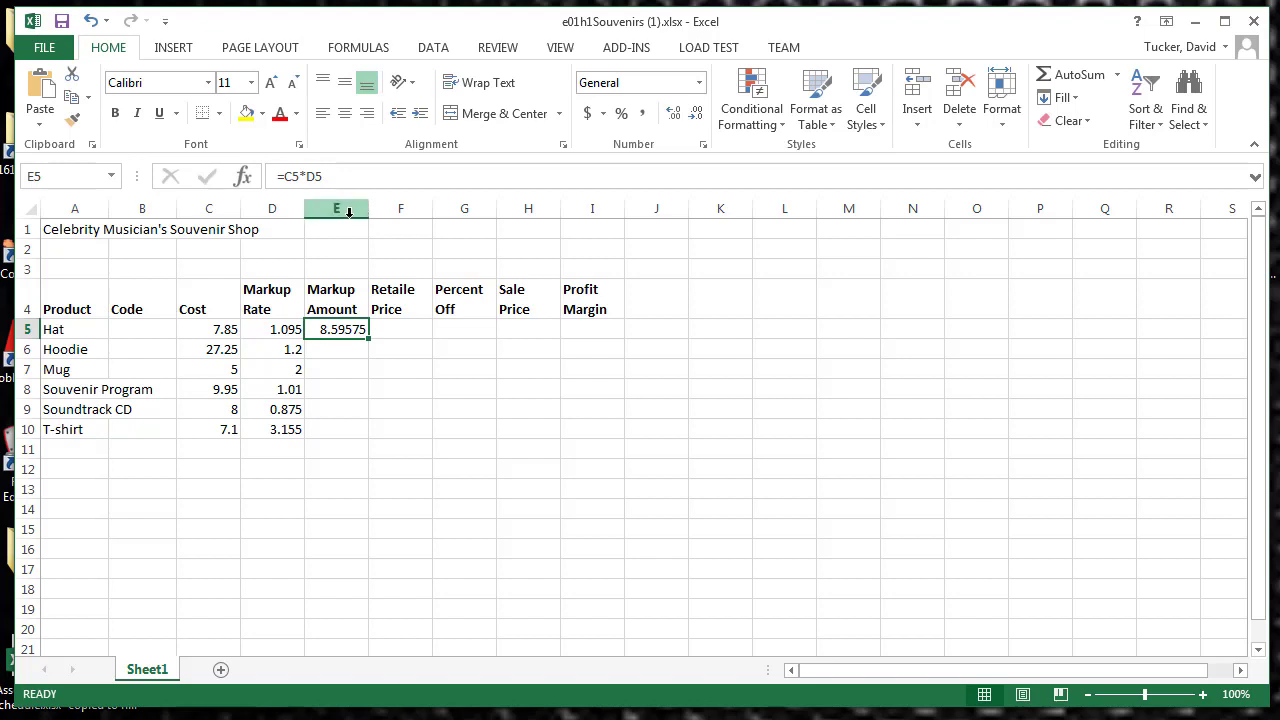
Step: Narrow column E slightly and fill the Markup Amount formula from E5 down to E10
mouse_move(368, 211)
mouse_down()
mouse_move(385, 211)
mouse_move(366, 213)
mouse_up()
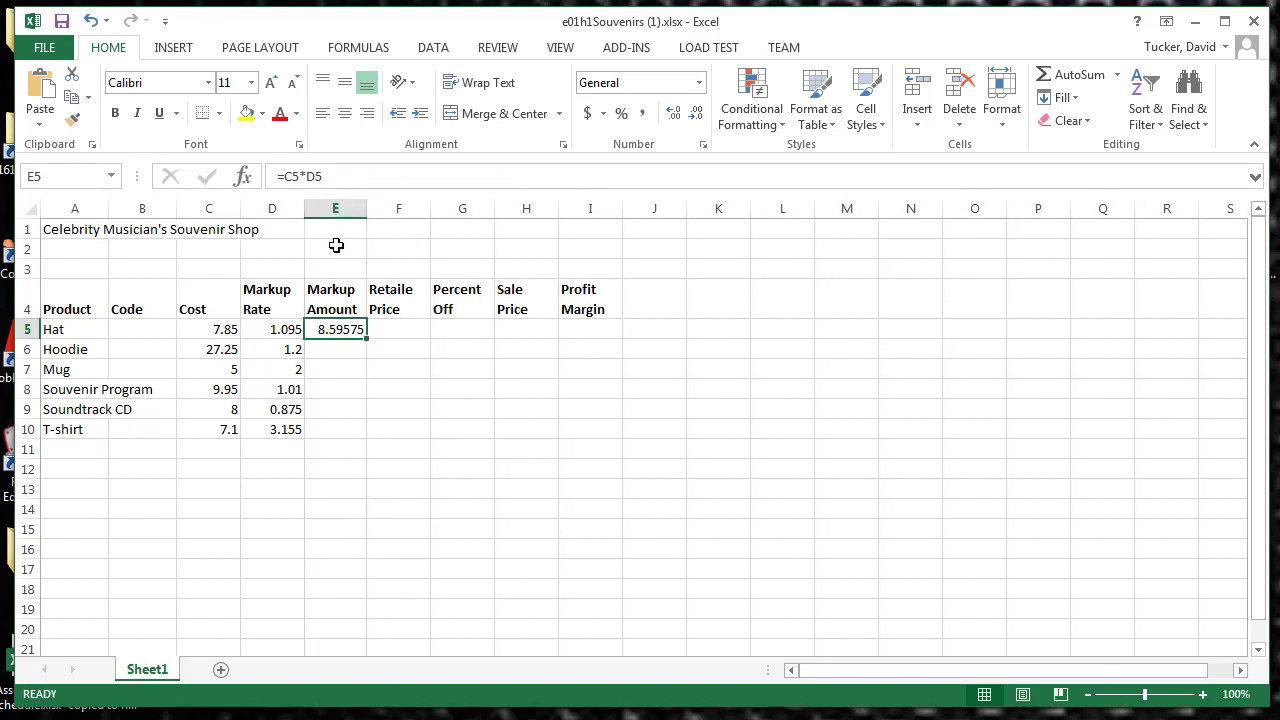
click(336, 246)
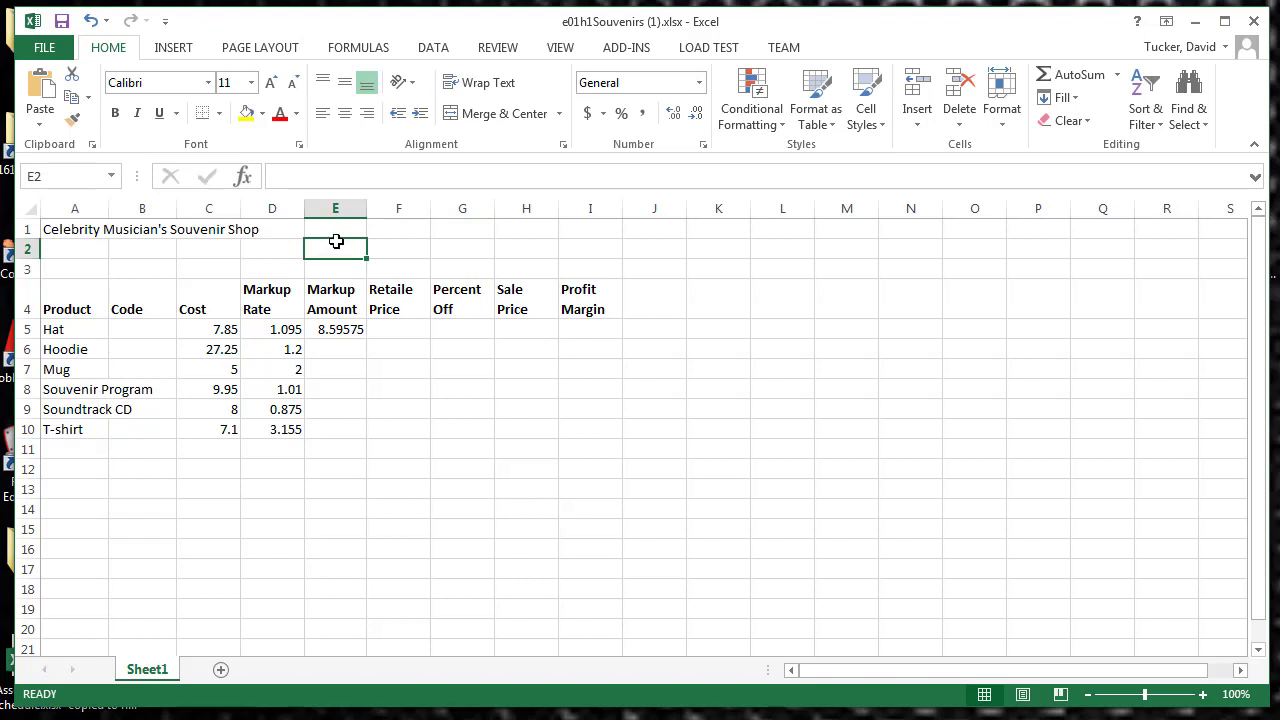
click(323, 329)
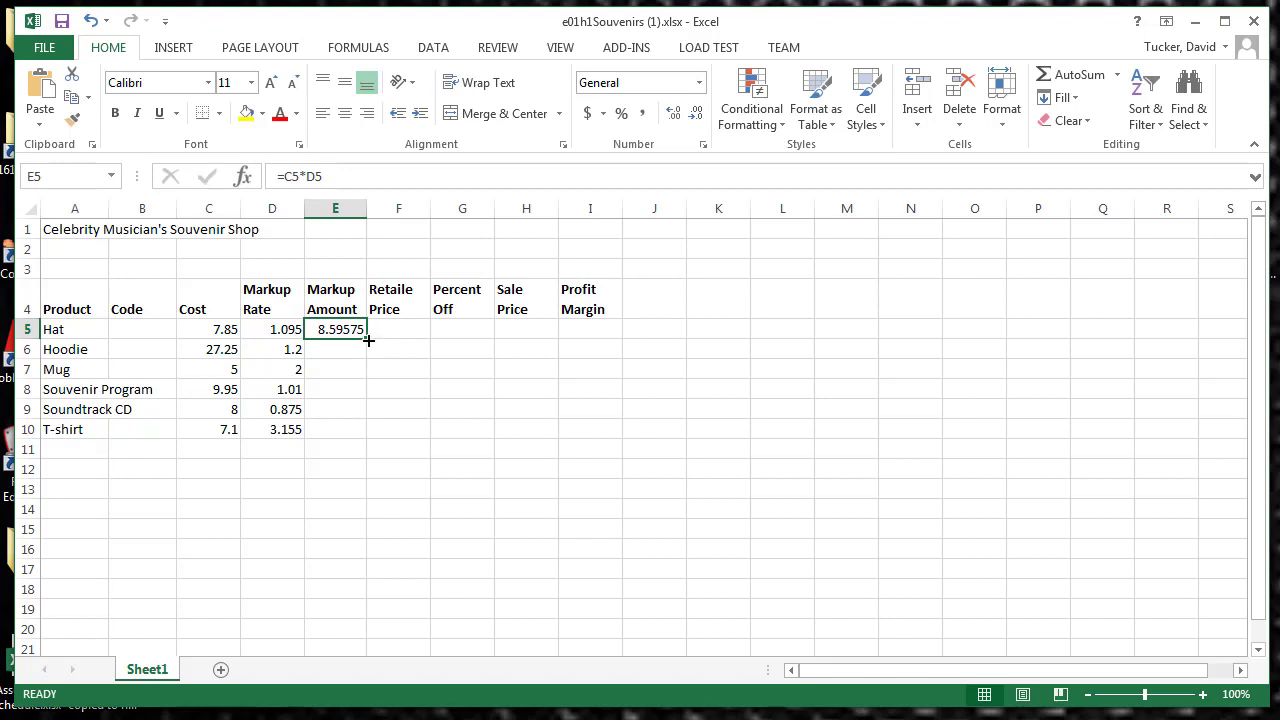
drag(367, 340, 342, 433)
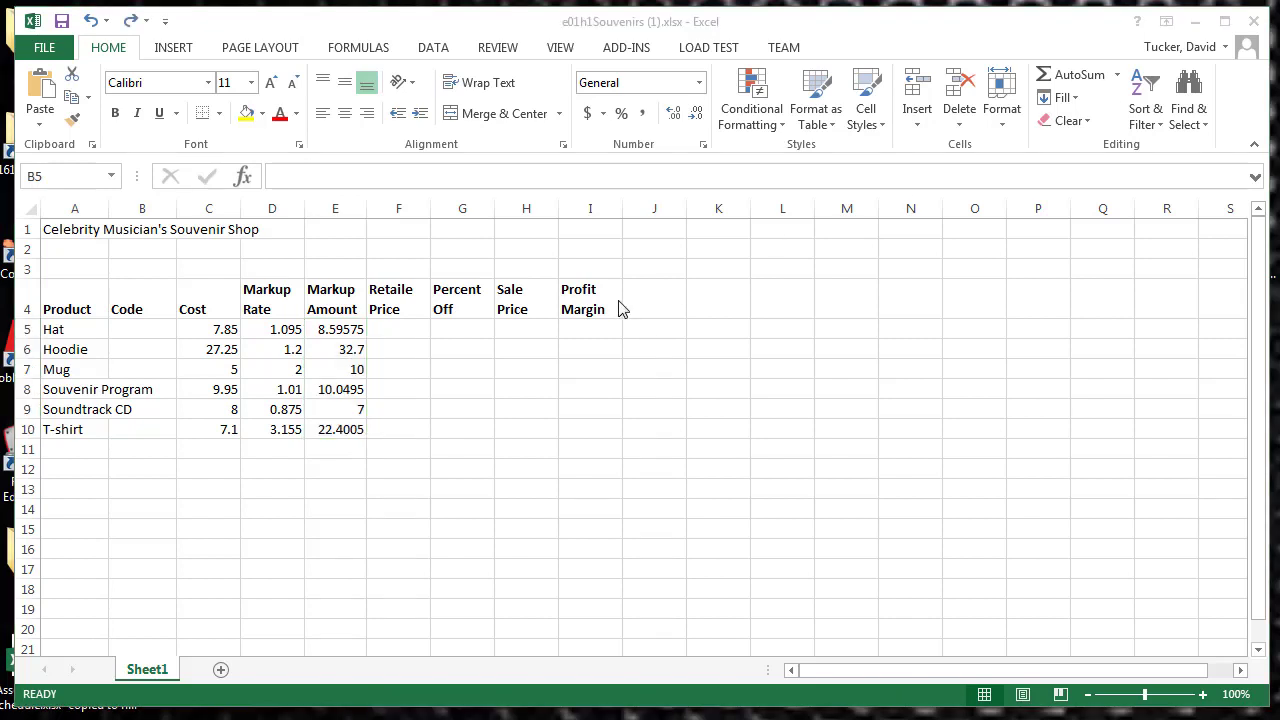
Step: Enter code 101 in cell B5 and fill it down to B10 as a series
click(147, 327)
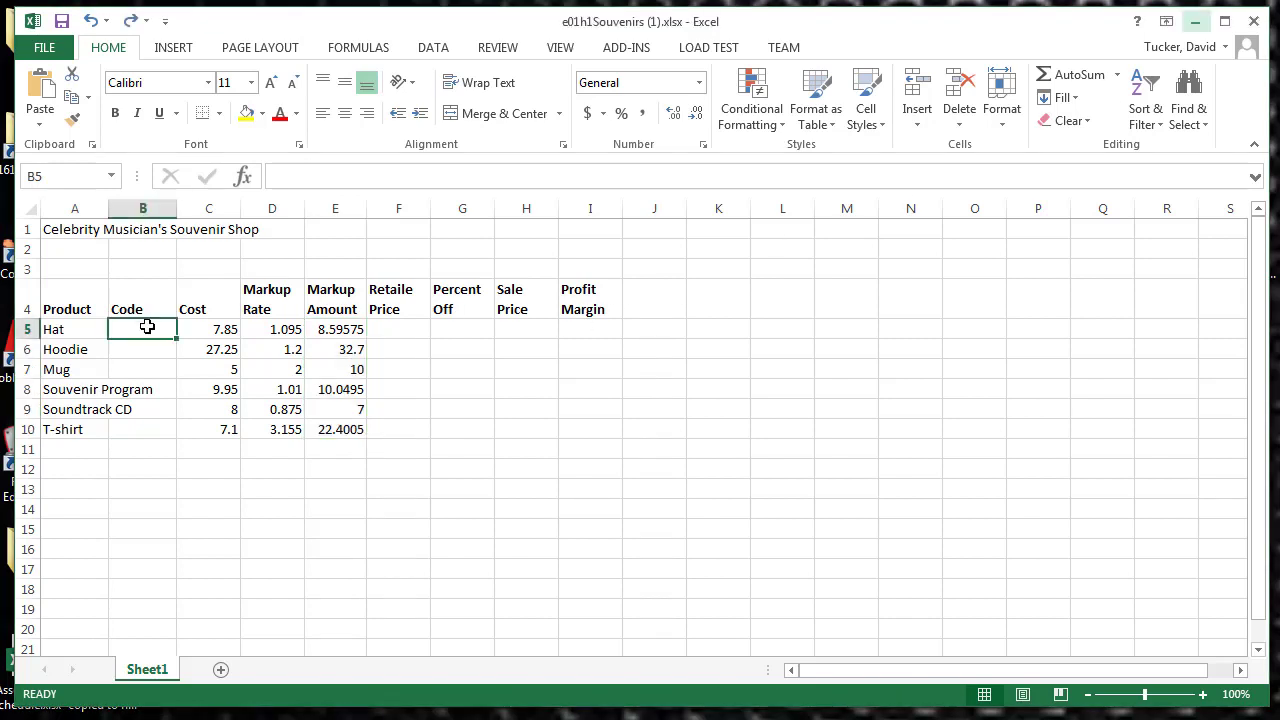
text(1)
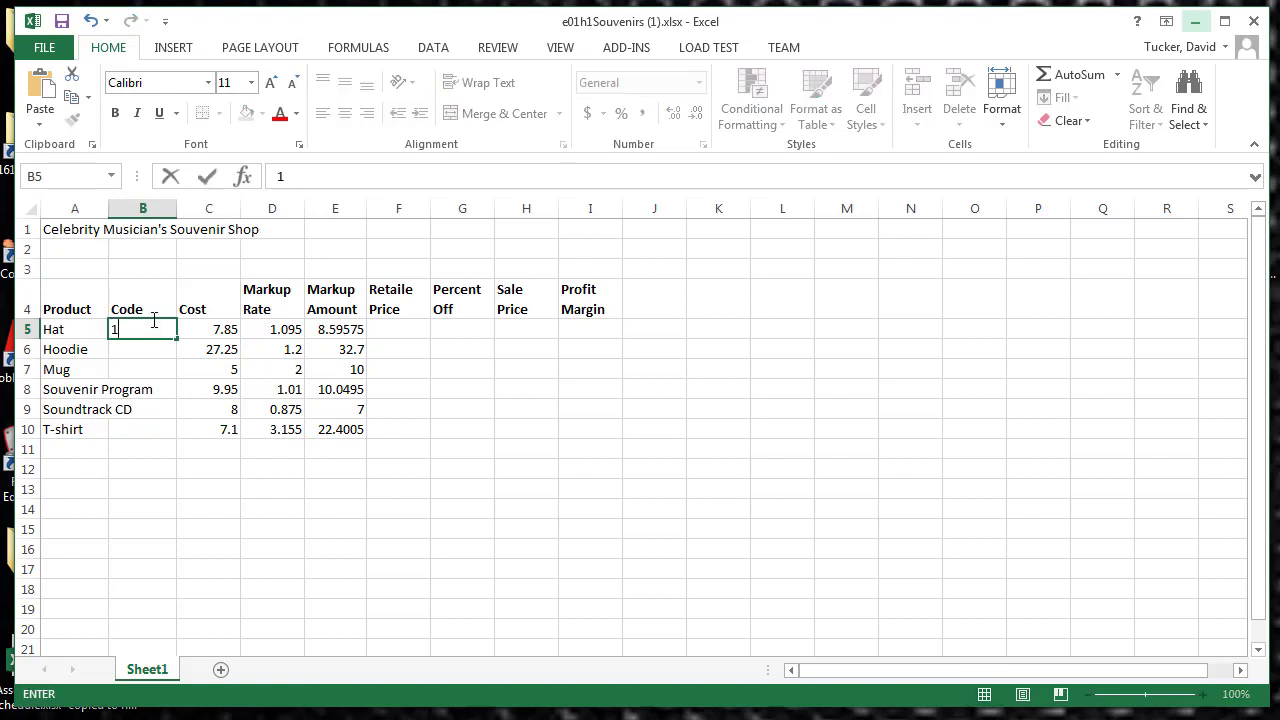
text(01)
click(176, 341)
drag(176, 341, 170, 437)
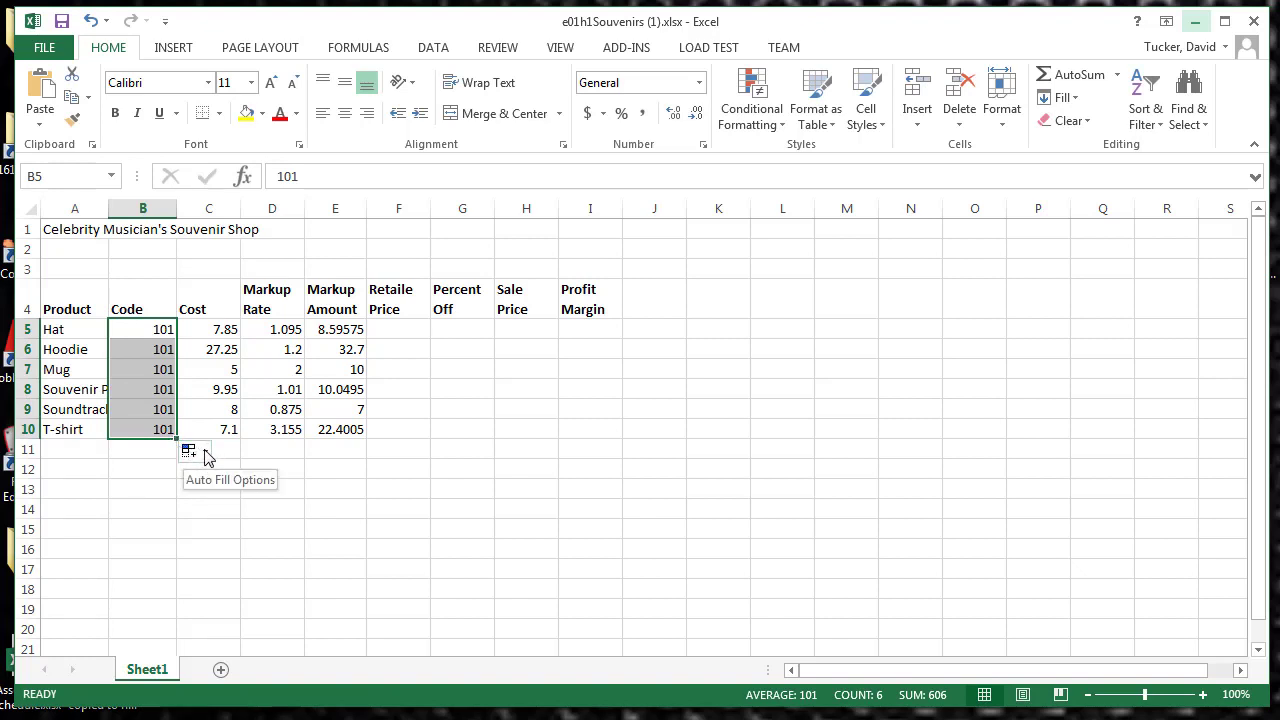
click(205, 453)
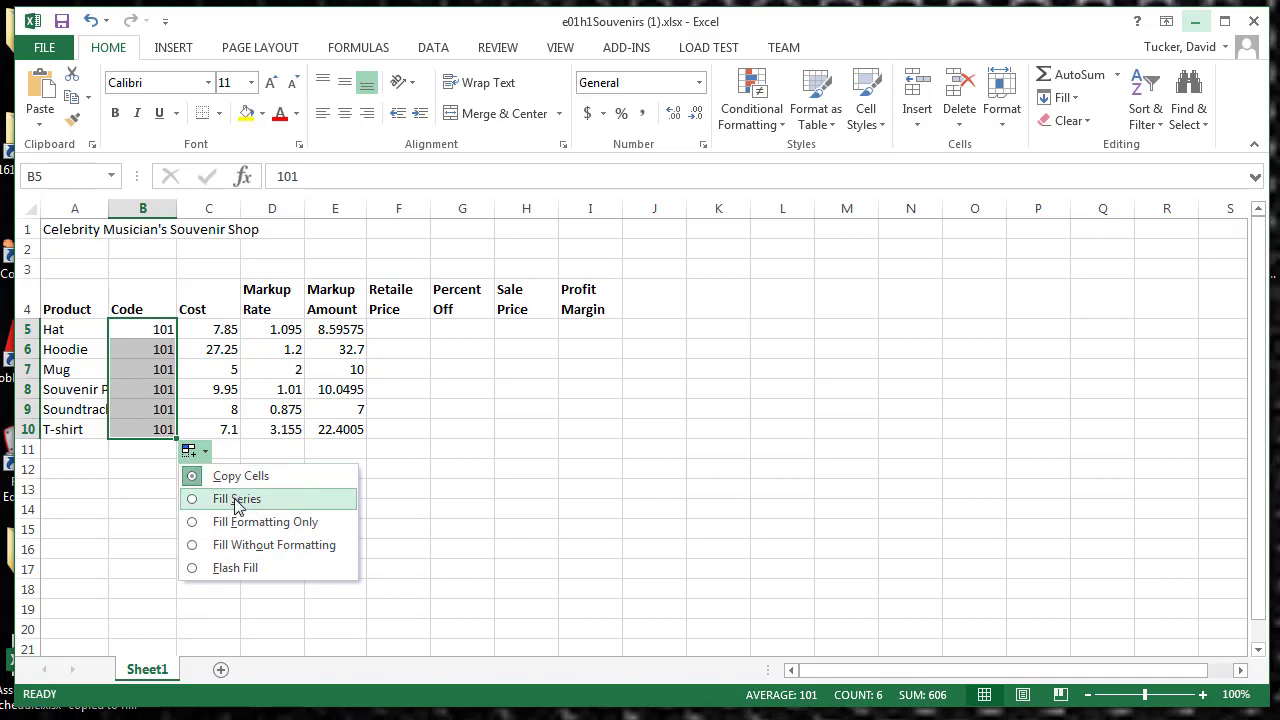
click(238, 499)
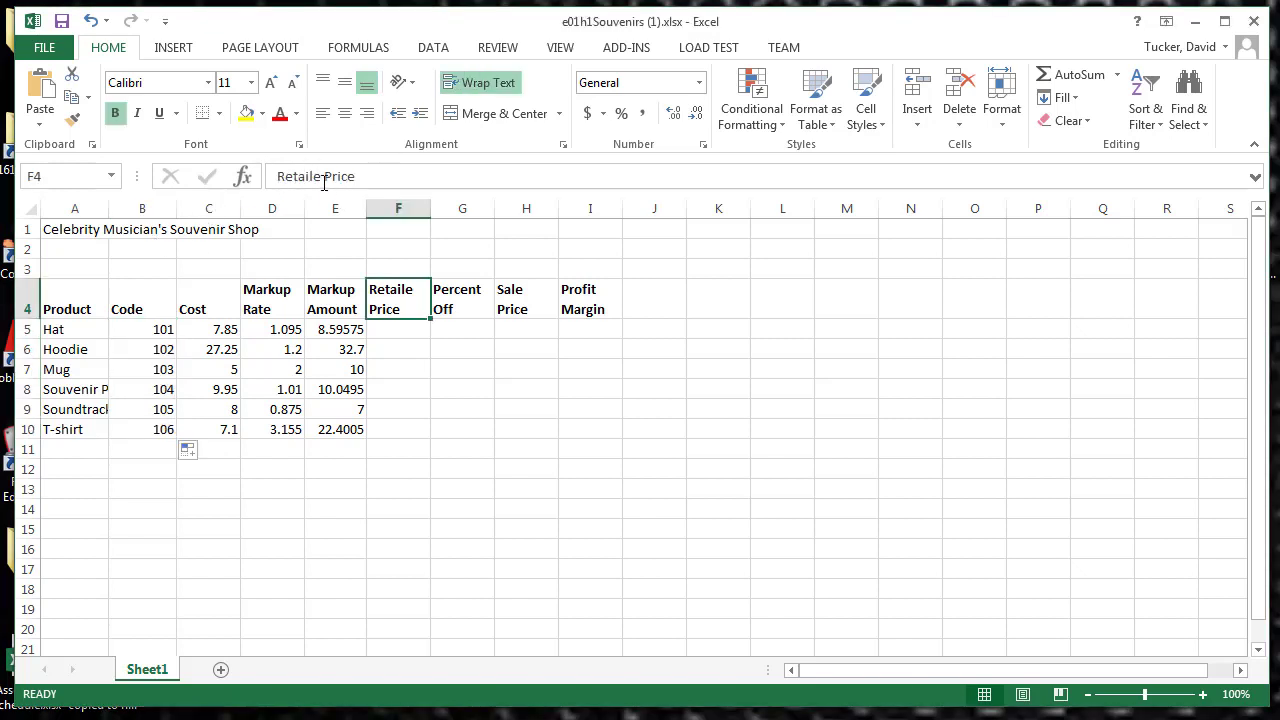
Step: Correct the misspelled heading in cell F4 to "Retail Price"
click(320, 177)
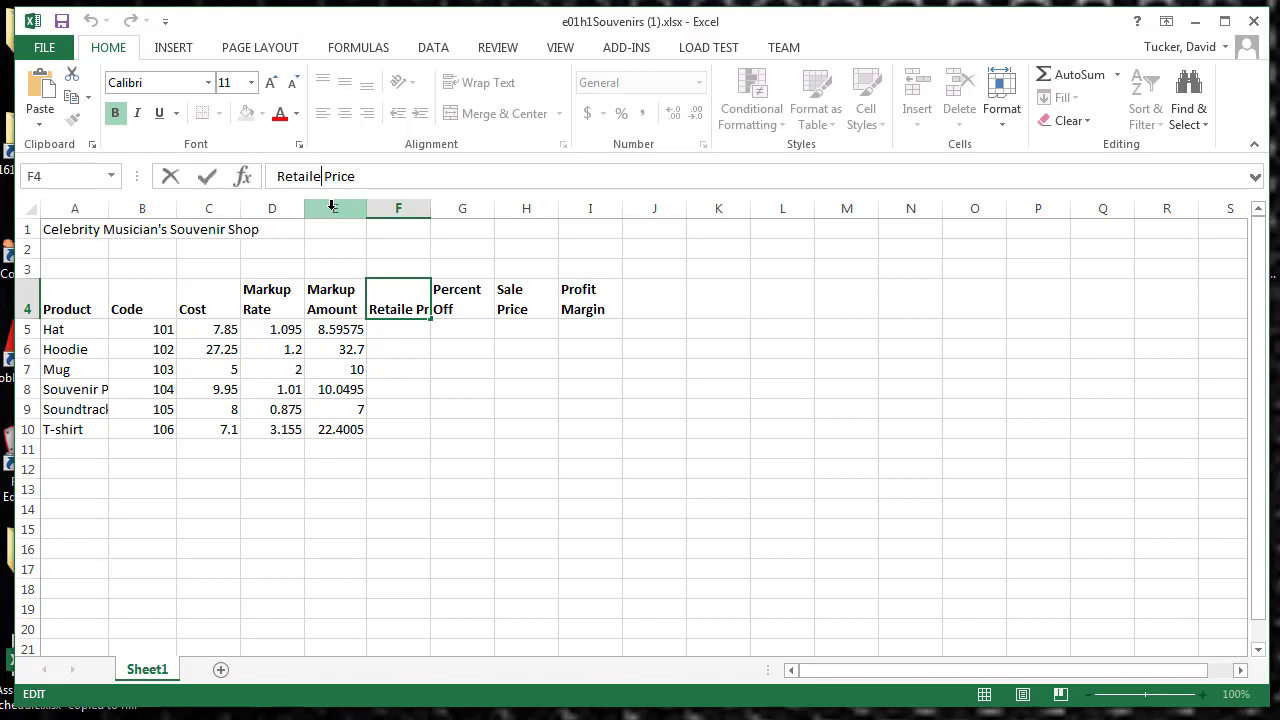
key(BackSpace)
click(208, 177)
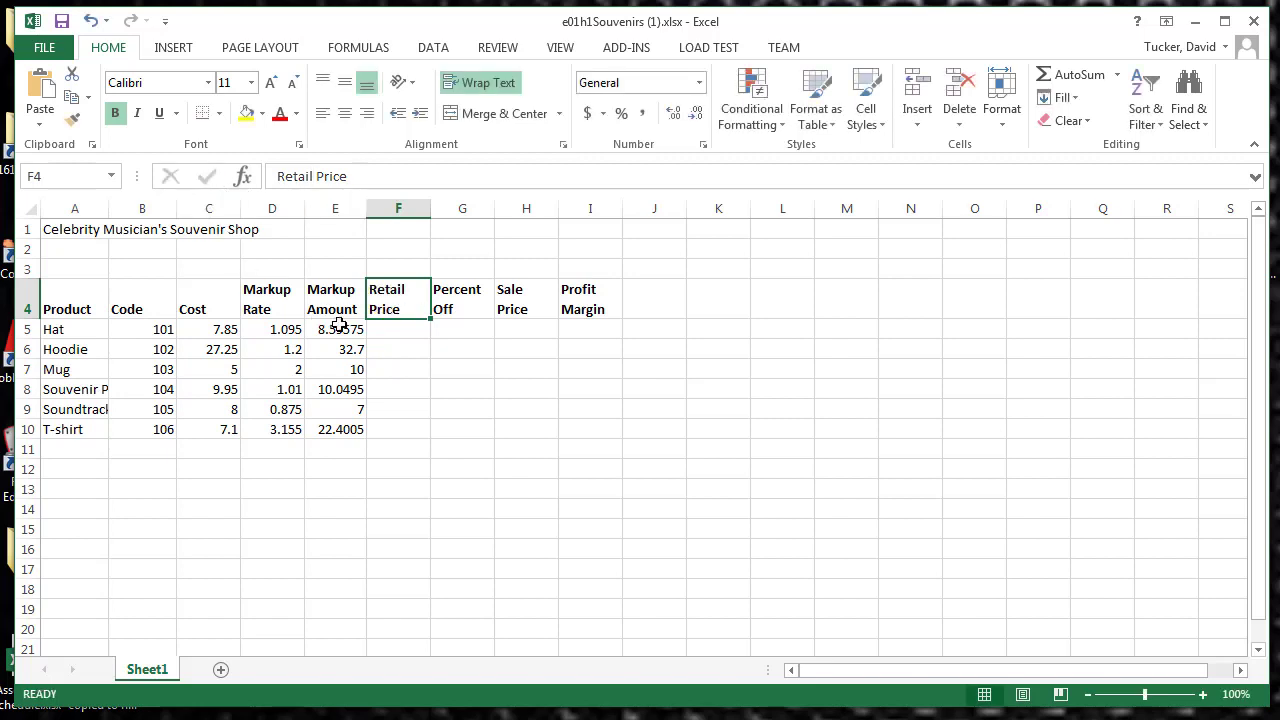
Step: Calculate the Retail Price in cell F5 with the formula =C5+E5 and fill it down to F10
click(385, 327)
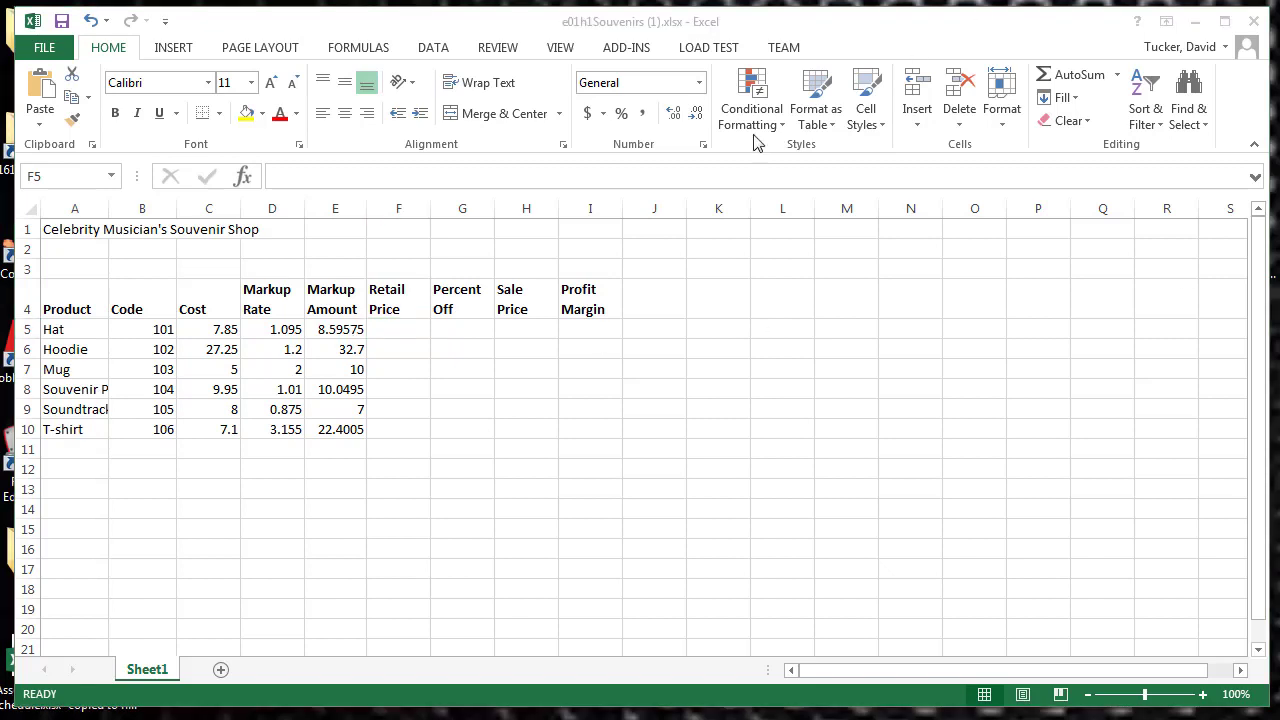
click(412, 329)
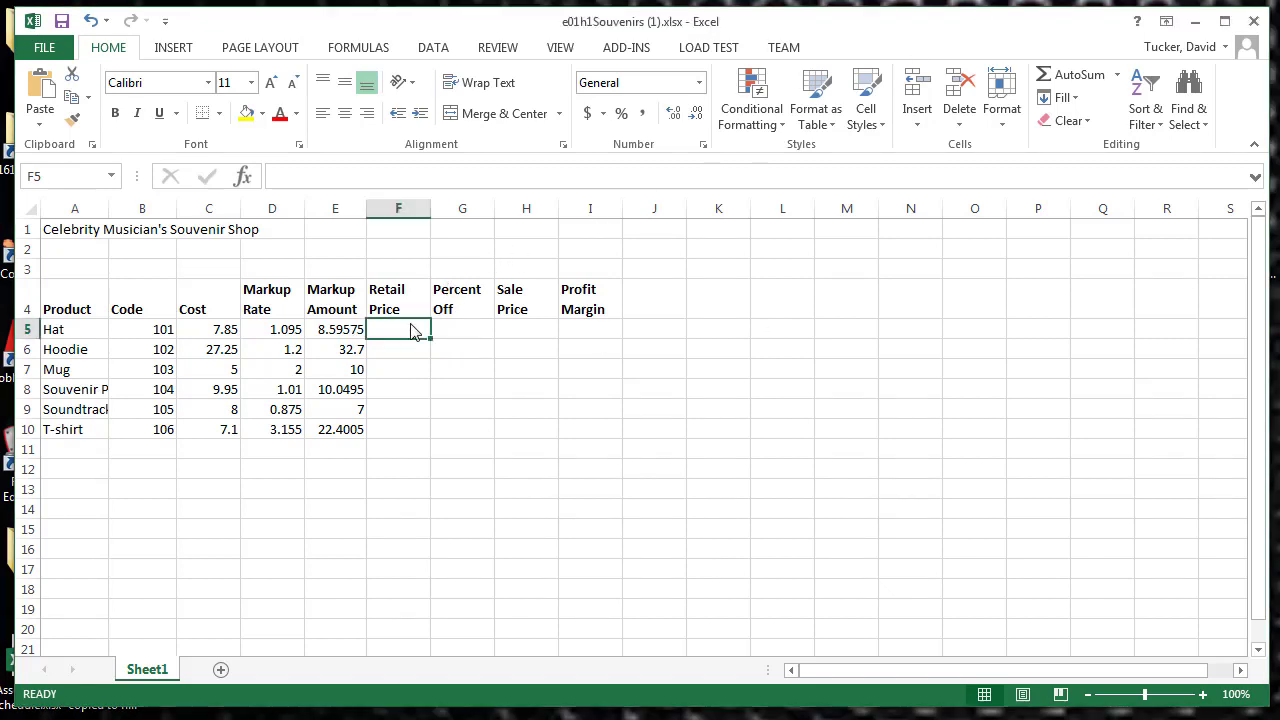
click(294, 175)
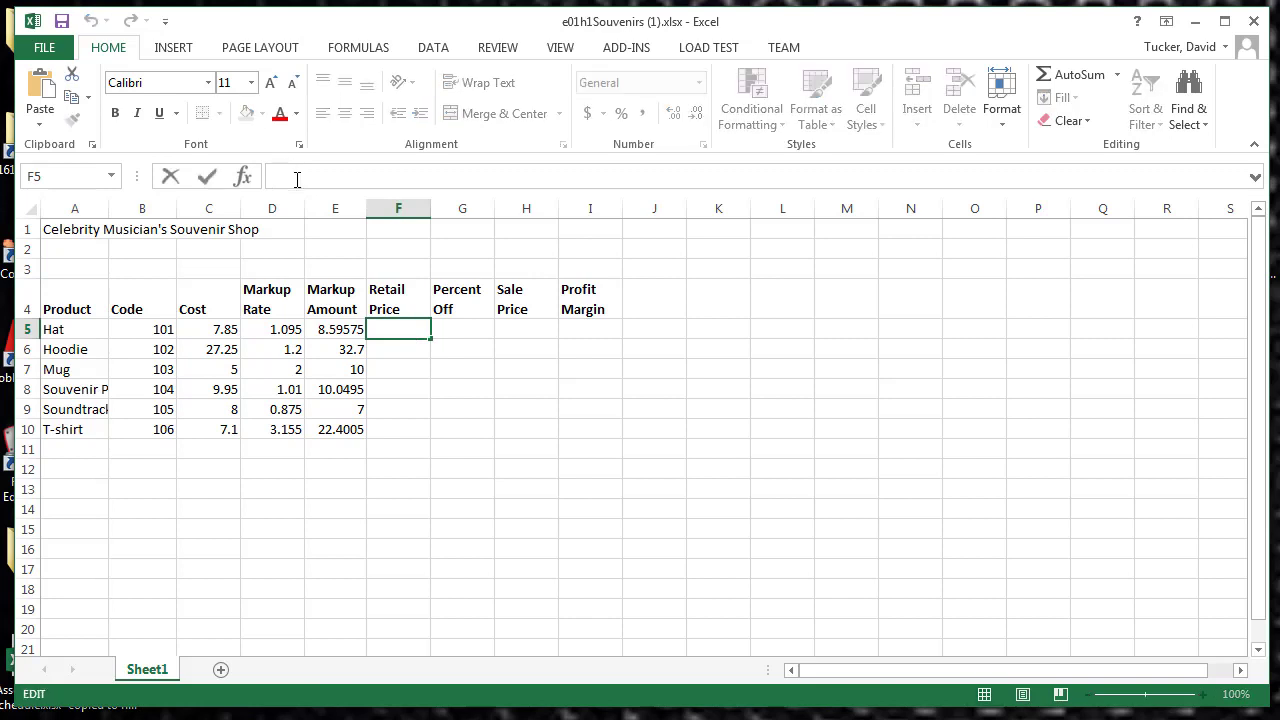
text(=)
click(217, 328)
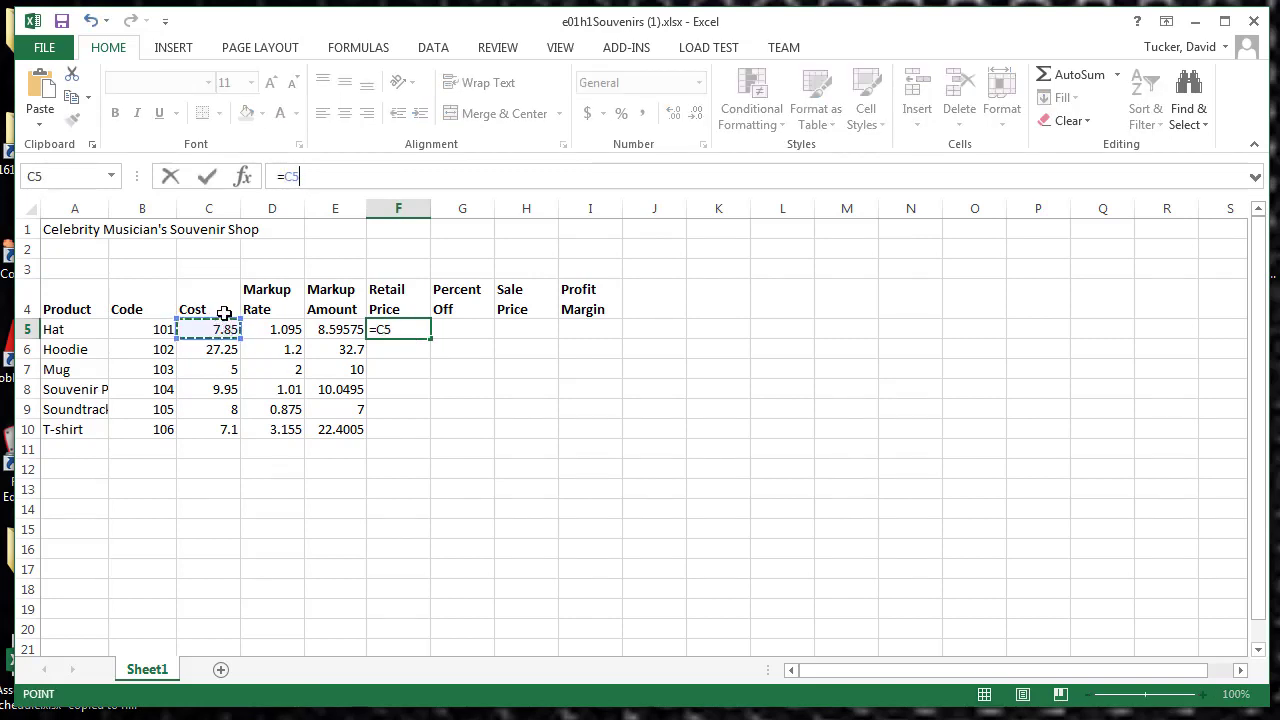
text(+)
click(343, 331)
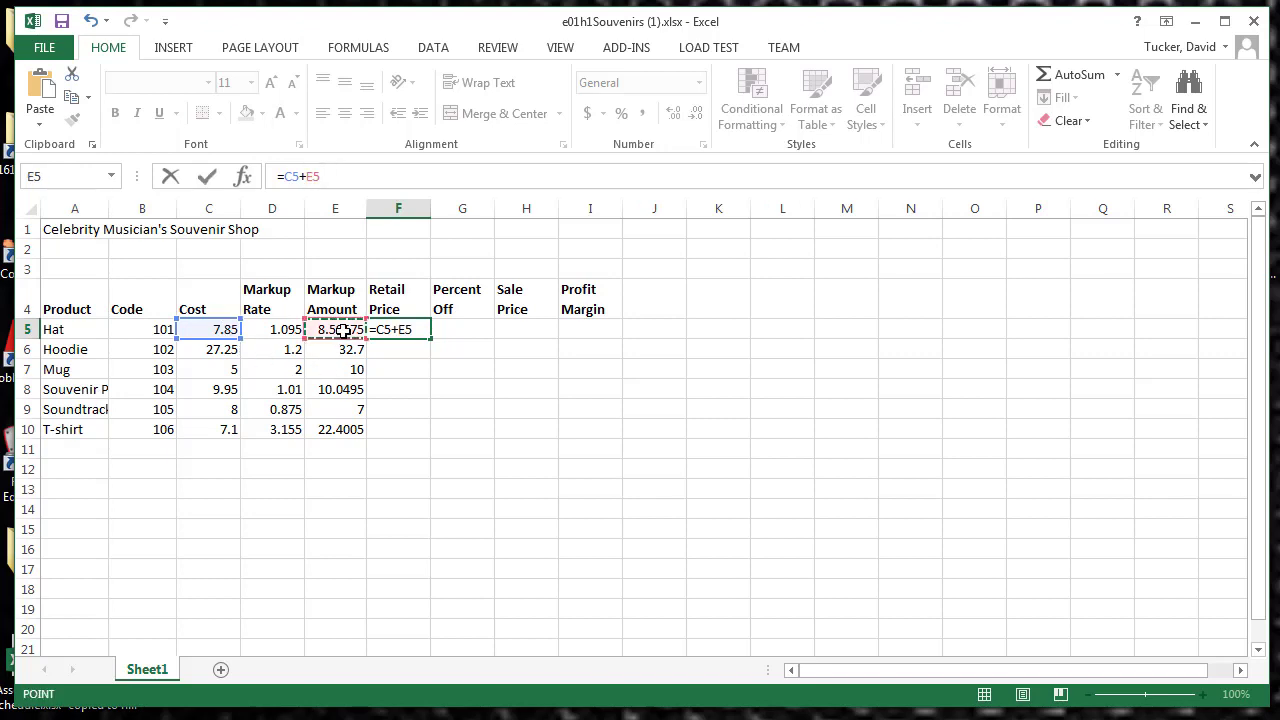
click(207, 178)
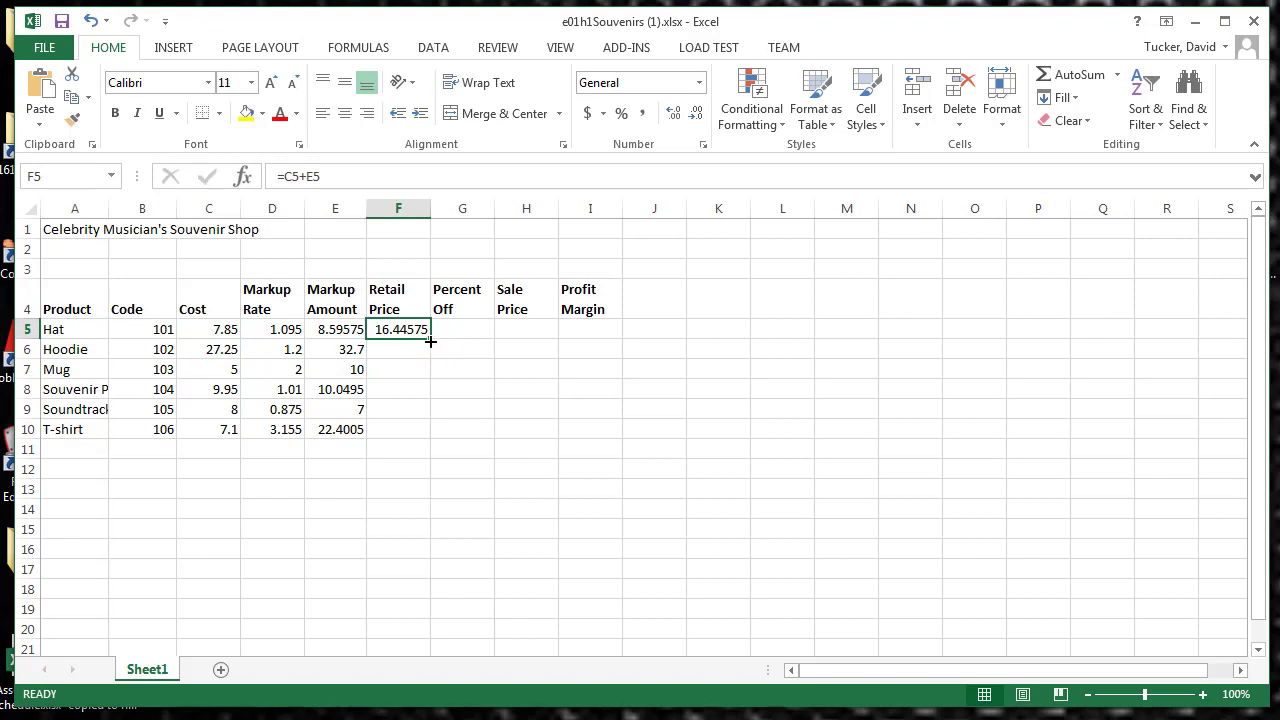
drag(430, 341, 408, 442)
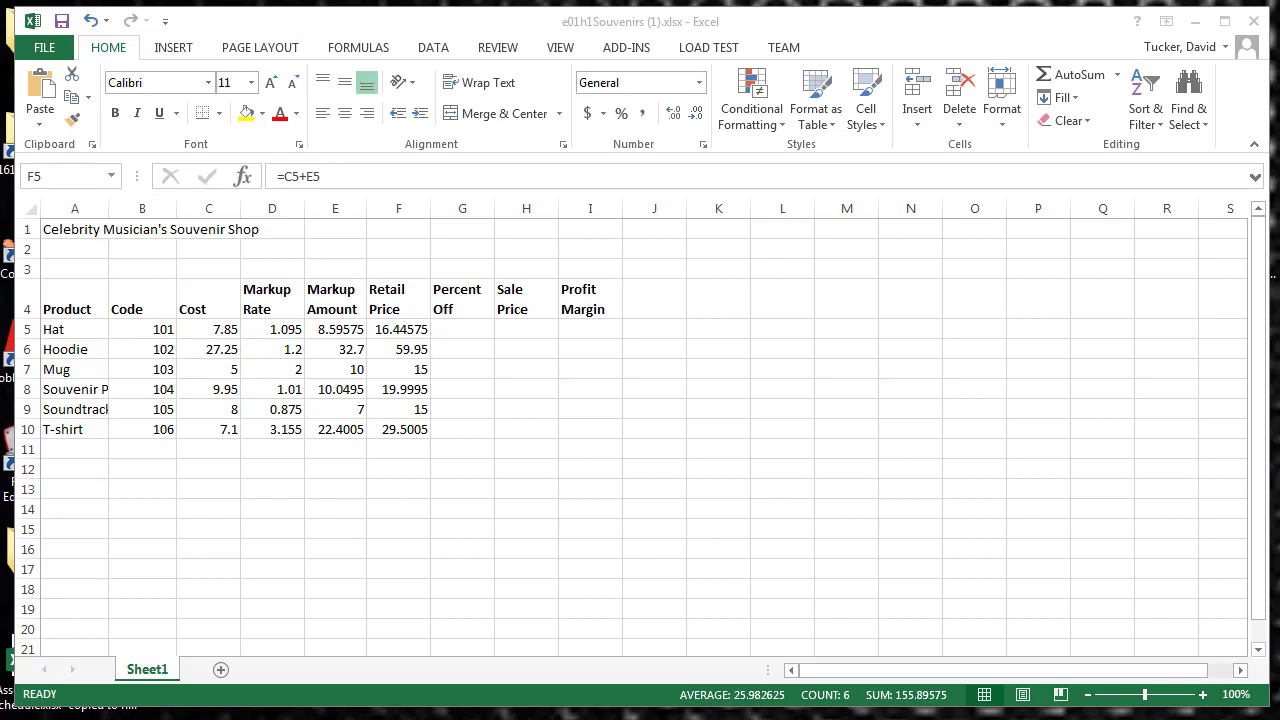
Step: Enter the Percent Off values 0.15, 0.2, 0.05, 0.25, 0.3 and 0.05 in cells G5 to G10
click(470, 329)
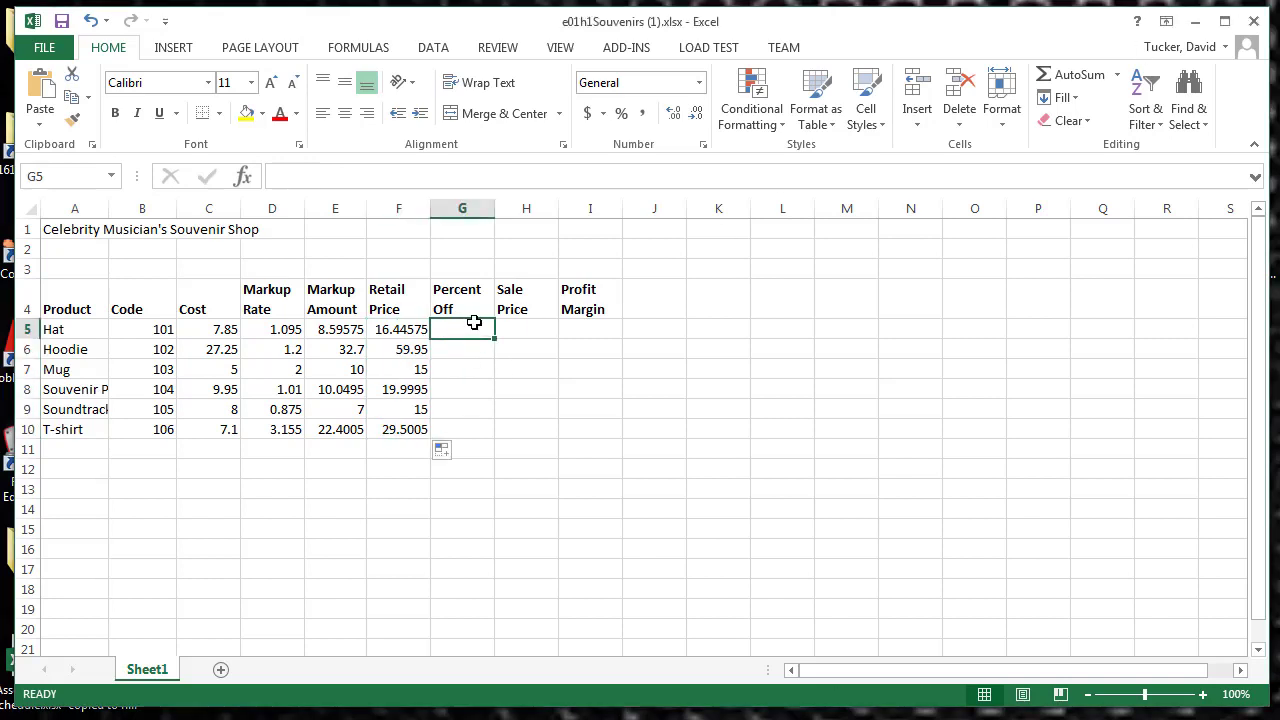
text(.)
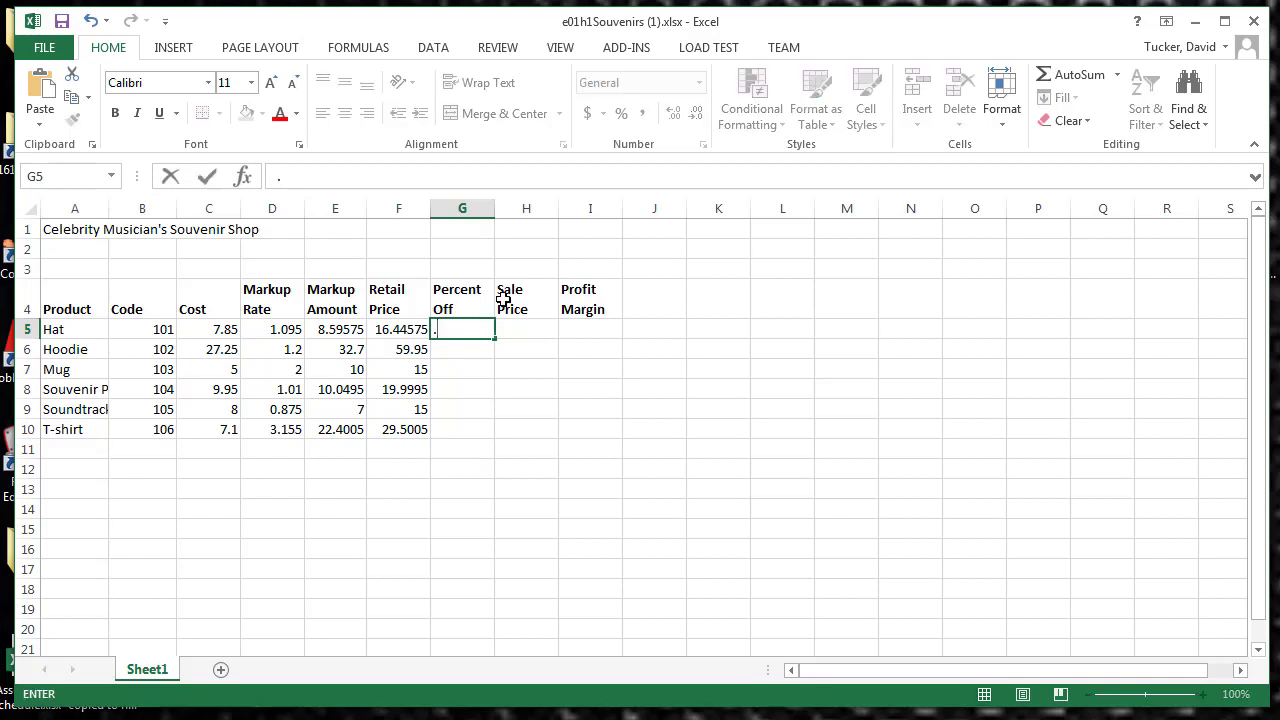
text(15)
click(491, 350)
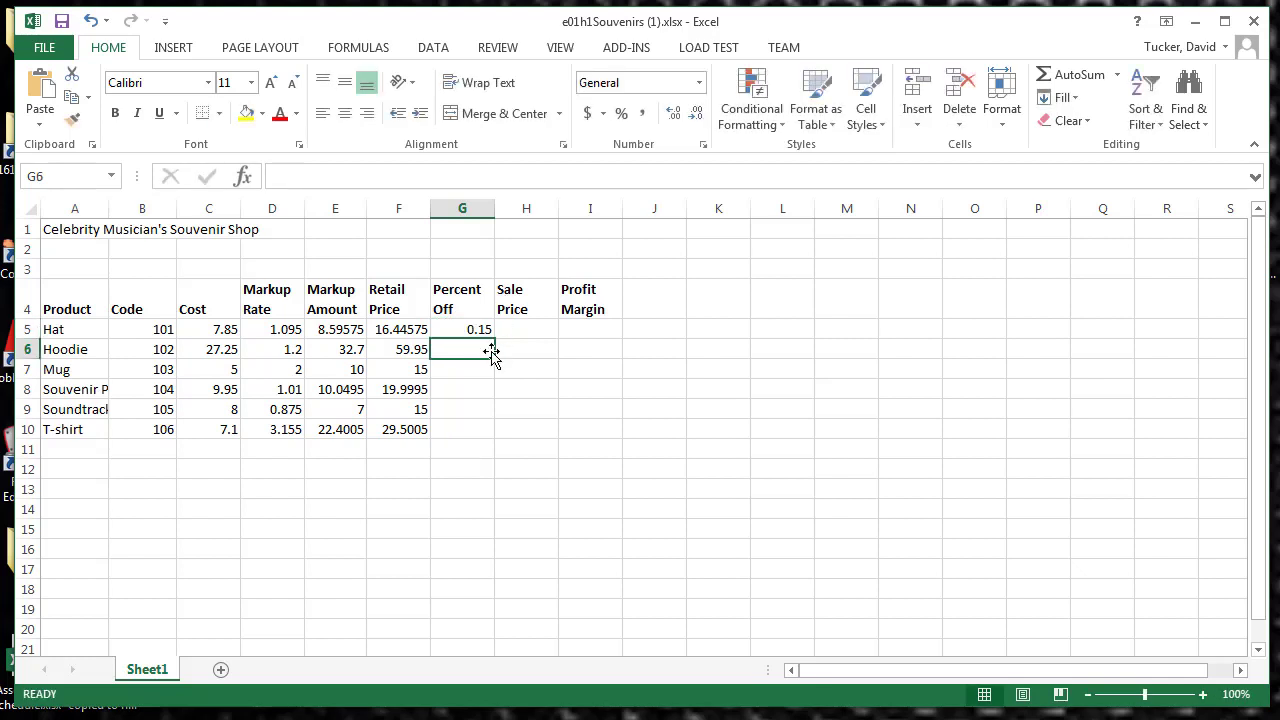
text(.)
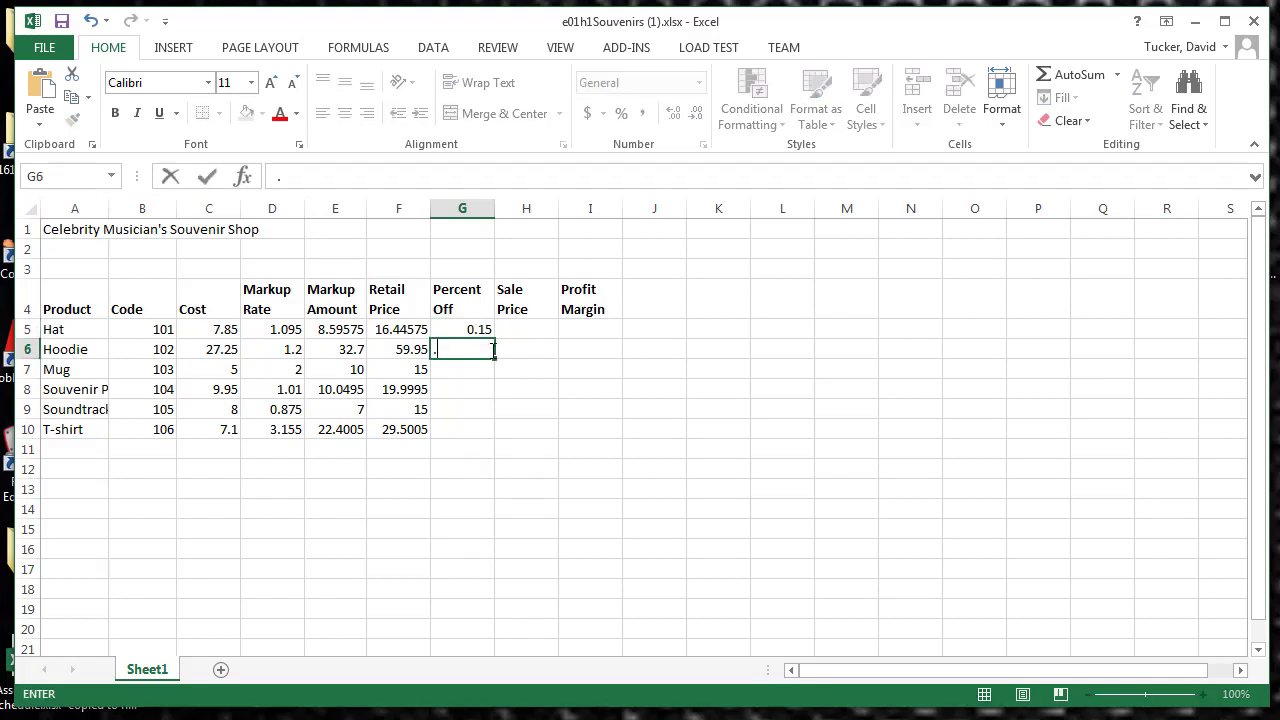
text(2)
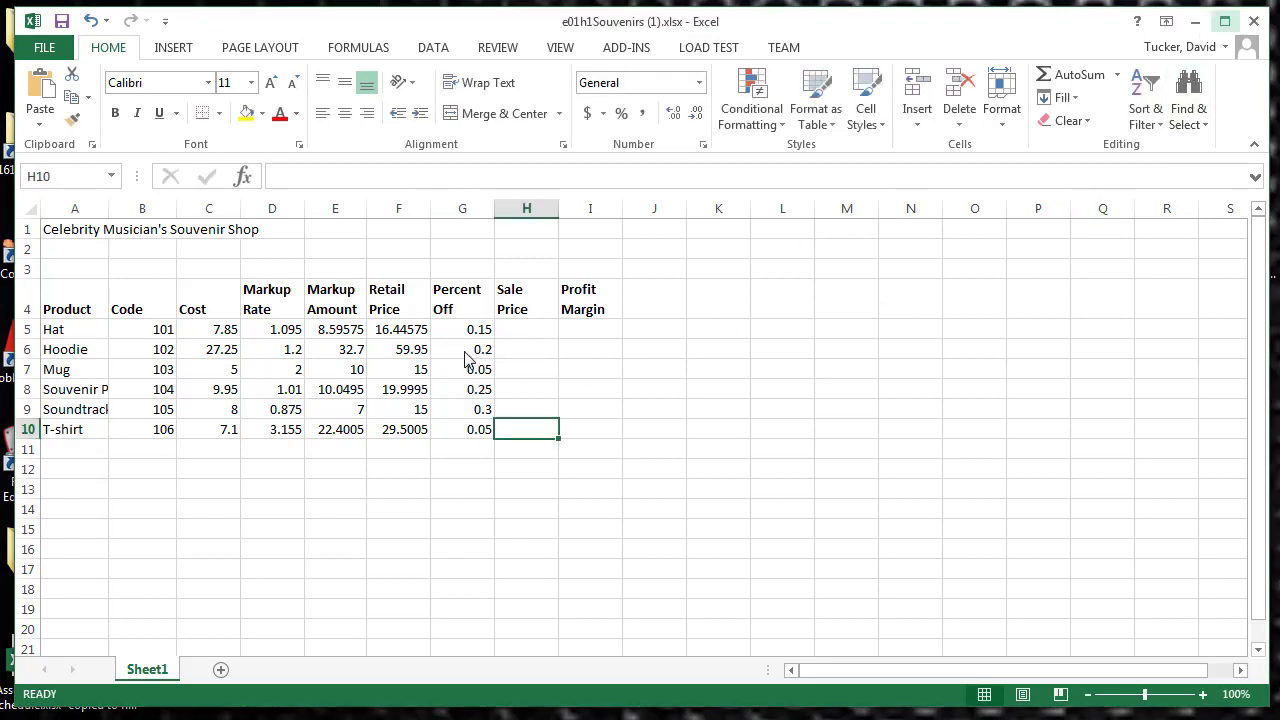
click(466, 354)
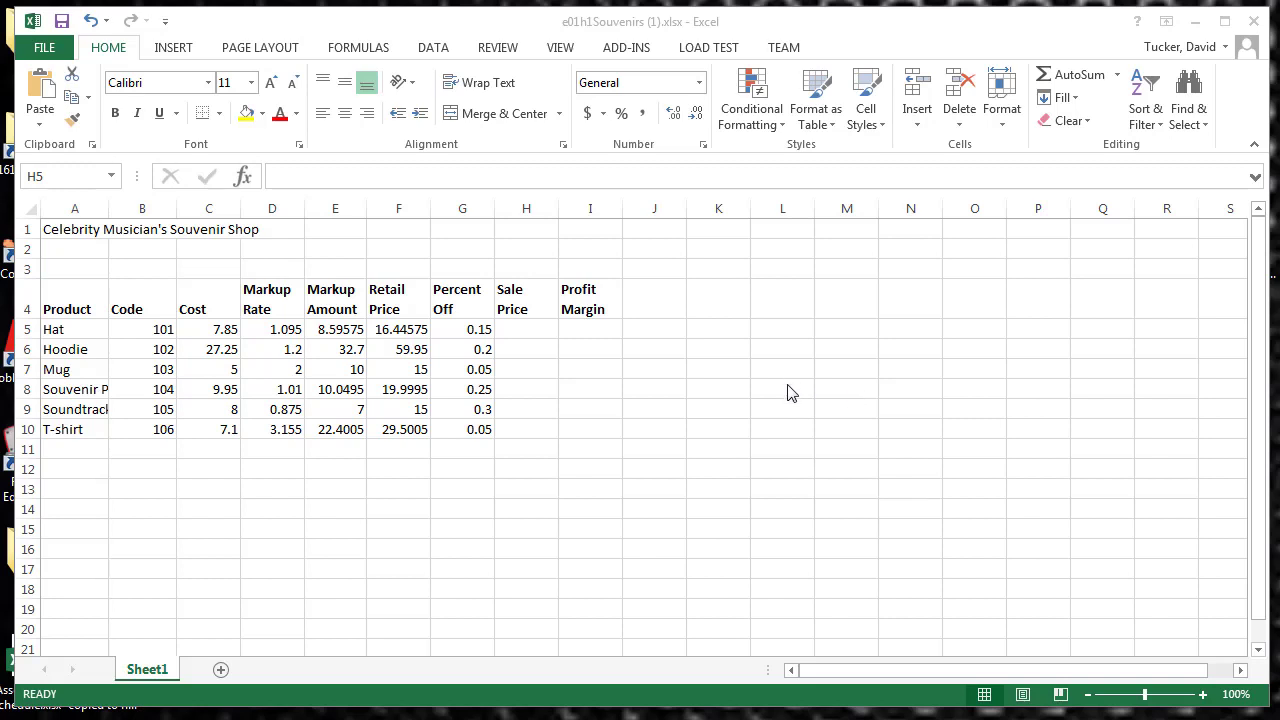
Step: Set up a Find and Replace that searches the sheet for 0.05 and replaces it with 0.1
click(603, 358)
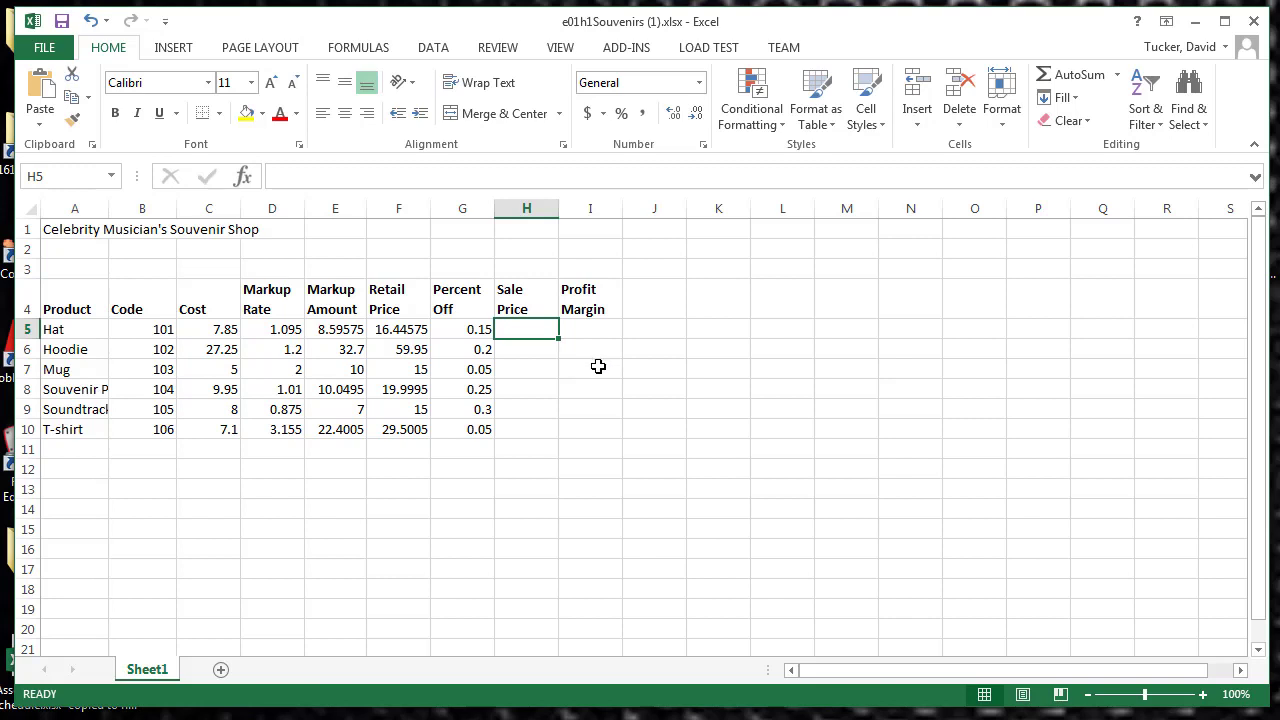
key(ctrl+f)
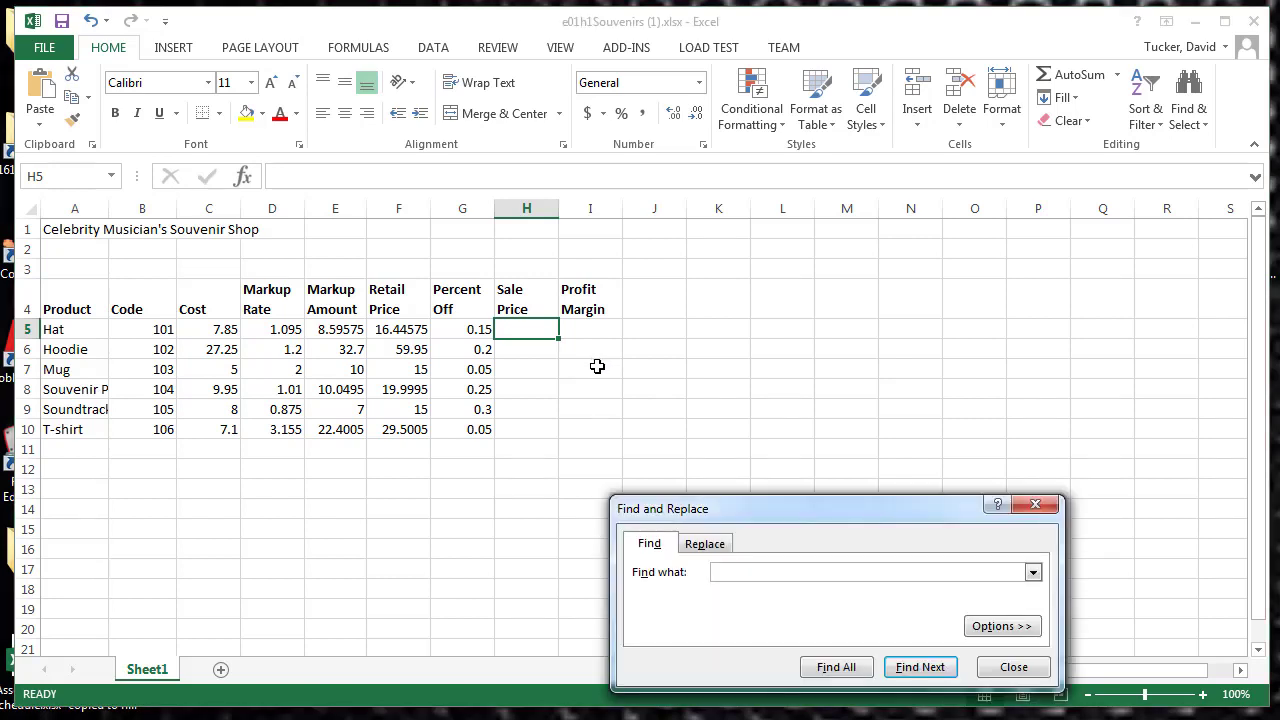
drag(810, 512, 767, 407)
click(688, 440)
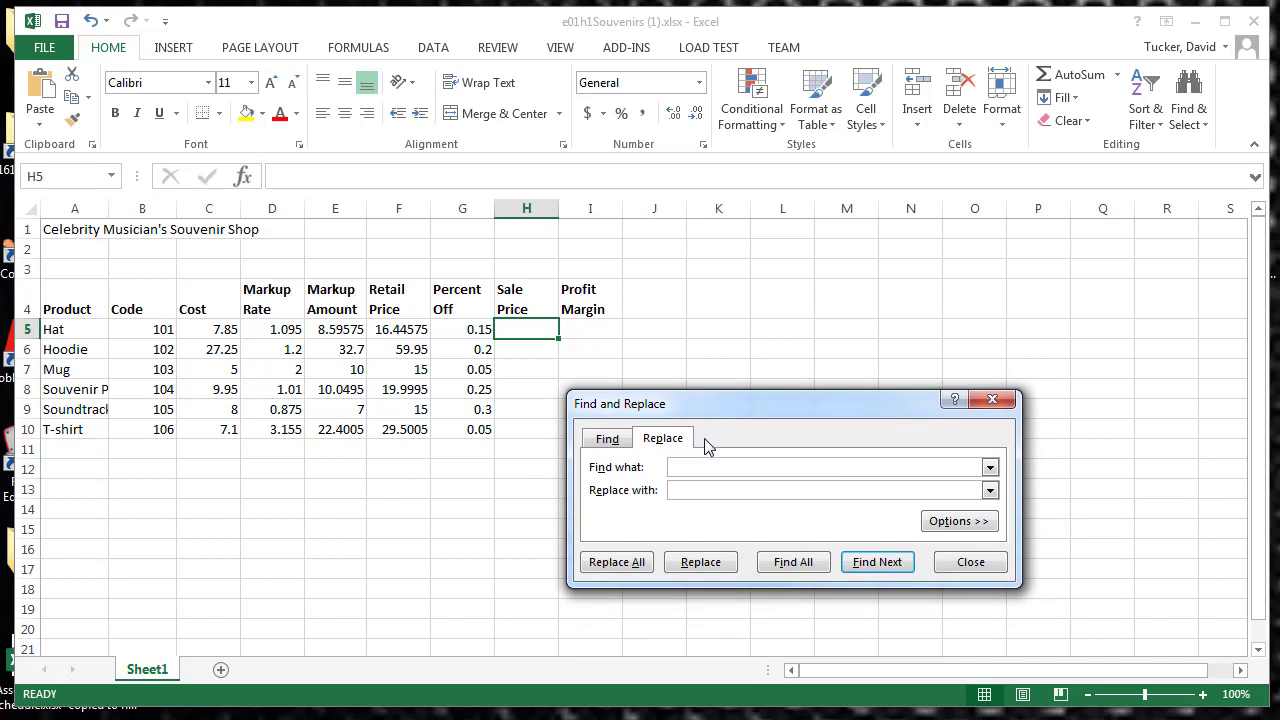
text(0.05)
click(728, 487)
text(0.1)
Step: Replace the matching Percent Off values for the Mug and T-shirt one at a time and close Find and Replace
click(884, 566)
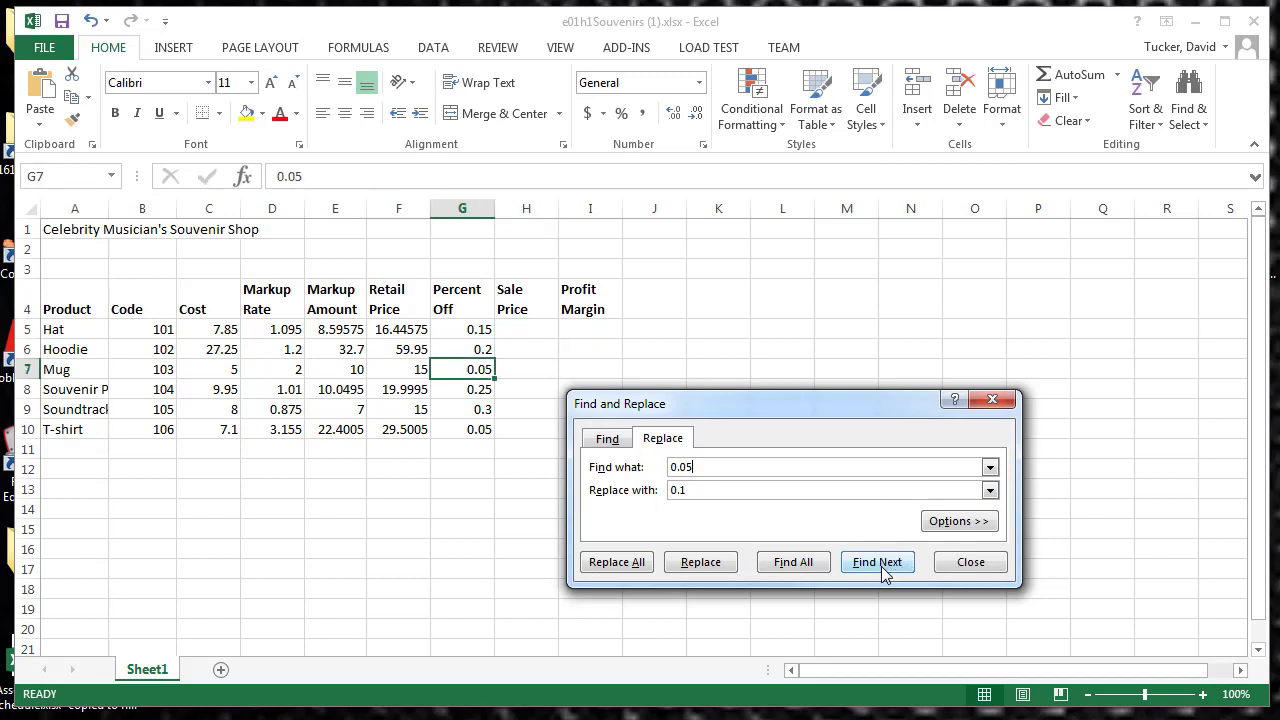
click(702, 563)
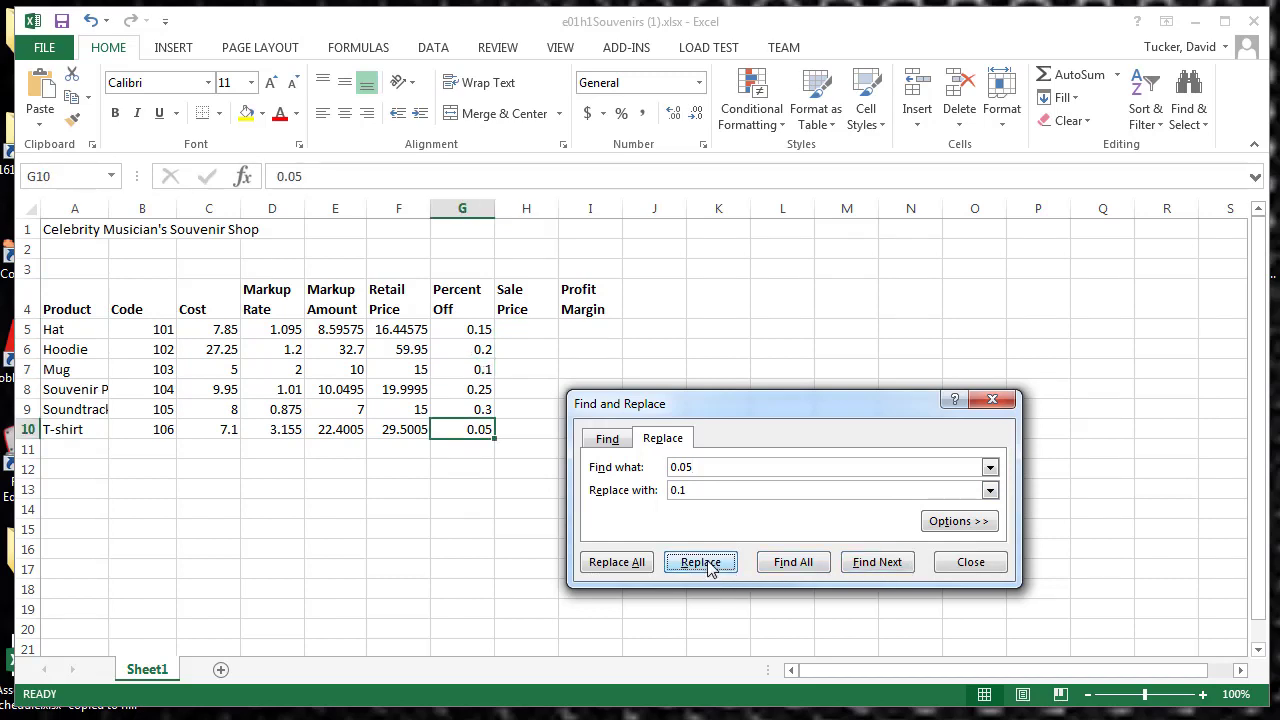
click(702, 563)
click(972, 566)
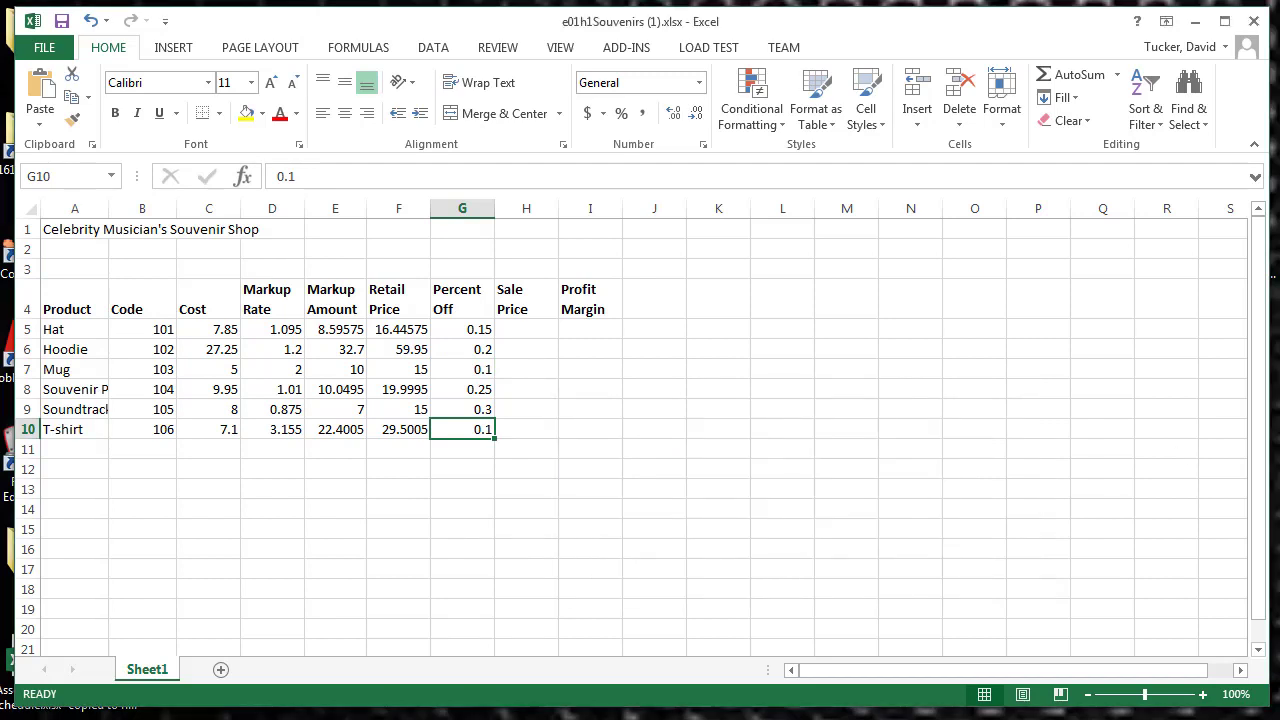
Step: Enter the date 9/1 in cell A2 under the shop title and commit it
click(66, 246)
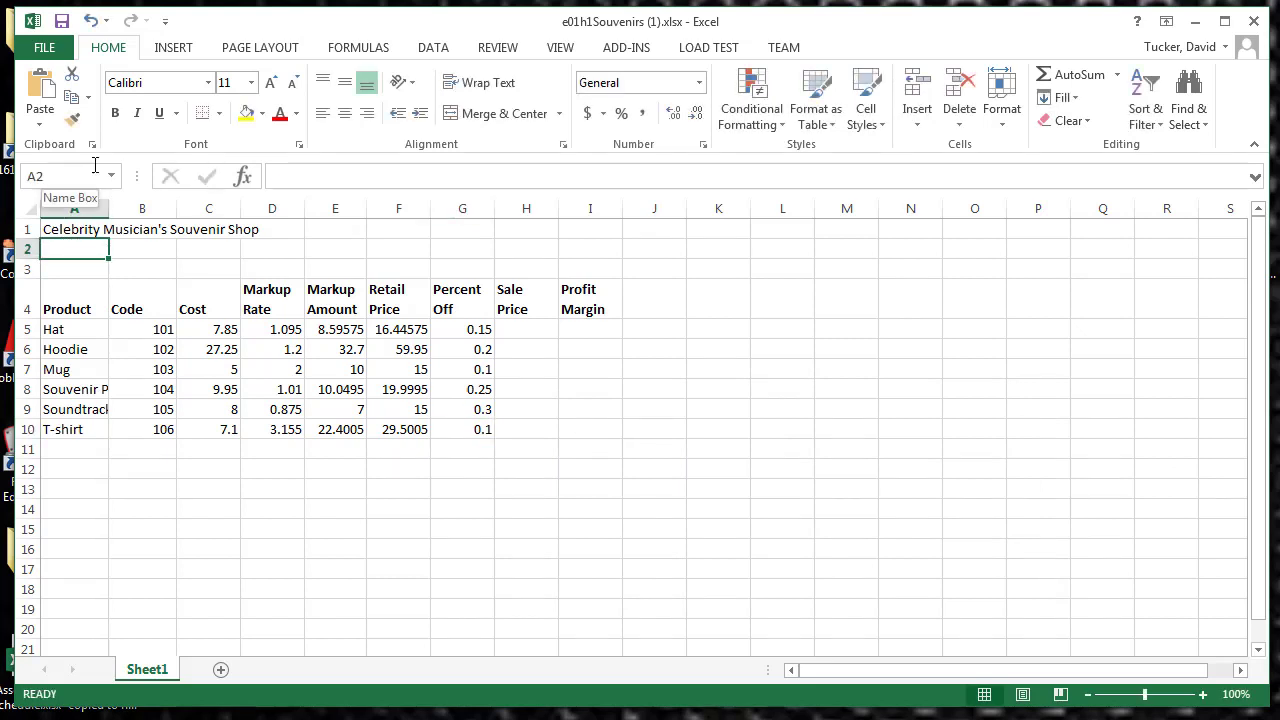
text(9/)
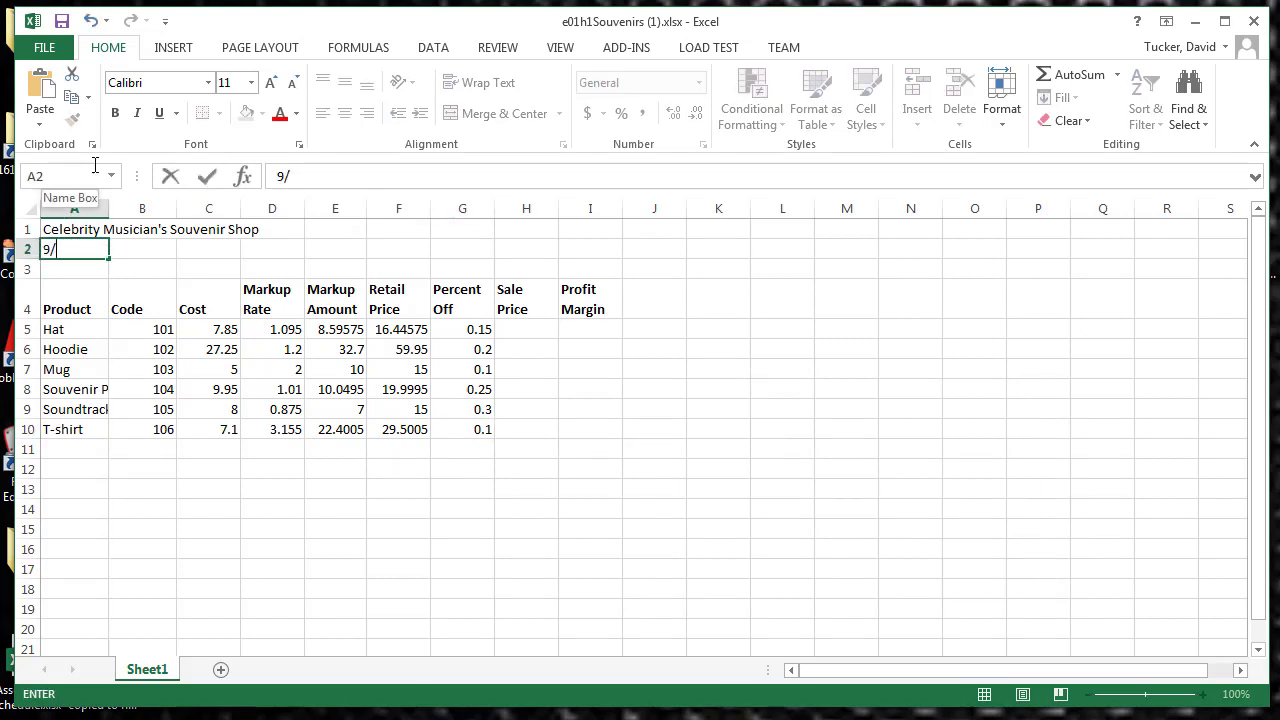
text(1)
click(207, 178)
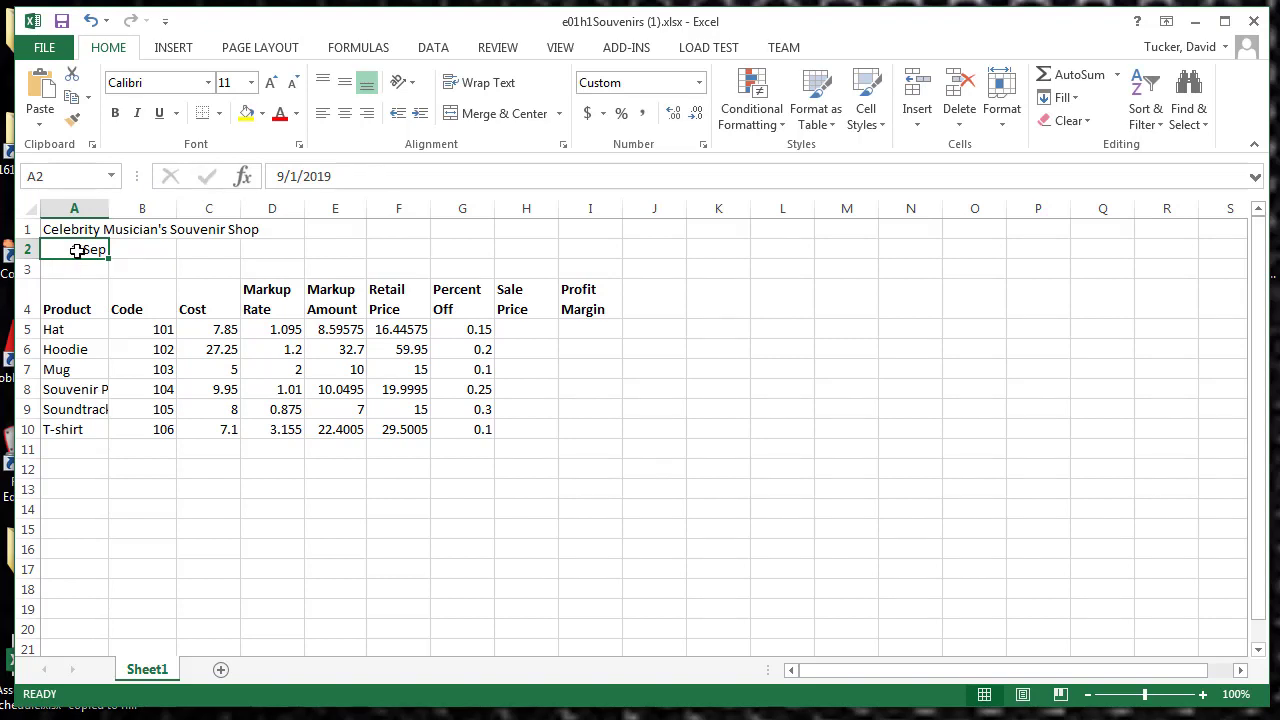
Step: Format the date in cell A2 as Short Date so it includes the year
click(304, 177)
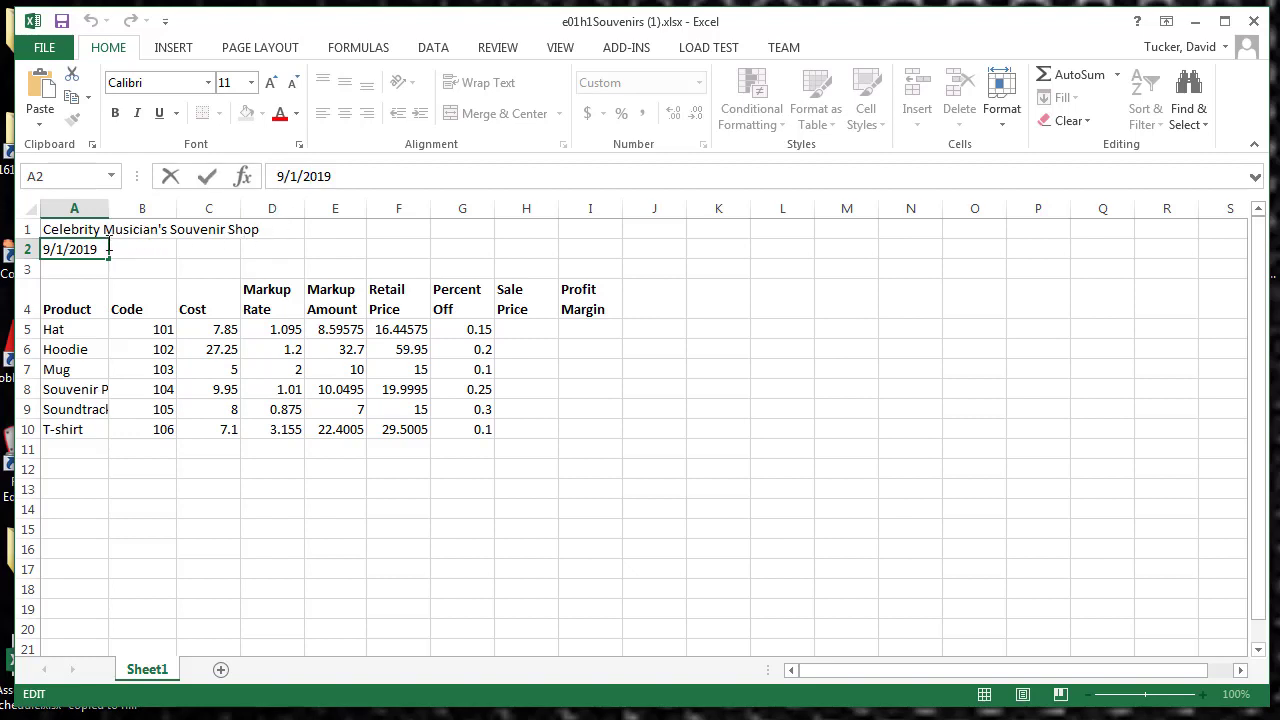
click(130, 277)
click(60, 246)
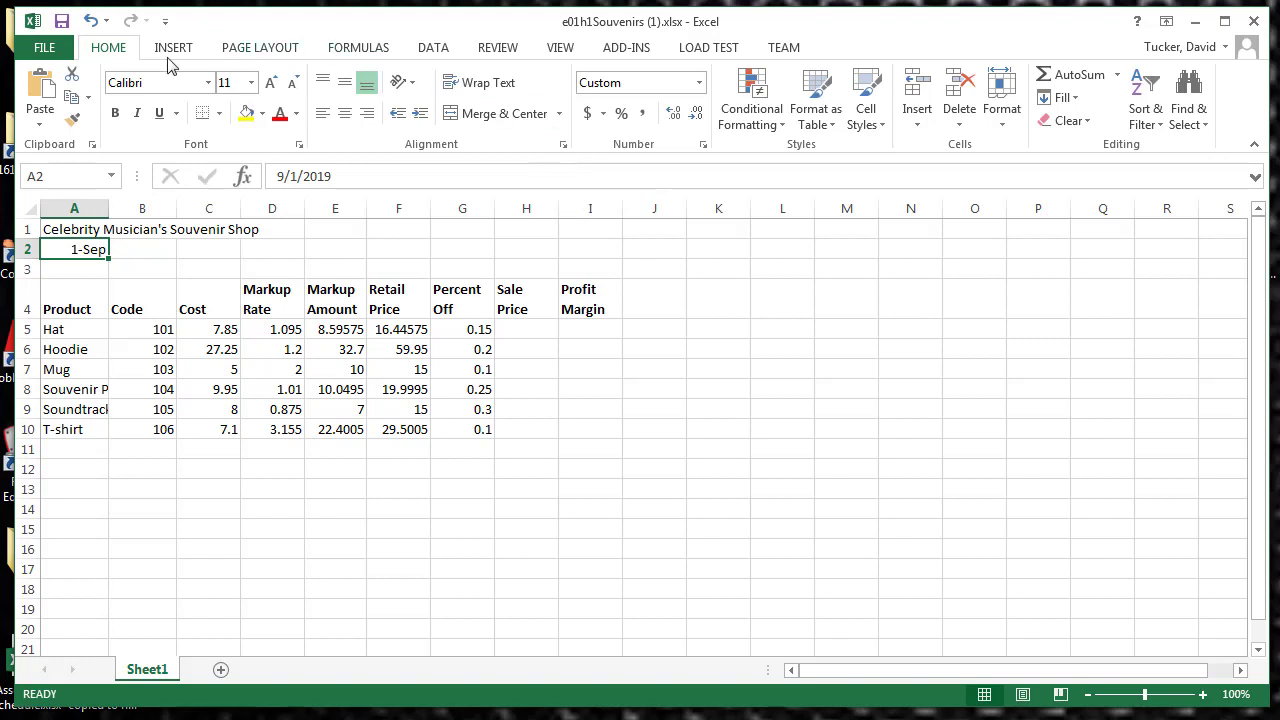
click(698, 84)
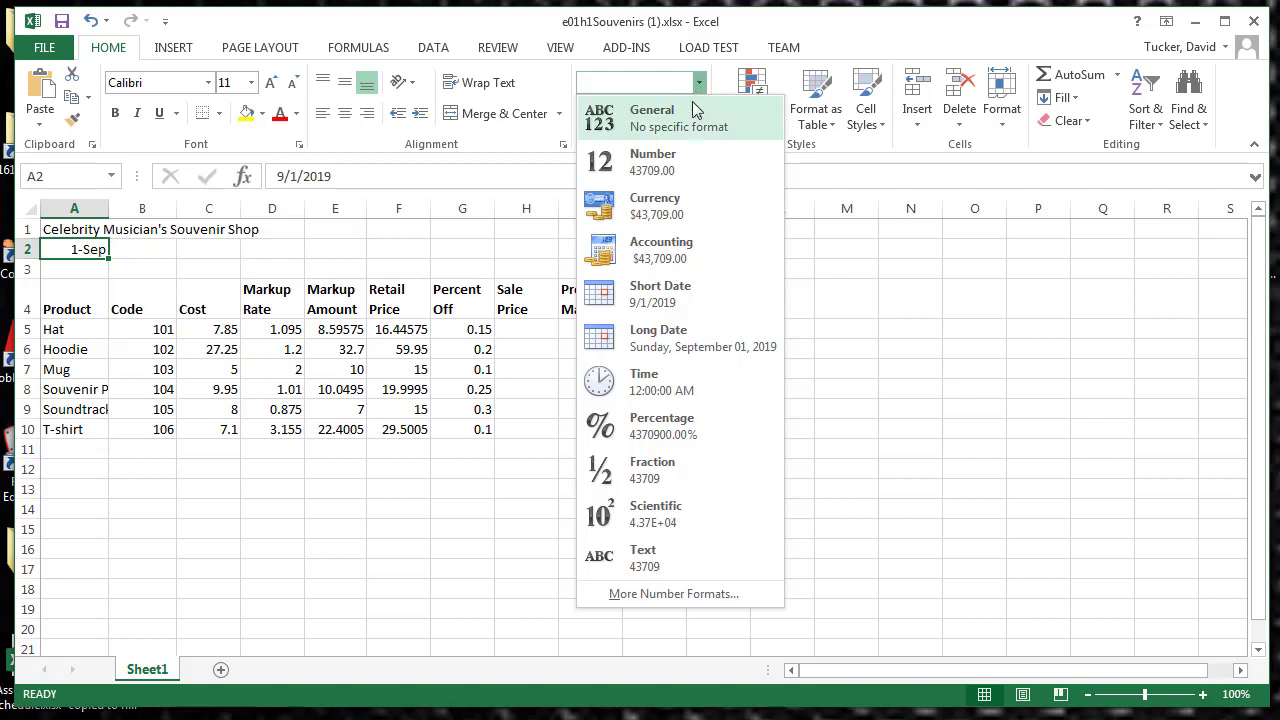
click(660, 295)
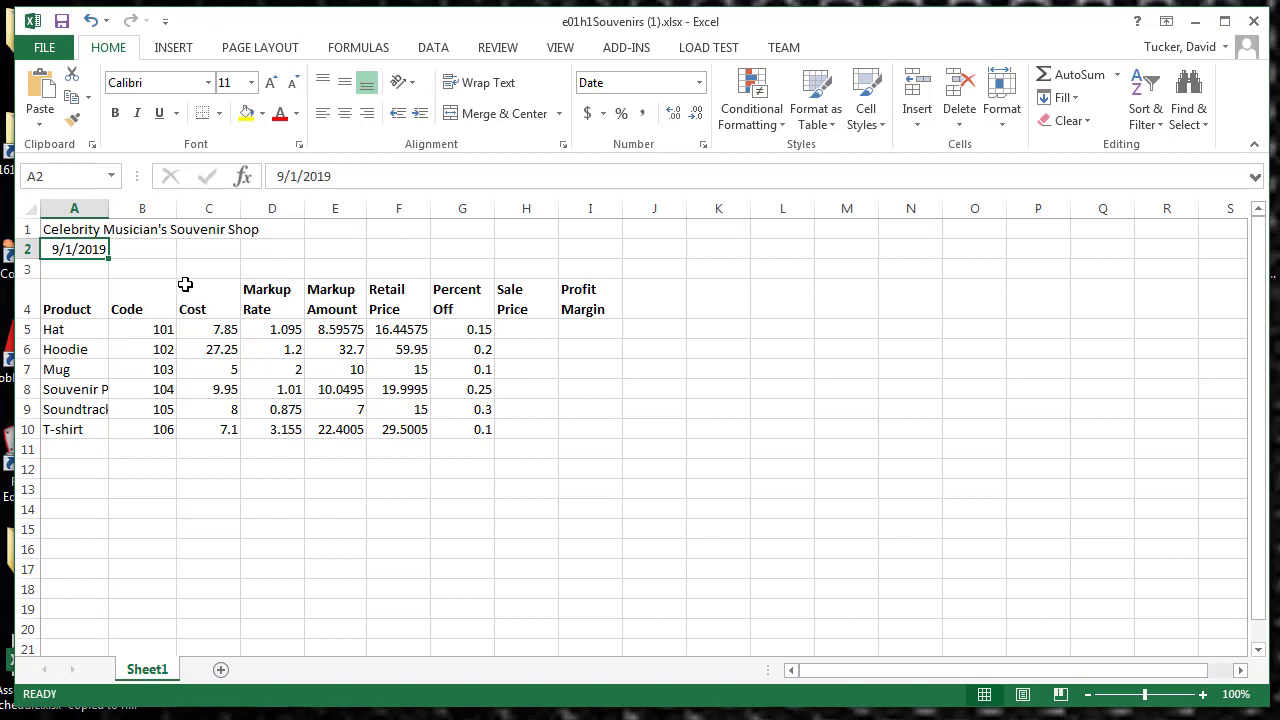
click(92, 270)
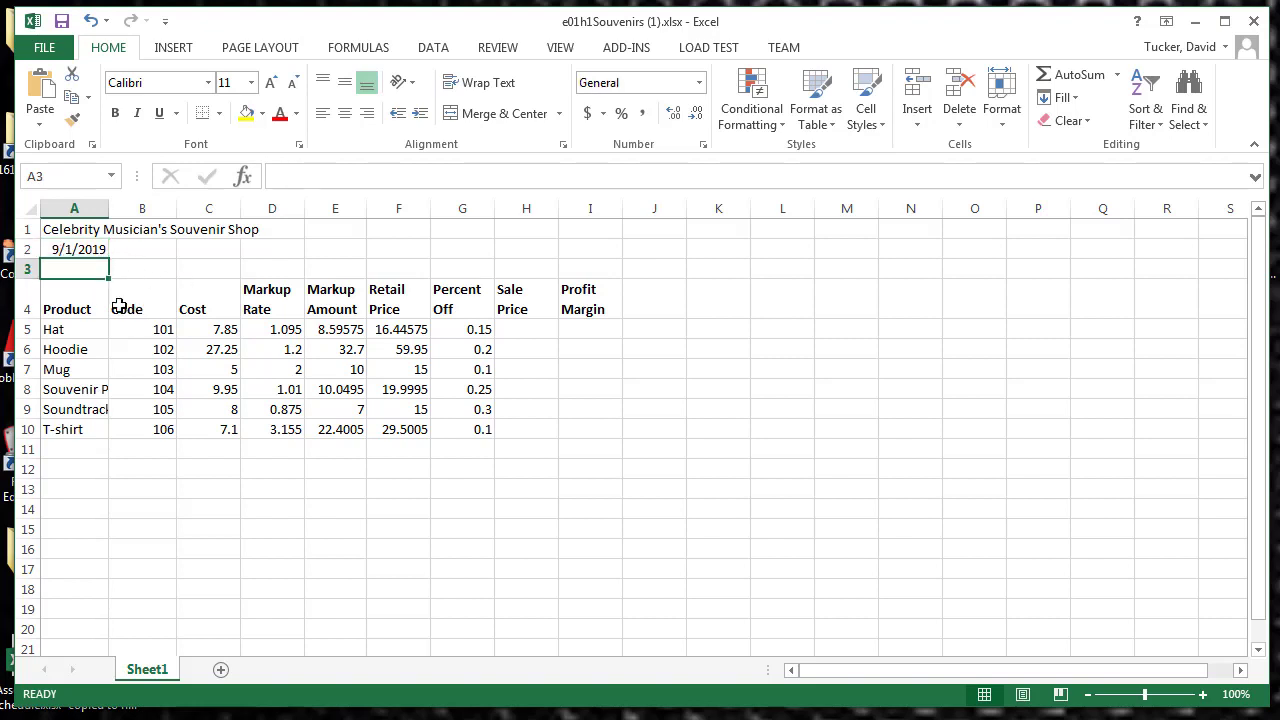
click(94, 250)
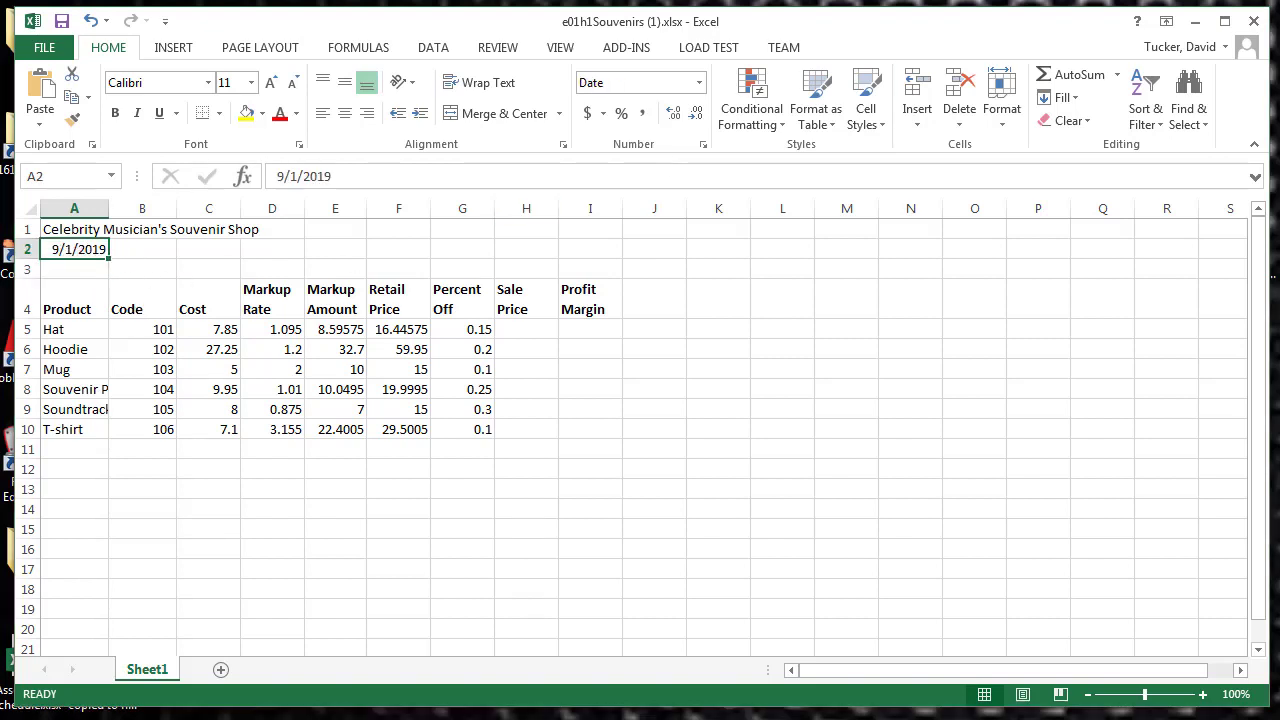
key(F2)
Step: Enter the formula =F5-F5*G5 in H5 to calculate the Hat's sale price from its retail price and percent off
click(521, 331)
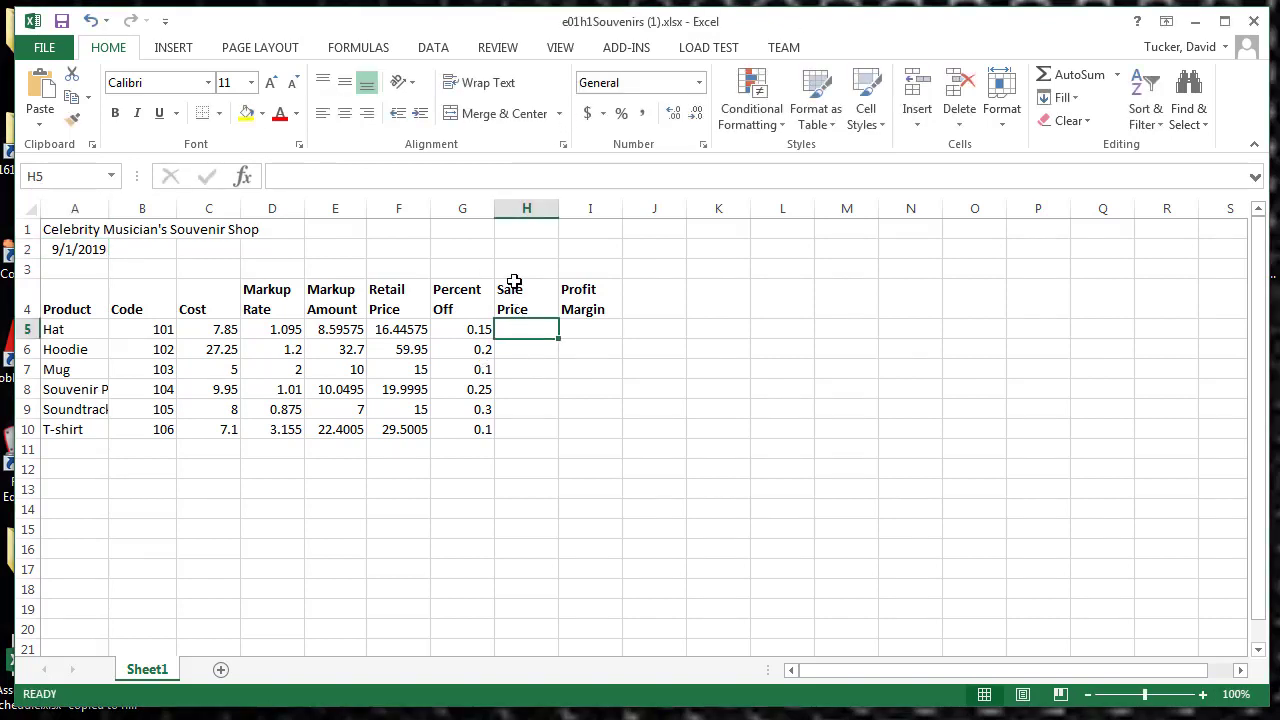
text(=)
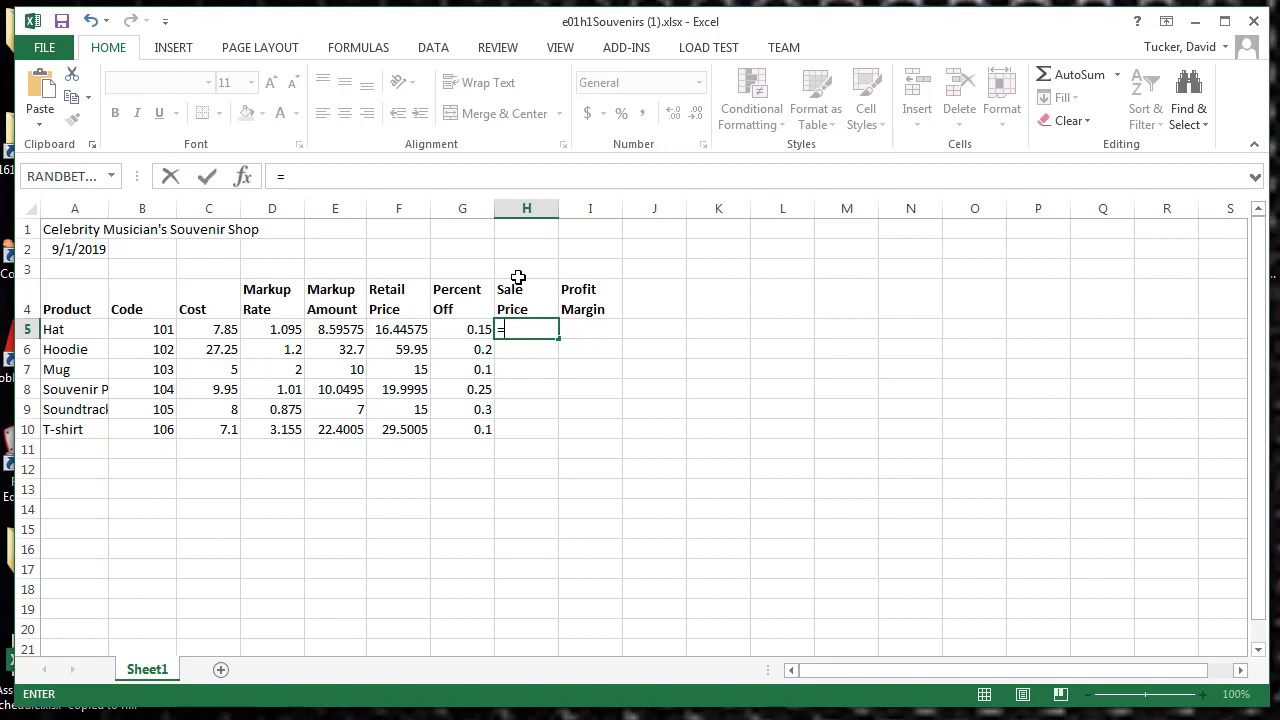
click(405, 331)
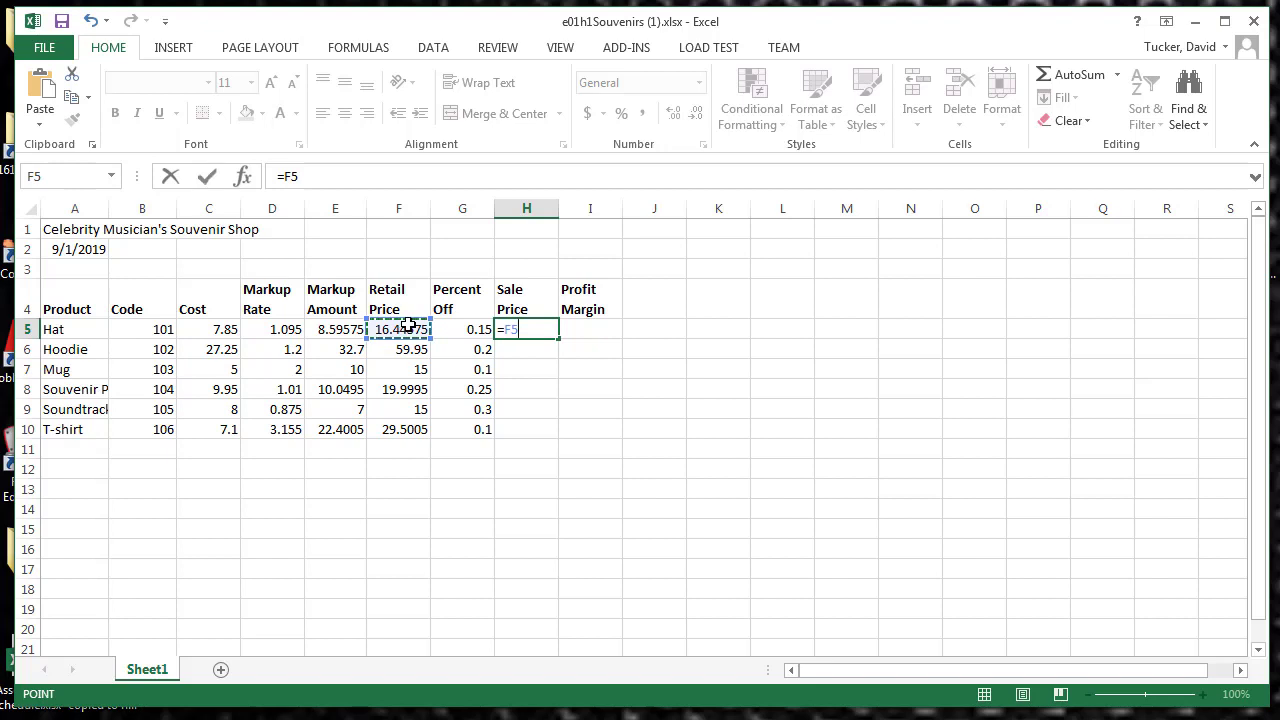
text(-)
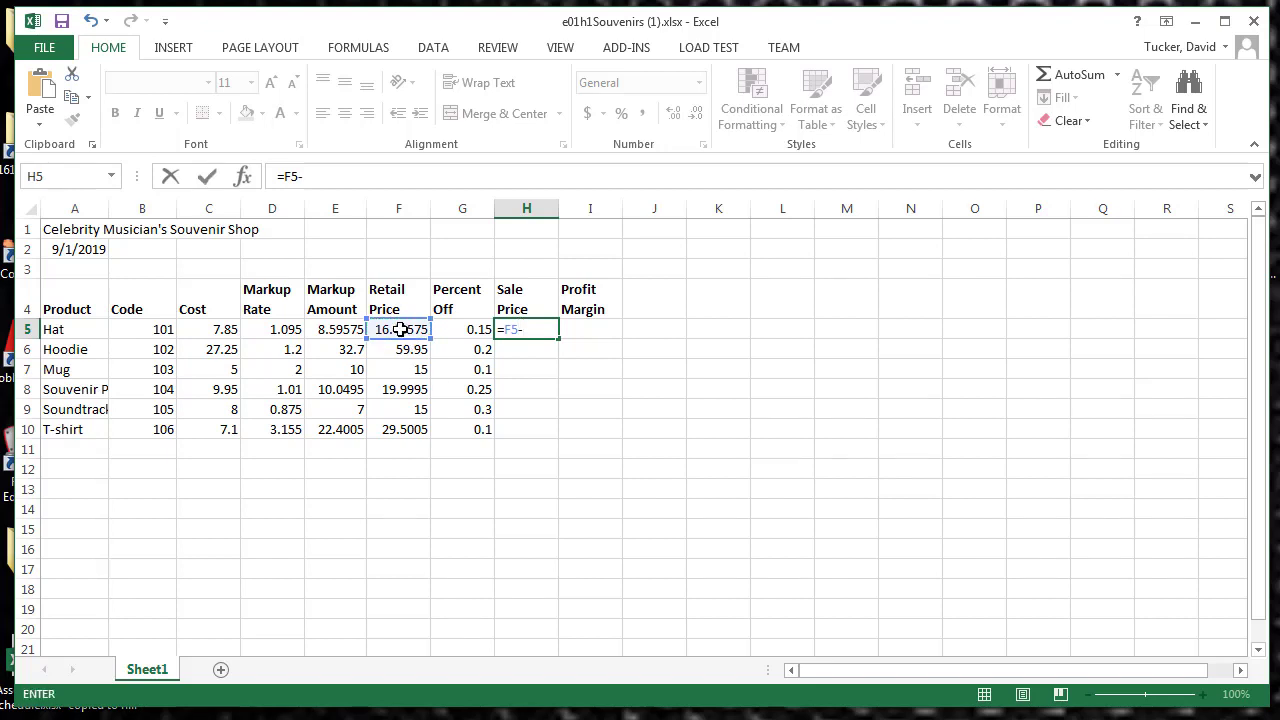
click(400, 330)
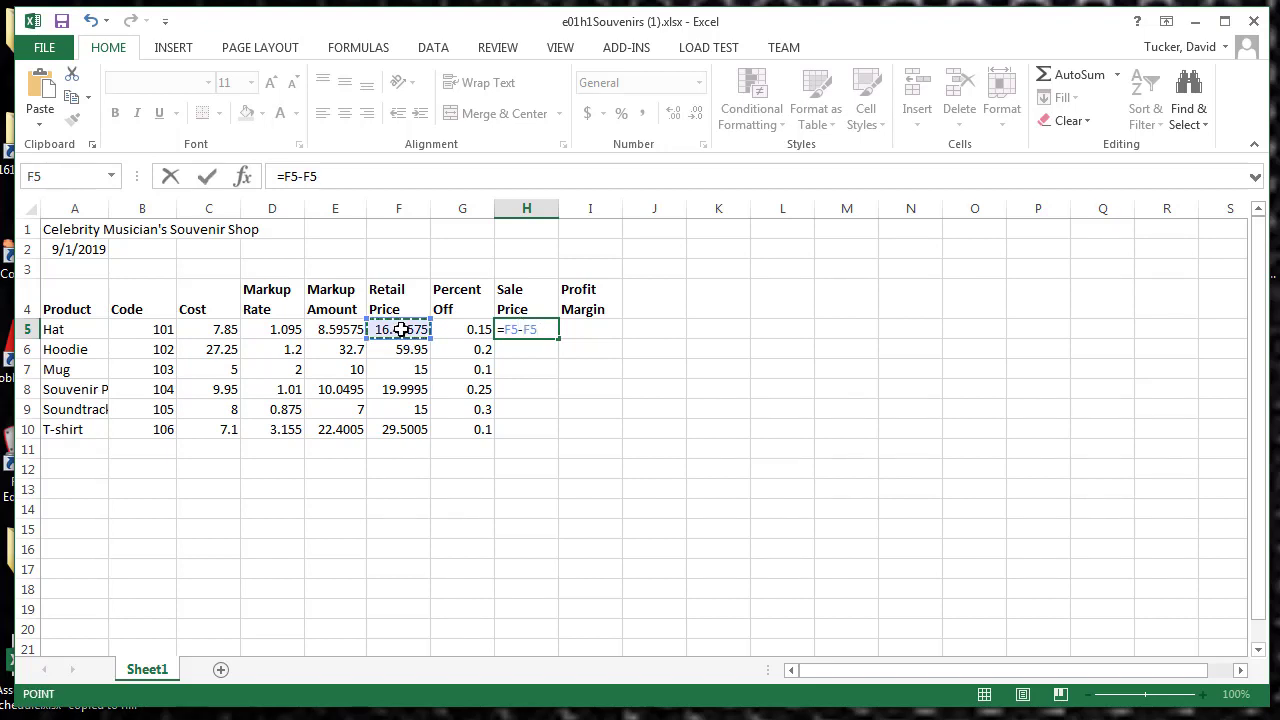
text(*)
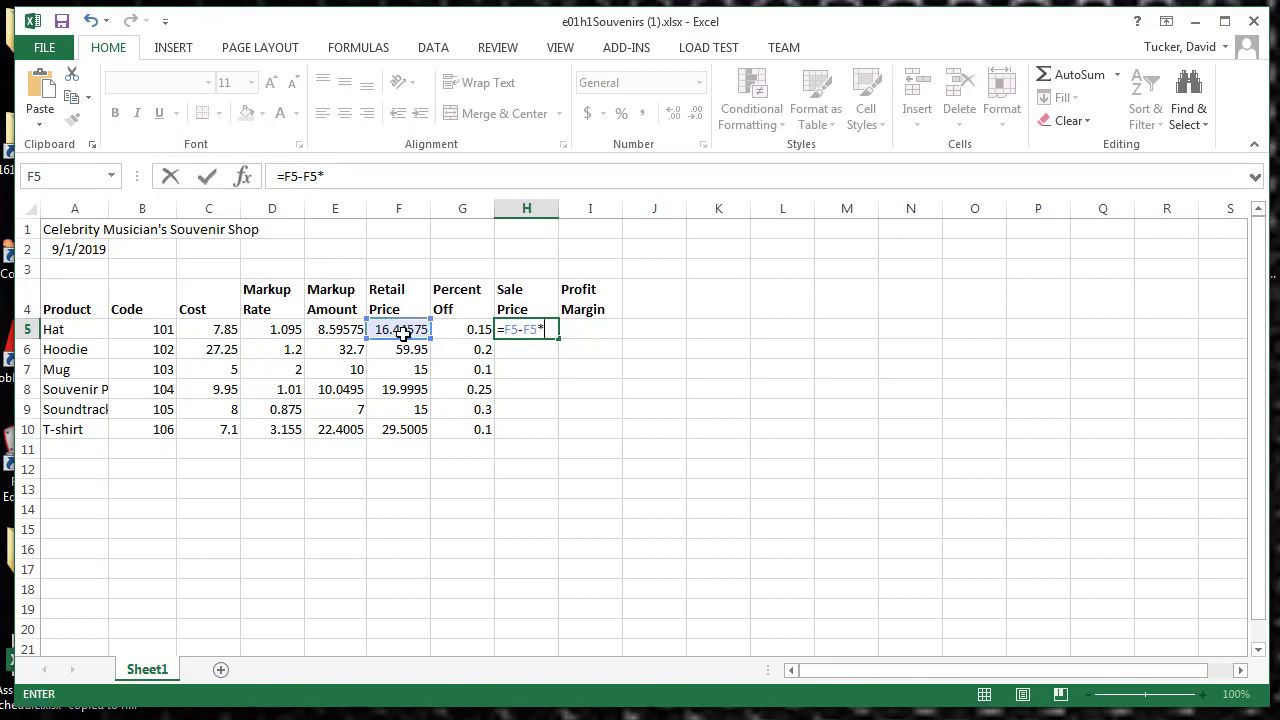
click(467, 330)
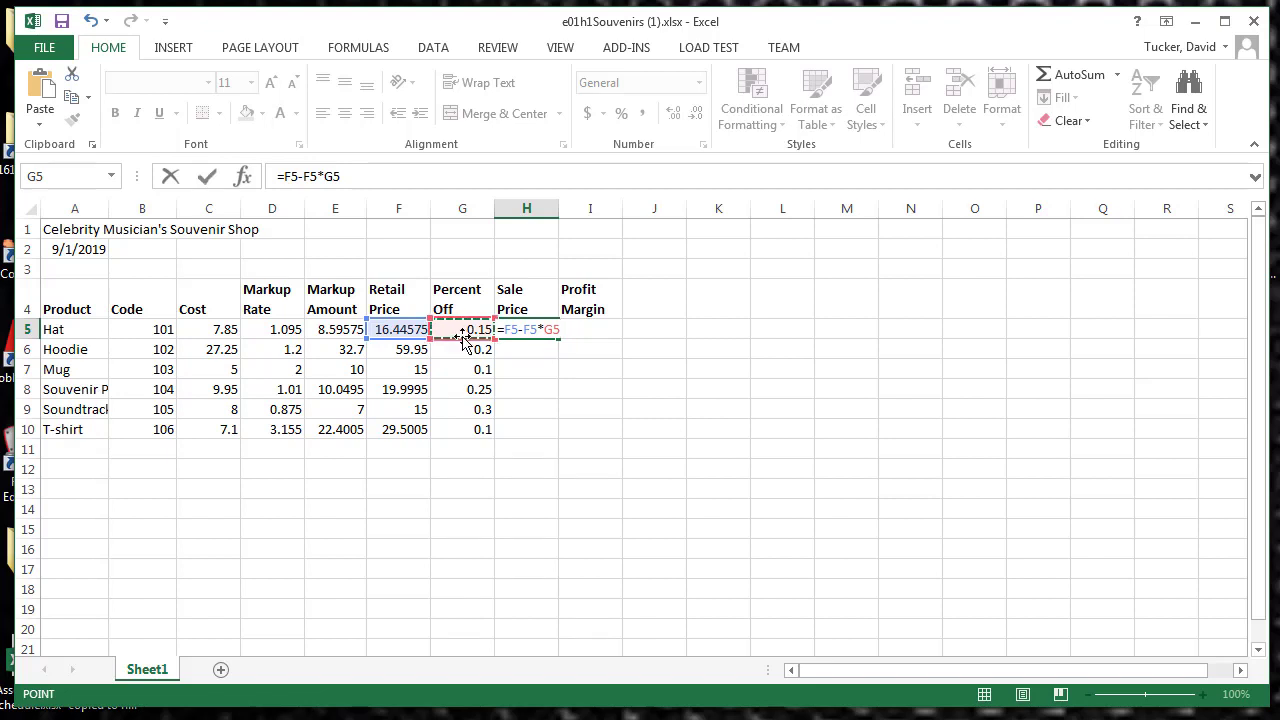
click(207, 178)
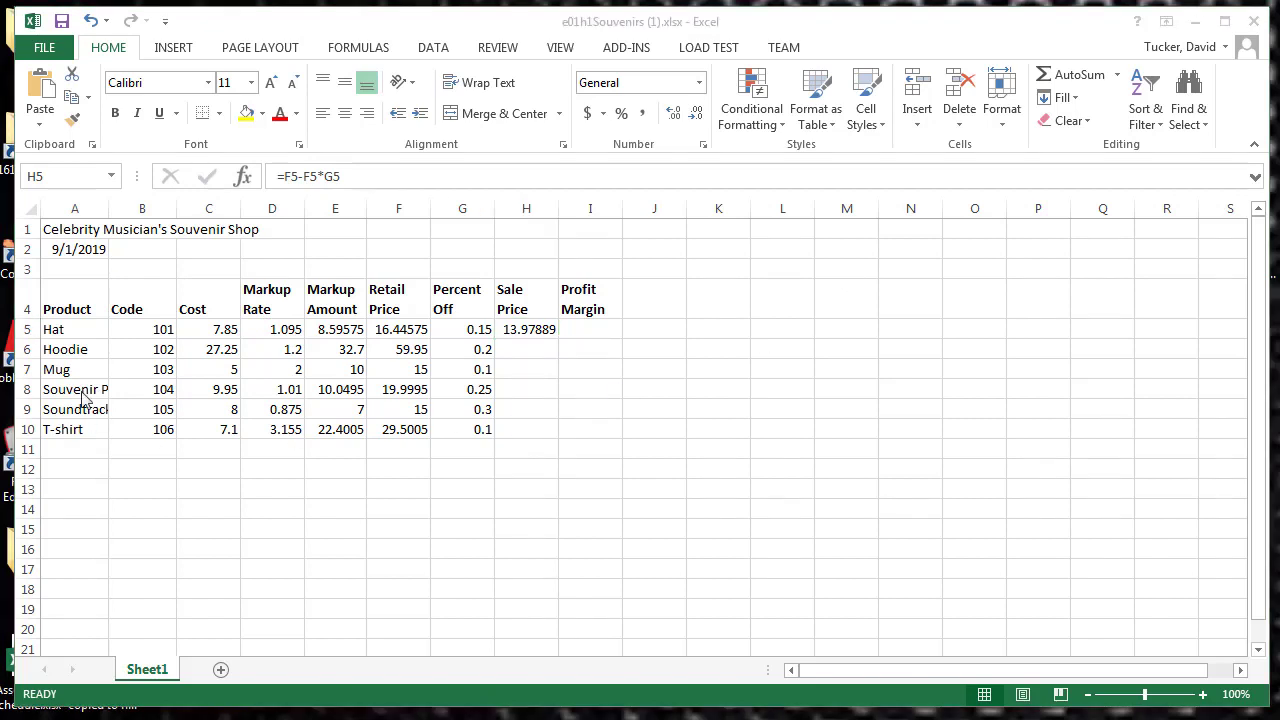
Step: Change the Hat's cost in C5 to 7.95
click(208, 331)
click(208, 331)
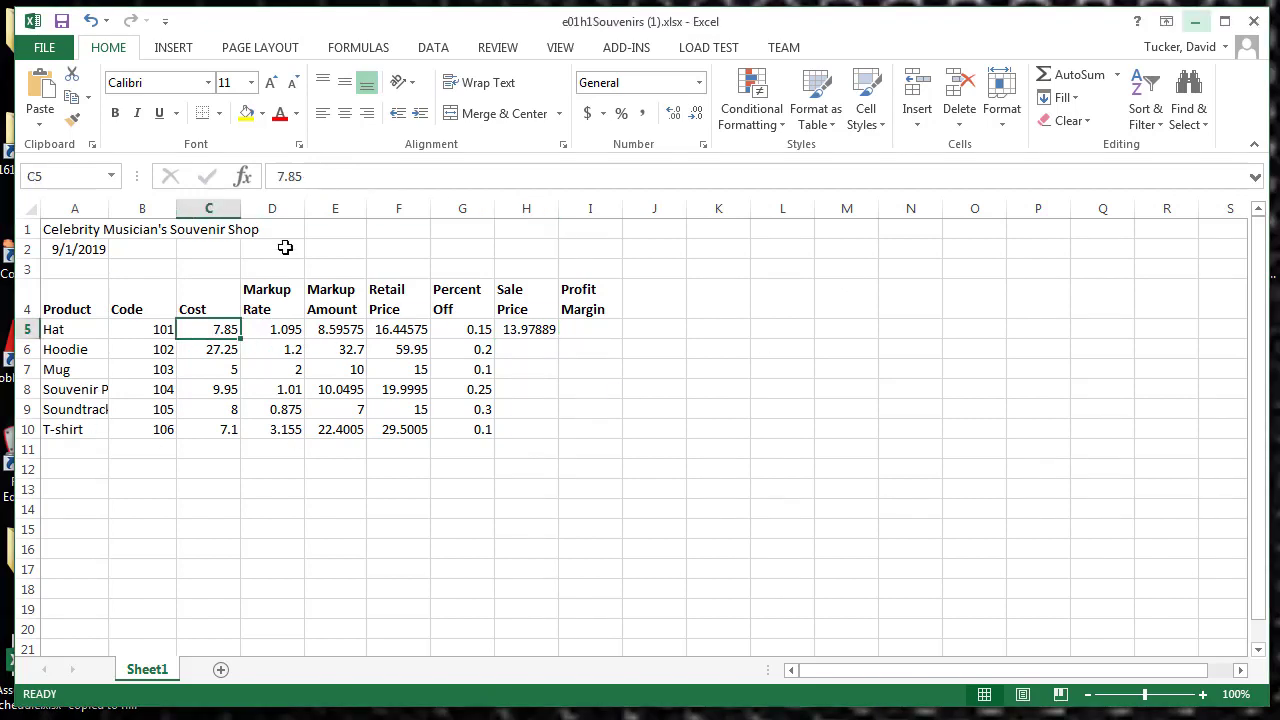
click(296, 178)
key(BackSpace)
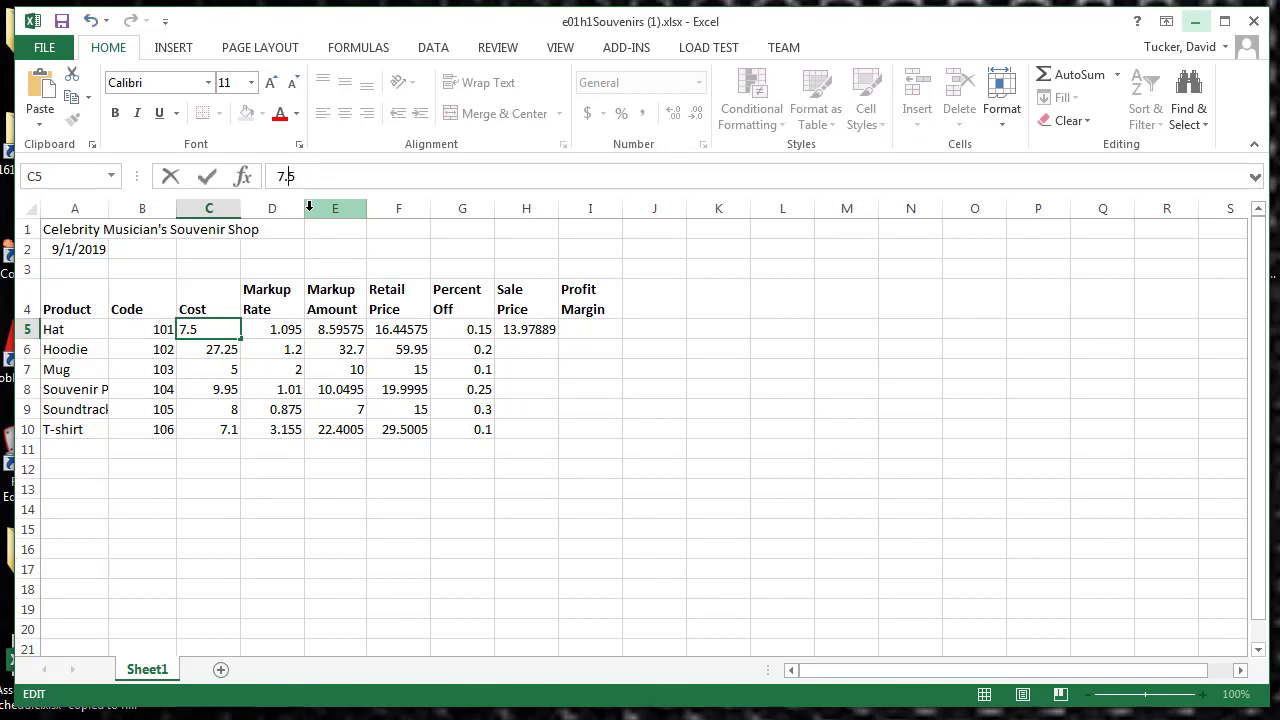
text(9)
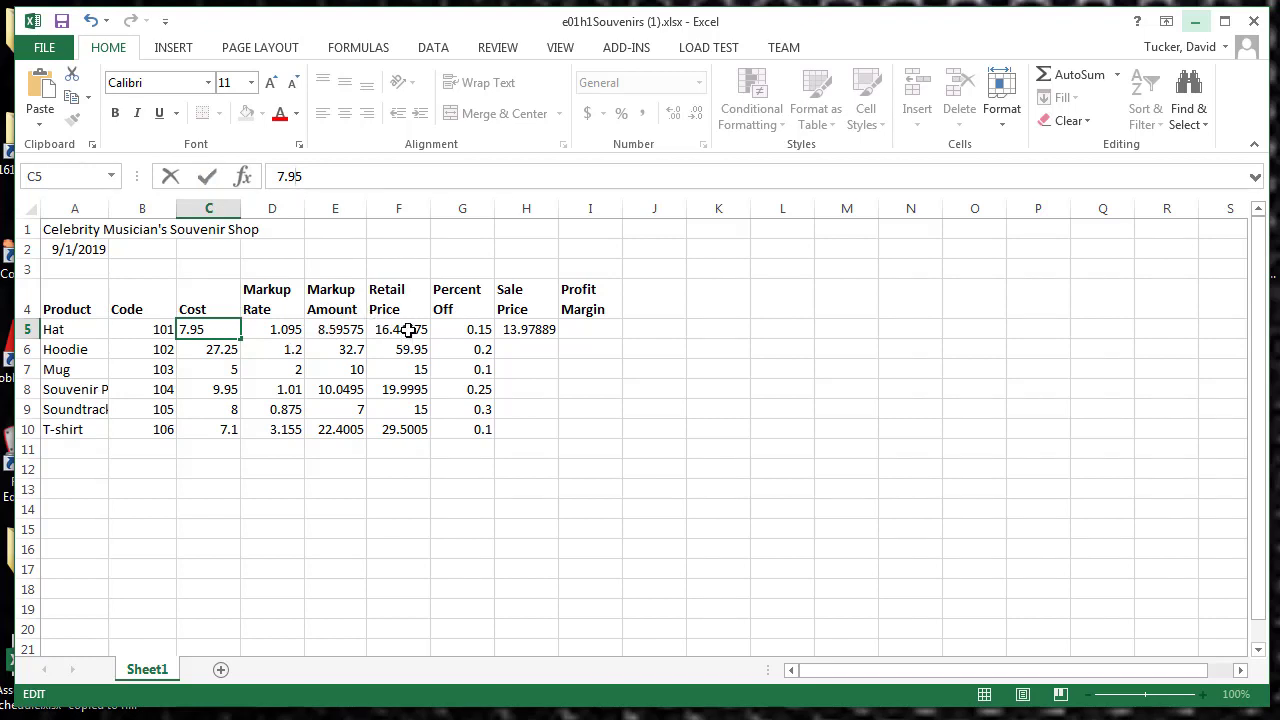
click(205, 179)
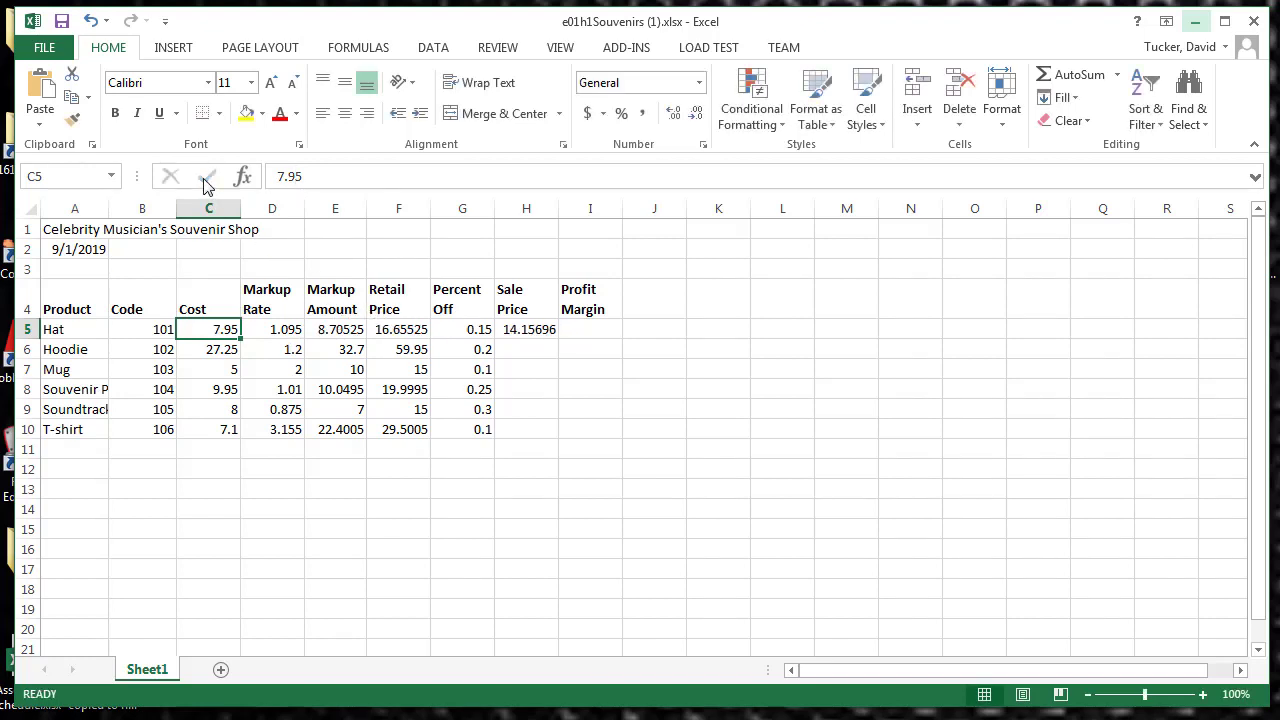
Step: Fill the Sale Price formula from H5 down through H10 for the remaining products
click(522, 333)
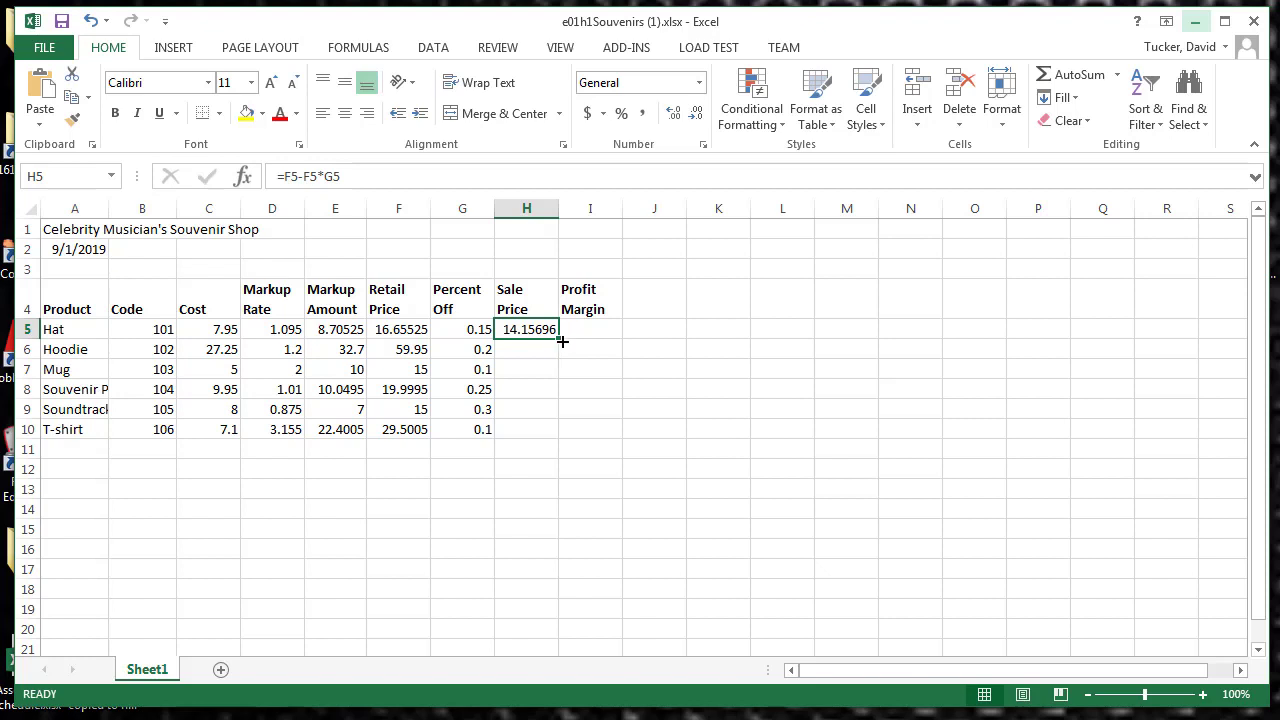
drag(557, 340, 543, 451)
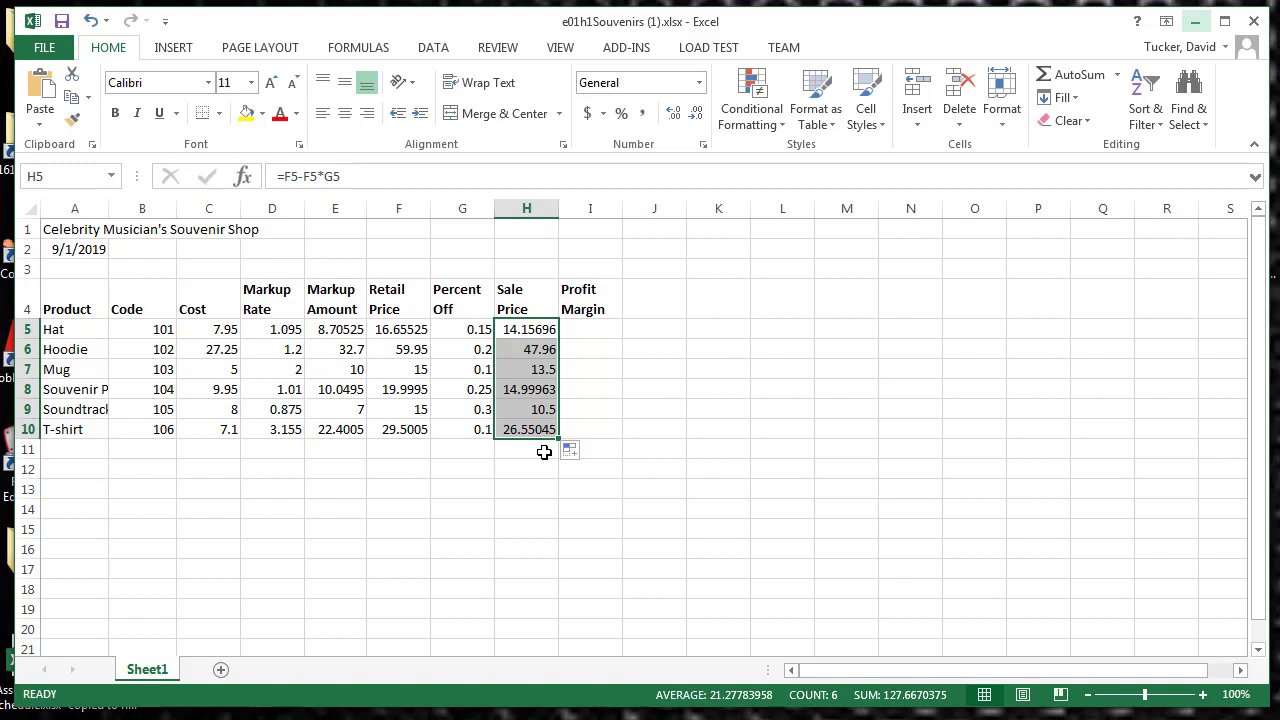
Step: Set the Hoodie's markup rate in D6 to 1.25 and the Mug's percent off in G7 to 0.15
click(284, 349)
click(333, 177)
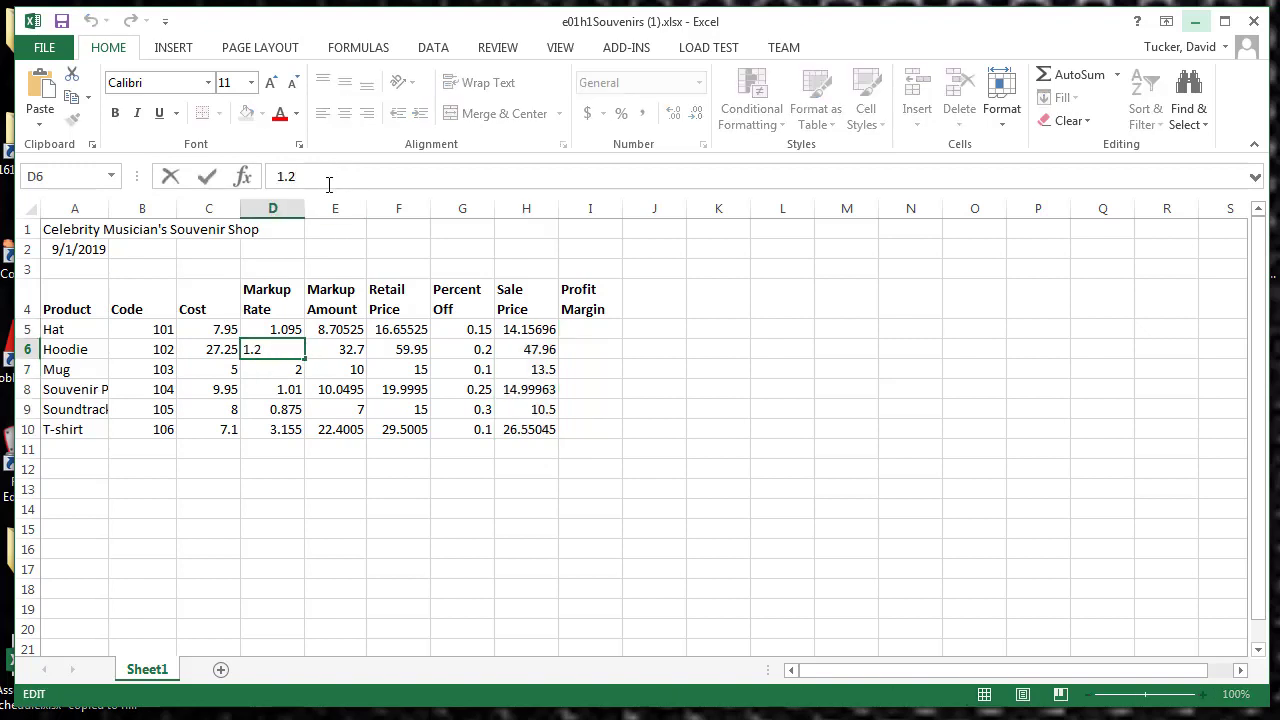
text(5)
click(208, 177)
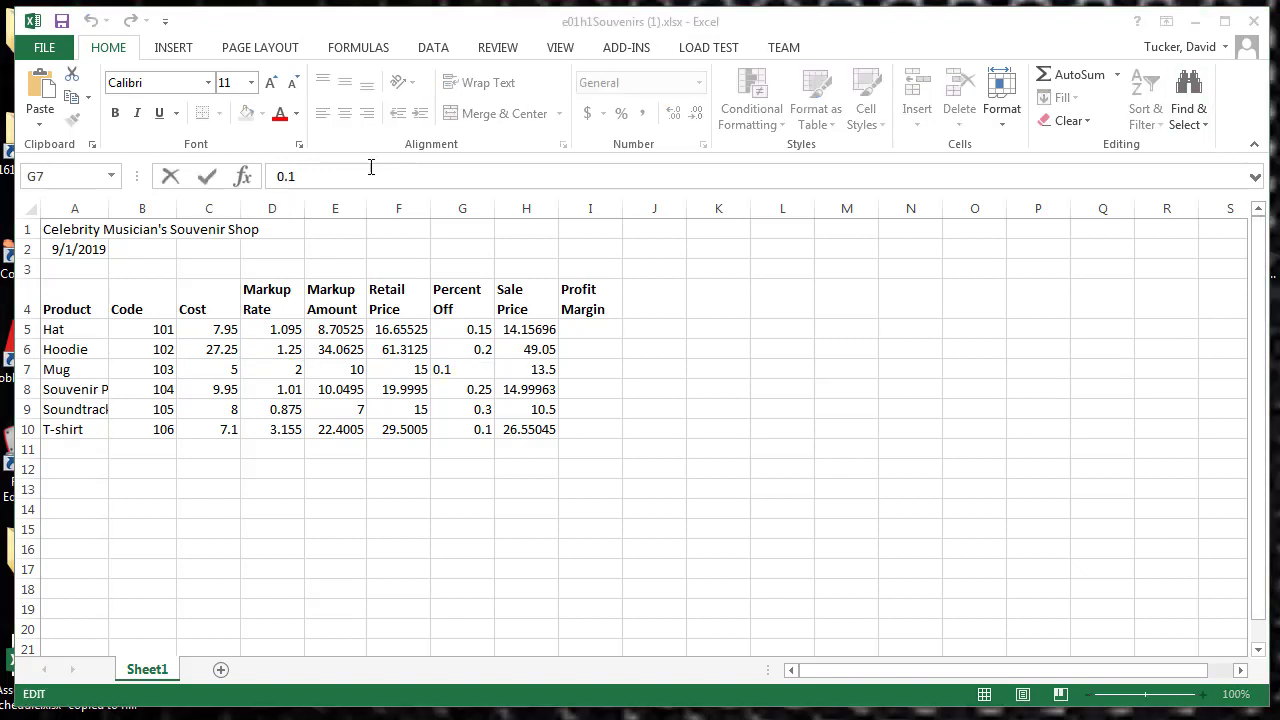
click(328, 176)
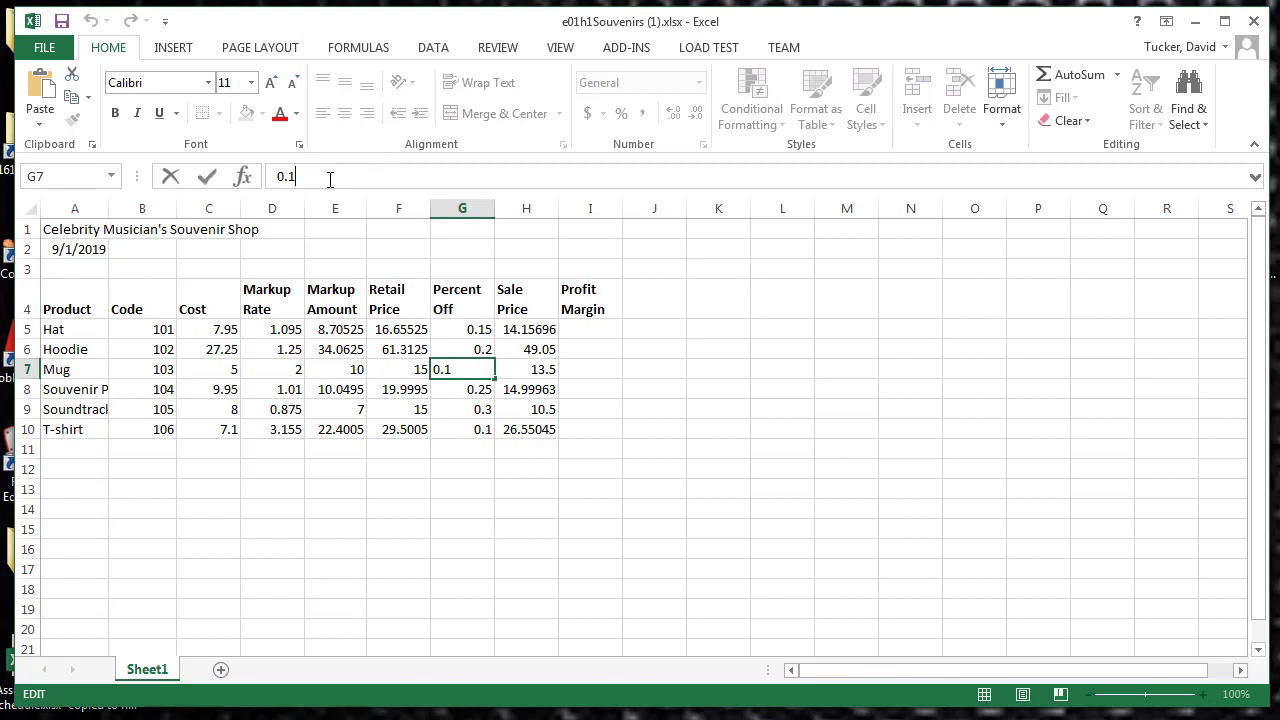
text(5)
click(207, 177)
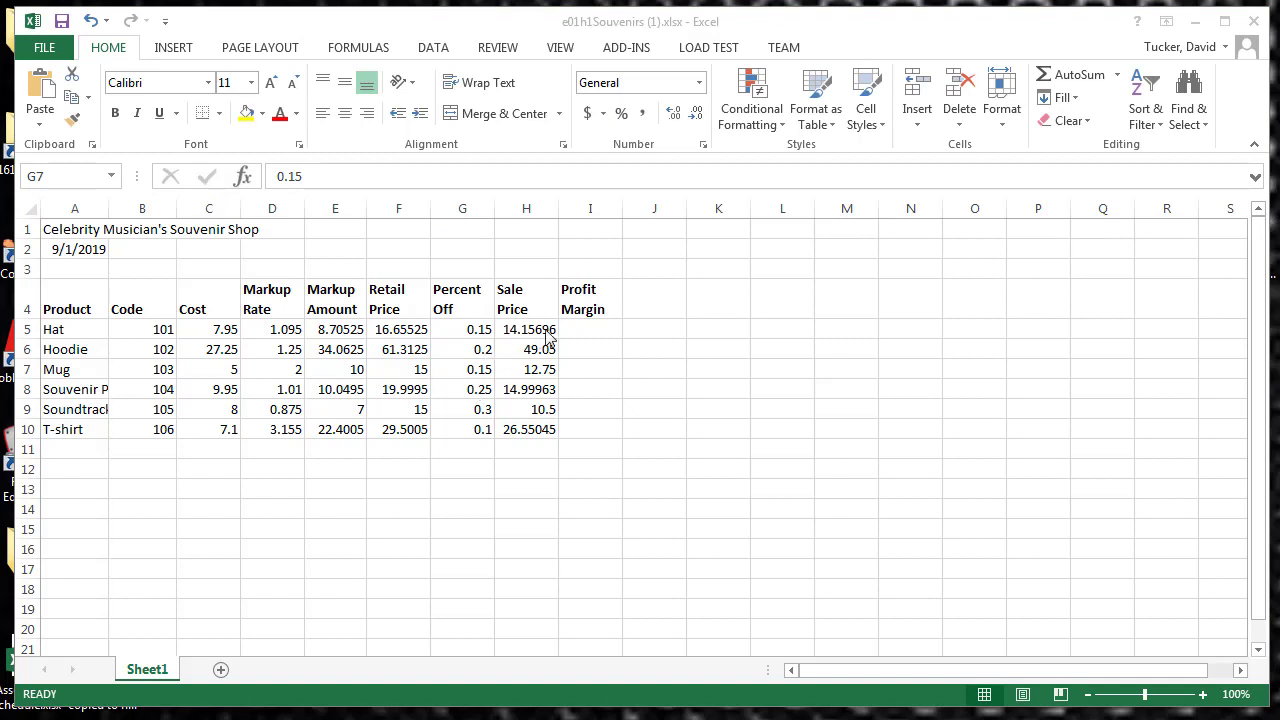
Step: Enter the profit margin formula =(H5-C5)/H5 in I5 for the Hat
click(578, 329)
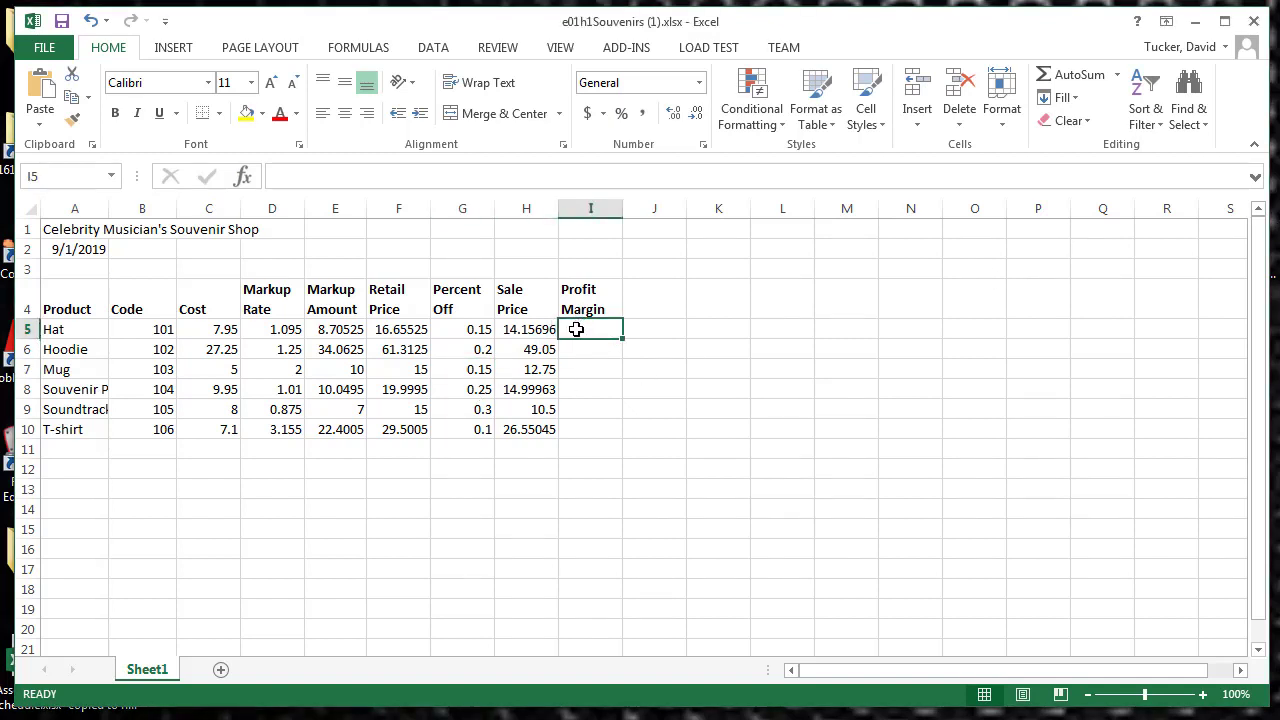
click(433, 178)
text(=)
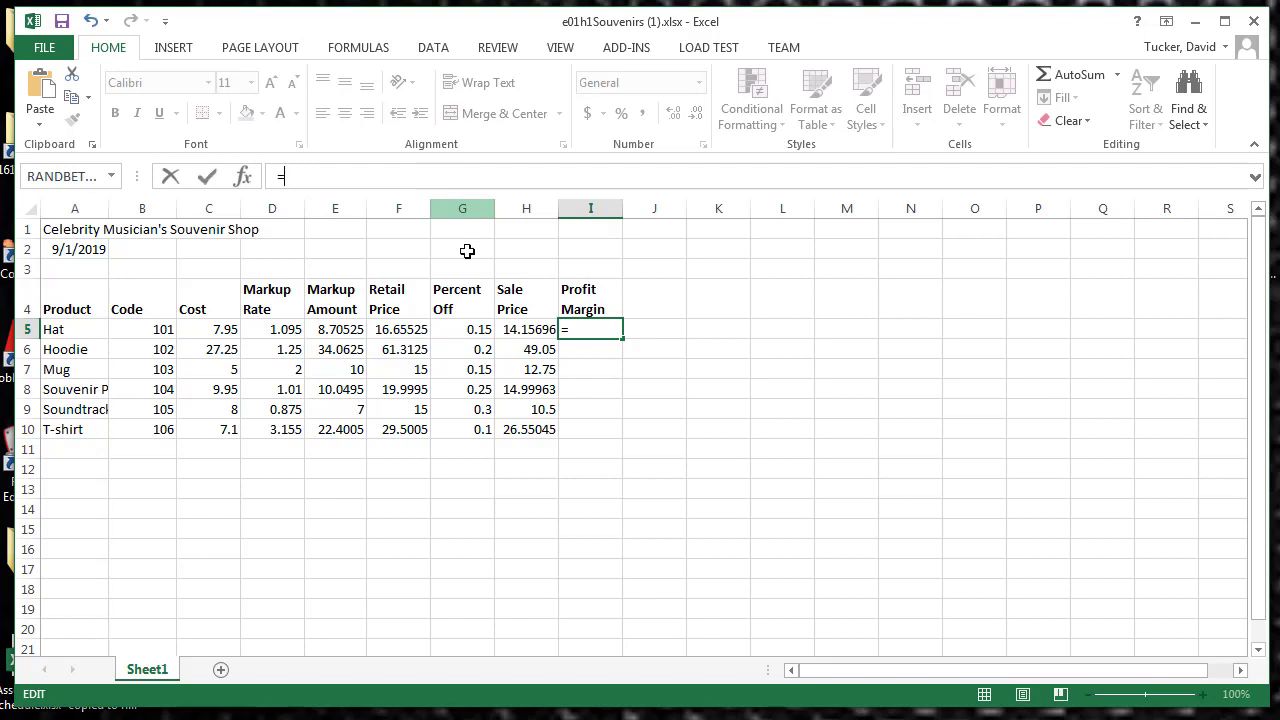
click(510, 329)
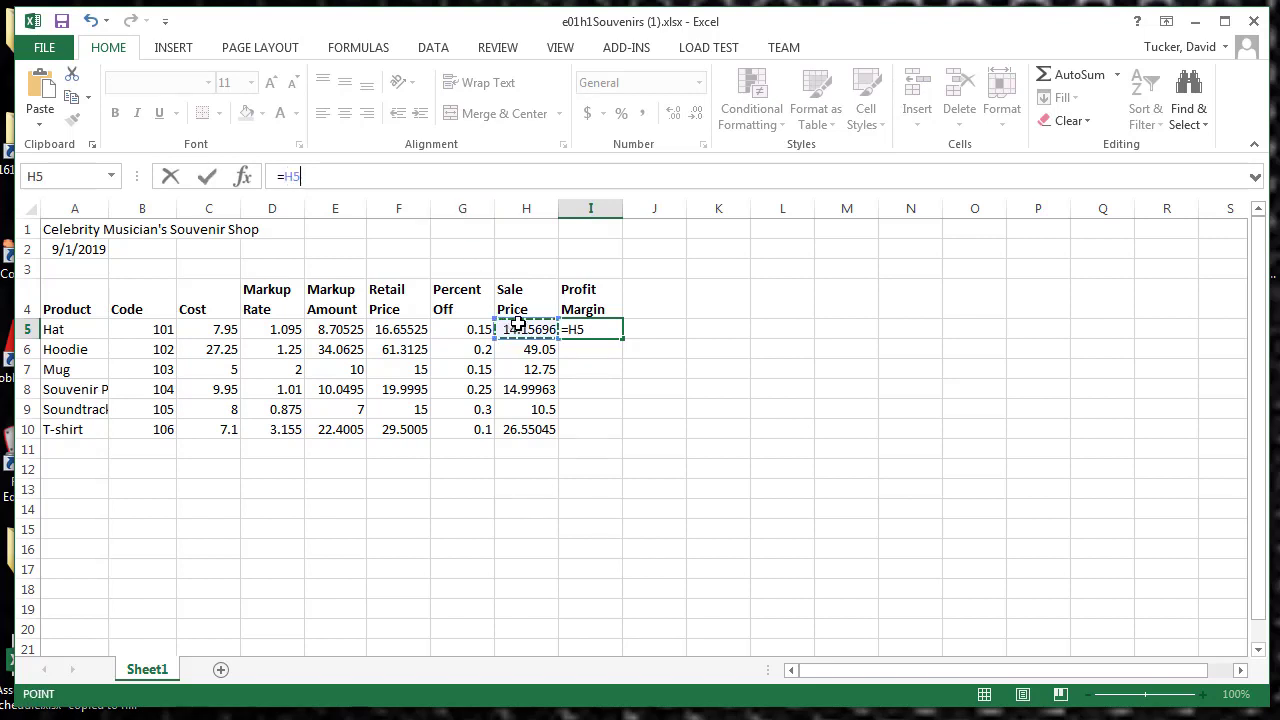
text(-)
click(213, 330)
click(289, 177)
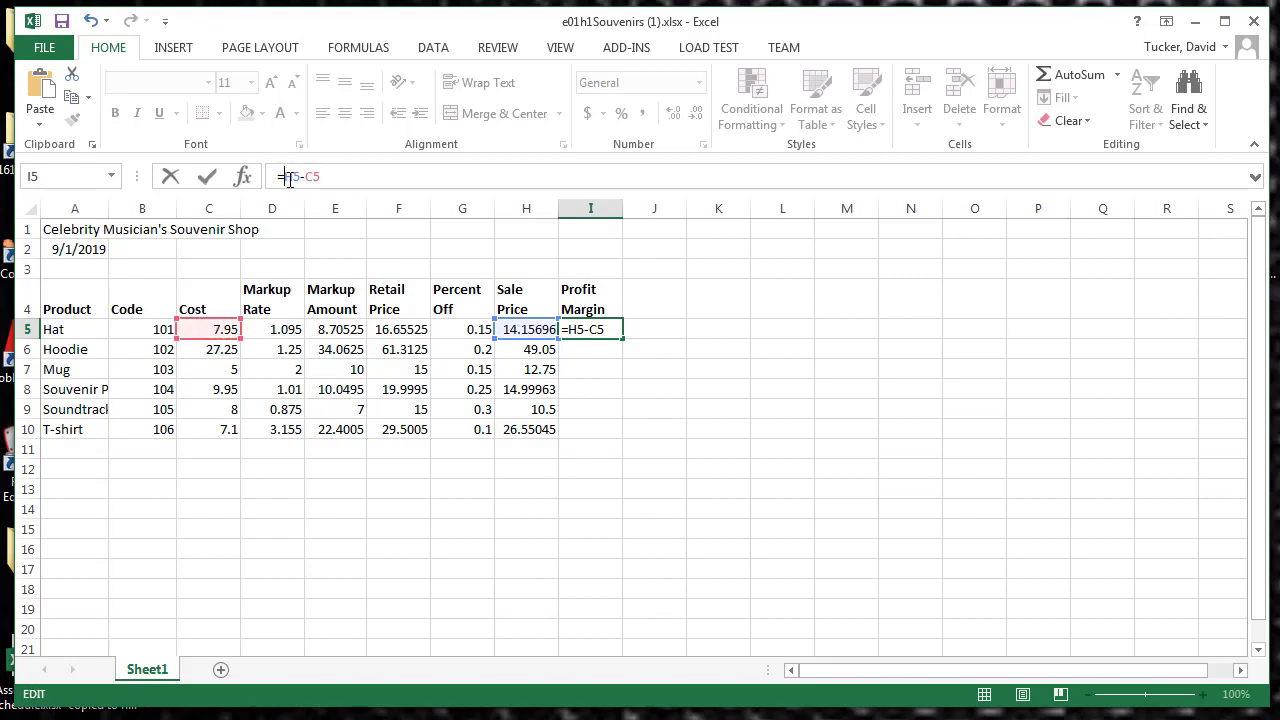
text(()
text()/)
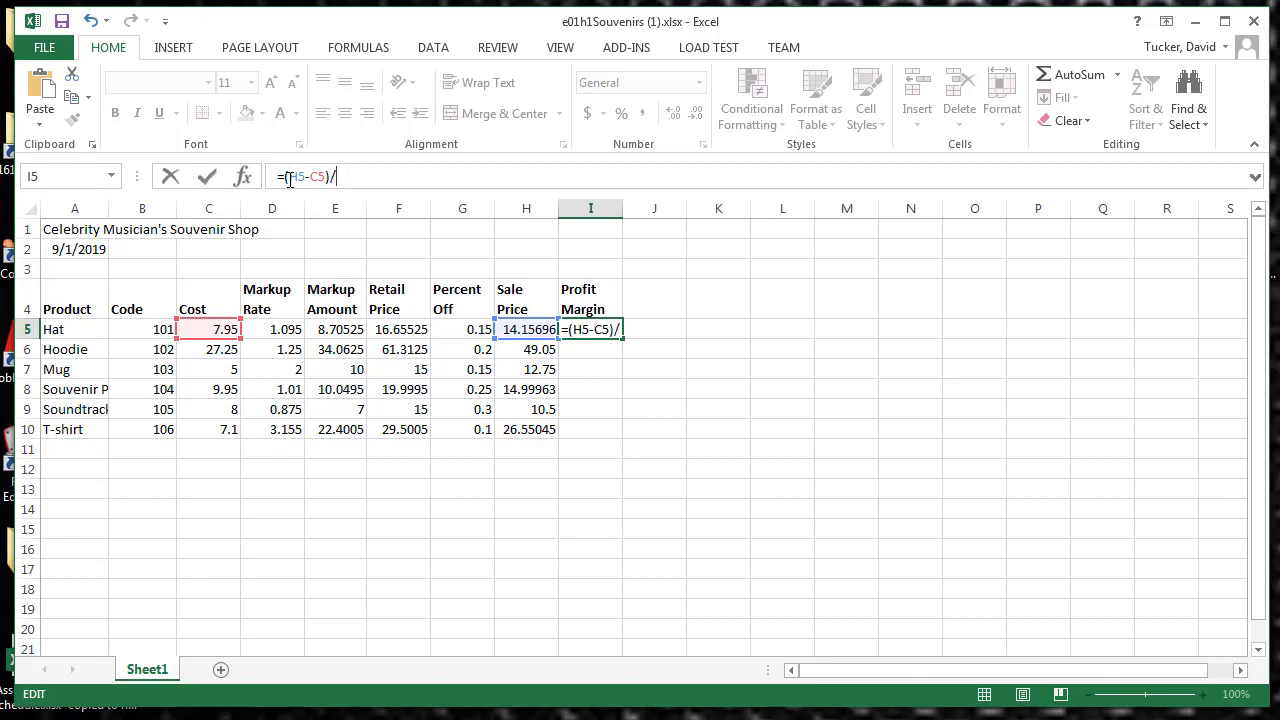
click(522, 329)
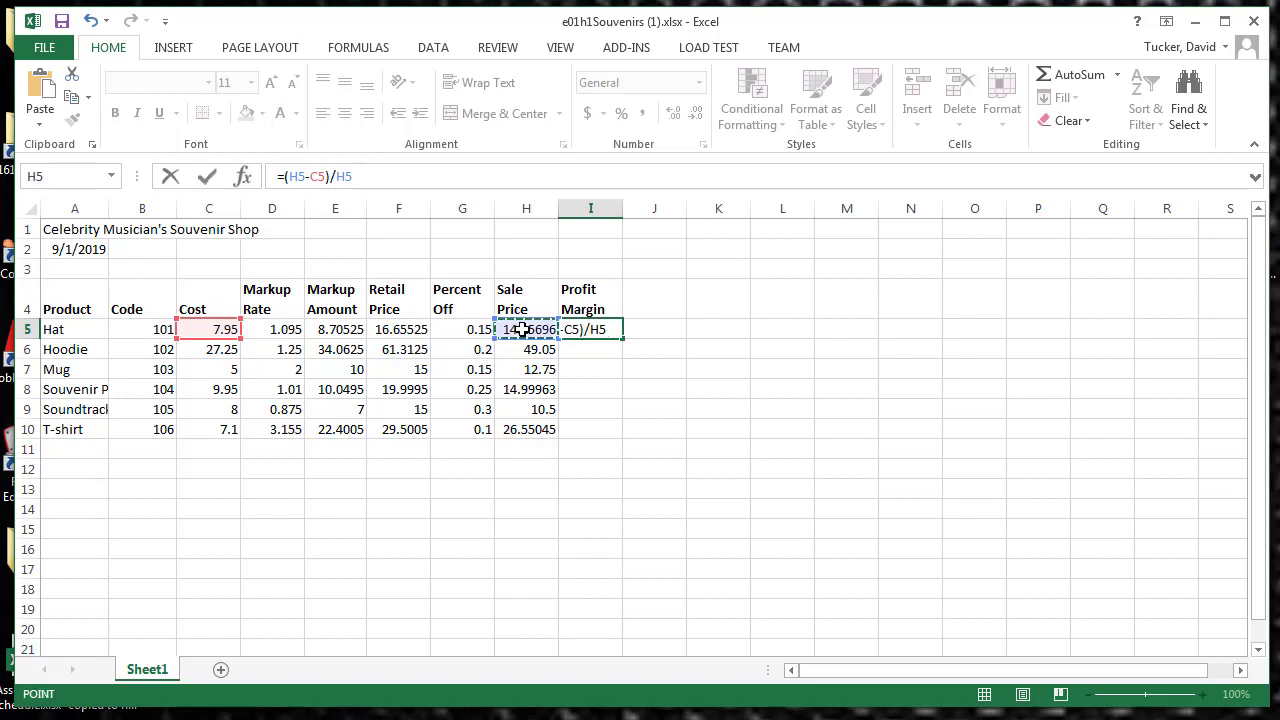
click(207, 176)
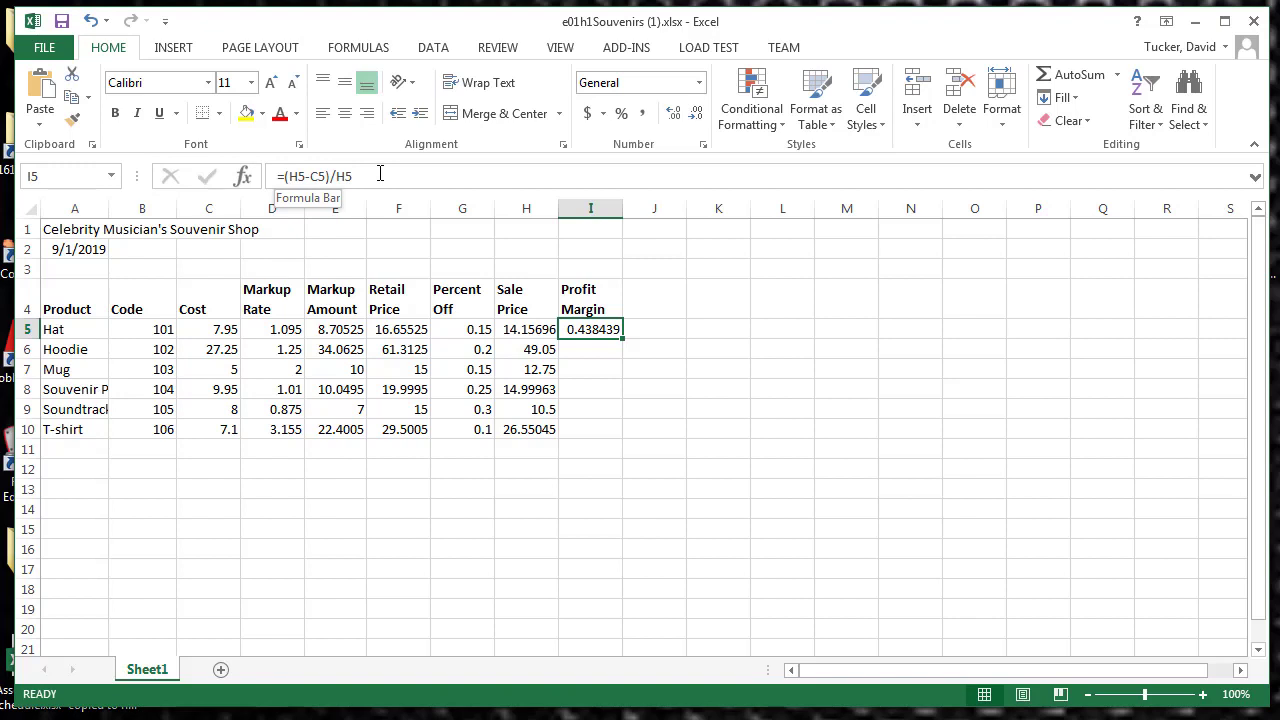
Step: Make the divisor in the I5 formula the absolute reference $H$5 and fill the formula down through I10
double_click(345, 176)
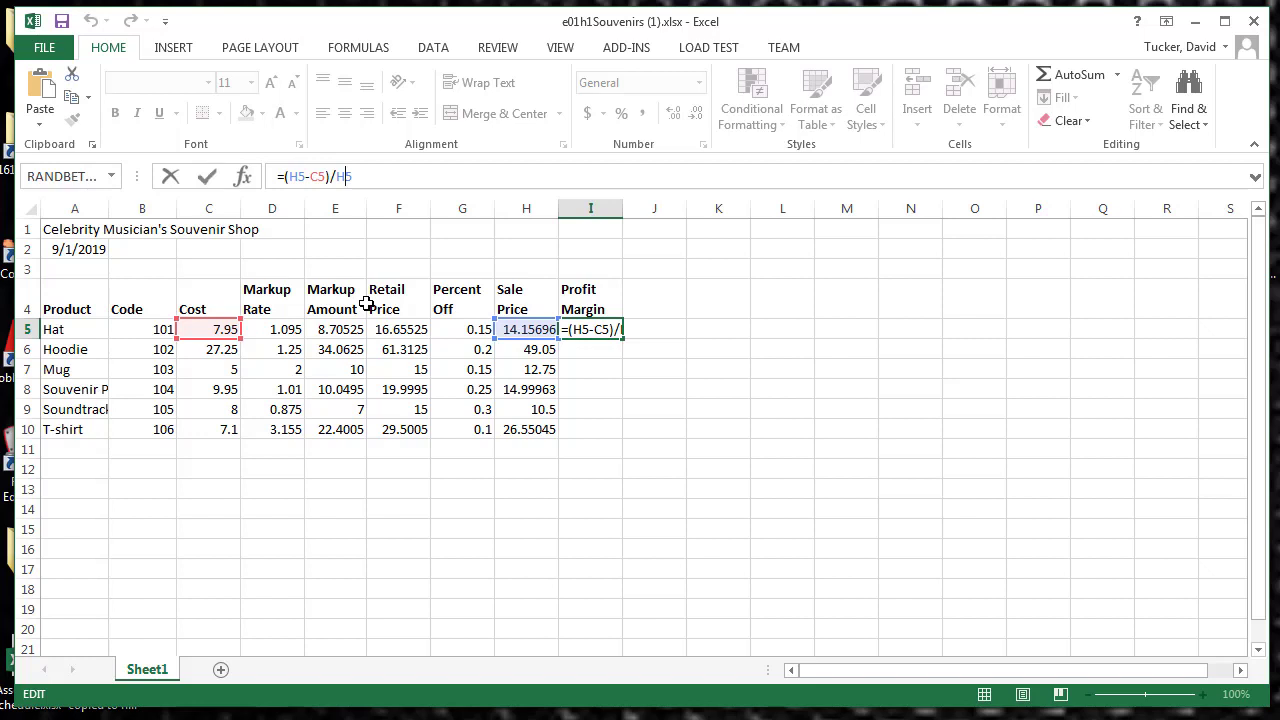
key(F4)
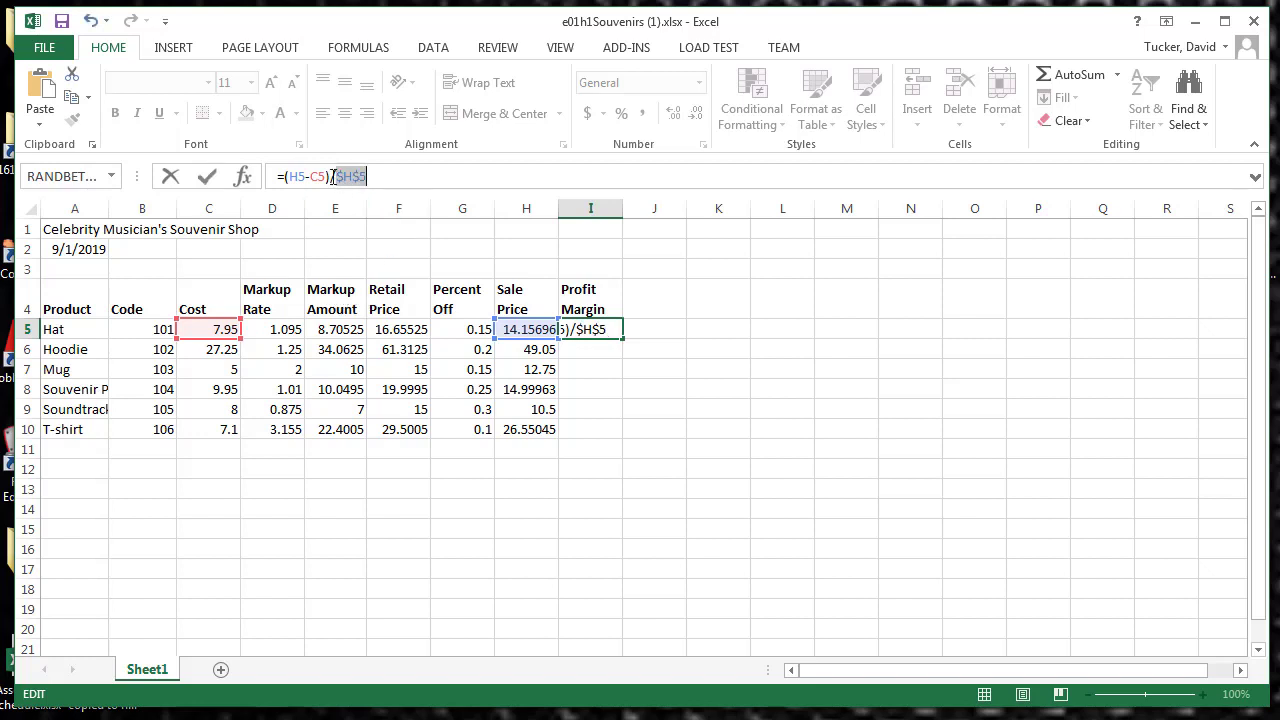
click(207, 176)
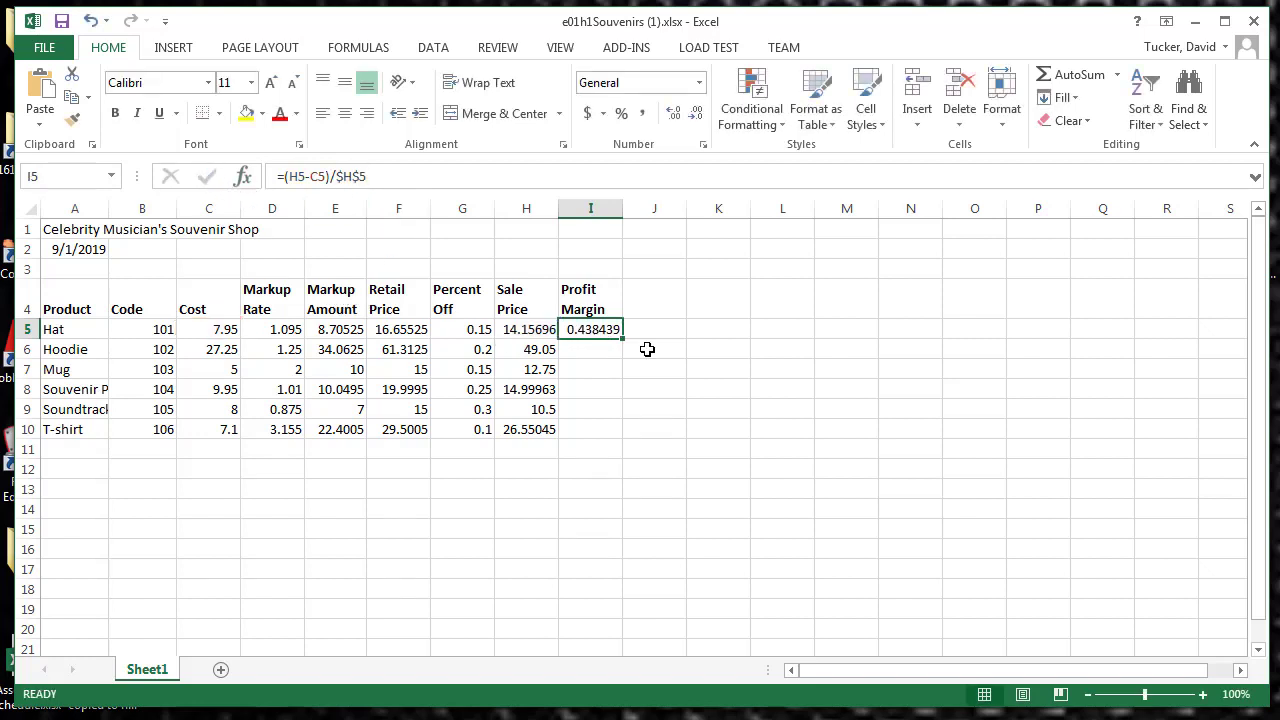
drag(621, 341, 612, 436)
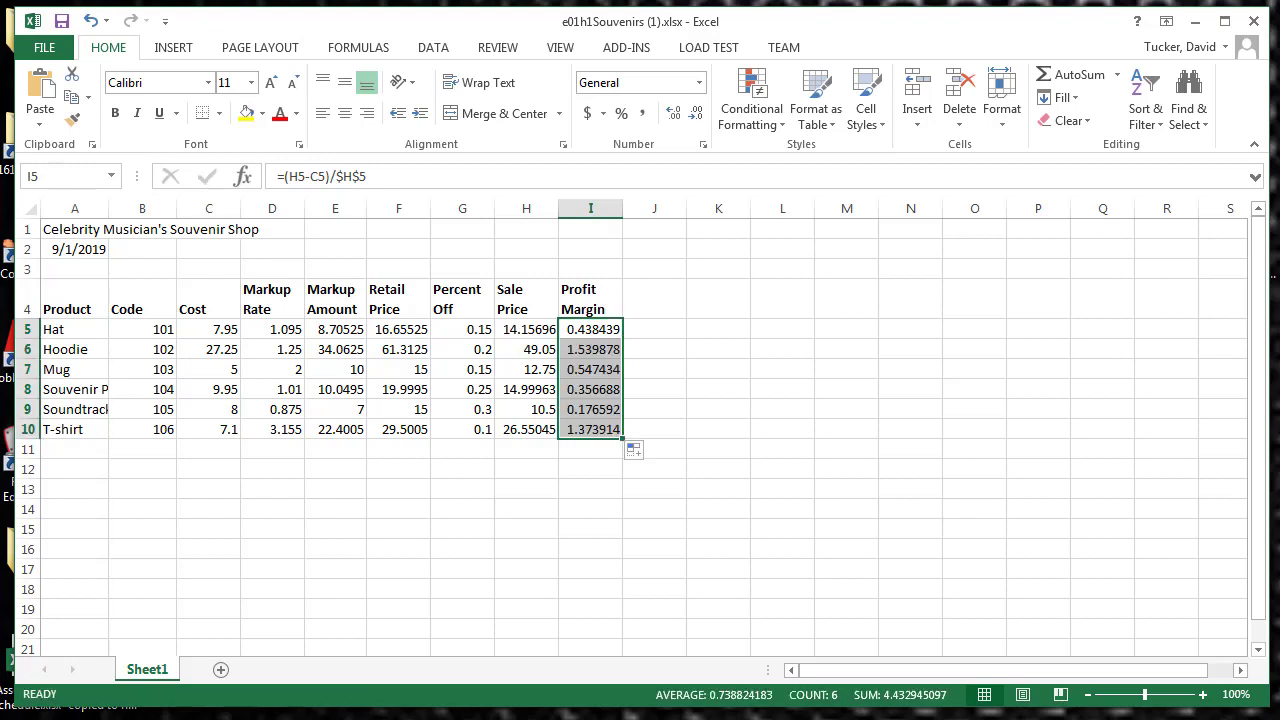
Step: Check which cells the profit margin formulas in I5 through I10 reference, from the Hat to the T-shirt
click(600, 334)
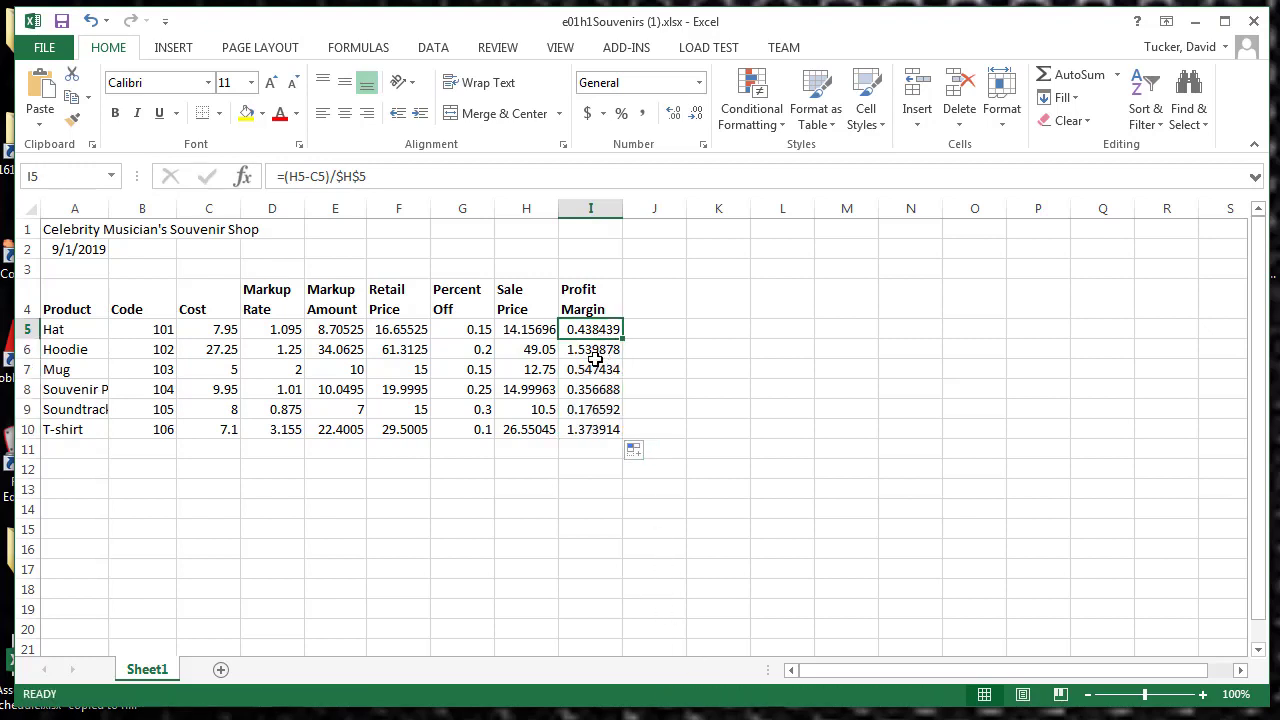
click(326, 176)
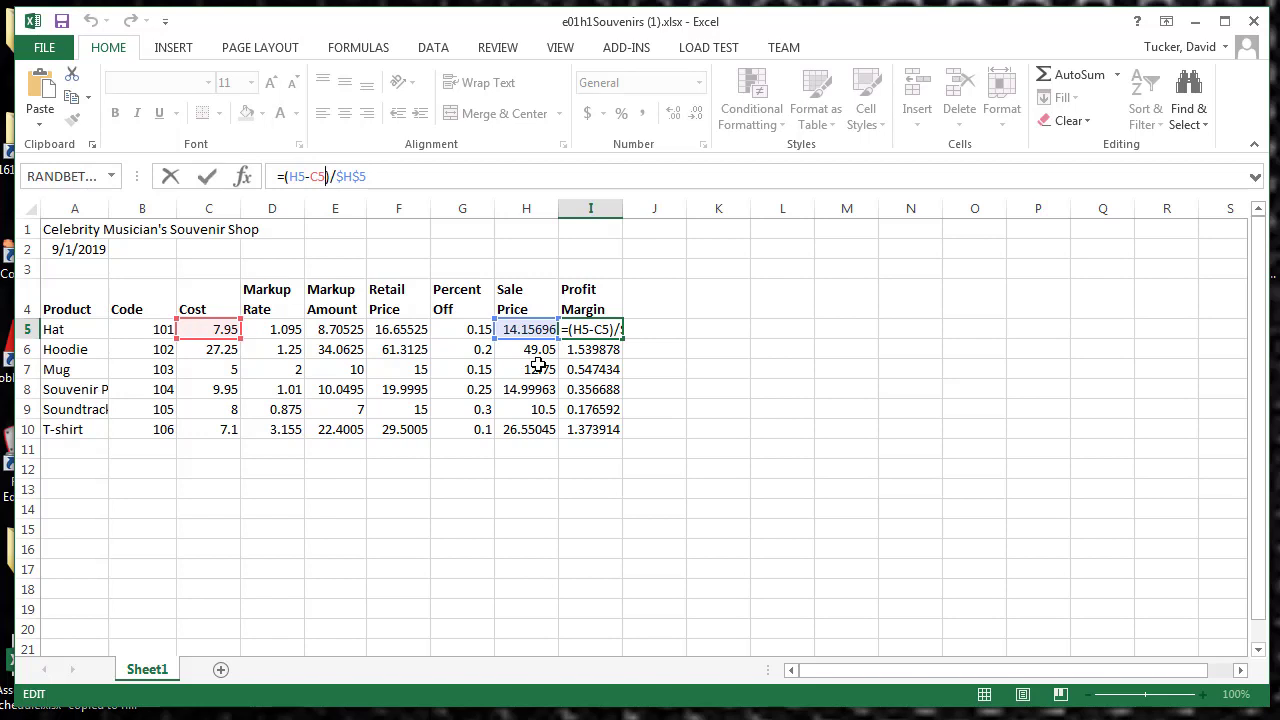
click(209, 177)
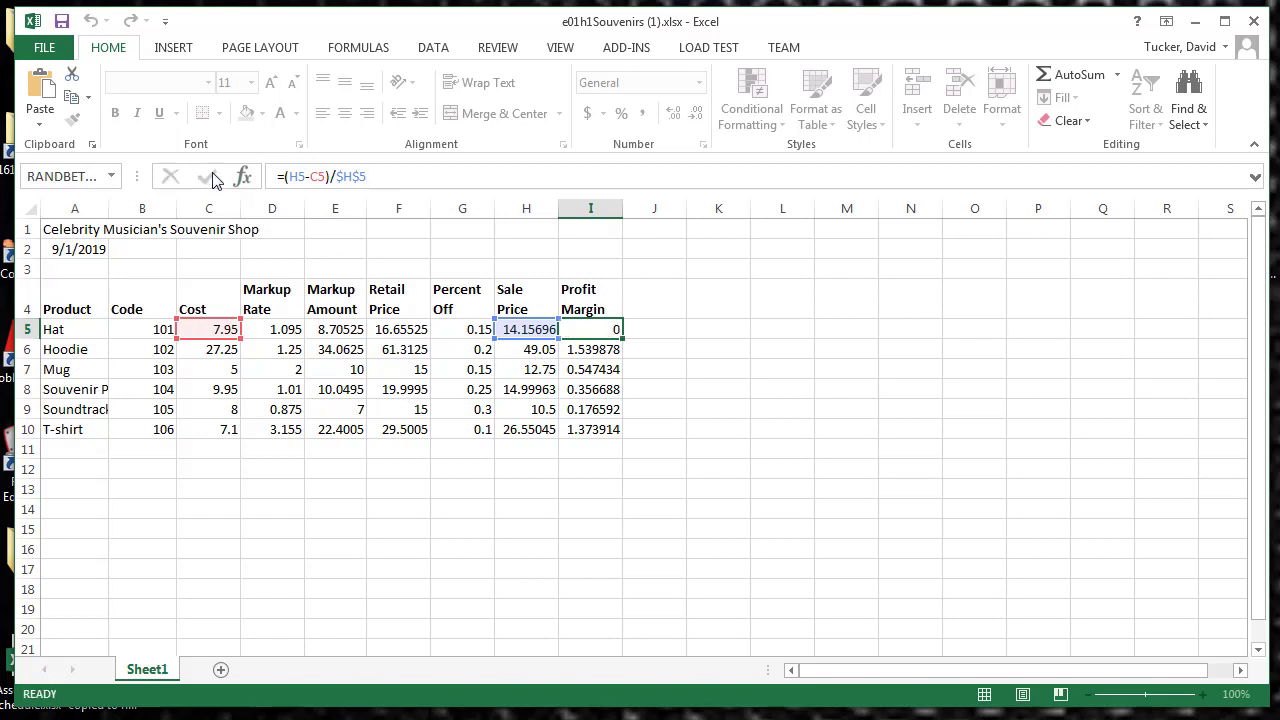
click(588, 349)
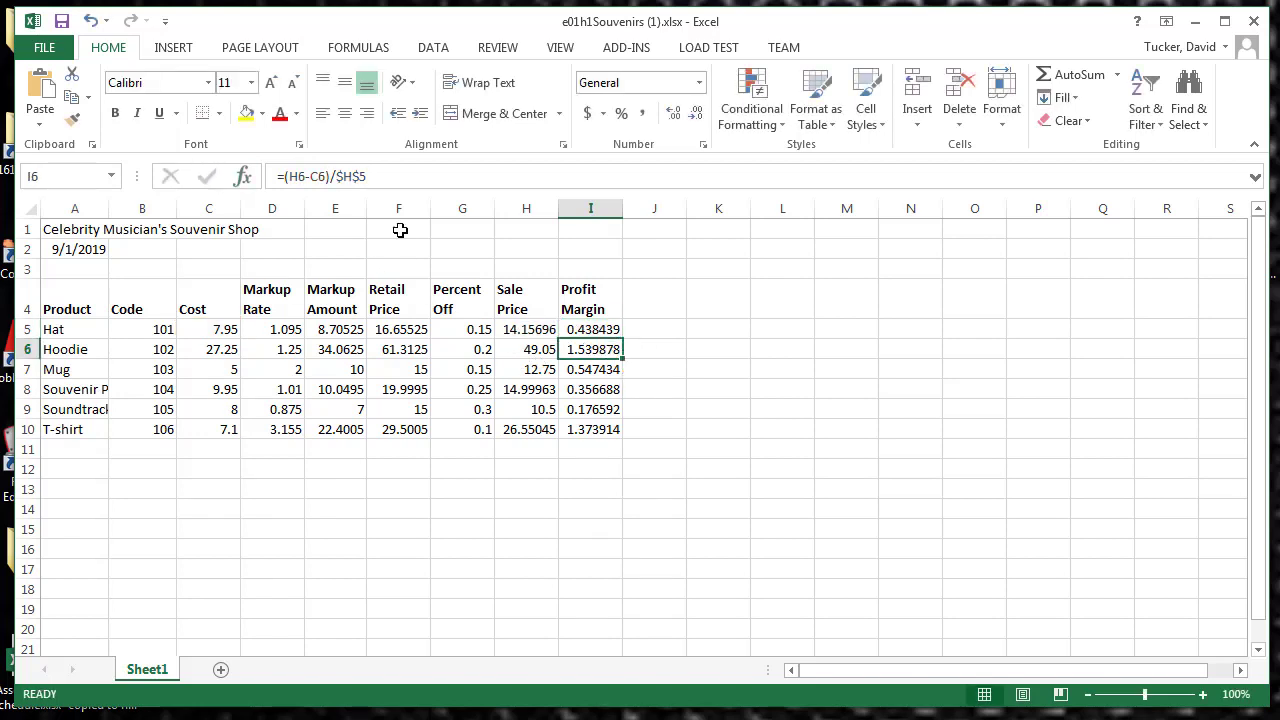
click(328, 176)
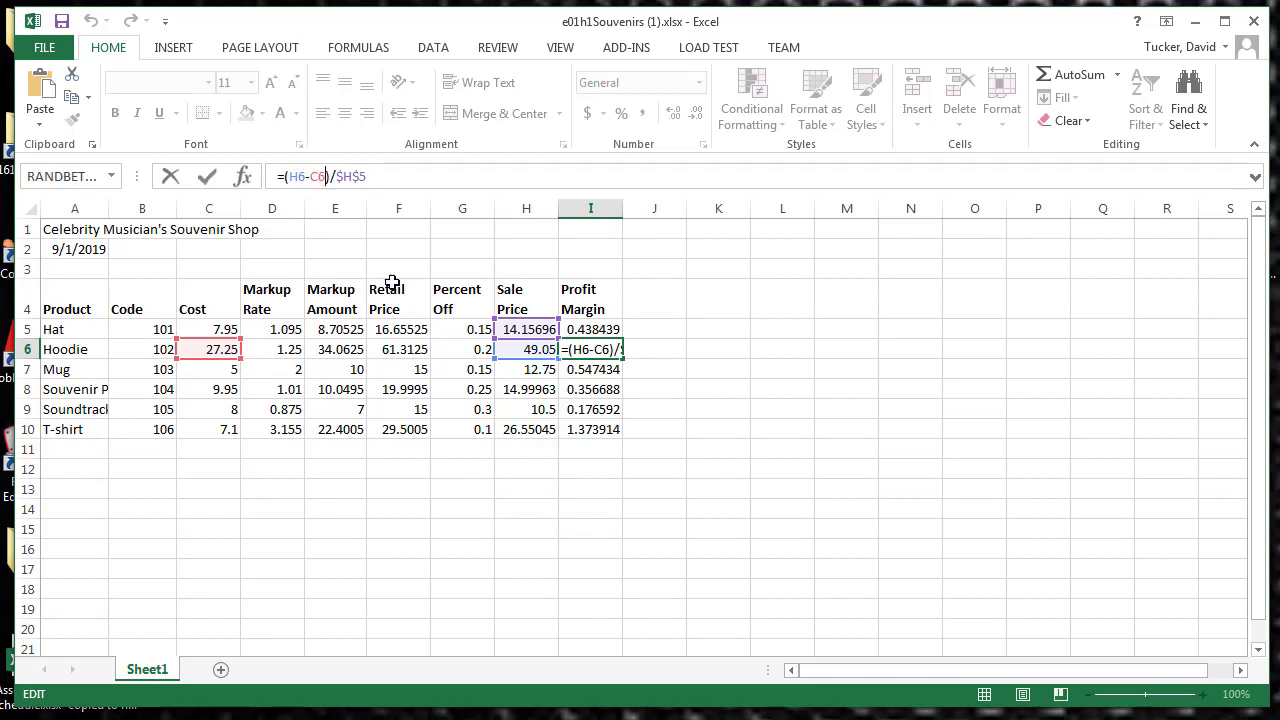
click(207, 176)
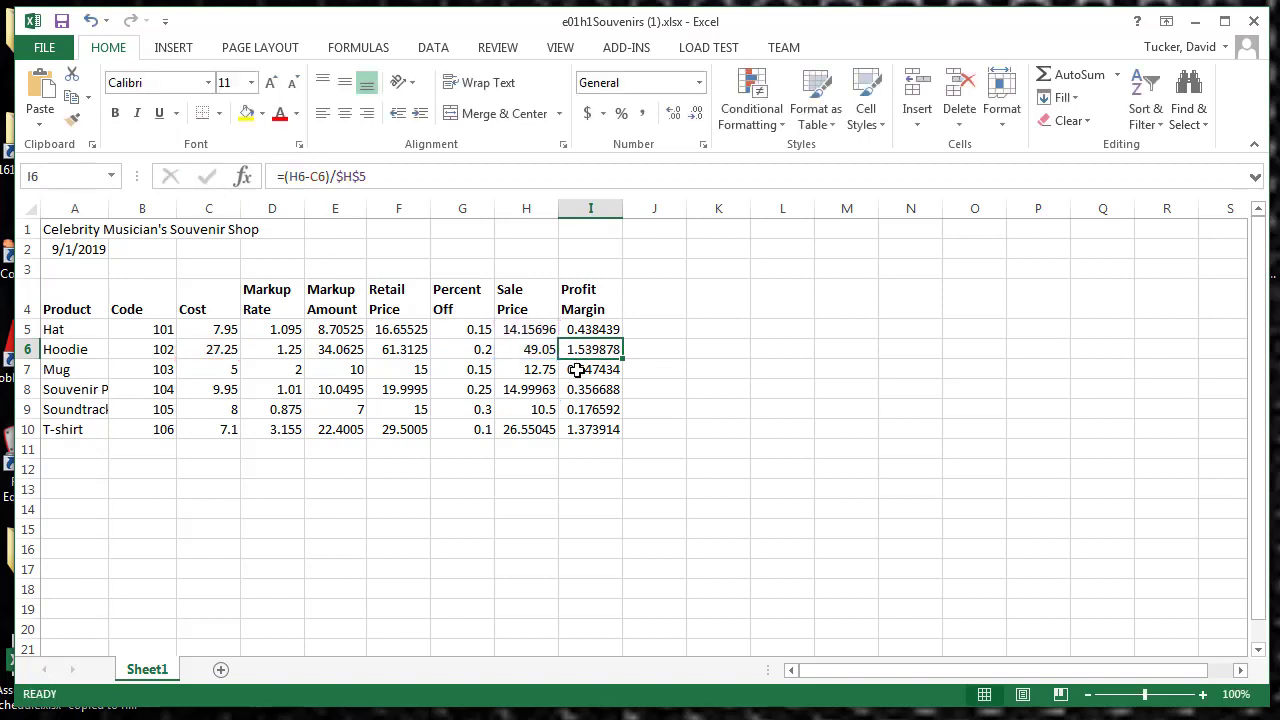
click(581, 369)
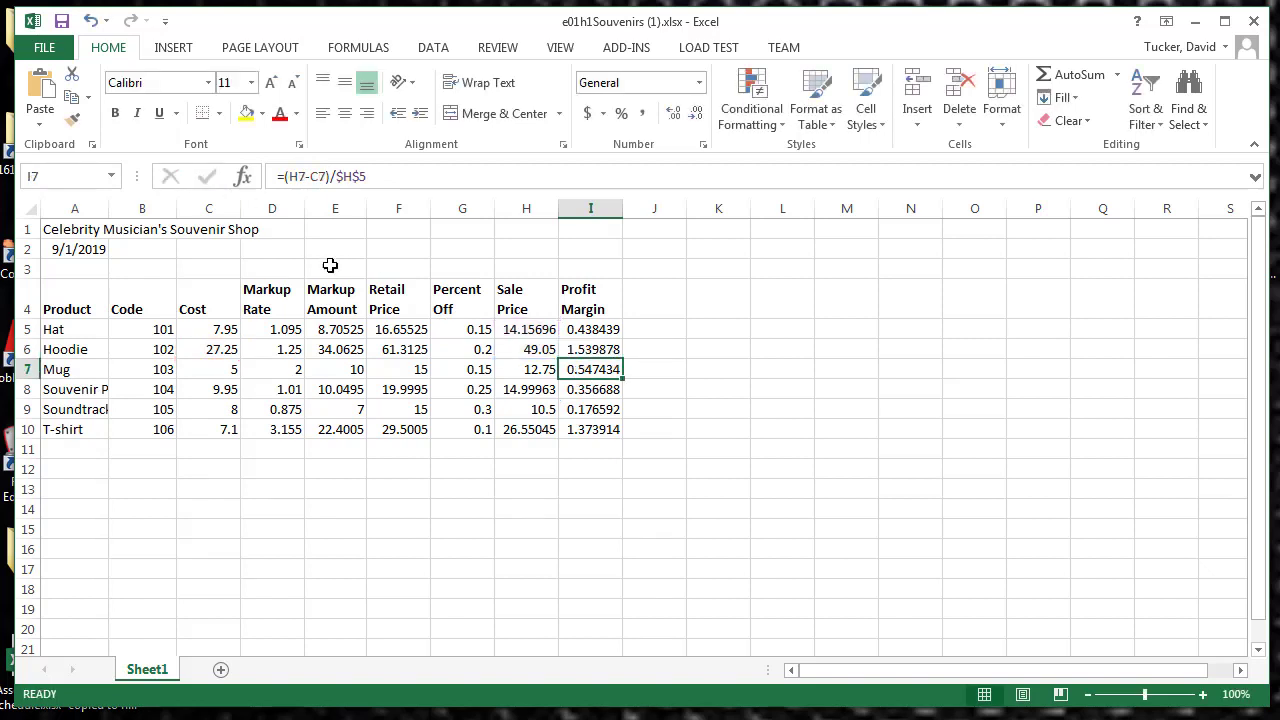
click(581, 390)
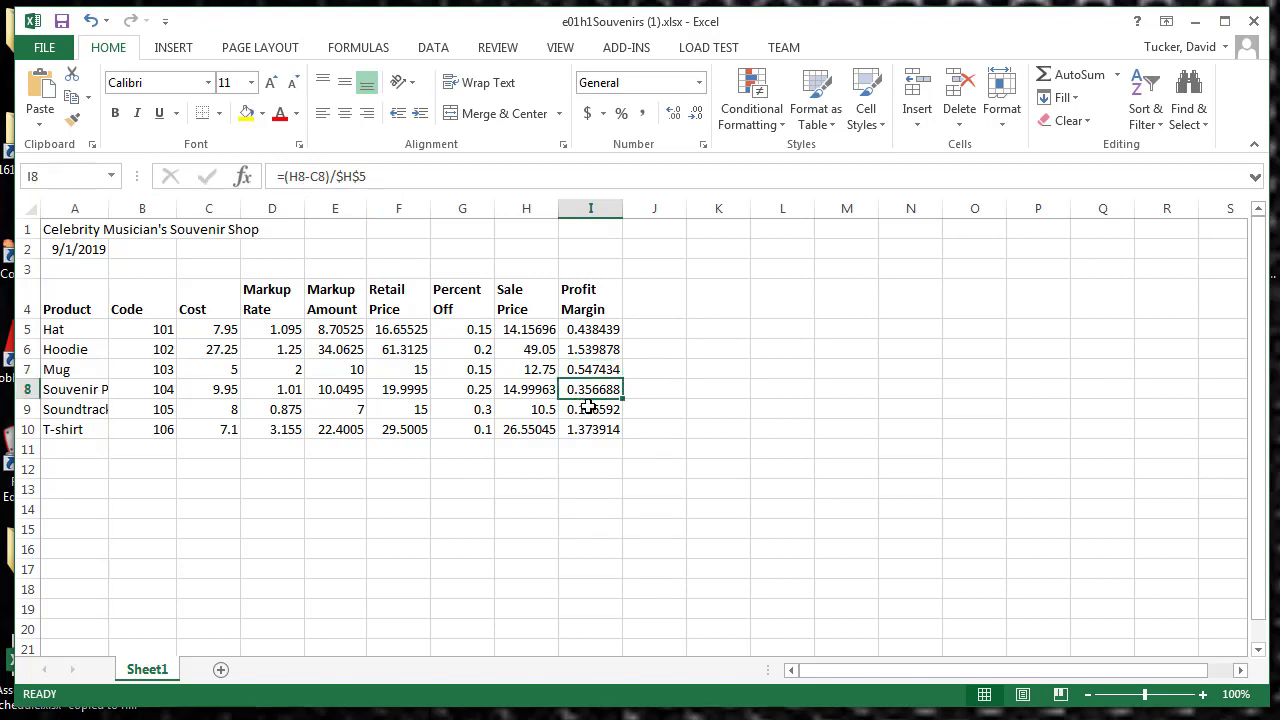
click(587, 409)
click(590, 427)
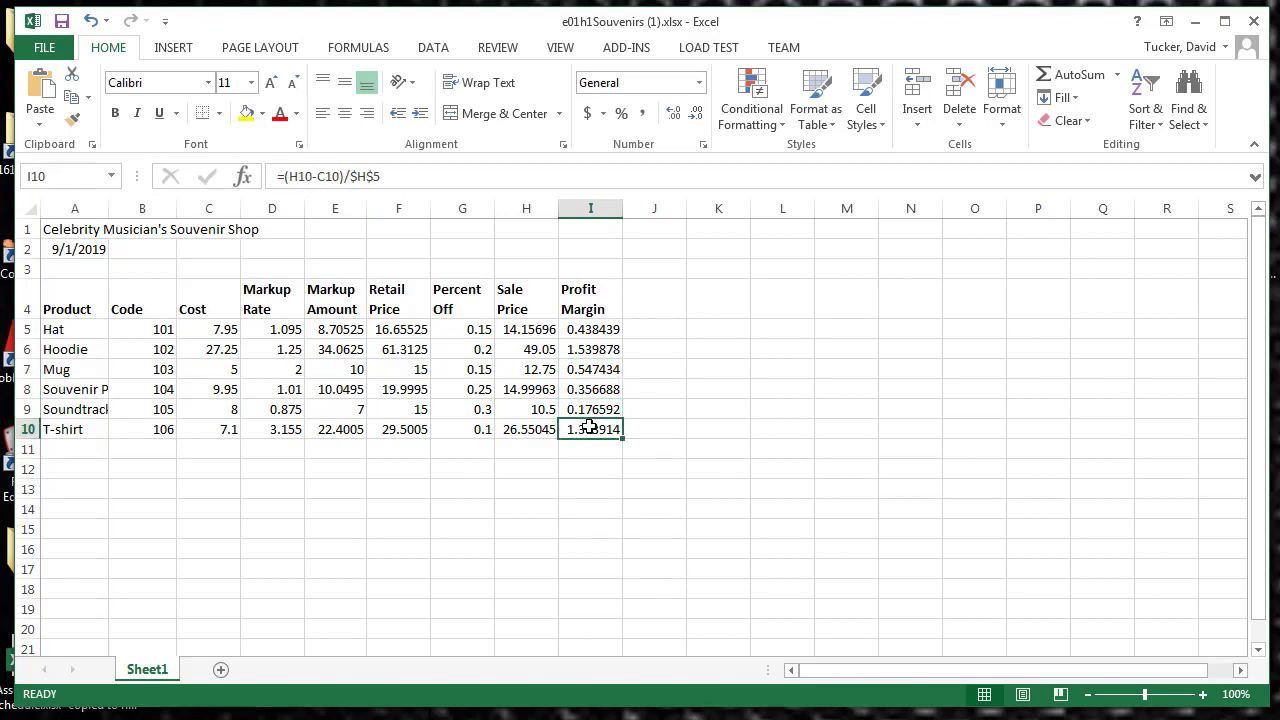
Step: Compare the profit margin formulas in I5, I7 and I9 and trace the cells referenced by I9
click(600, 331)
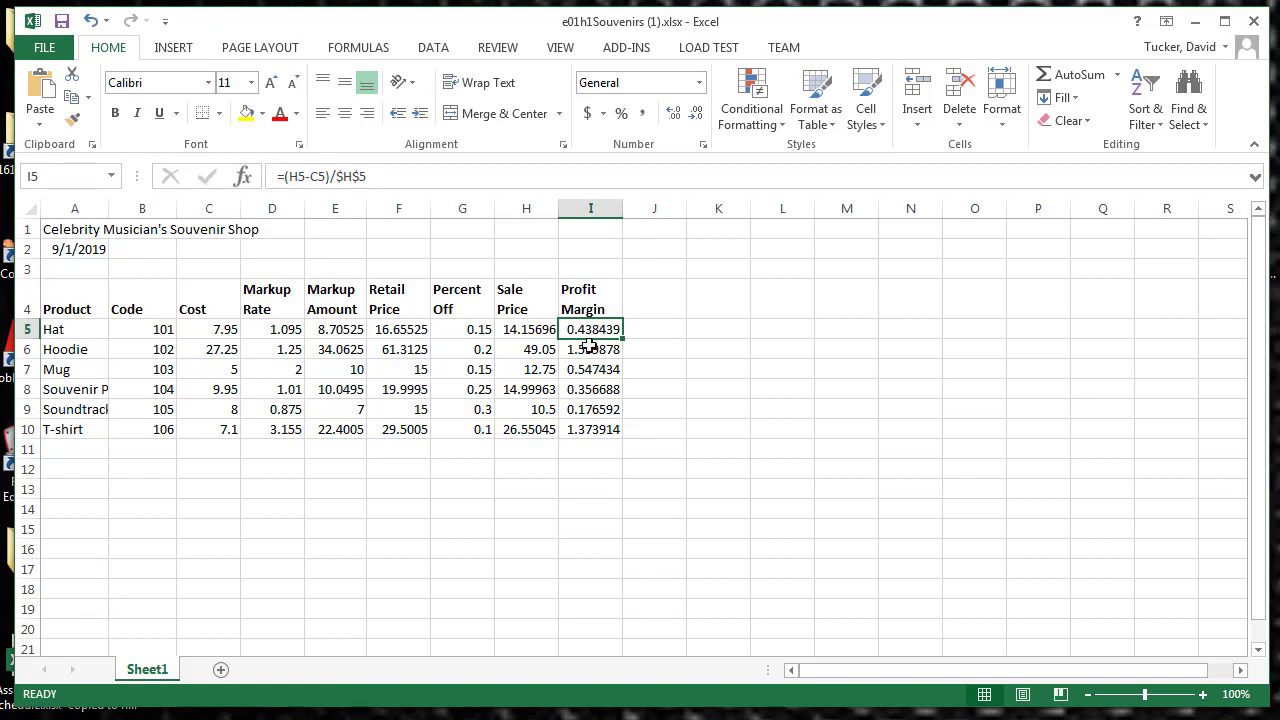
click(590, 369)
click(584, 409)
click(596, 369)
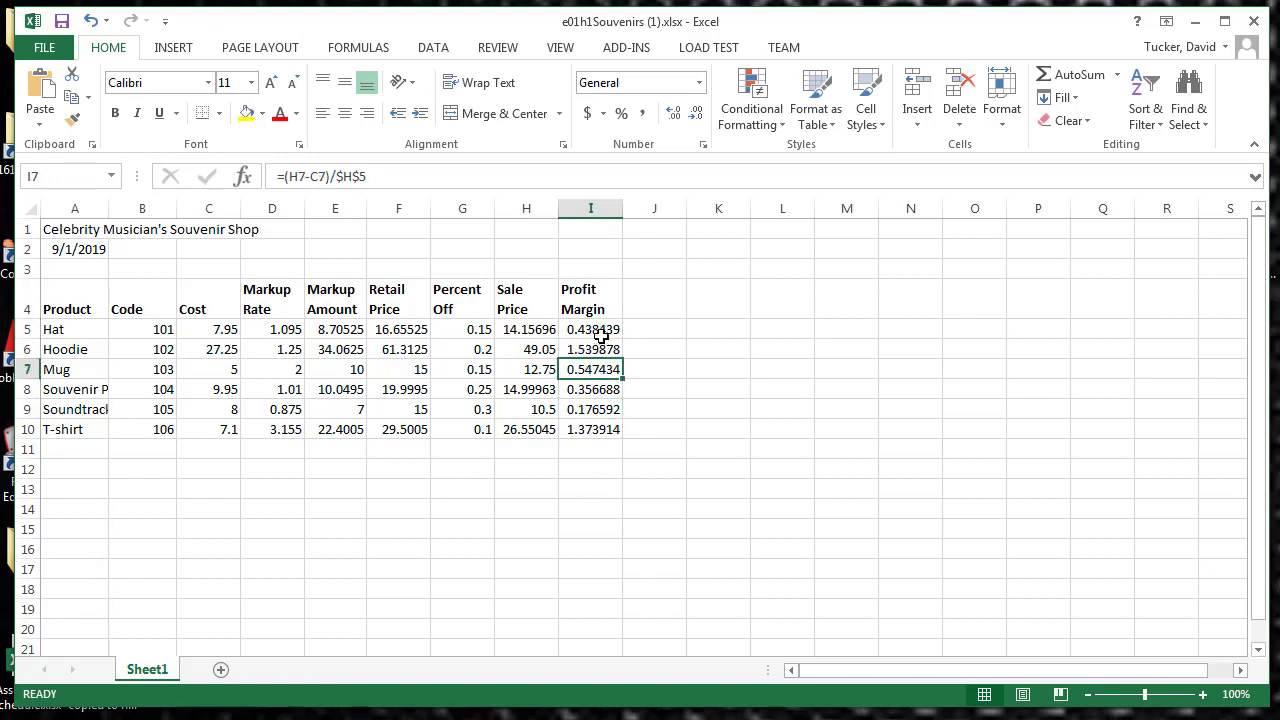
click(600, 329)
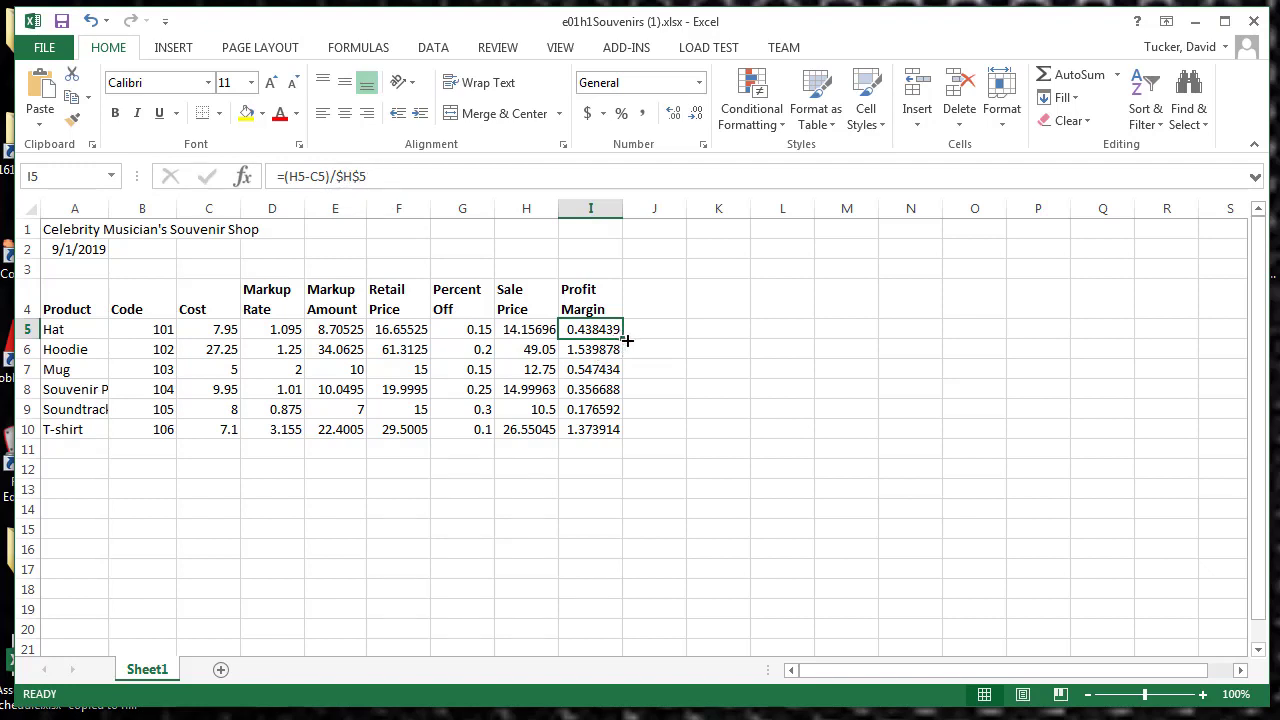
click(590, 371)
click(601, 405)
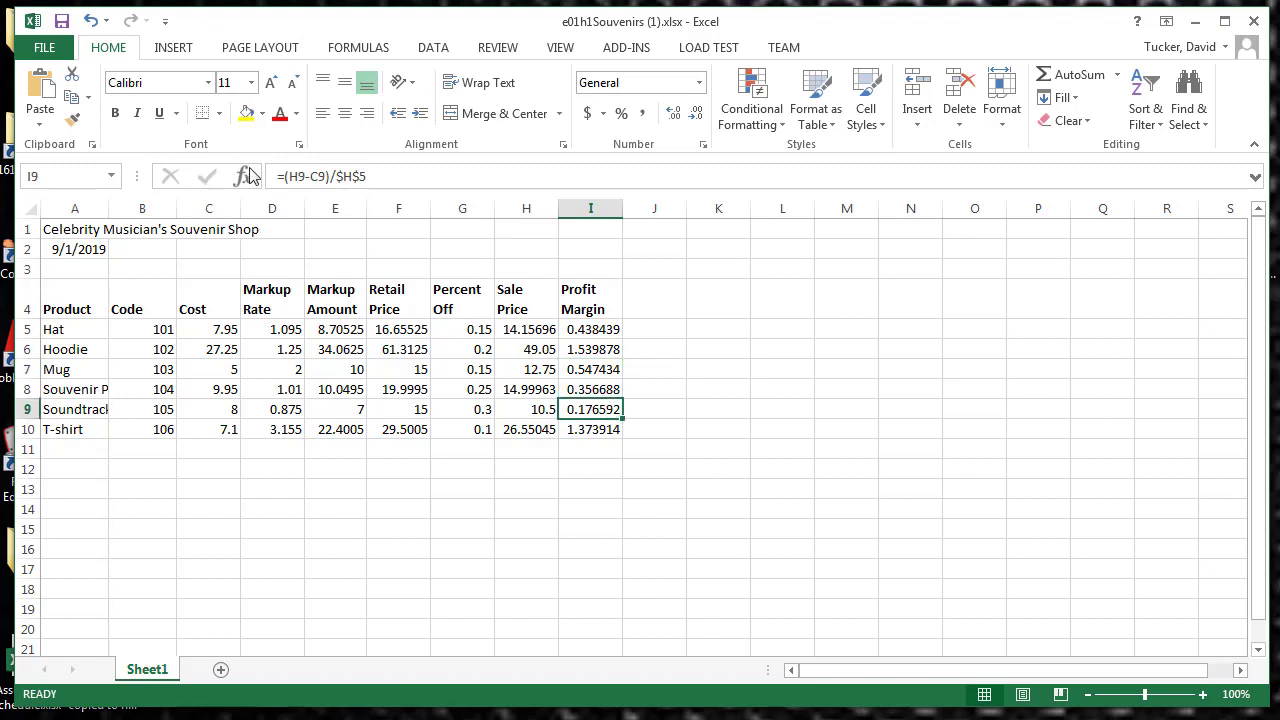
click(346, 176)
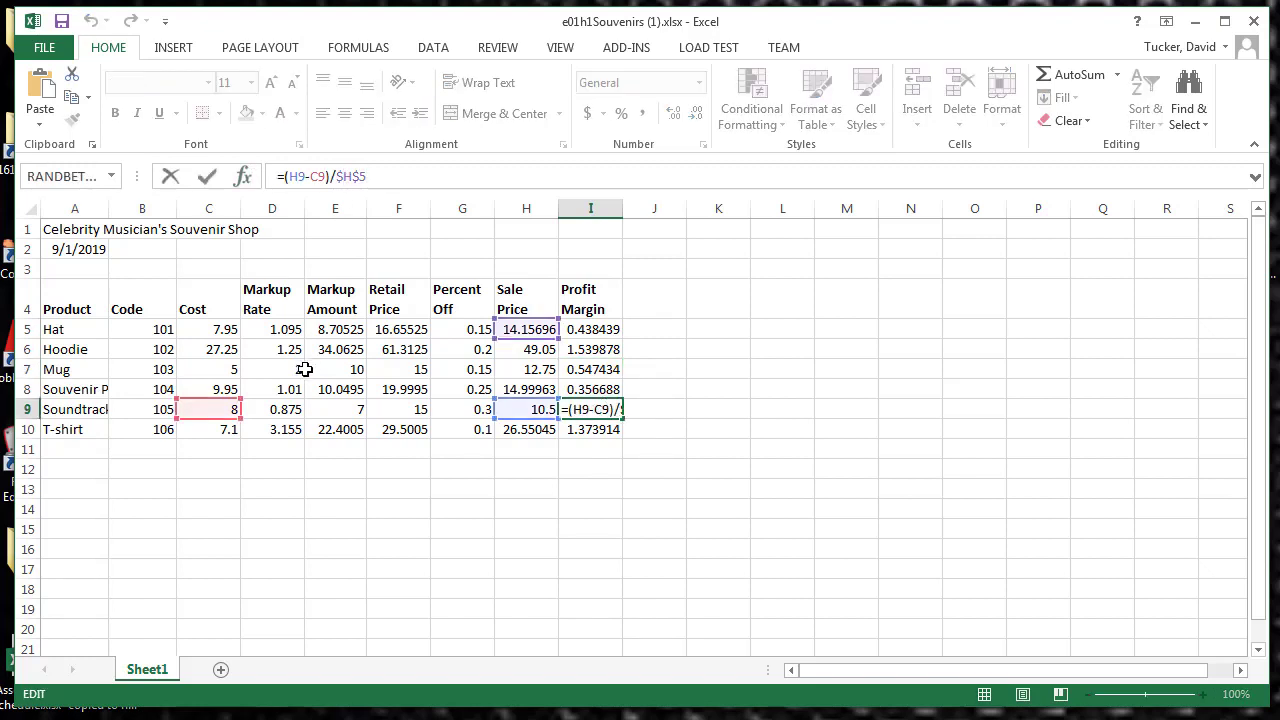
click(205, 178)
Step: Change the divisor in the I5 formula back to the relative reference H5 and fill the formula down through I10
click(610, 329)
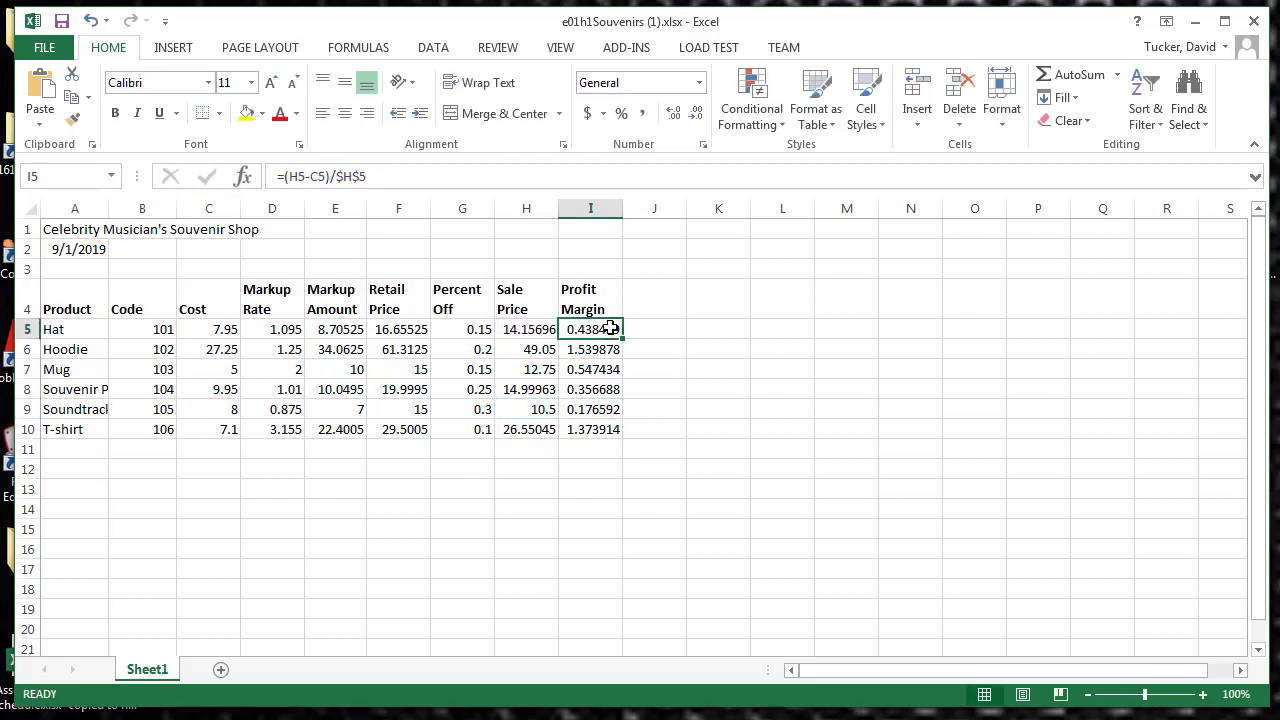
click(346, 176)
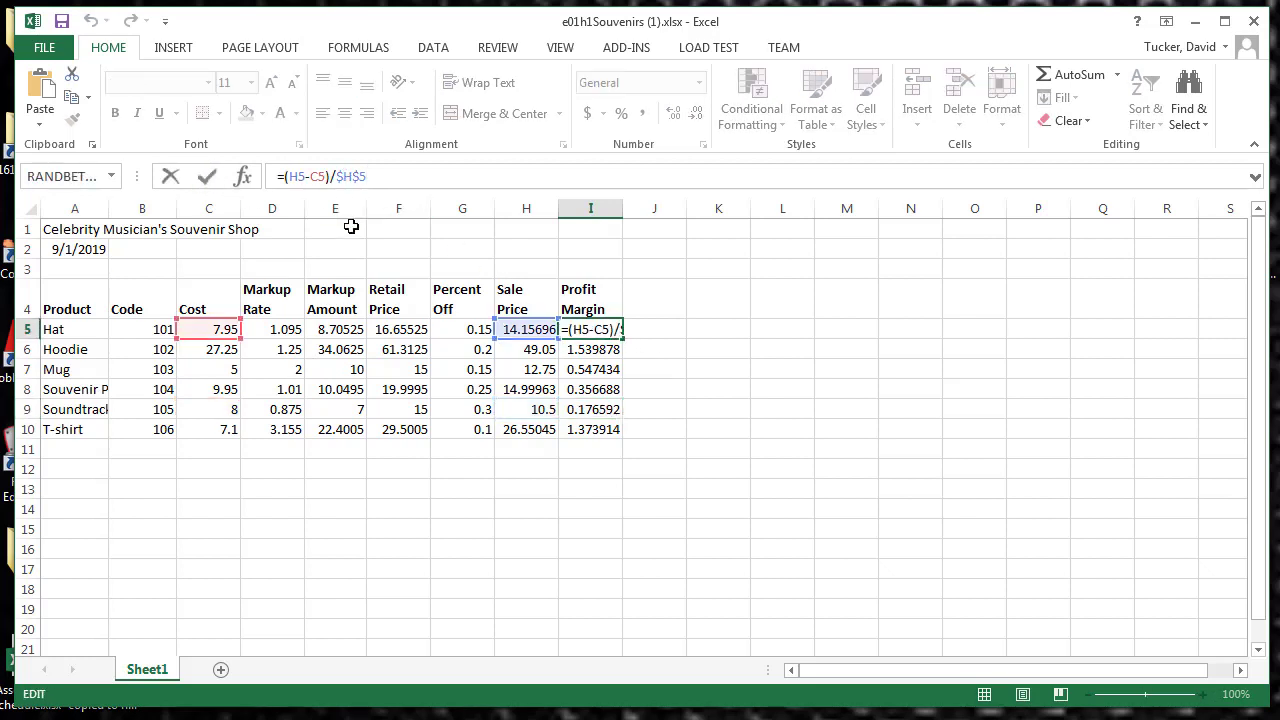
key(F4)
key(F4)
key(F4)
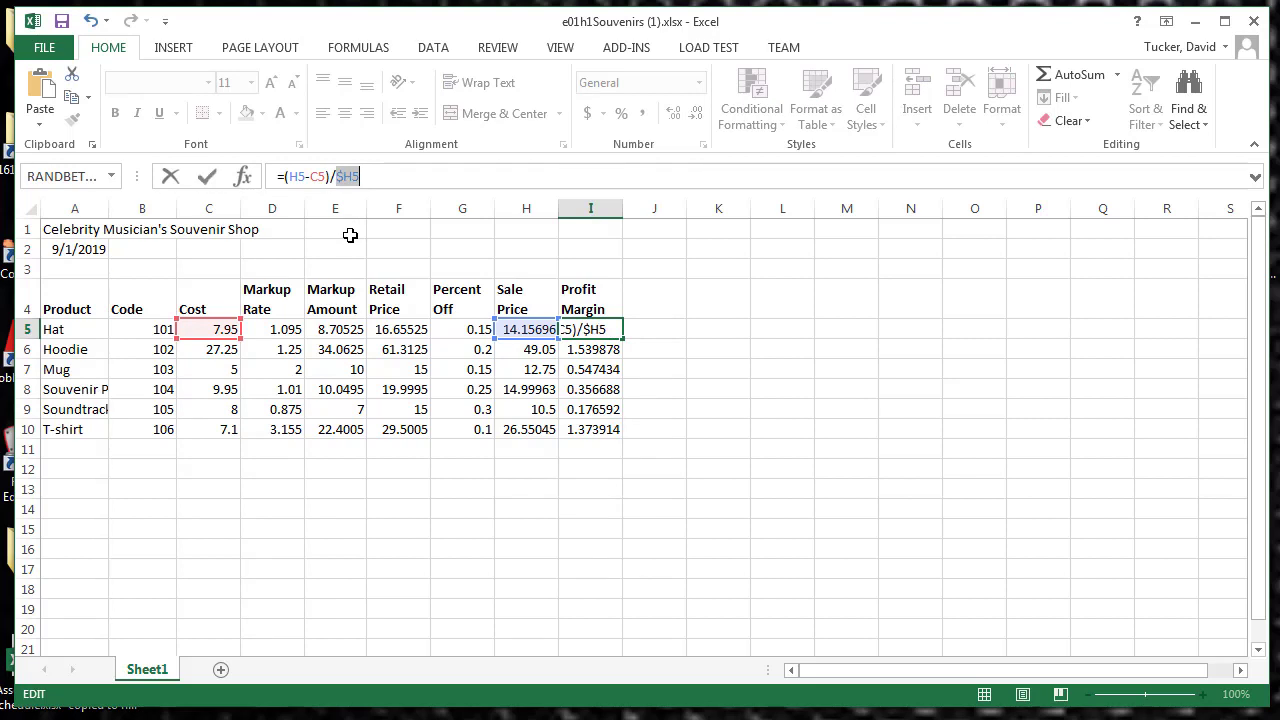
click(207, 177)
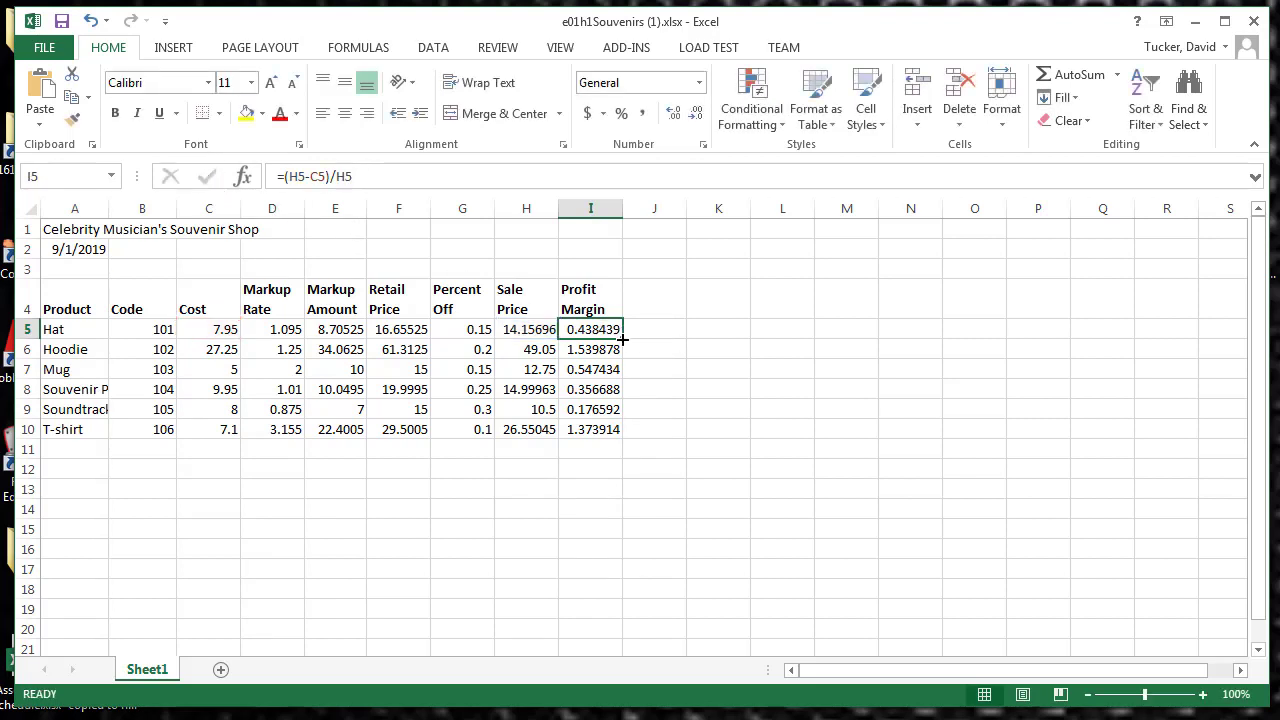
drag(621, 339, 618, 444)
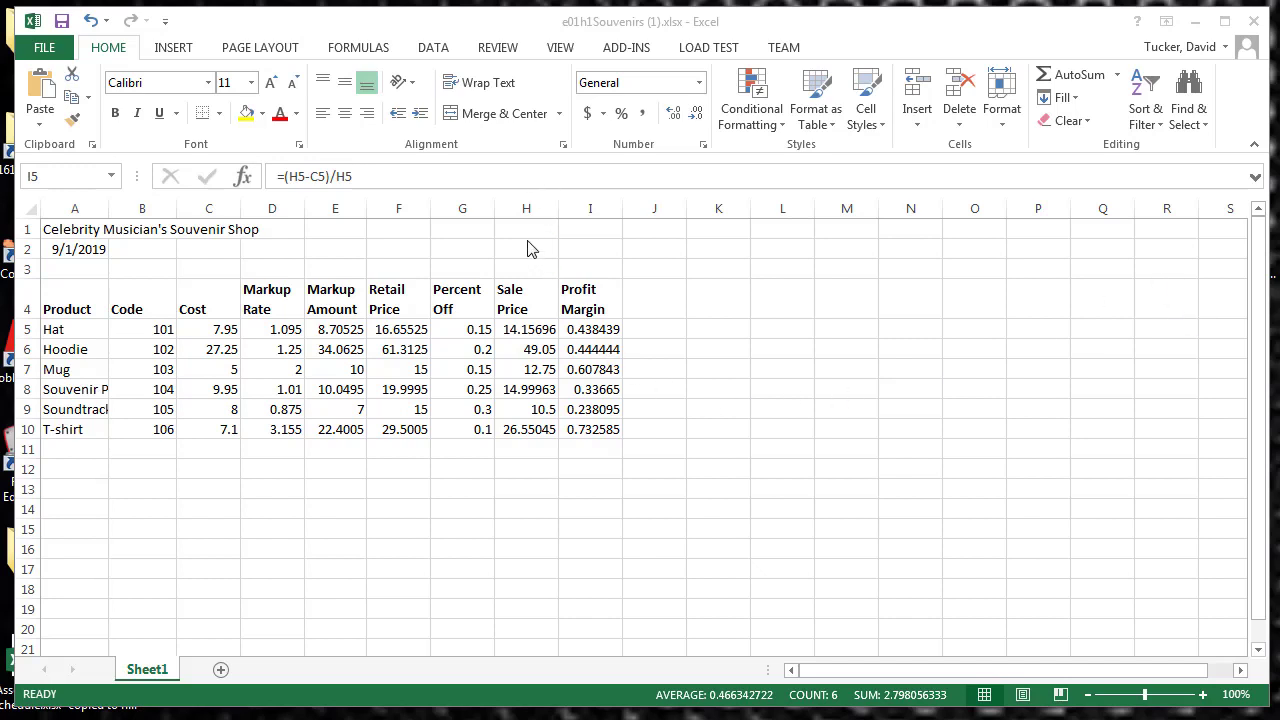
Step: Insert a blank column before the Profit Margin column and check the shifted Hat formula in J5
click(587, 208)
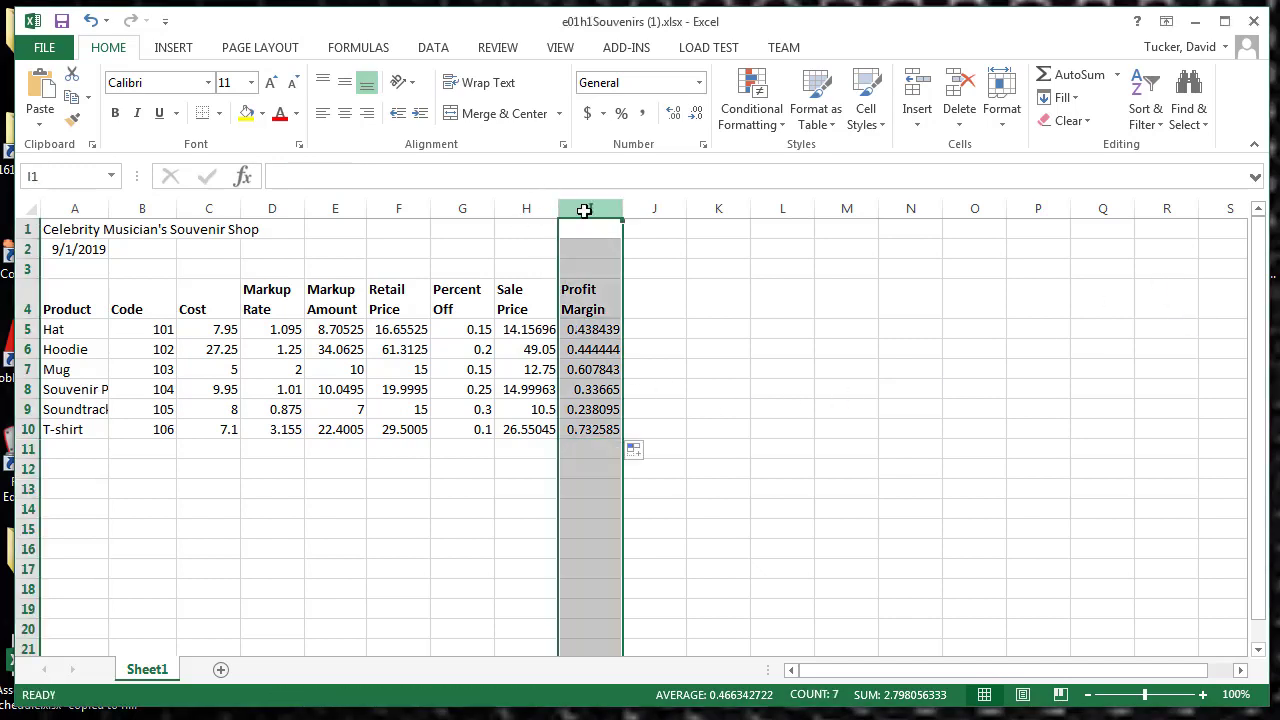
right_click(586, 210)
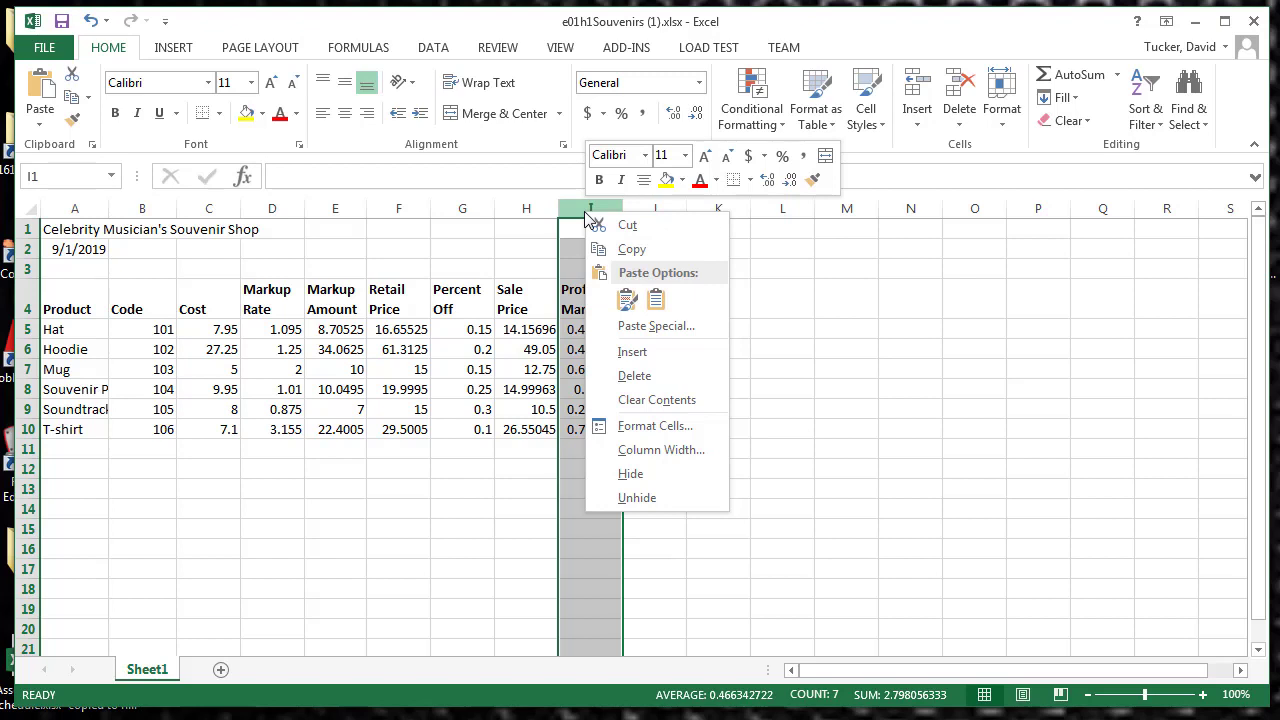
click(626, 351)
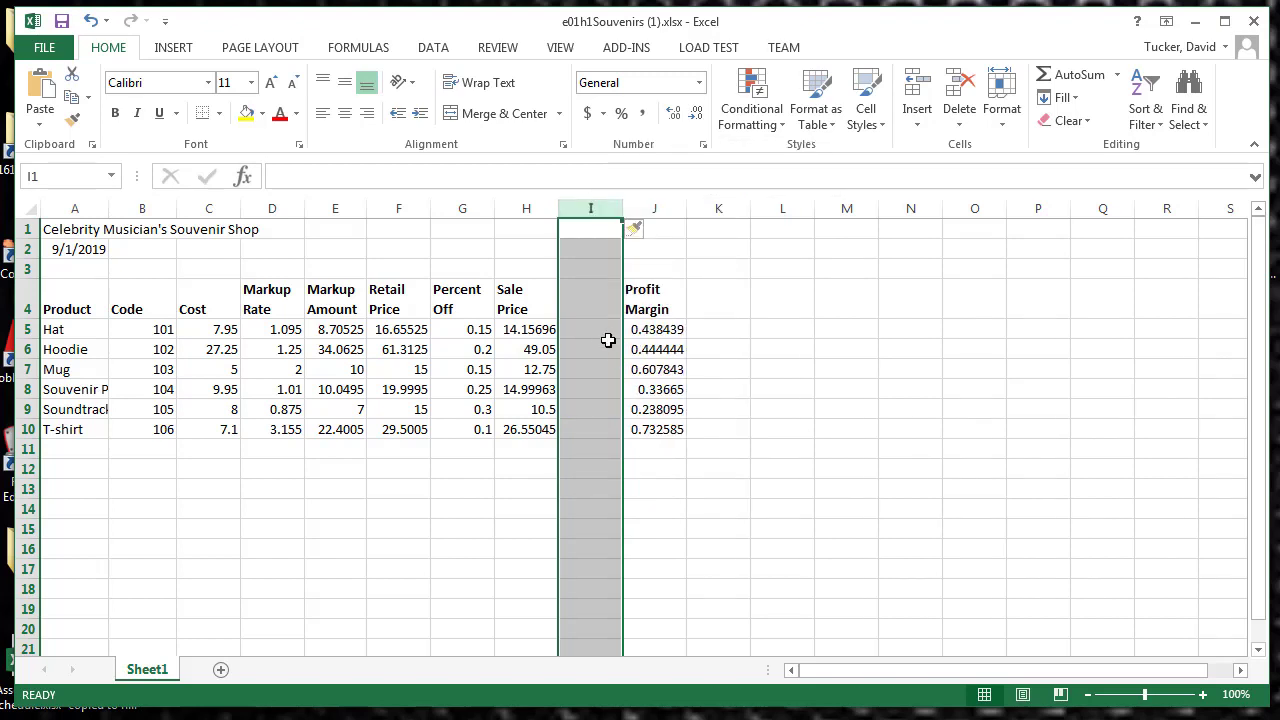
click(678, 330)
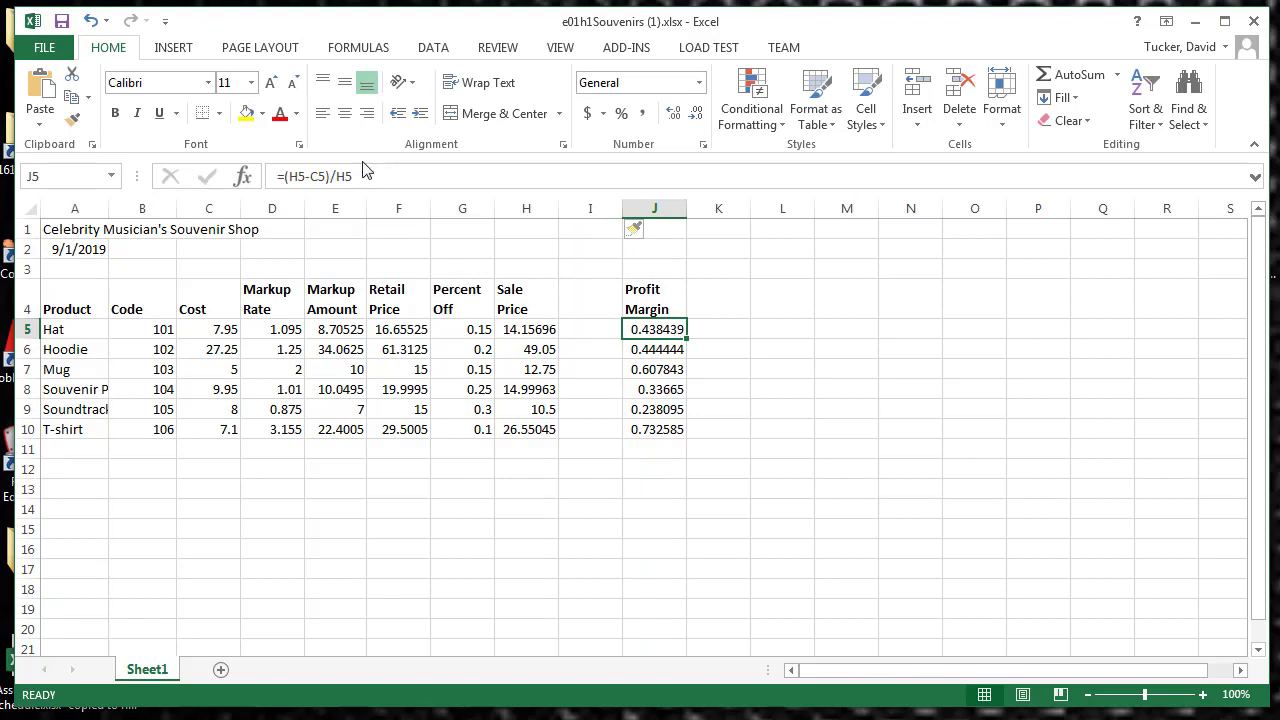
Step: Enter the heading Profit Amount in I4 for the new column
click(594, 302)
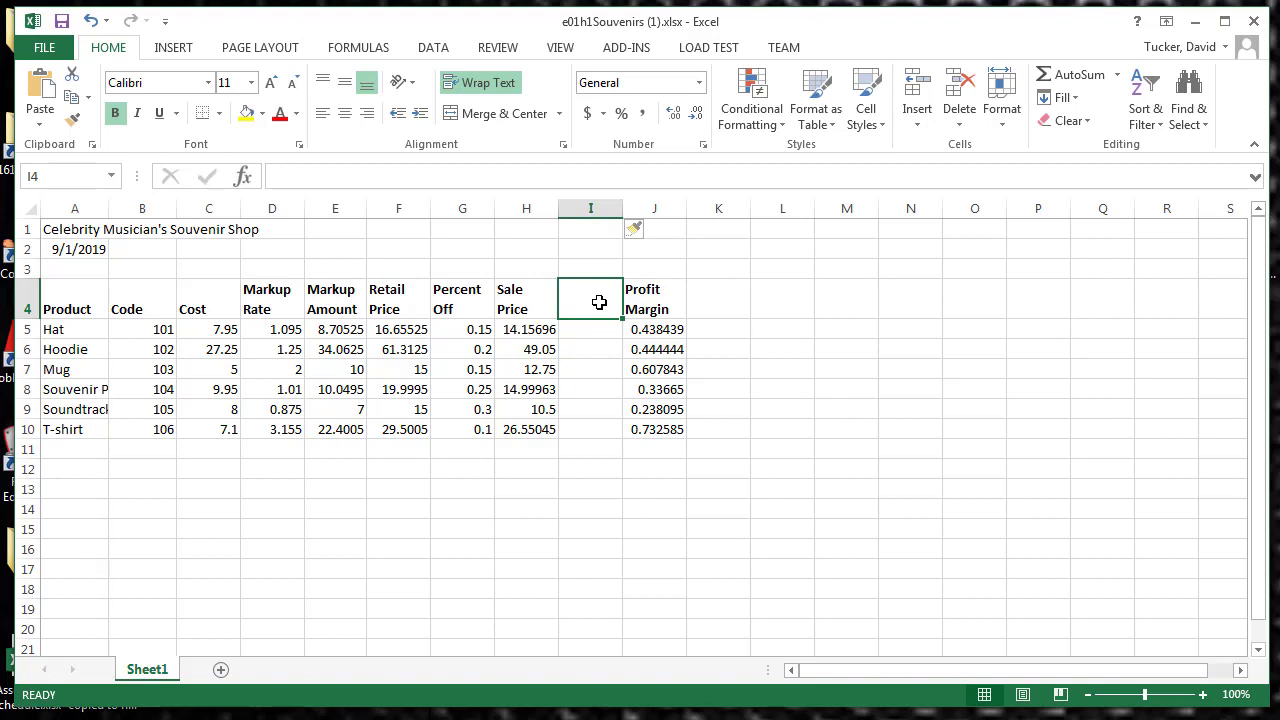
text(Profu)
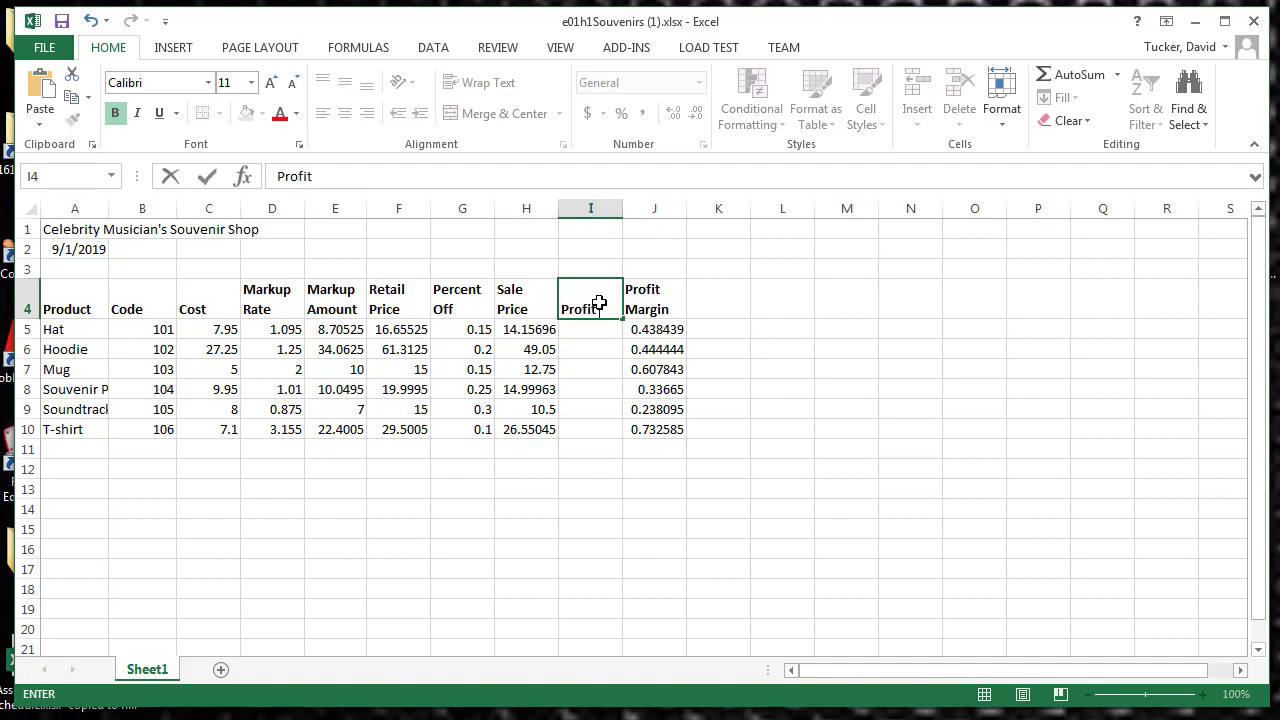
text( Amount)
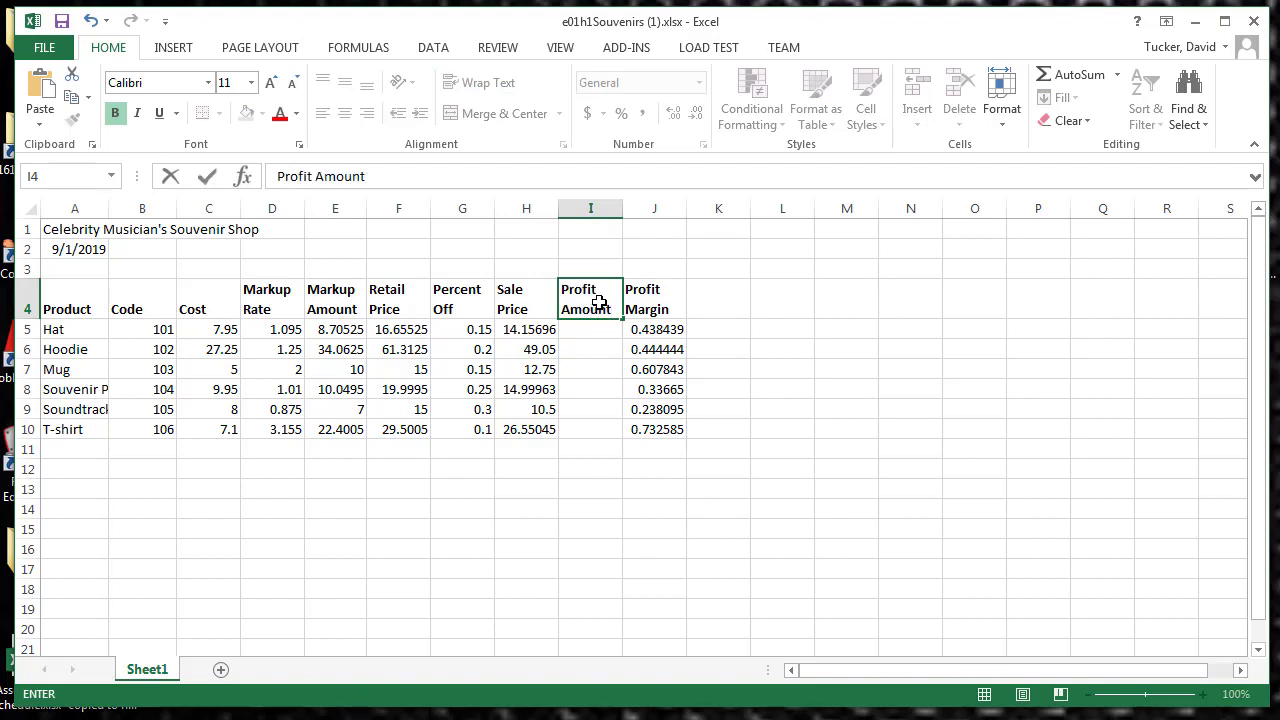
click(205, 177)
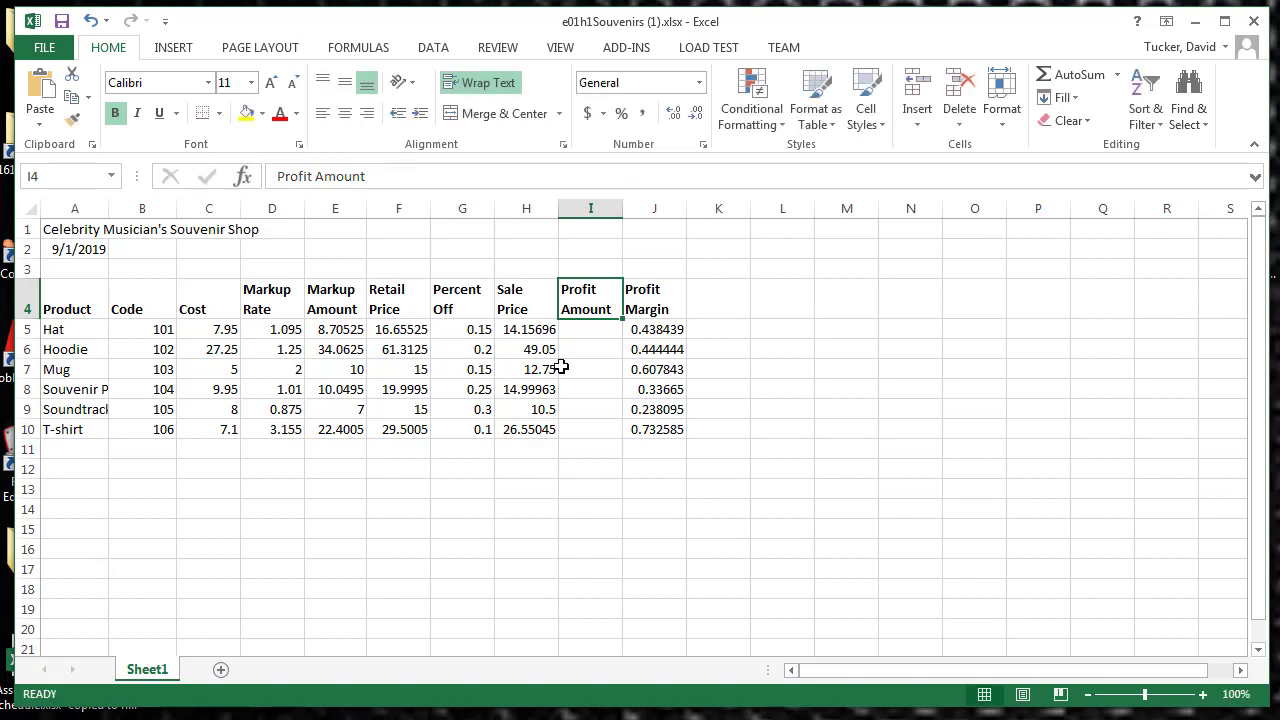
Step: Enter the profit amount formula =H5-C5 in I5 for the Hat and fill it down through I10
click(580, 329)
click(357, 174)
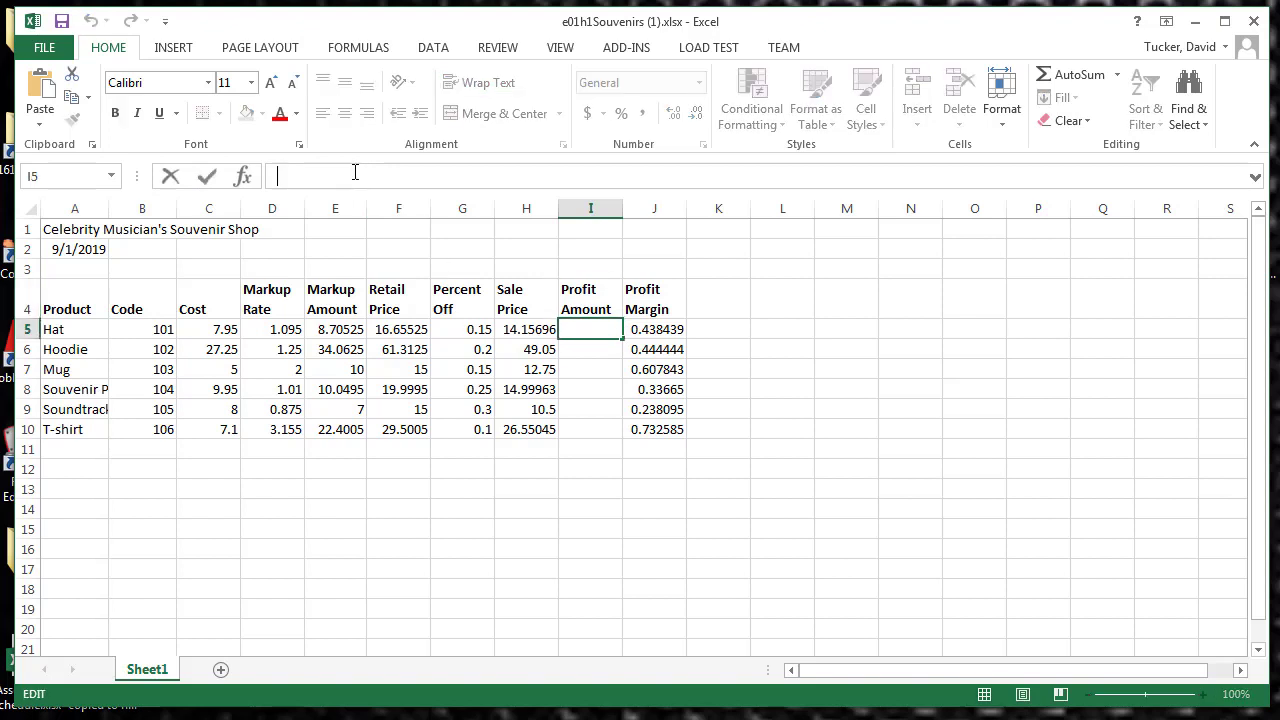
text(=)
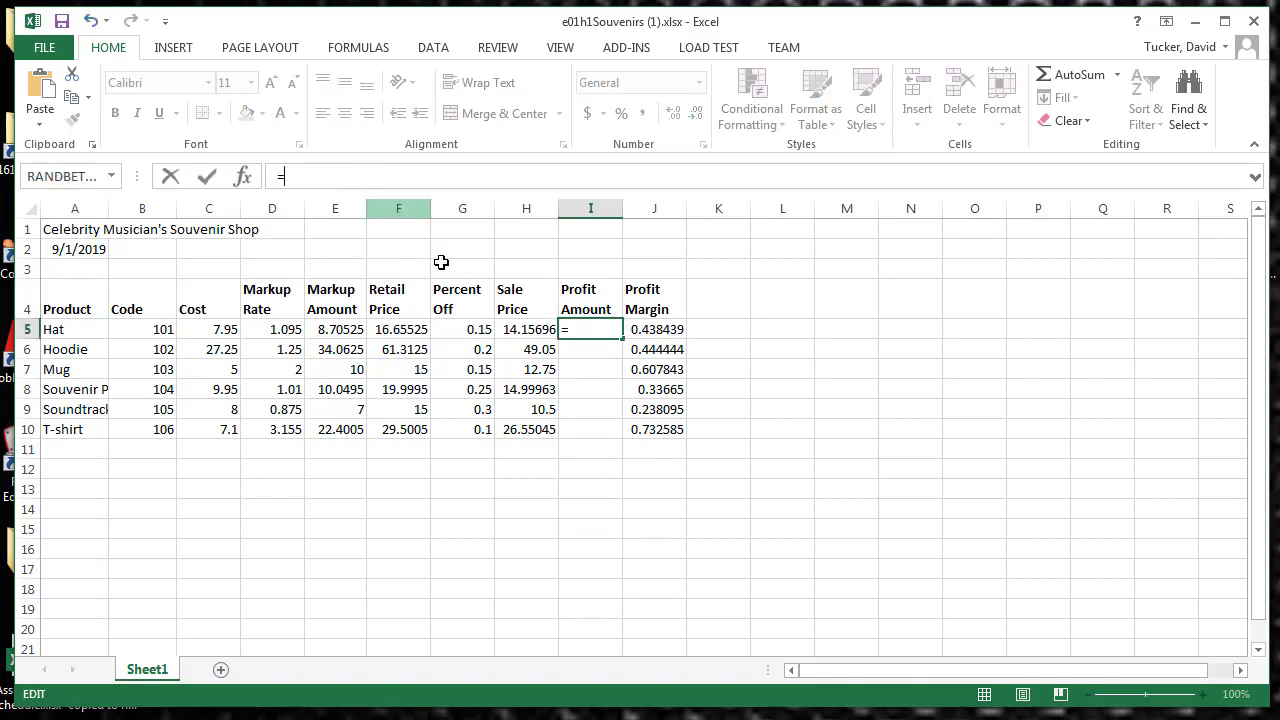
click(527, 332)
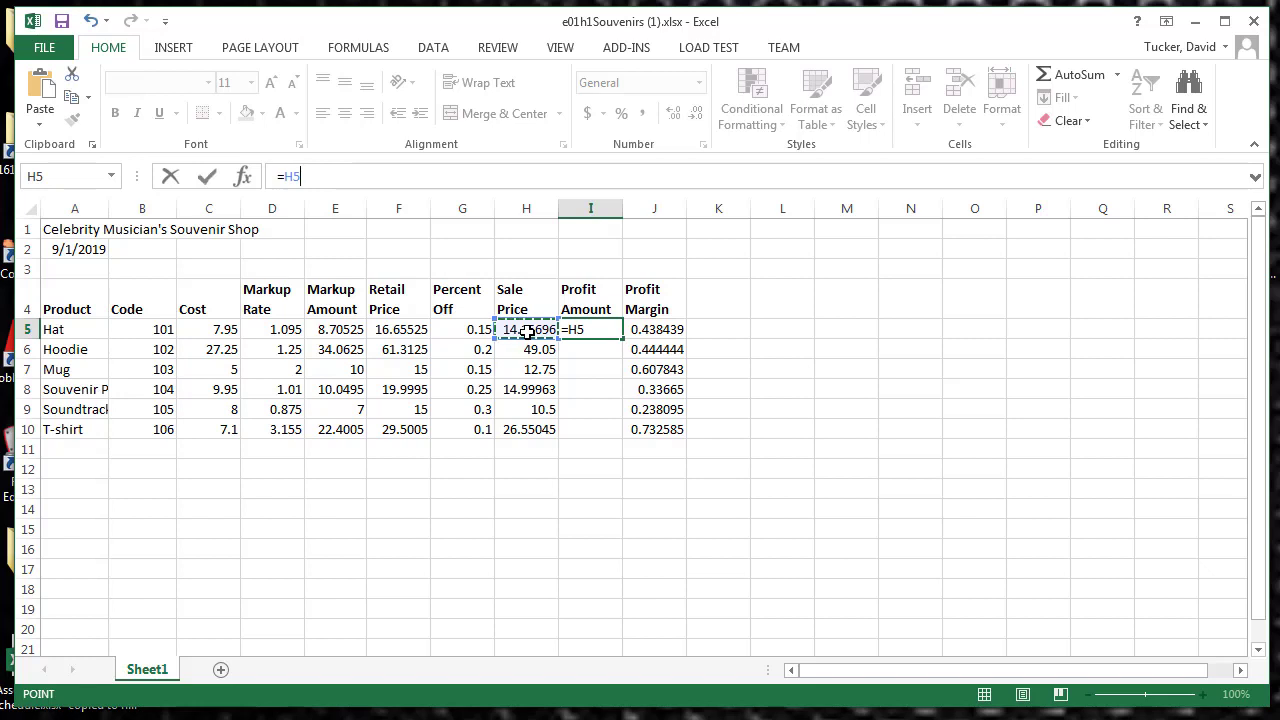
text(-)
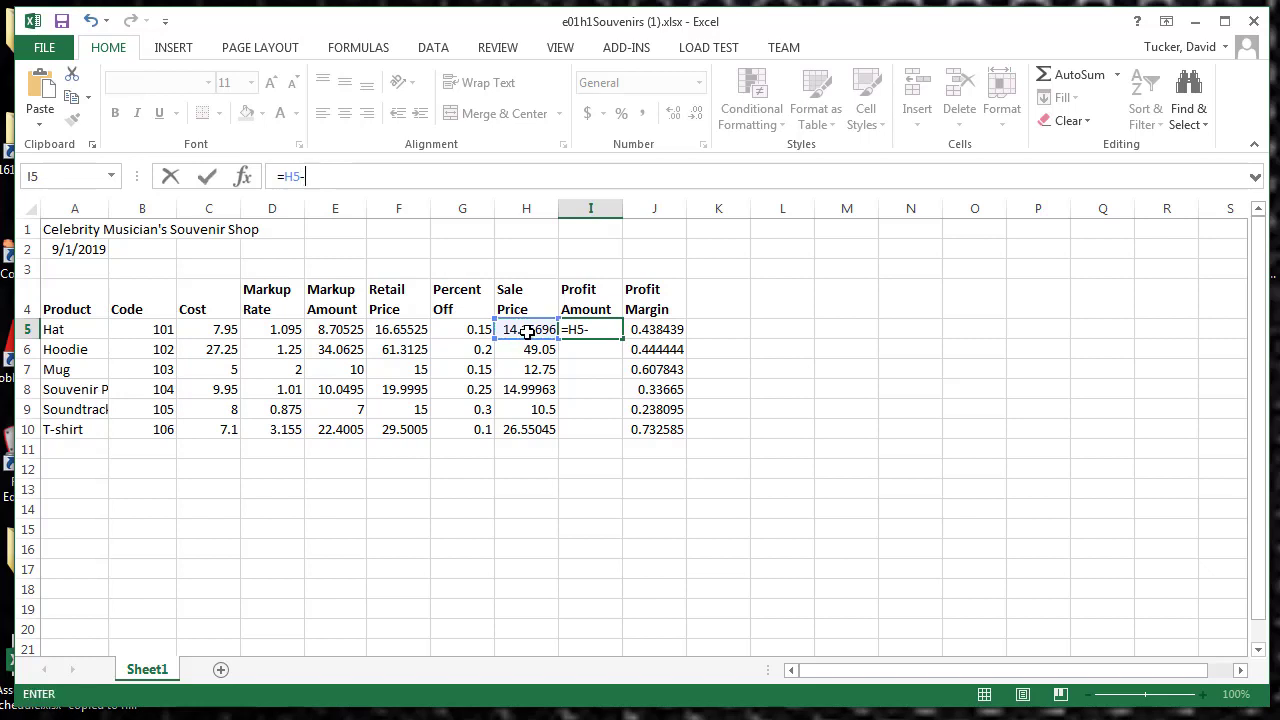
click(221, 331)
click(206, 180)
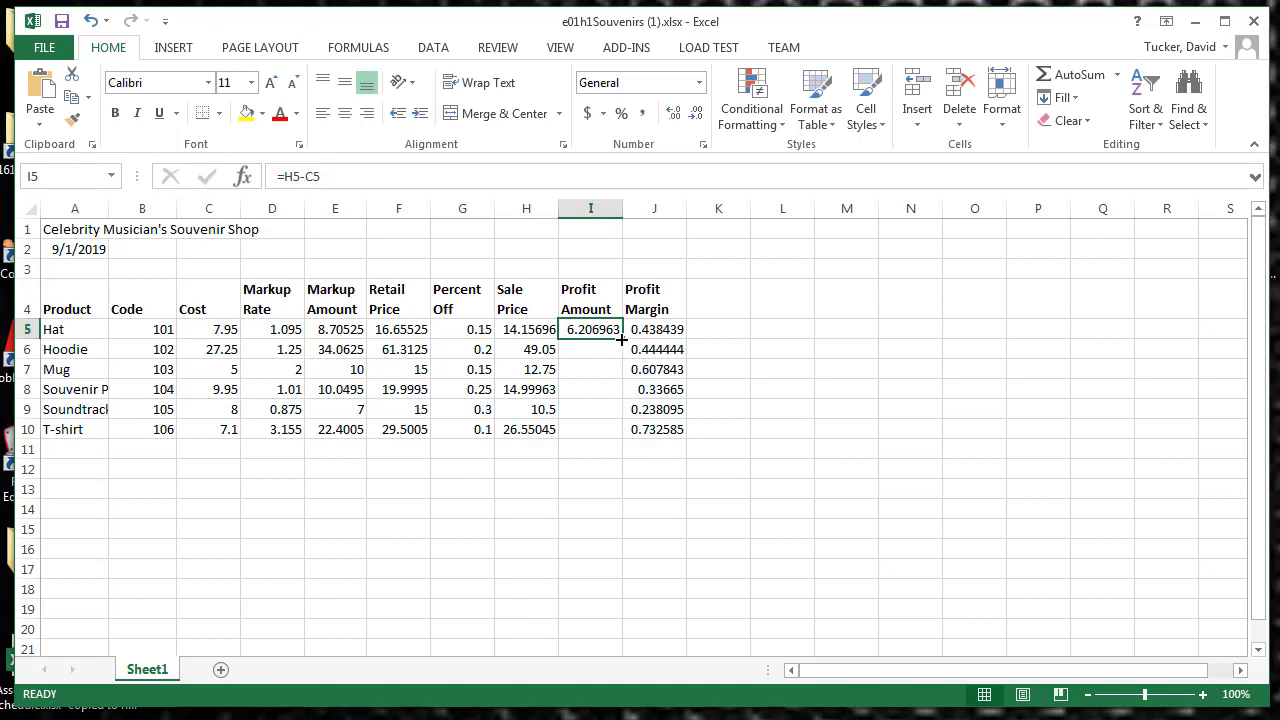
drag(622, 340, 622, 440)
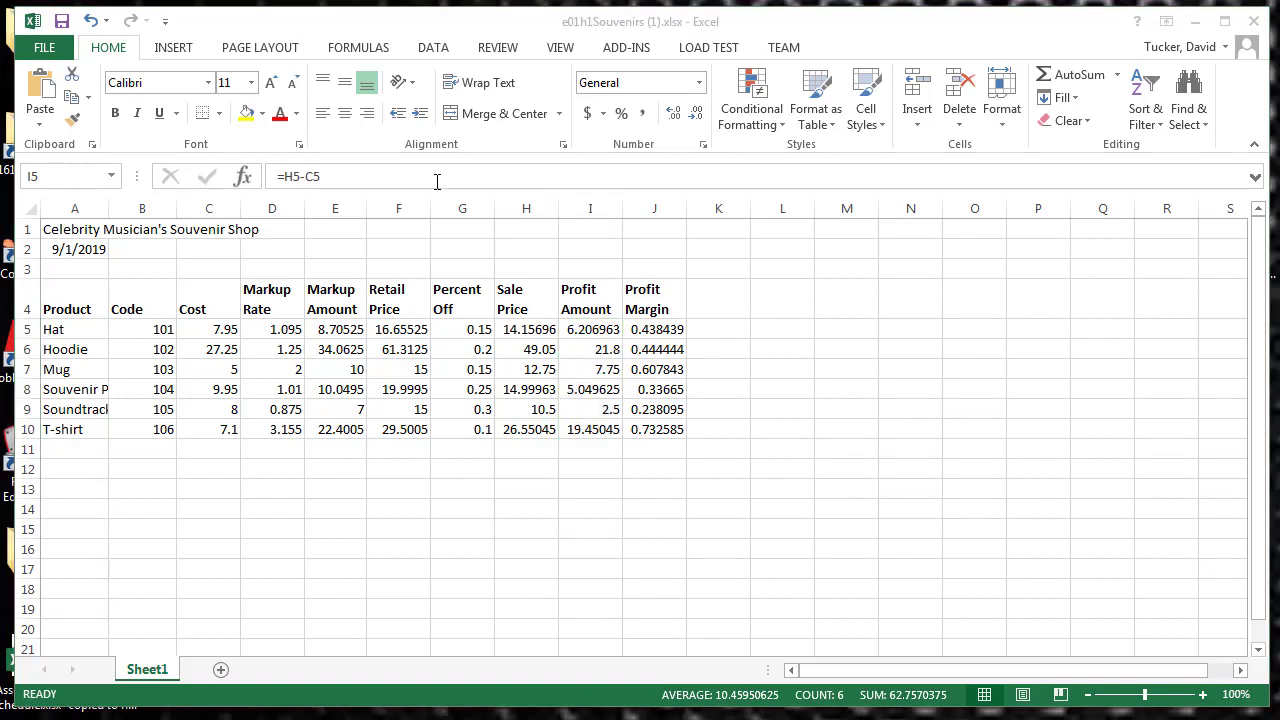
Step: Select the title cell A1 and display the worksheet's formulas in place of their values
click(76, 227)
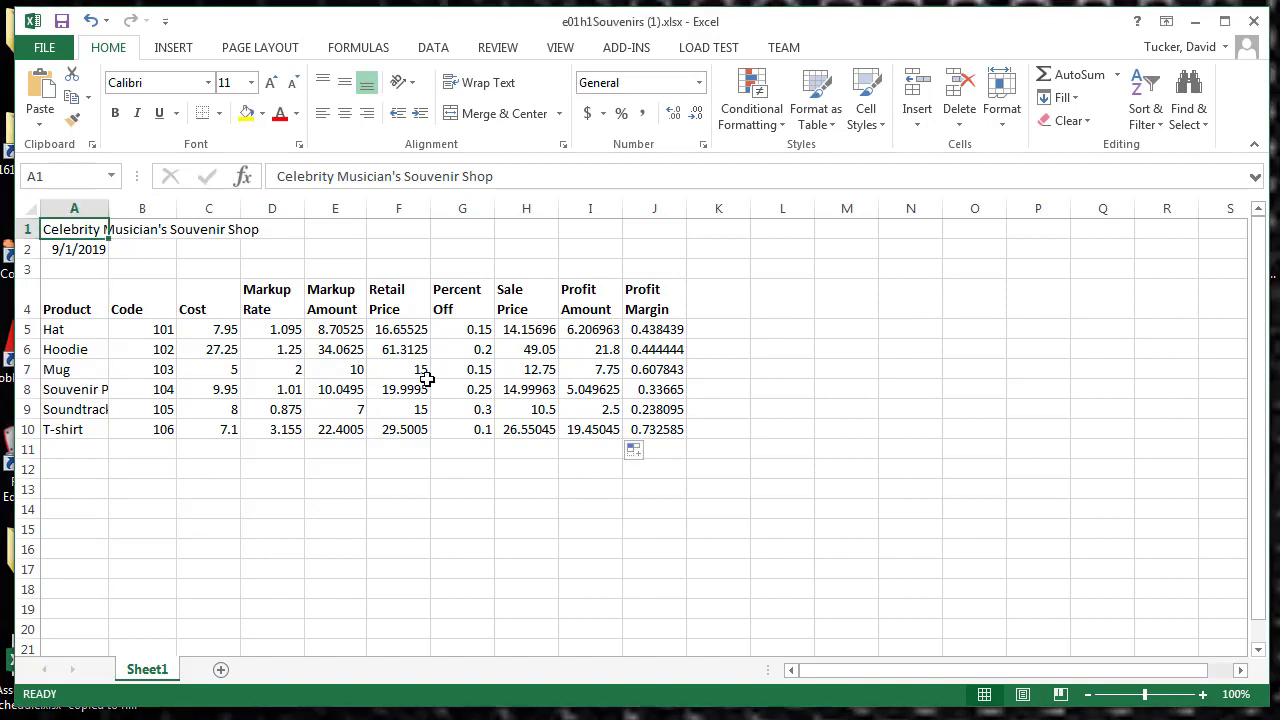
key(ctrl+grave)
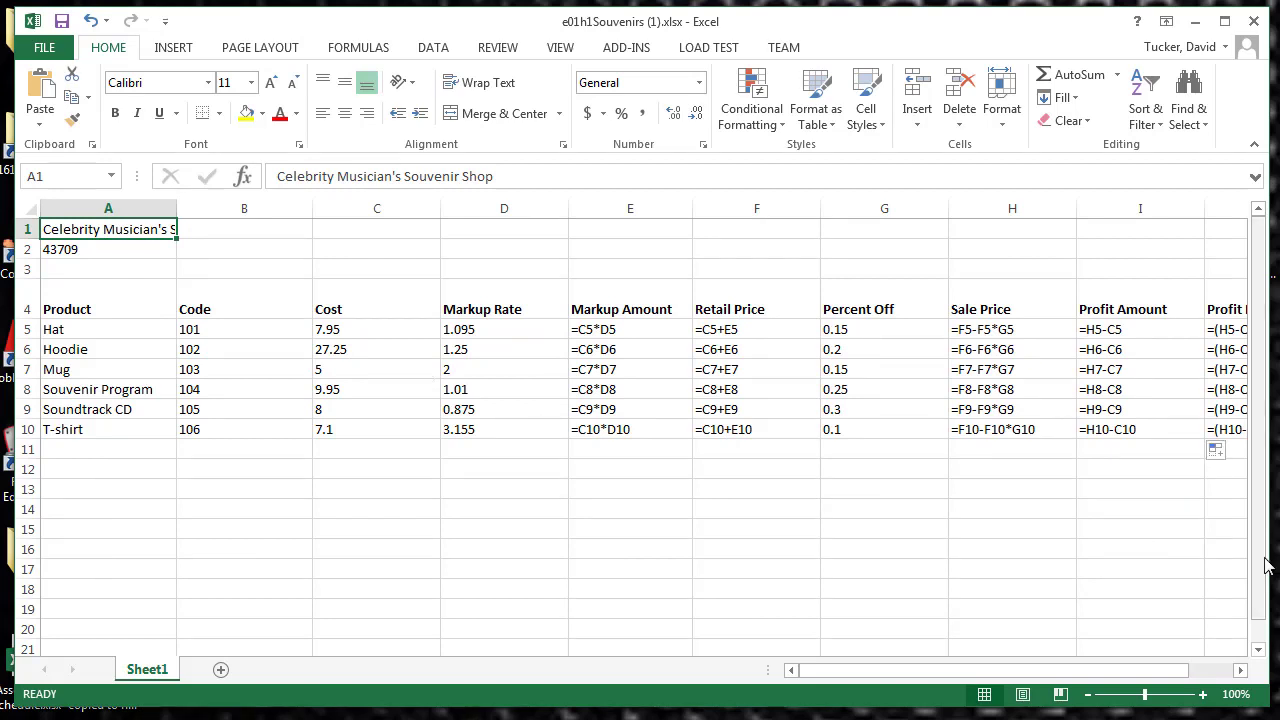
Step: Switch the worksheet from displaying formulas back to displaying calculated values
drag(884, 675, 831, 674)
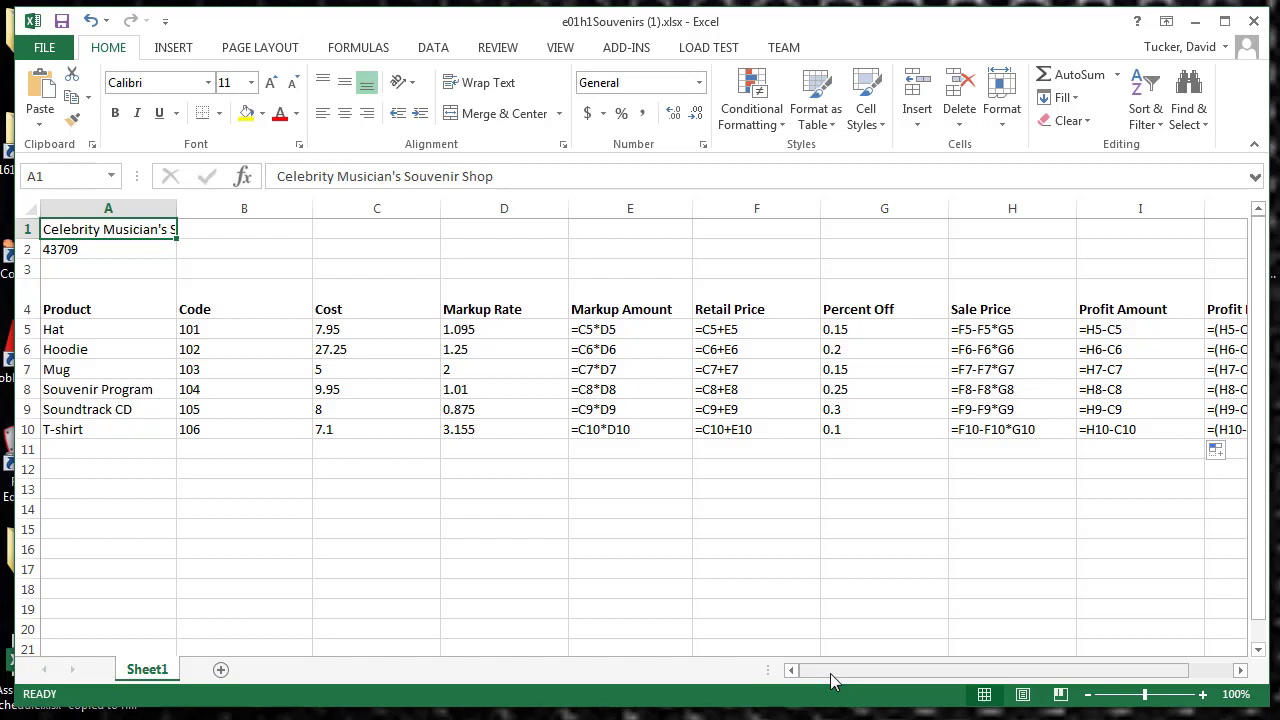
key(ctrl+grave)
key(ctrl+grave)
key(ctrl+grave)
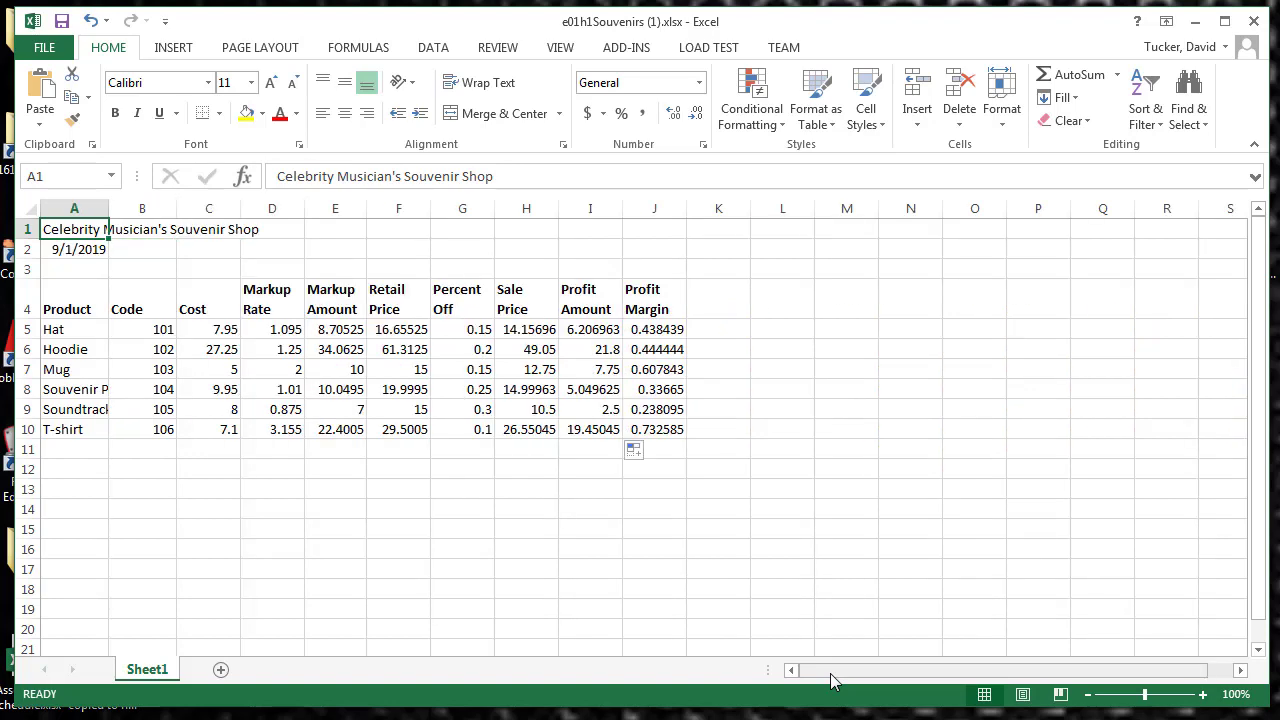
key(ctrl+grave)
key(ctrl+grave)
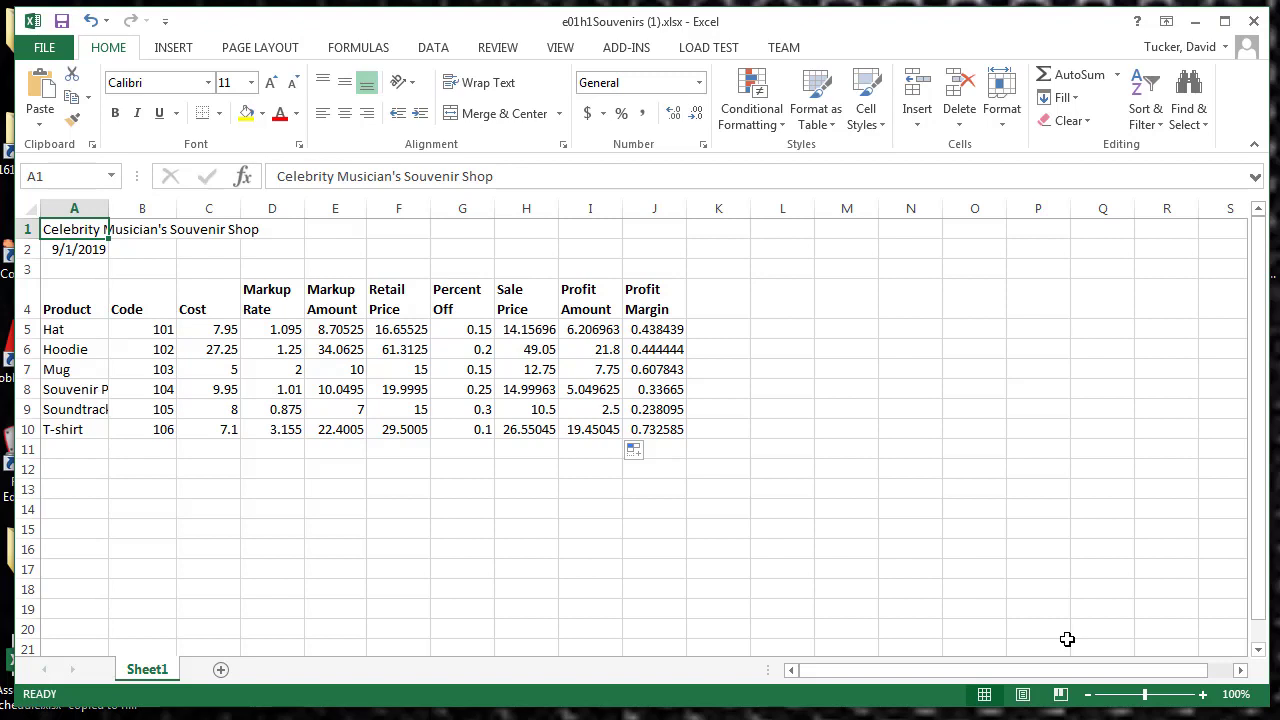
key(ctrl+grave)
key(ctrl+grave)
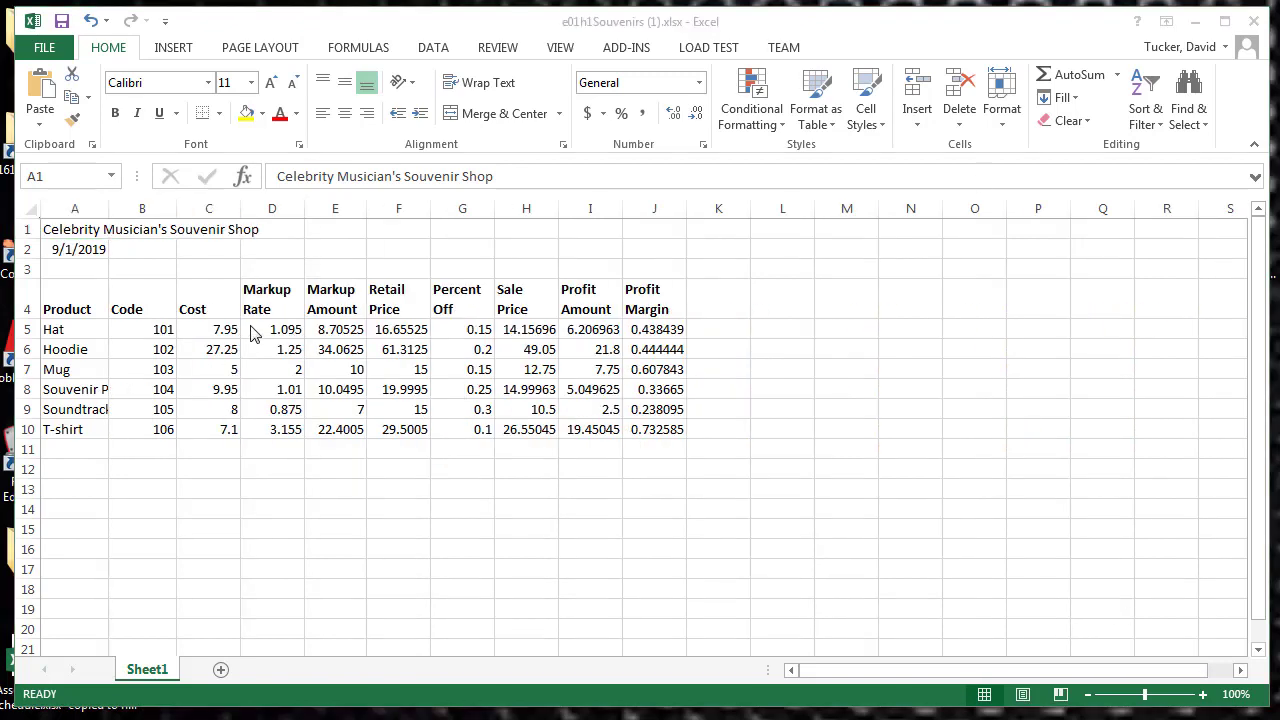
Step: Insert a blank row above the Hat row and enter the category heading Apparel in A5
click(24, 329)
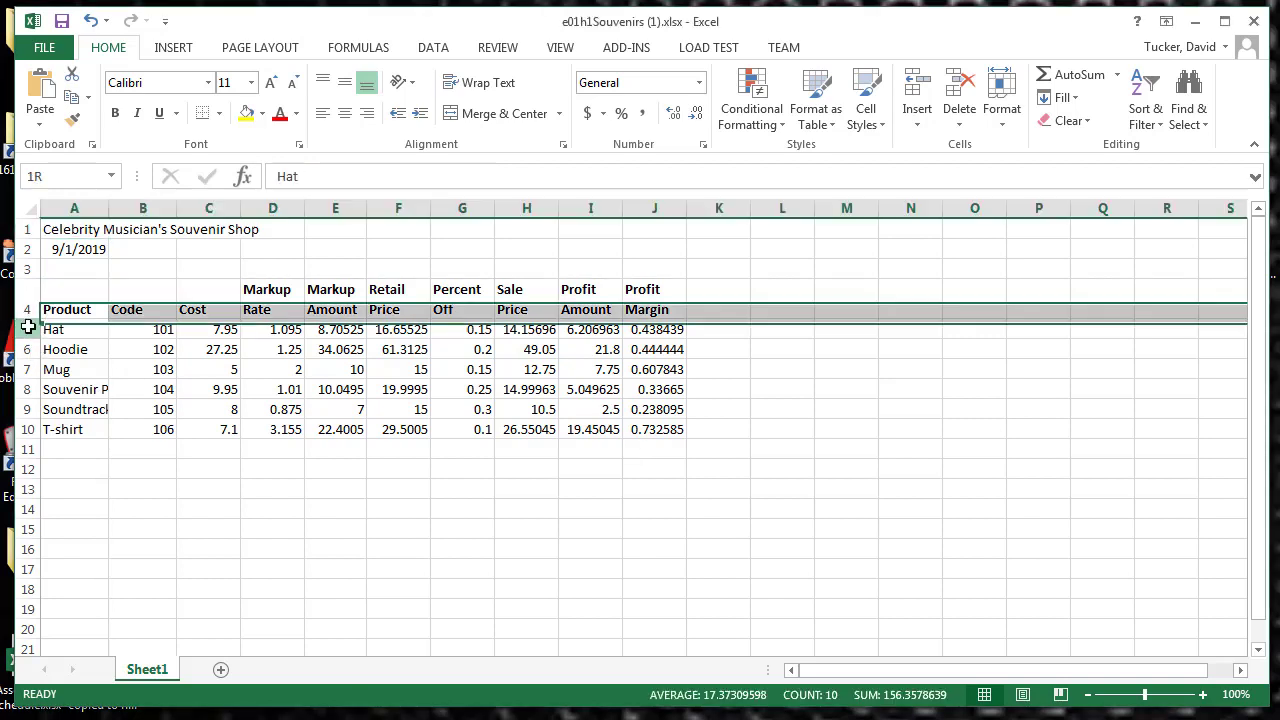
right_click(24, 329)
click(58, 467)
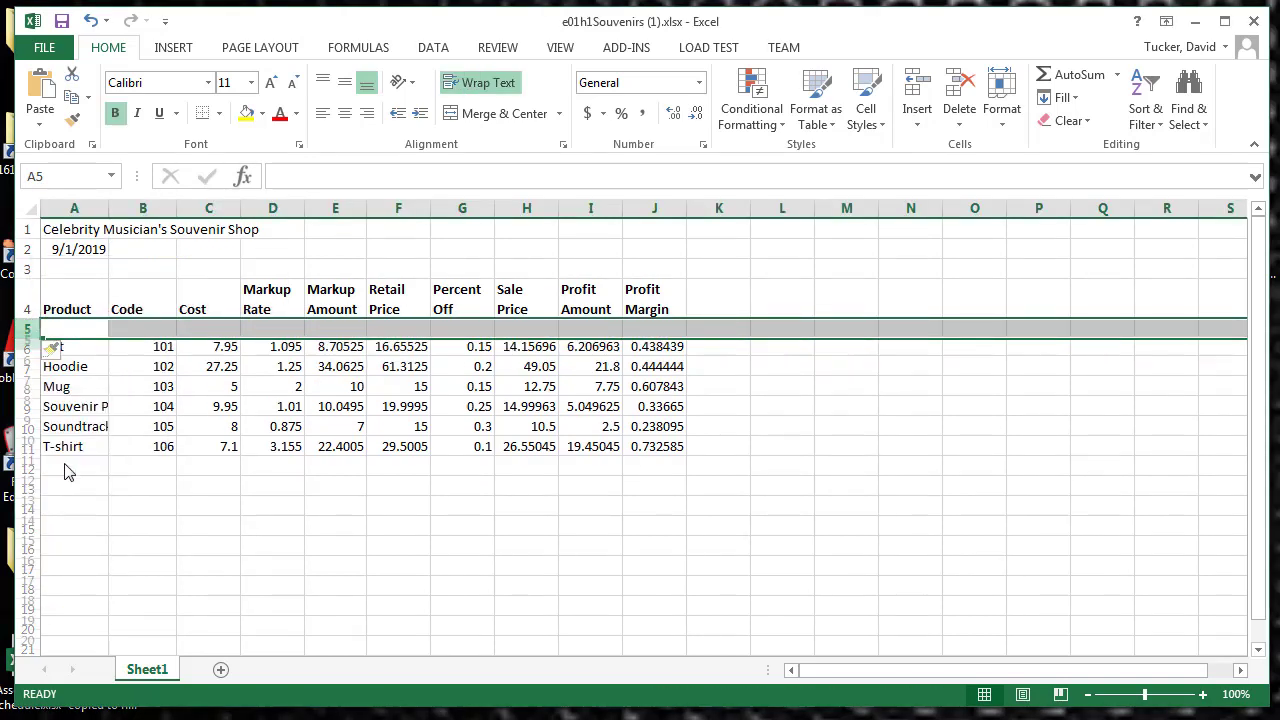
click(99, 328)
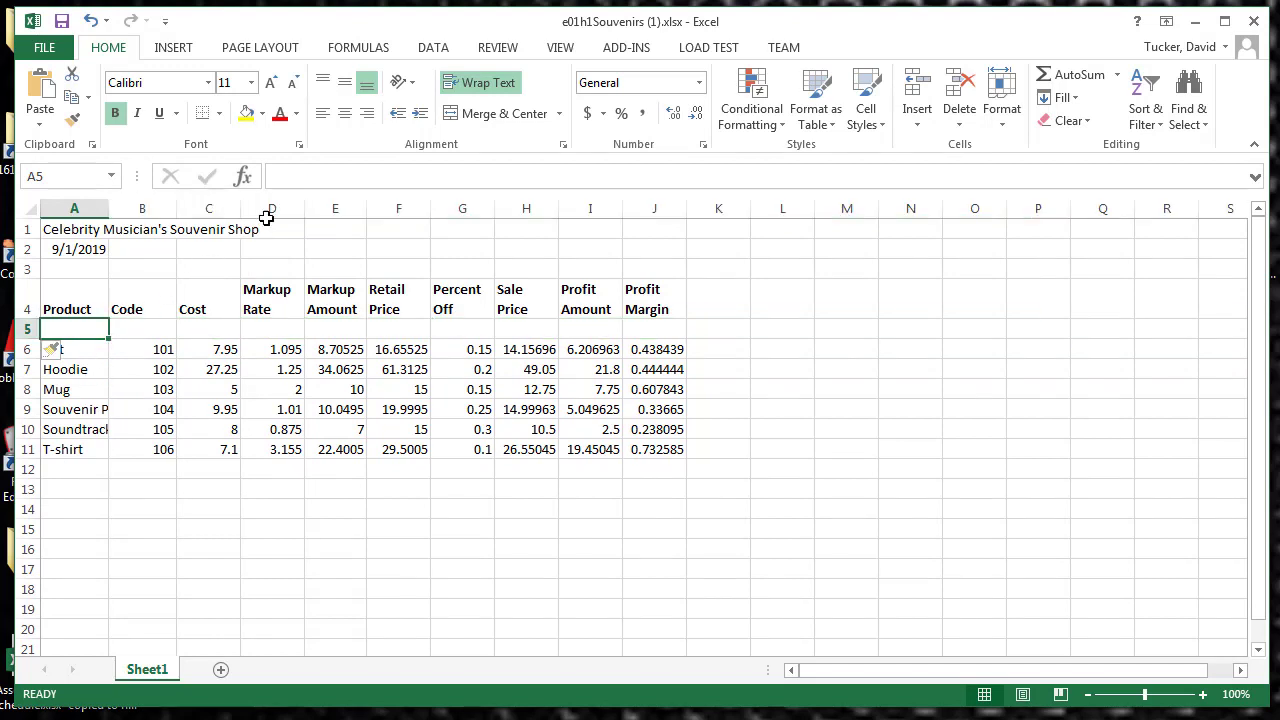
click(320, 182)
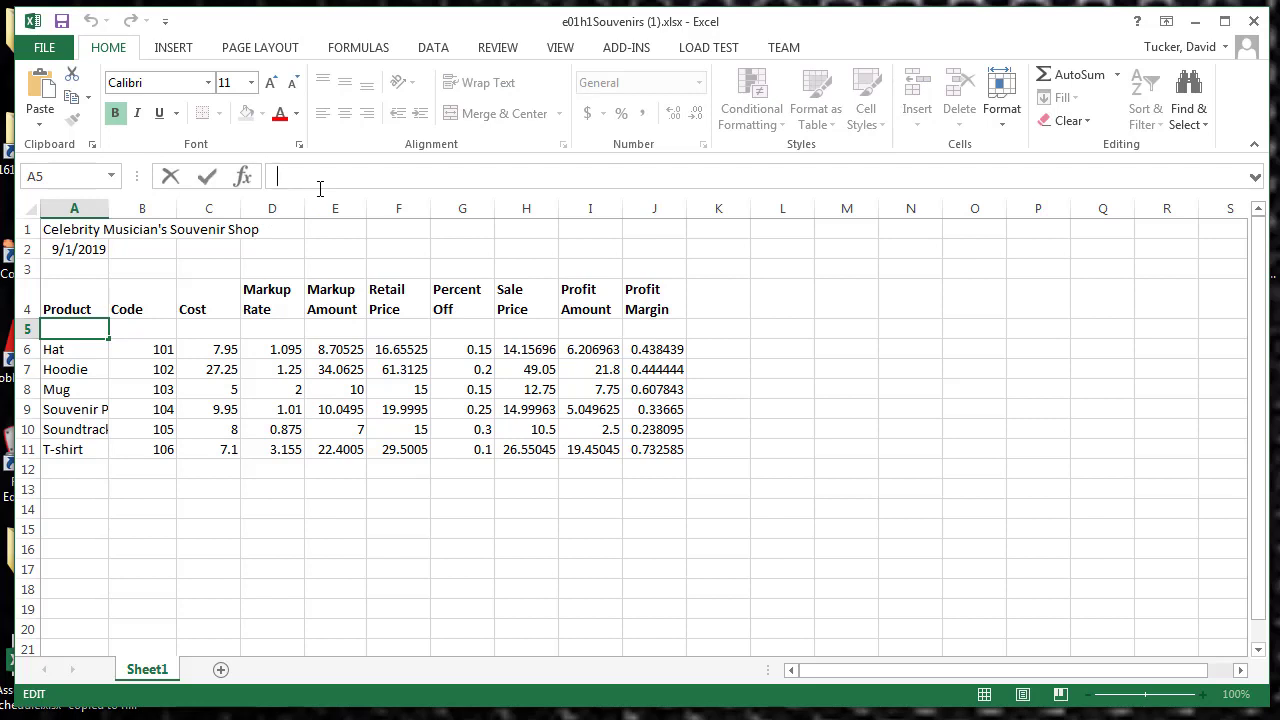
text(Apparel)
click(210, 177)
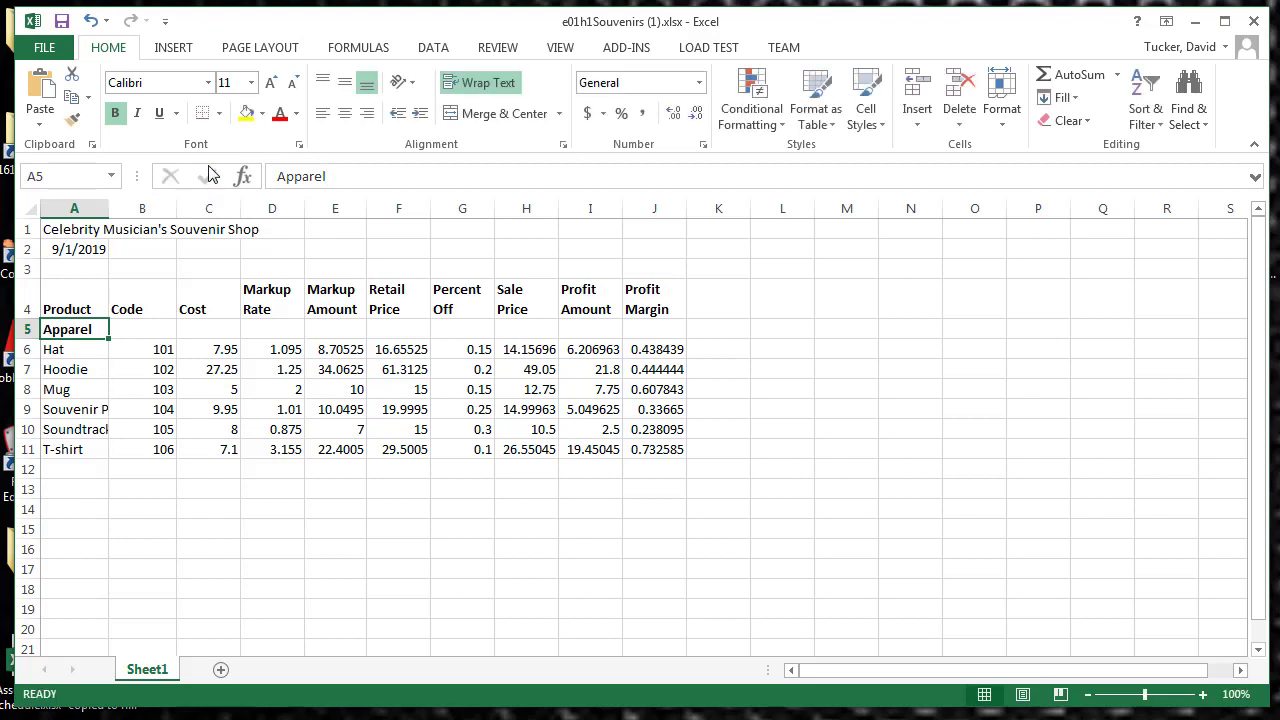
Step: Insert a blank row above the Mug row and enter the category heading Souvenirs in A8 in bold
click(24, 389)
right_click(22, 389)
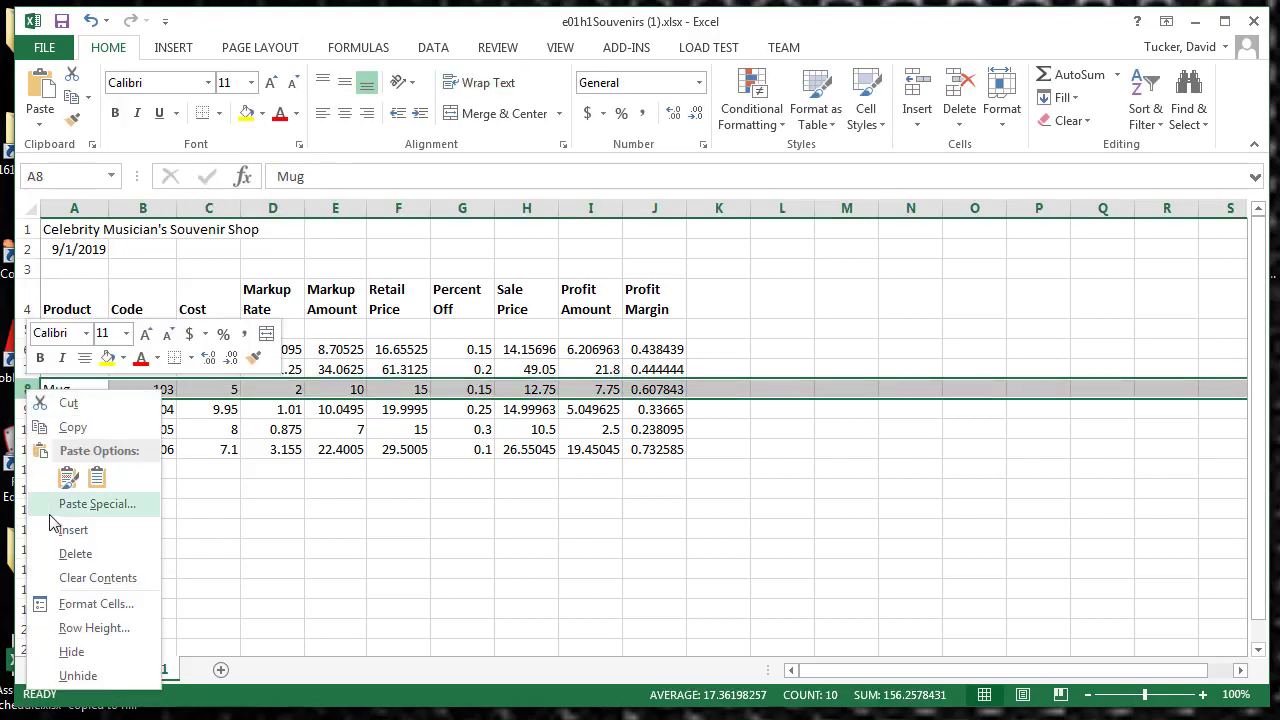
click(62, 528)
click(74, 386)
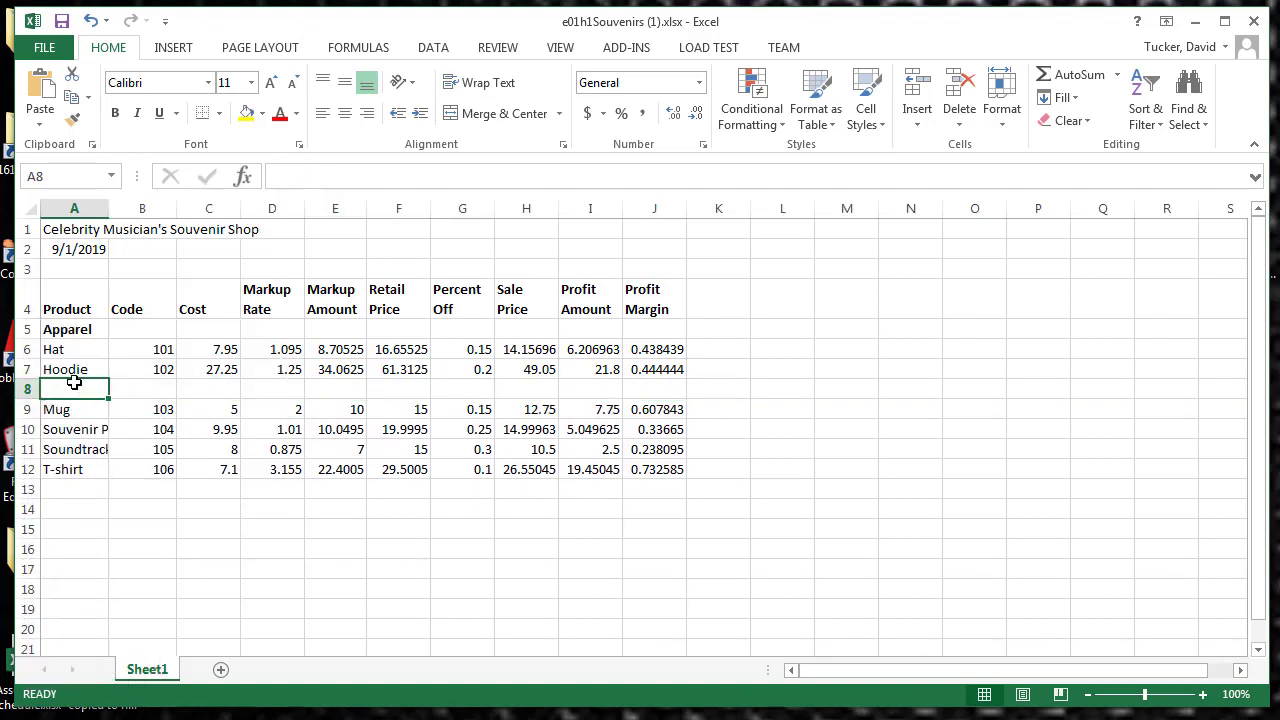
text(S)
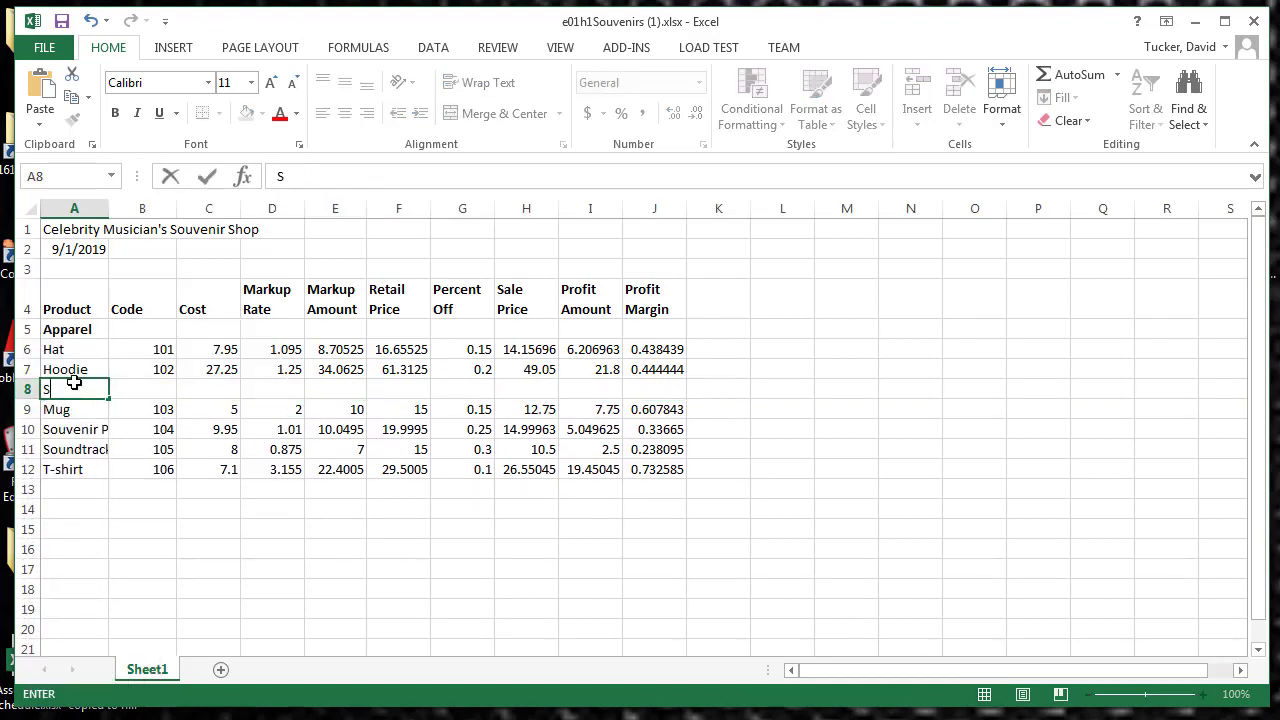
text(ouvenirs)
click(206, 180)
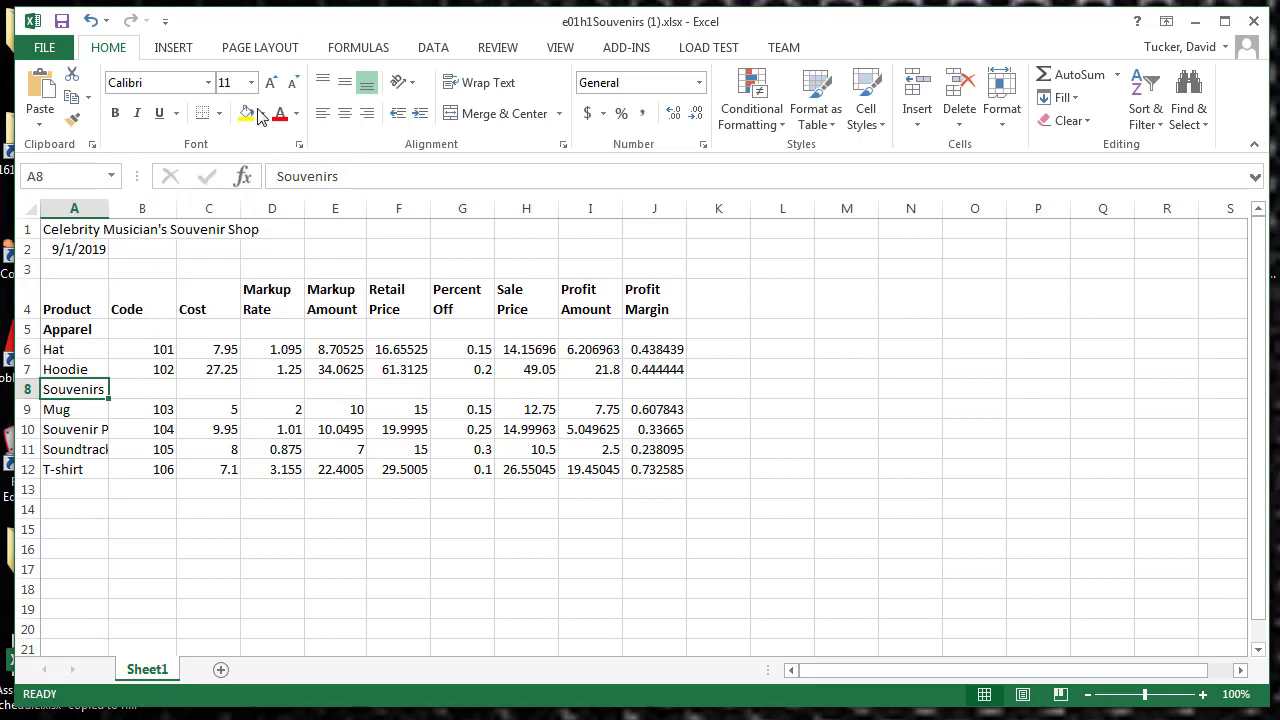
click(114, 115)
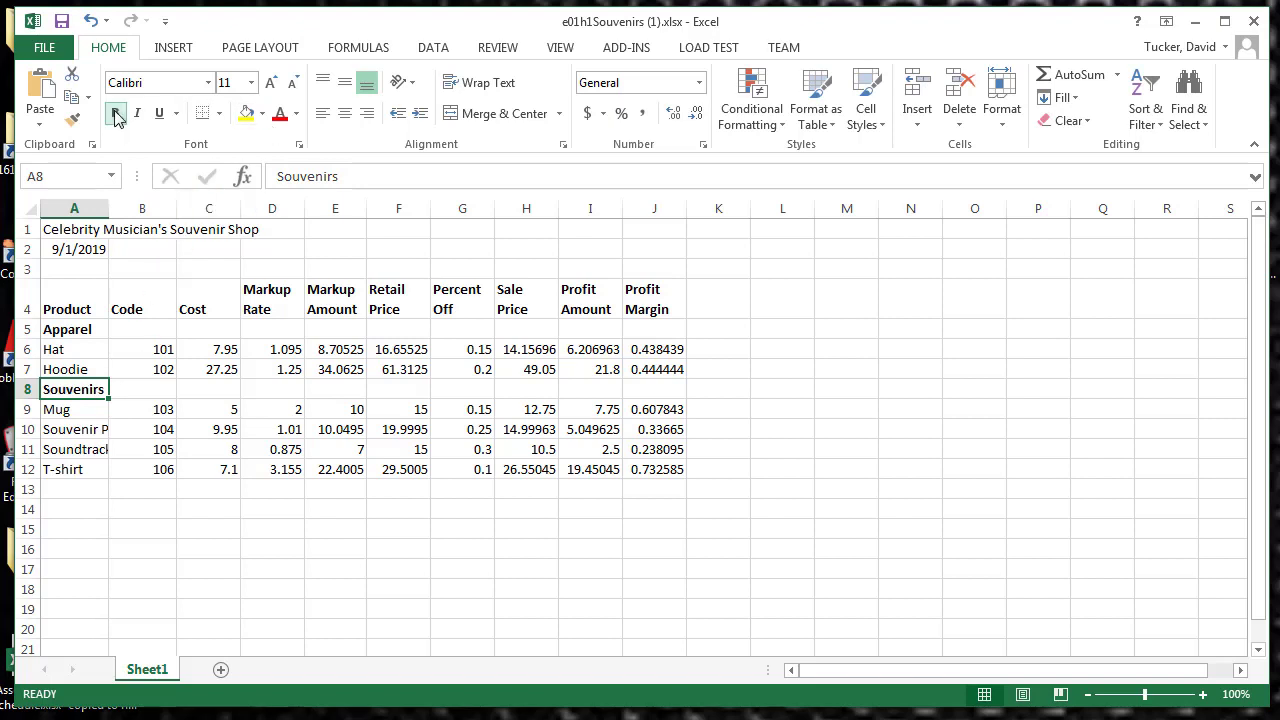
click(174, 548)
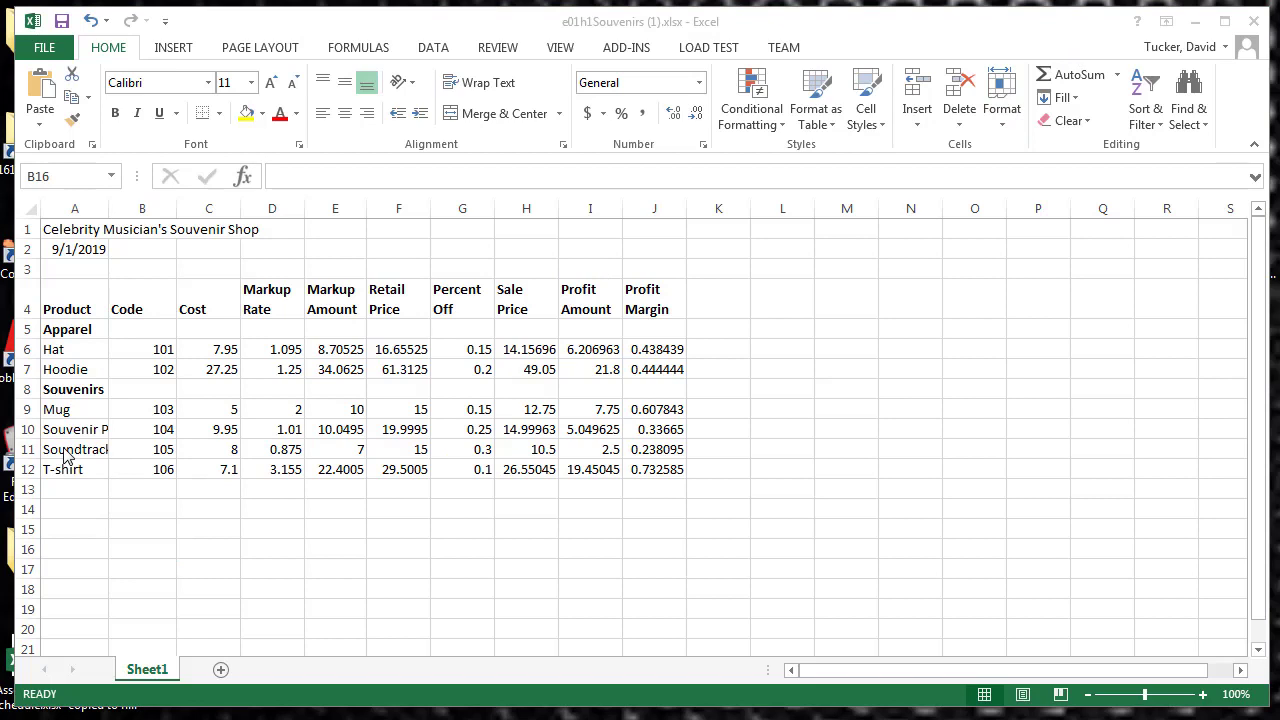
Step: Delete the Soundtrack CD row from the product list
click(27, 449)
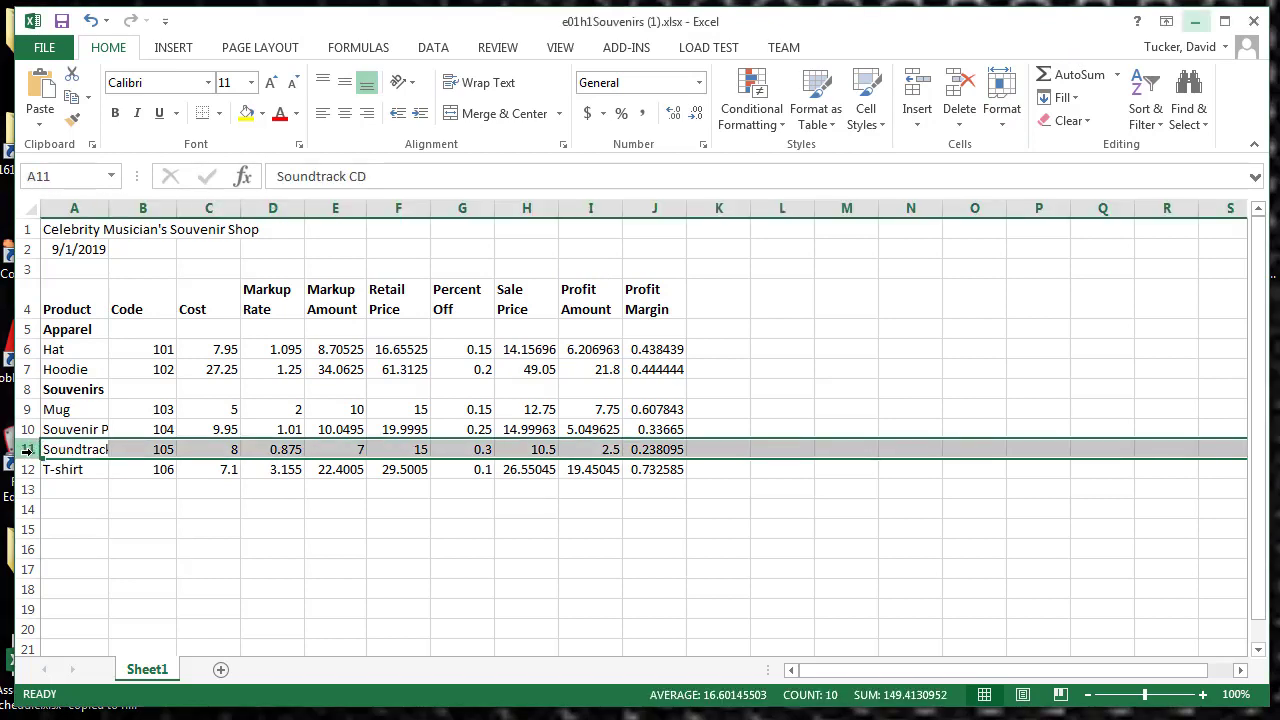
right_click(27, 449)
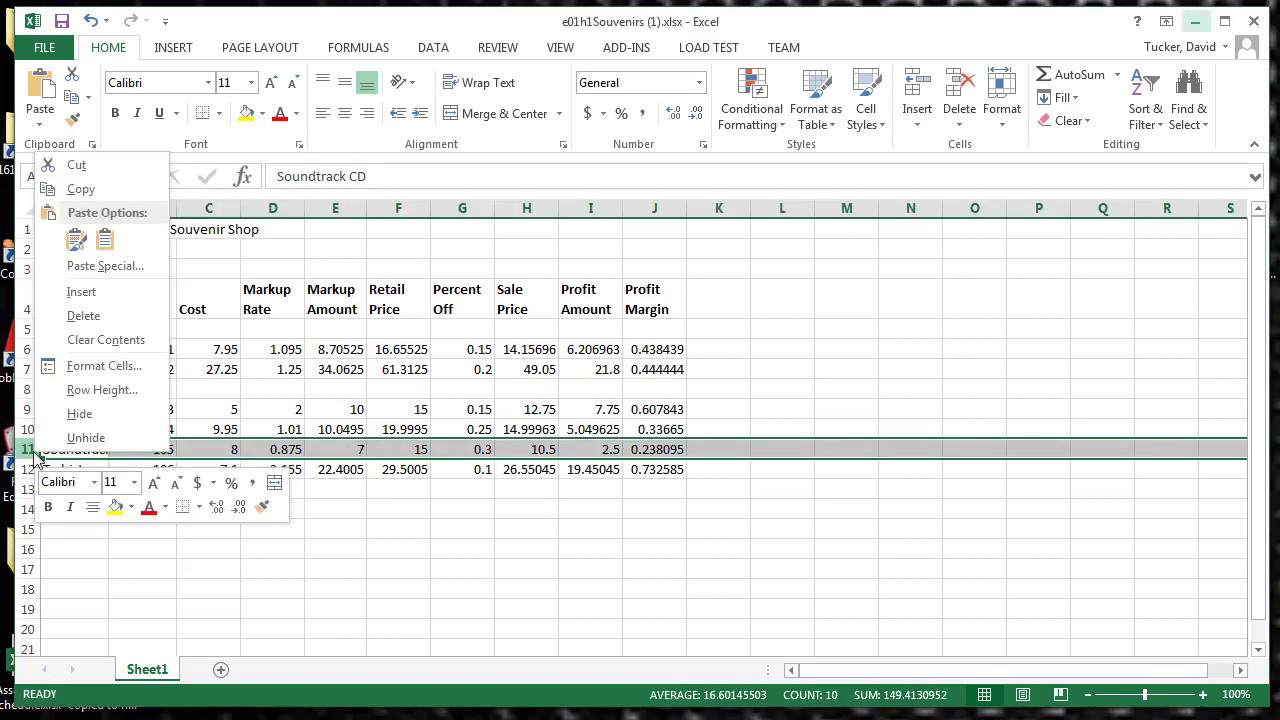
click(93, 324)
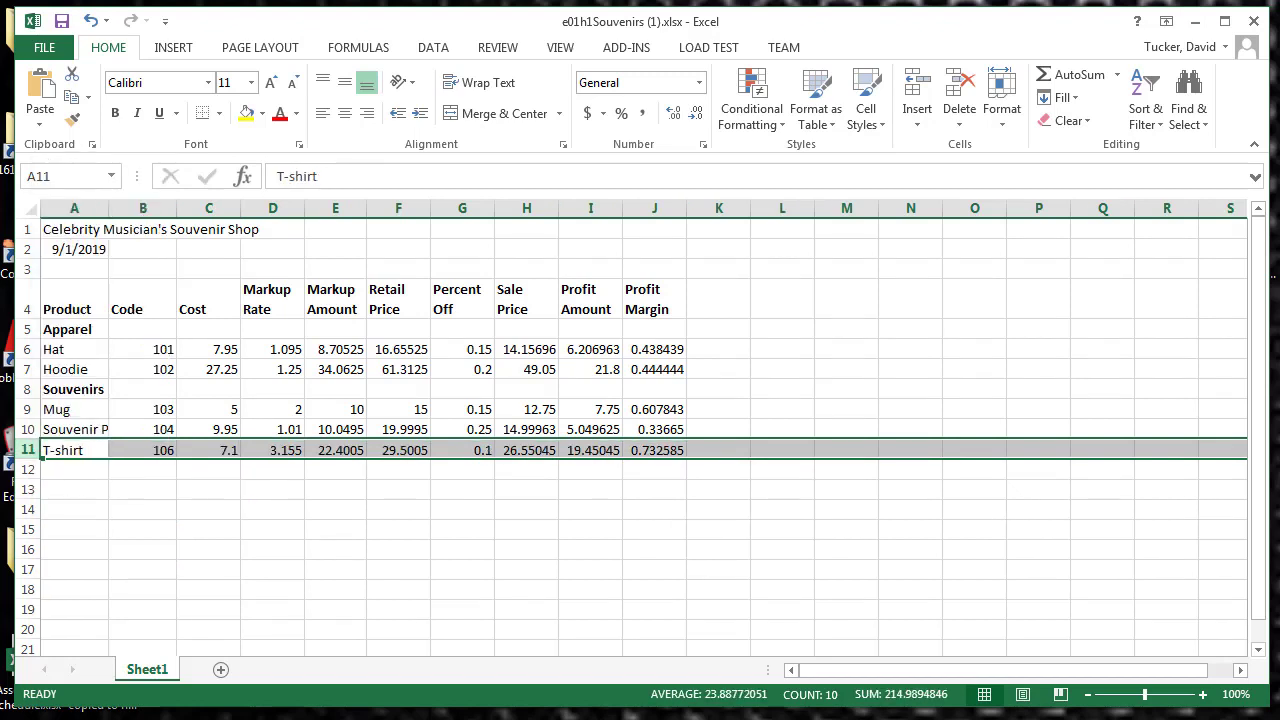
Step: Hide column B, which holds the product codes
click(143, 207)
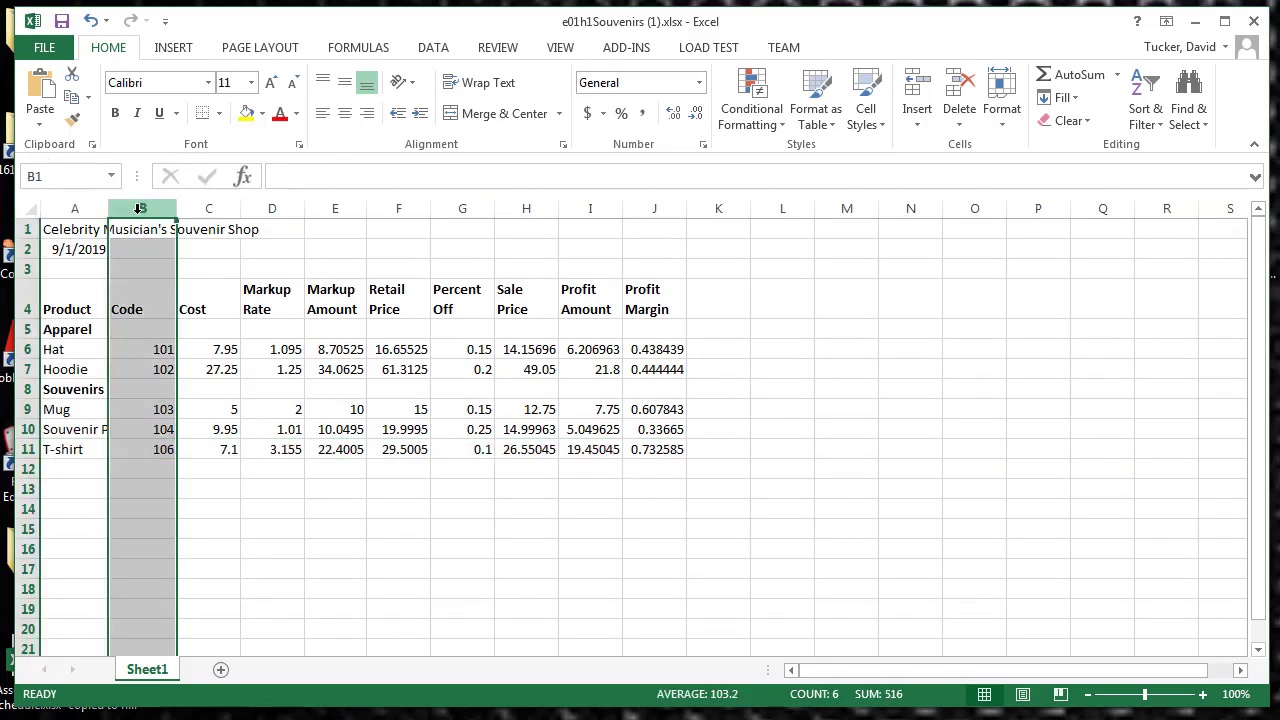
right_click(140, 208)
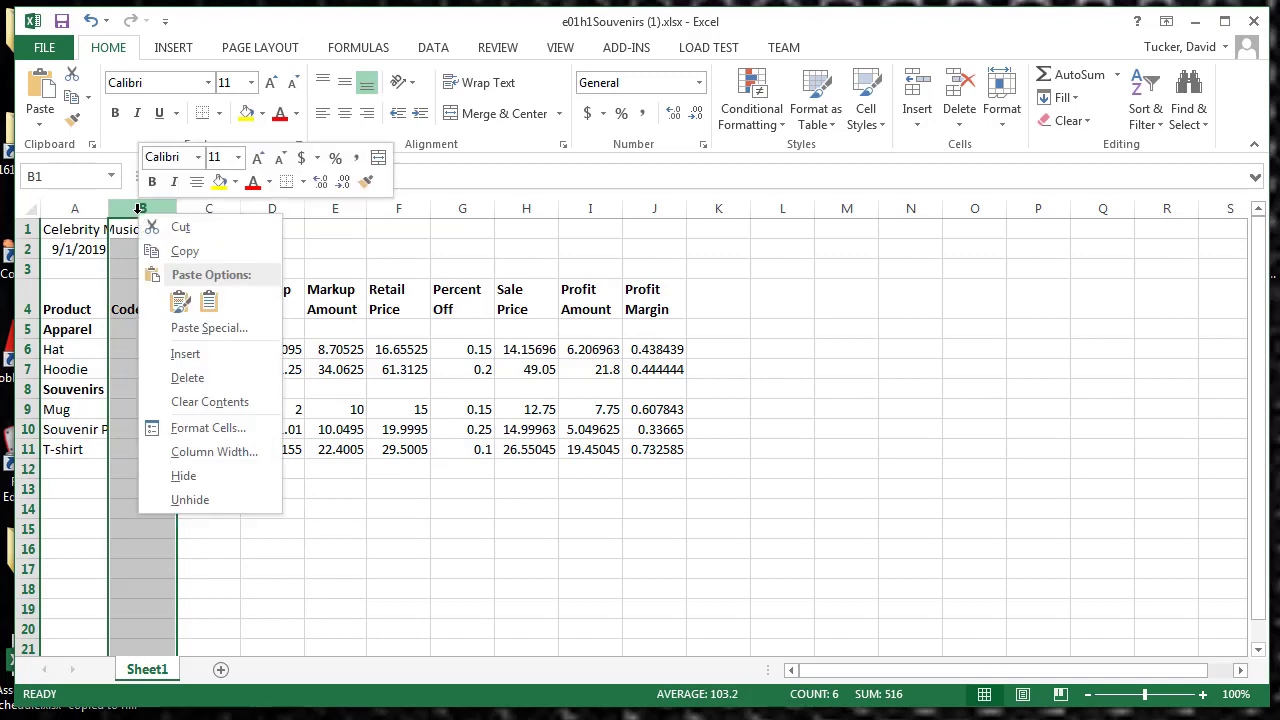
click(172, 480)
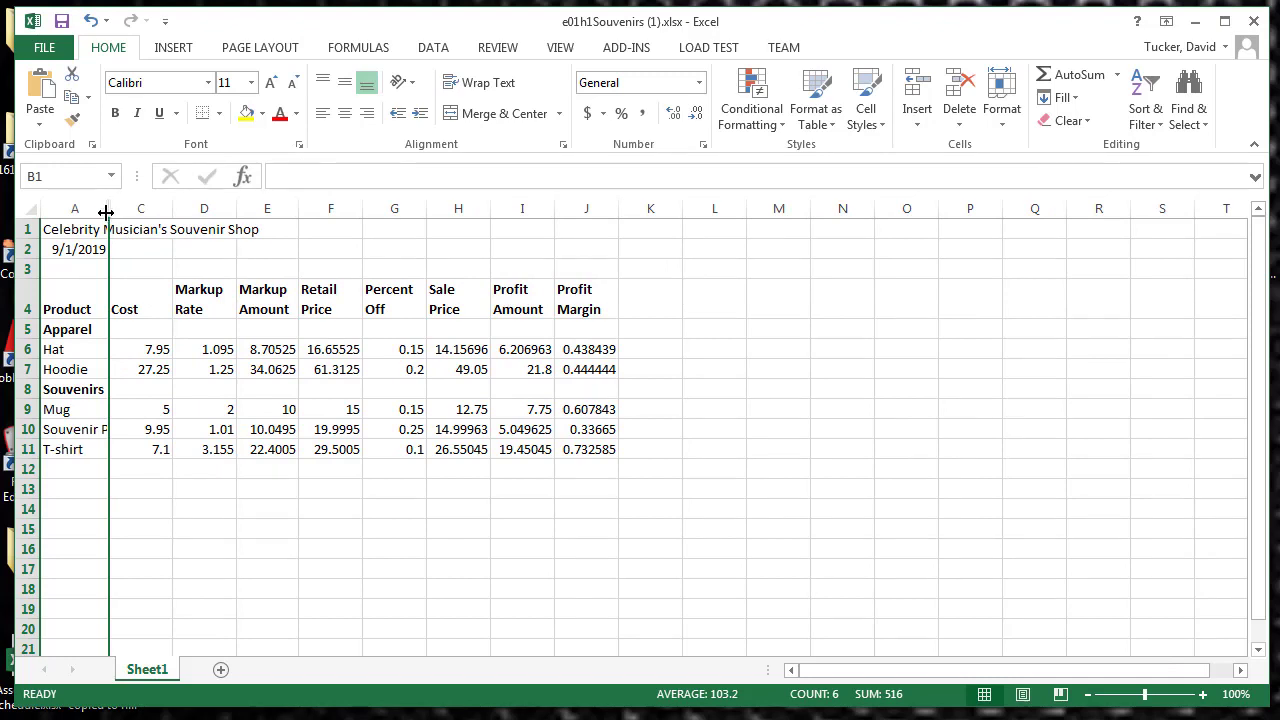
Step: Reveal the hidden column B at a narrow width and undo that width change
drag(108, 210, 140, 208)
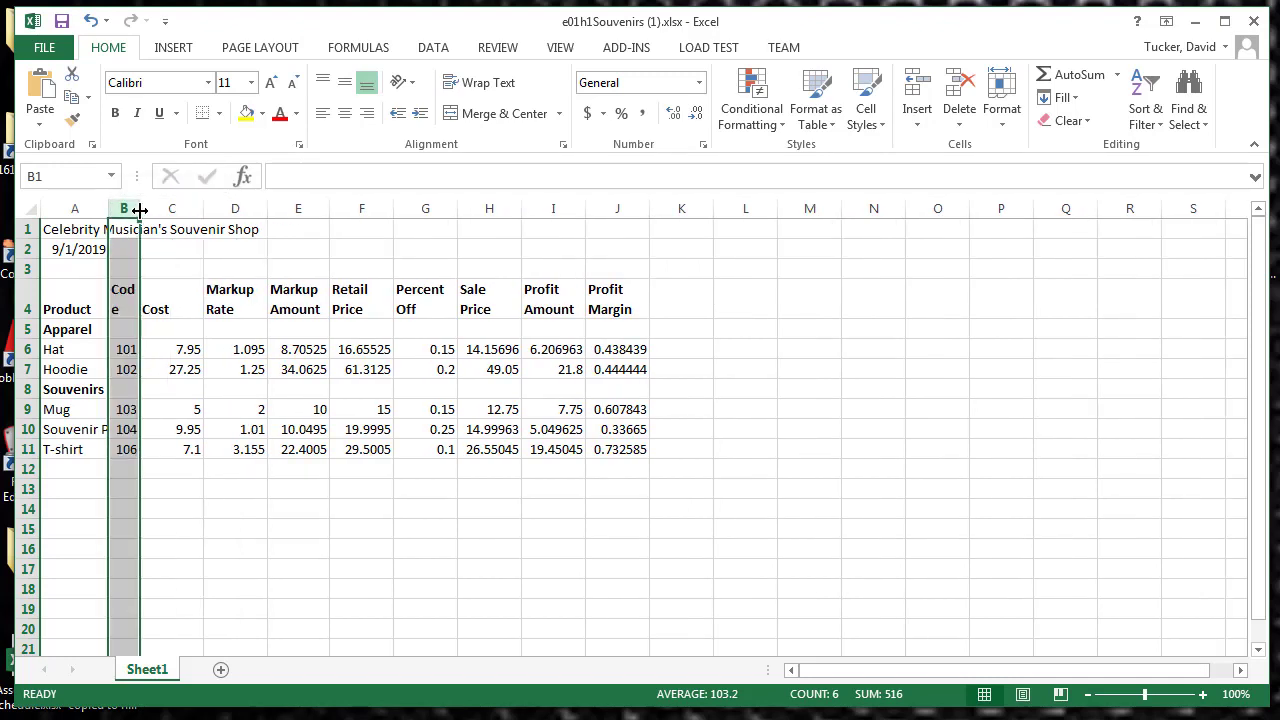
click(89, 20)
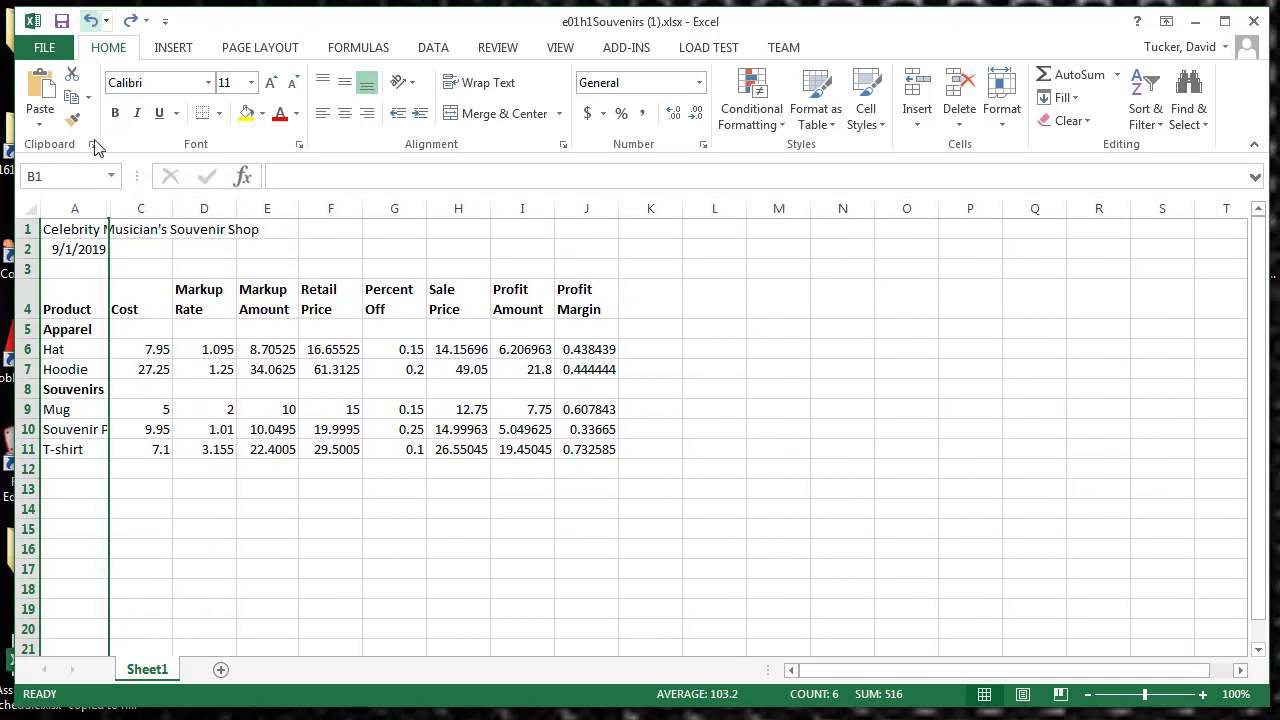
click(205, 547)
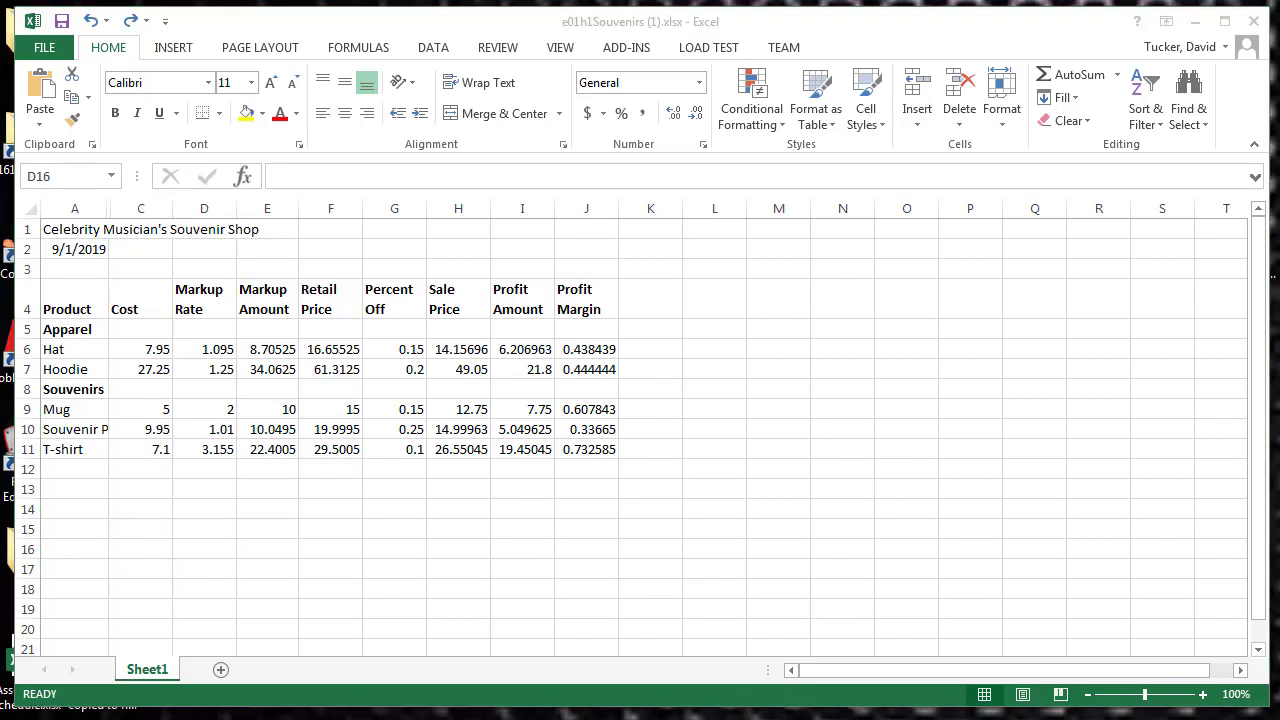
Step: Set the height of title row 1 to 30 and middle-align its contents vertically
click(27, 226)
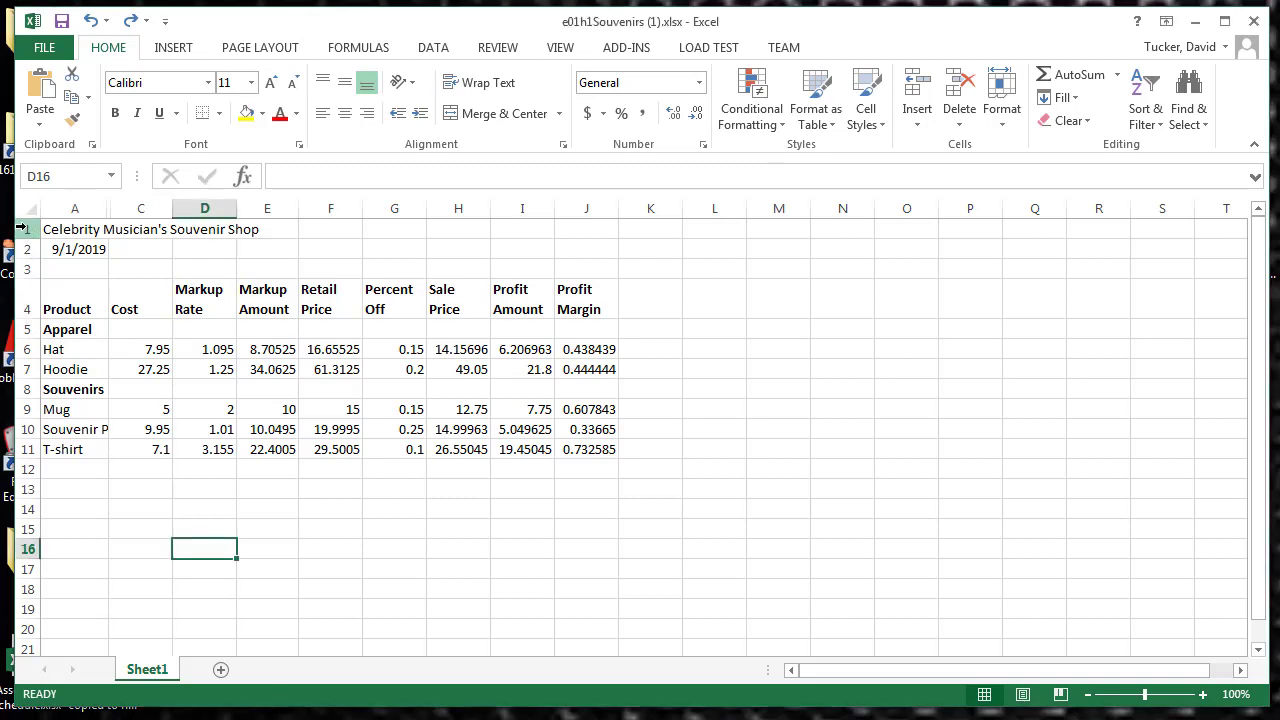
click(27, 227)
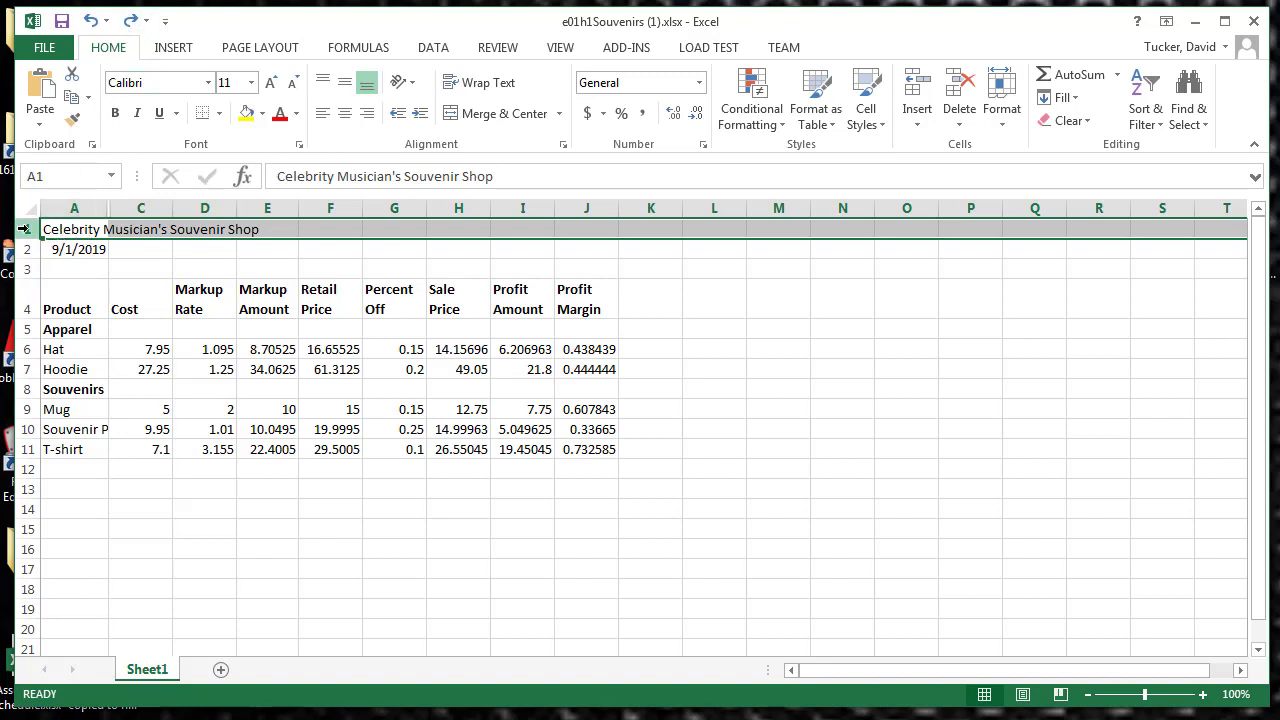
click(1004, 125)
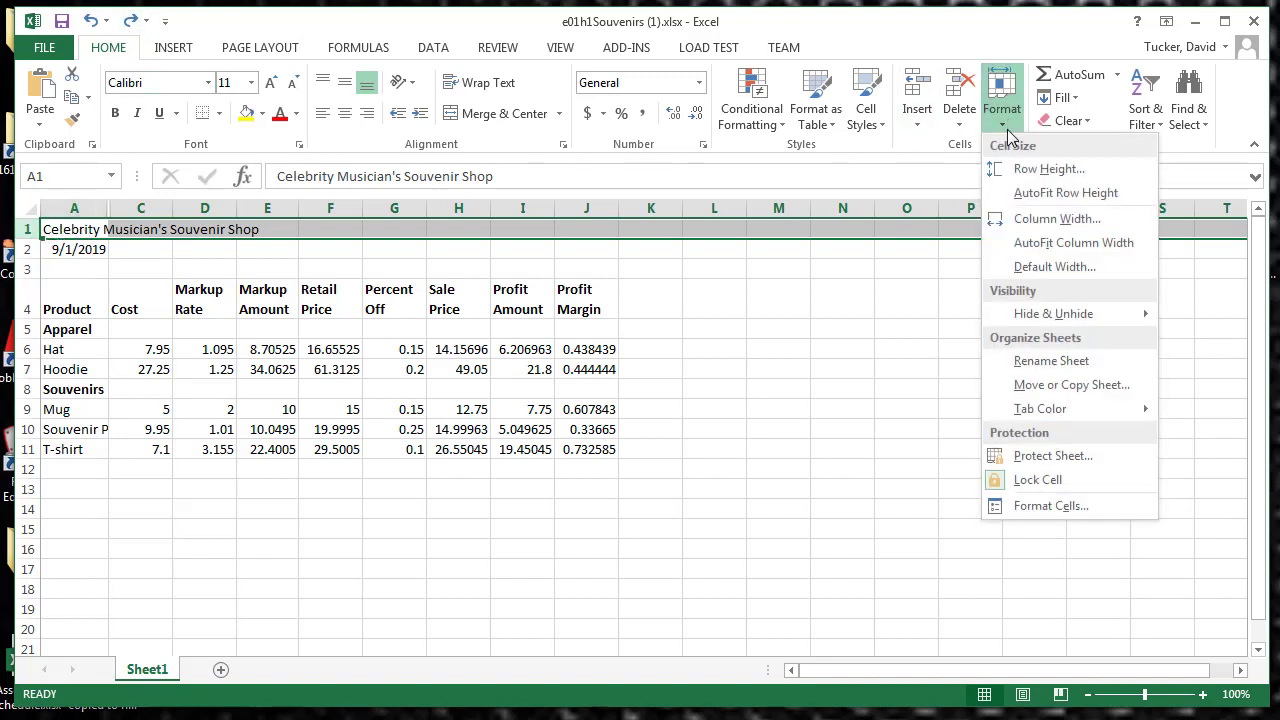
click(1023, 168)
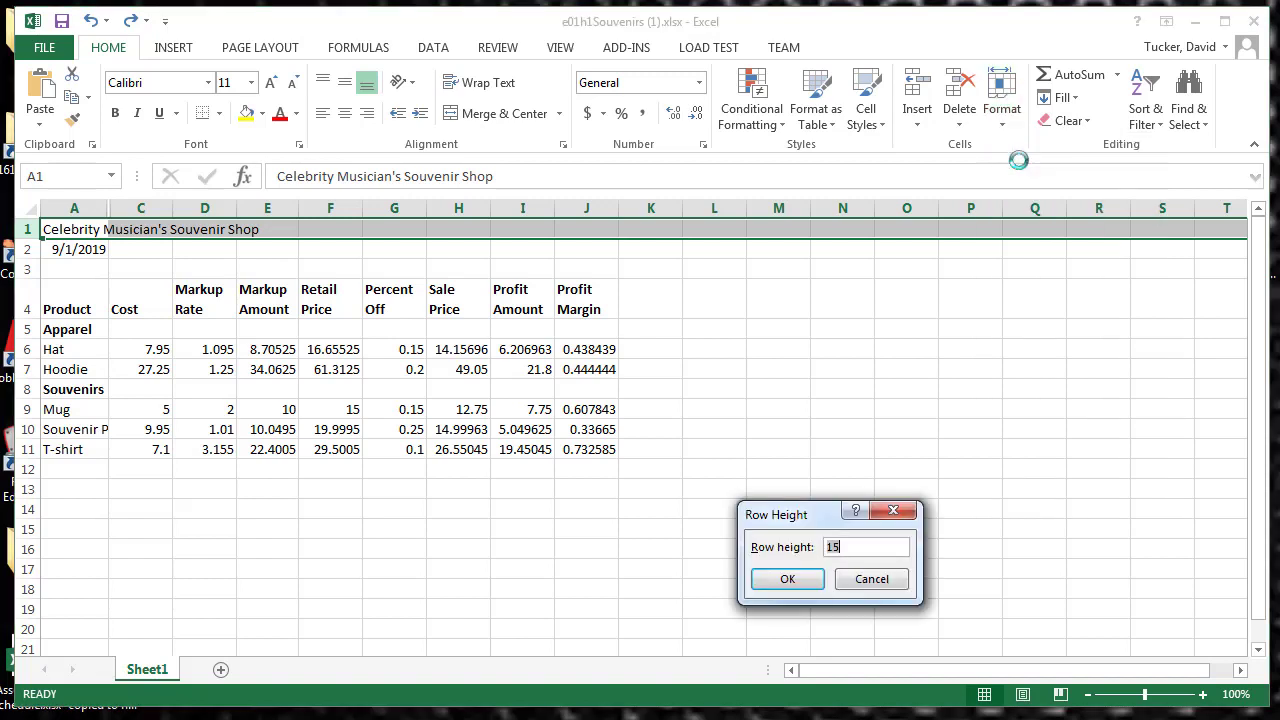
text(30)
click(818, 579)
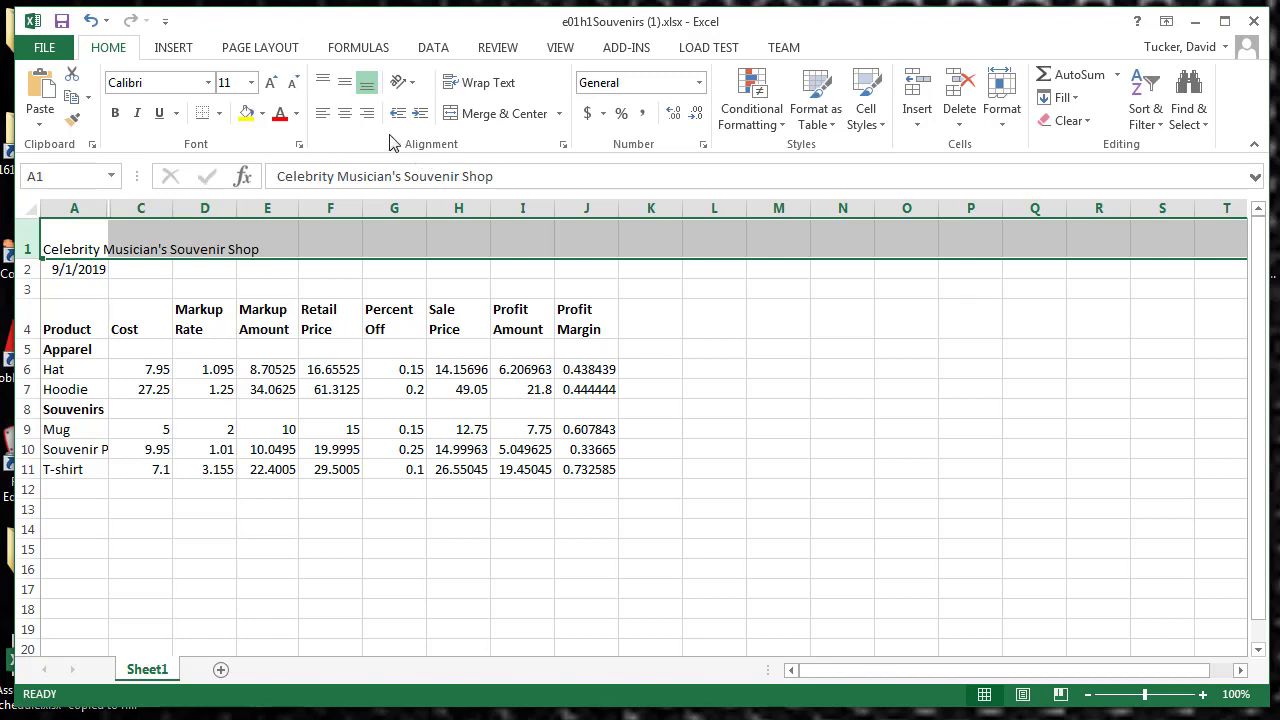
click(344, 84)
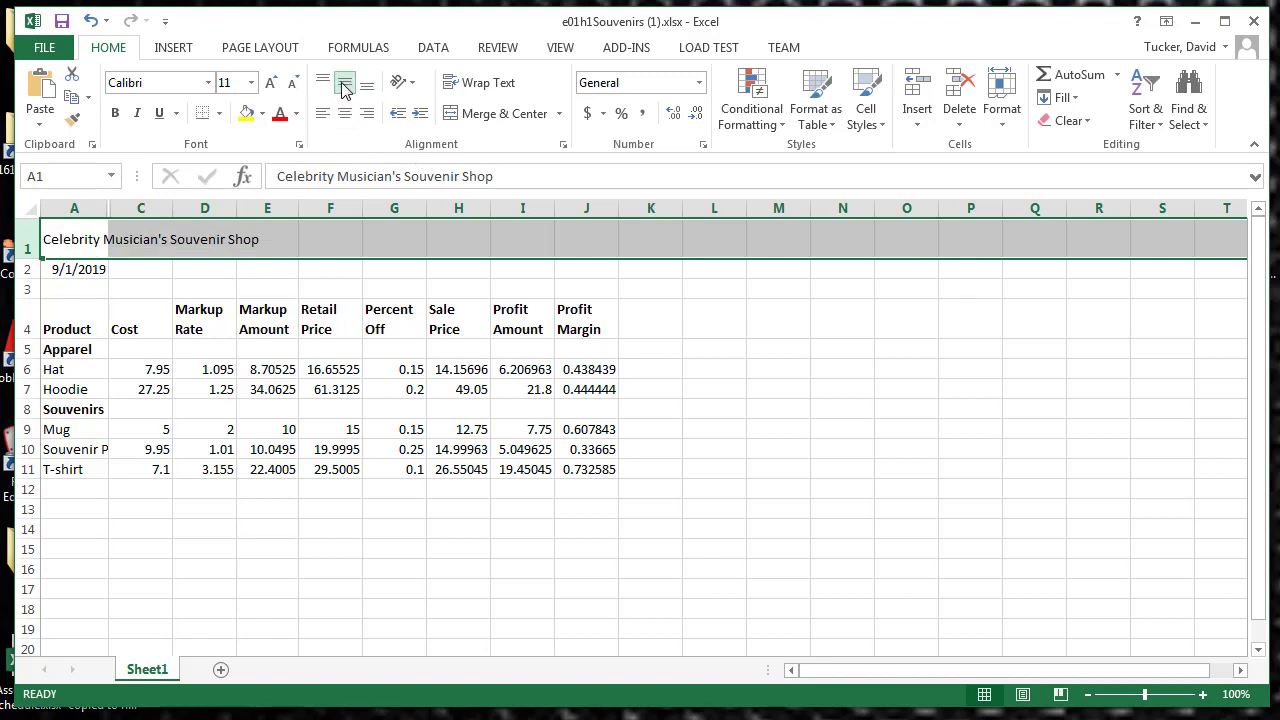
Step: Format the text in title row 1 as dark red, bold, font size 20
click(296, 113)
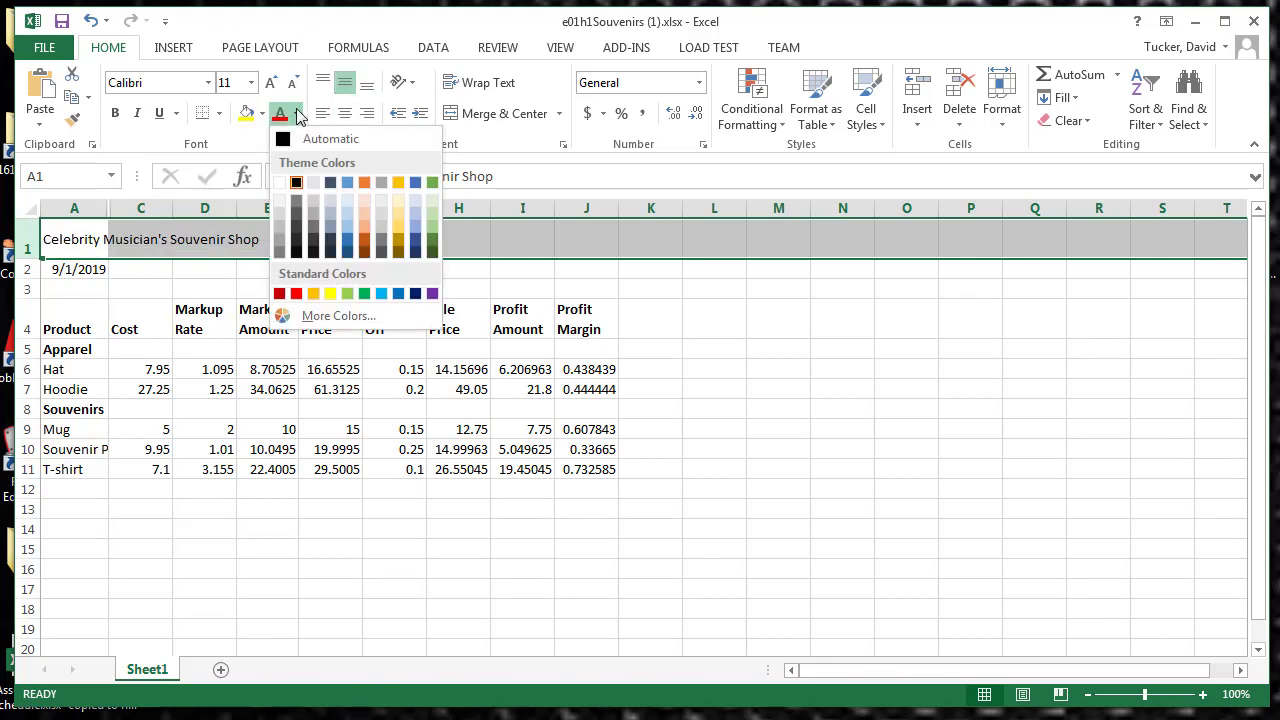
click(279, 293)
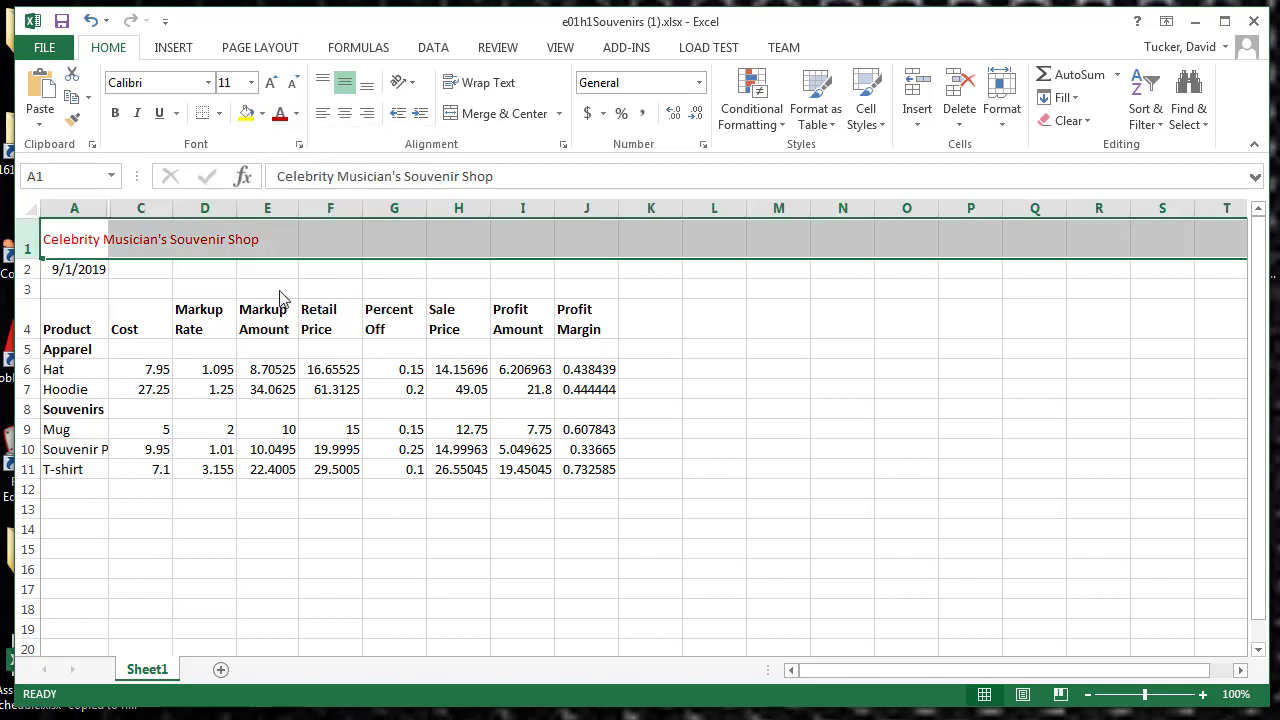
click(116, 116)
click(251, 82)
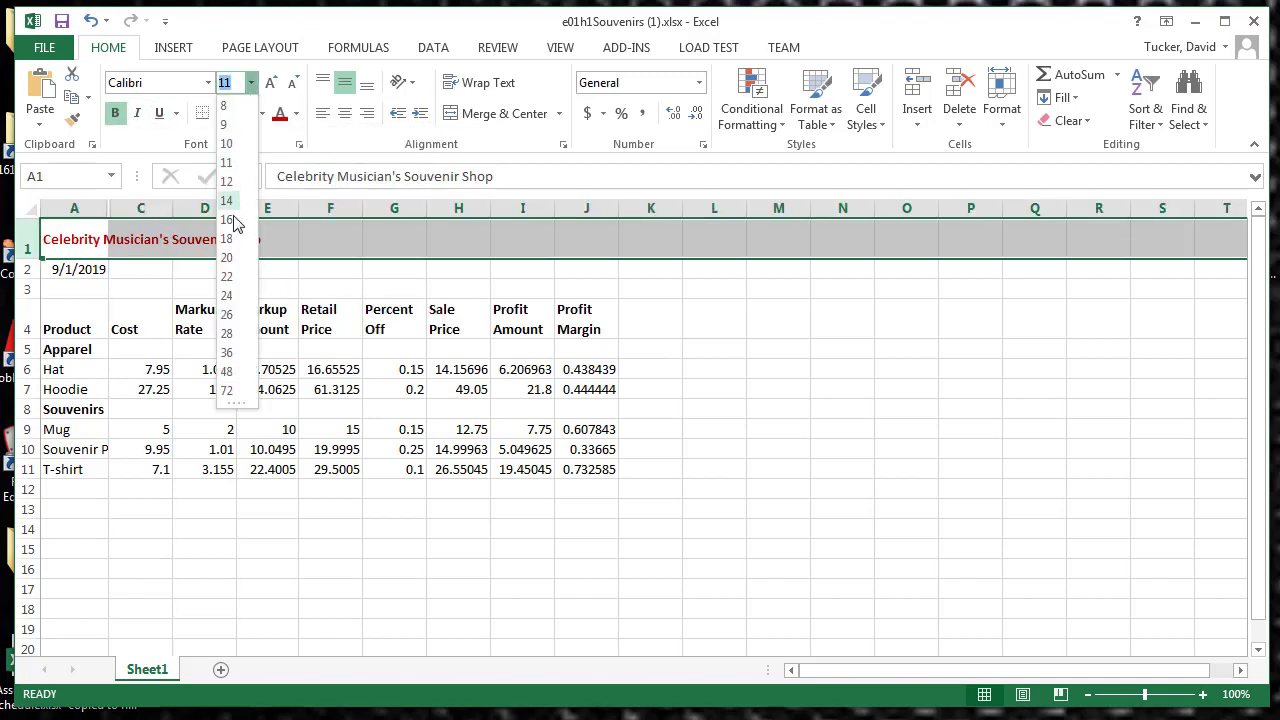
click(229, 262)
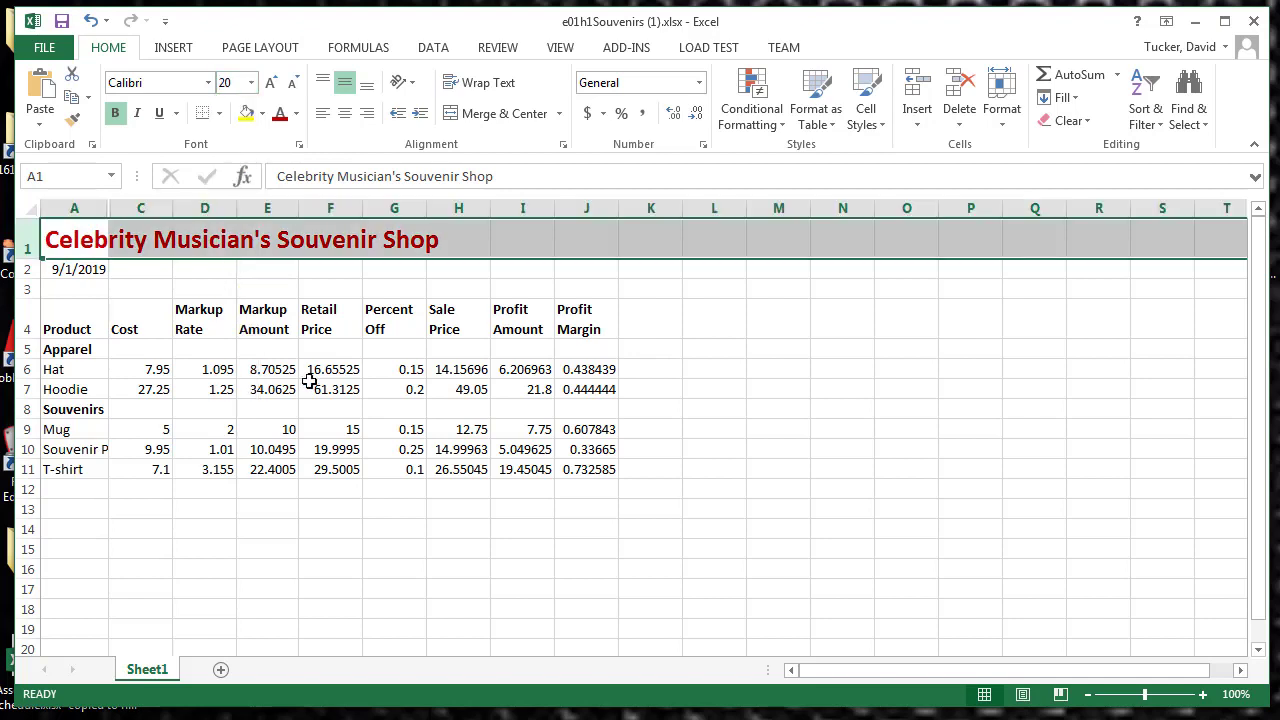
Step: Copy the souvenir table range A1:J11 and add a new blank worksheet
click(389, 469)
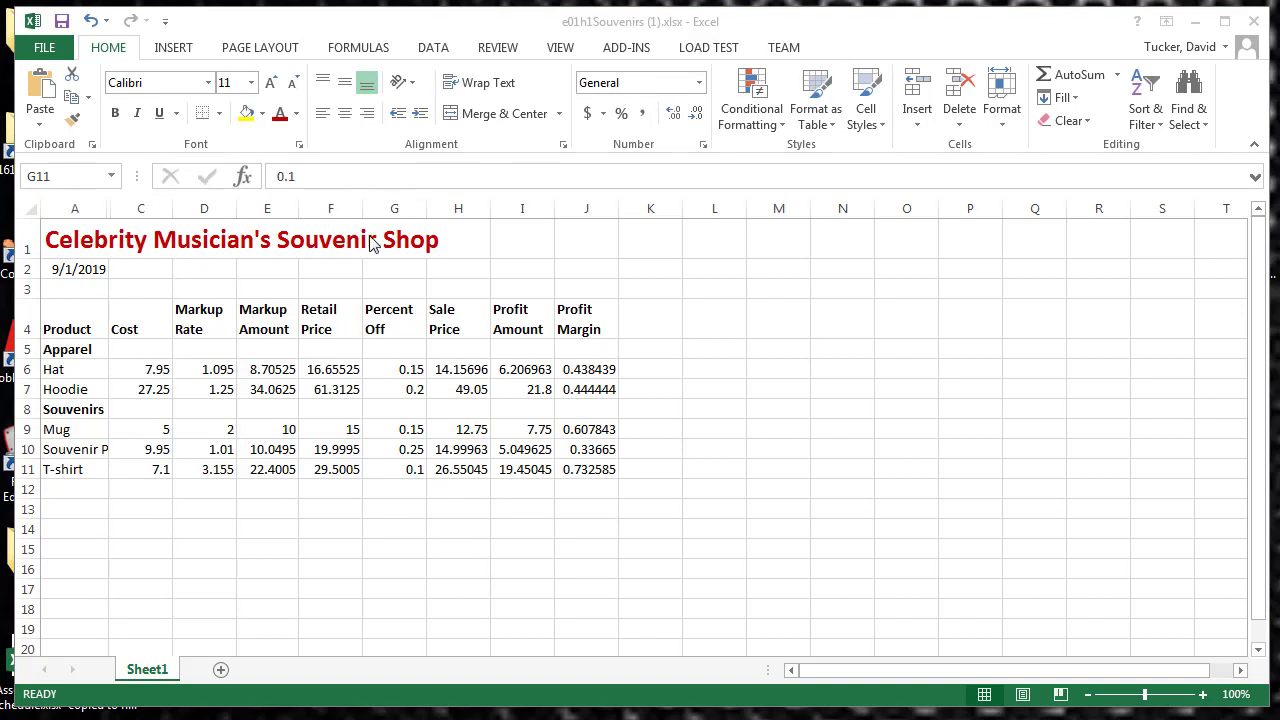
drag(75, 245, 606, 466)
right_click(574, 400)
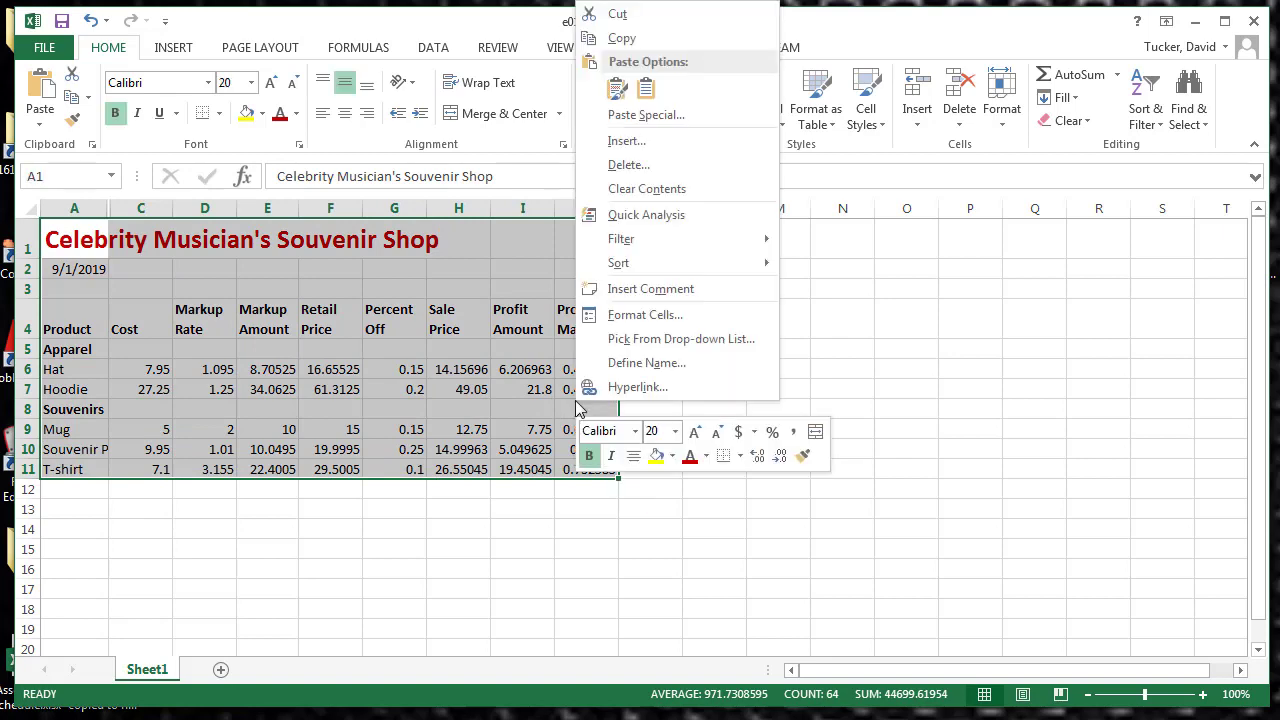
click(630, 45)
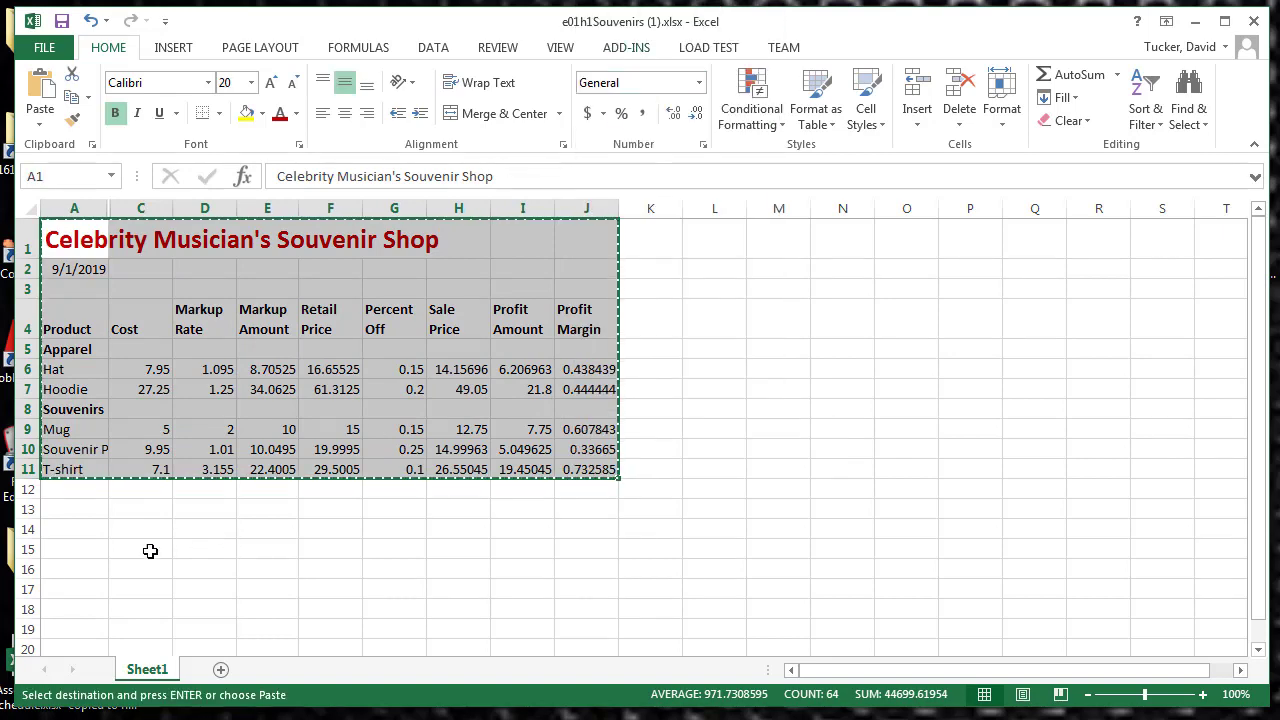
click(221, 669)
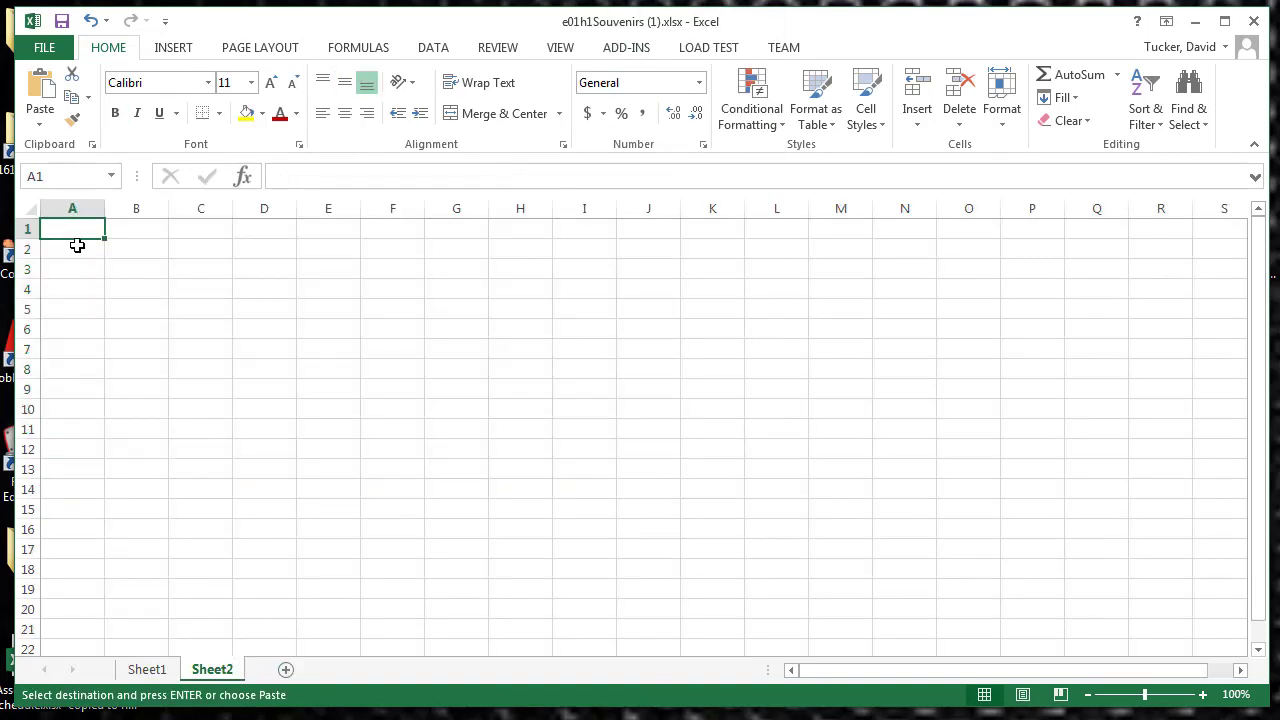
click(74, 247)
right_click(75, 247)
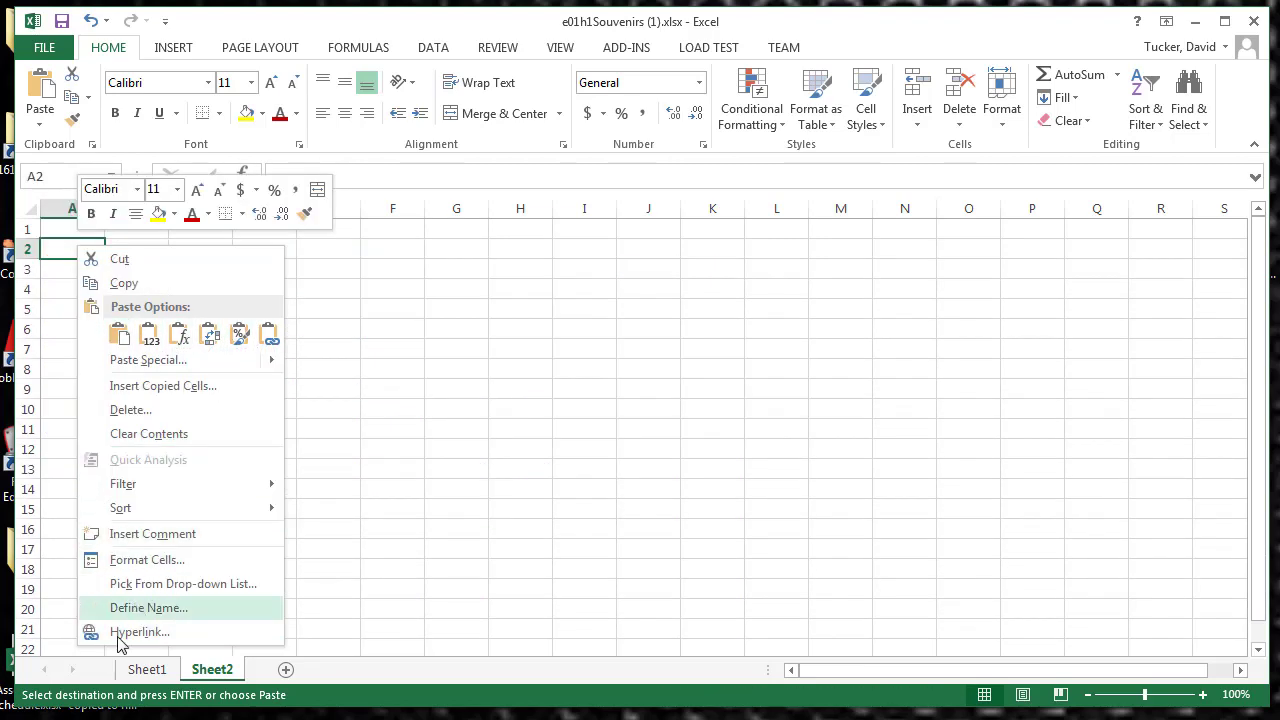
key(Escape)
click(160, 671)
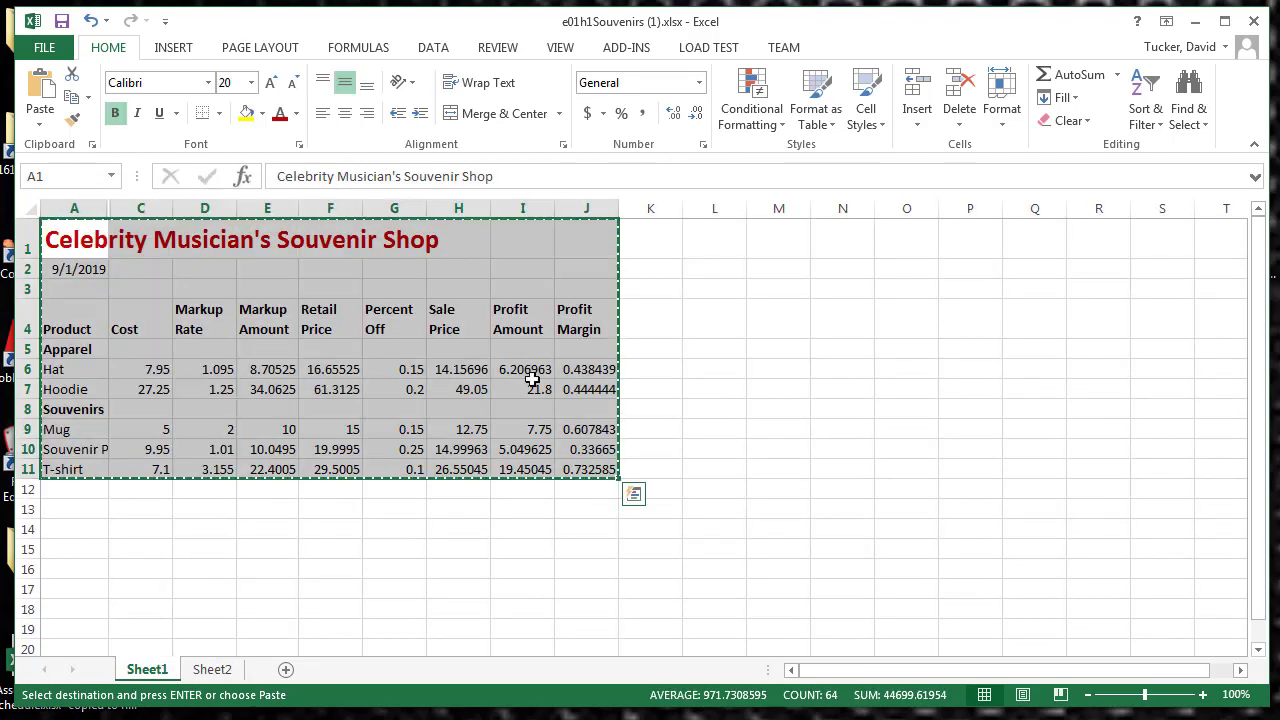
key(Escape)
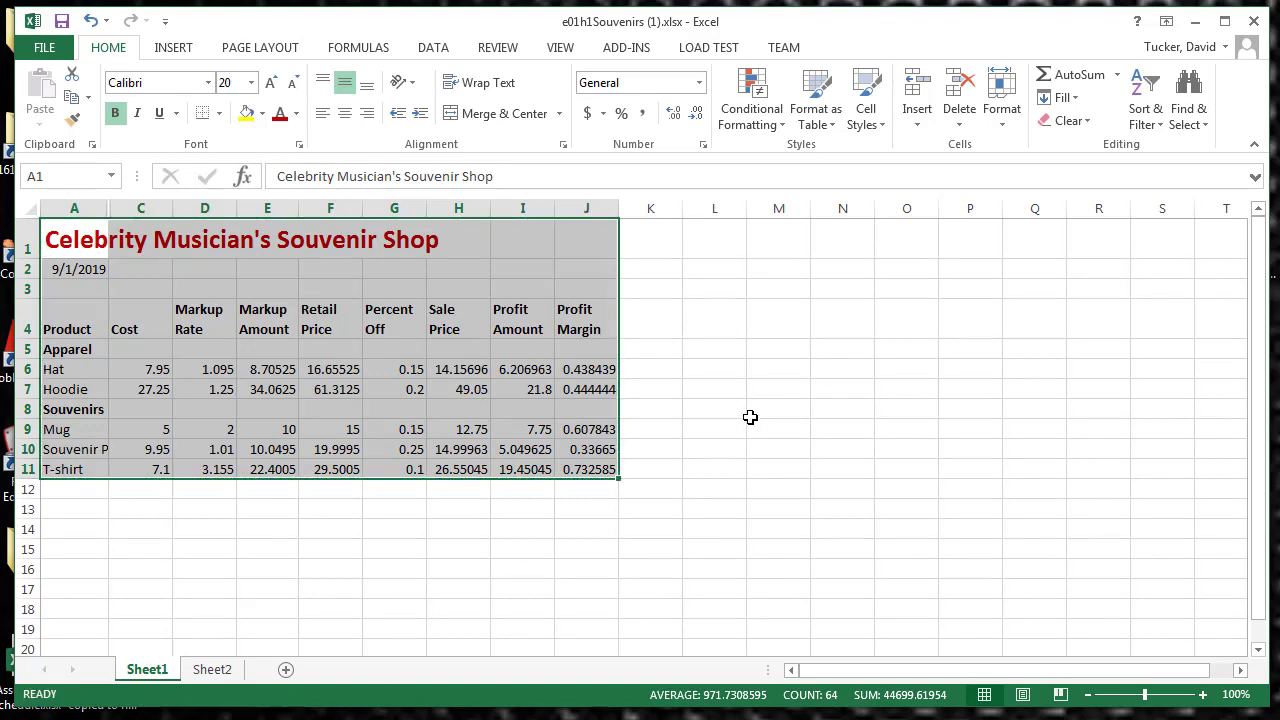
click(750, 417)
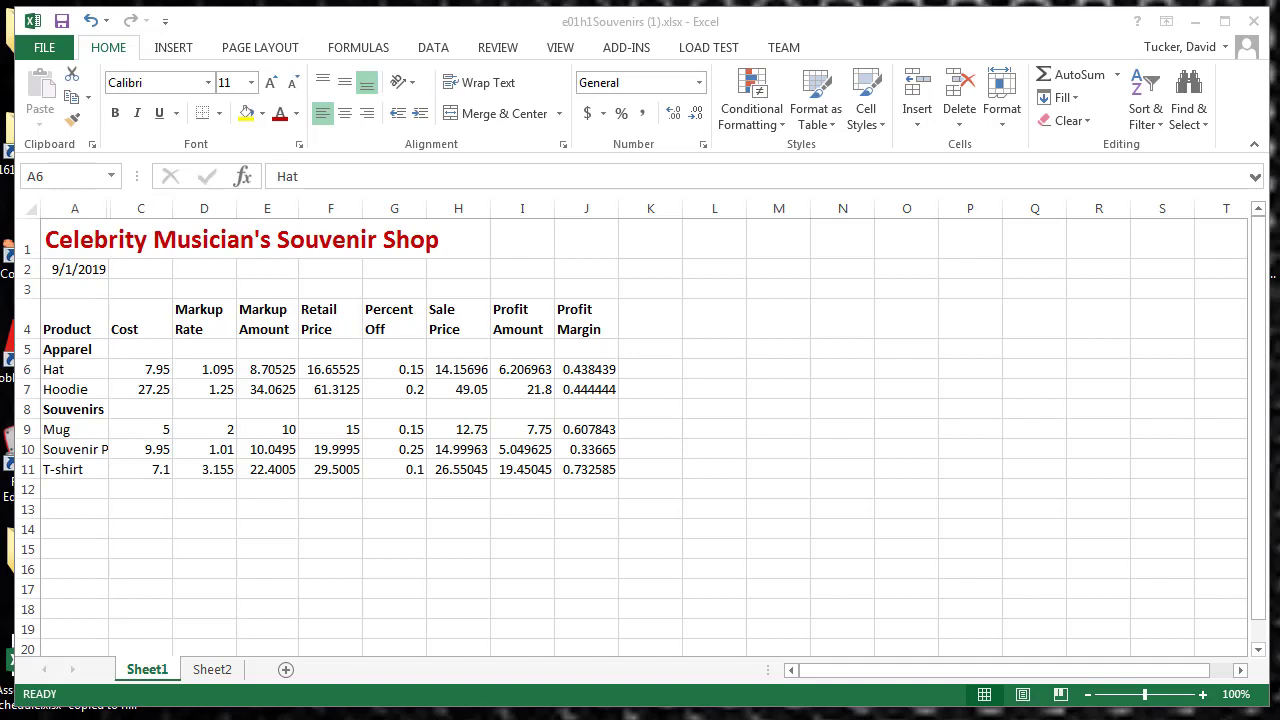
Step: Change the font color of the row 1 title to the black theme color
drag(64, 240, 454, 248)
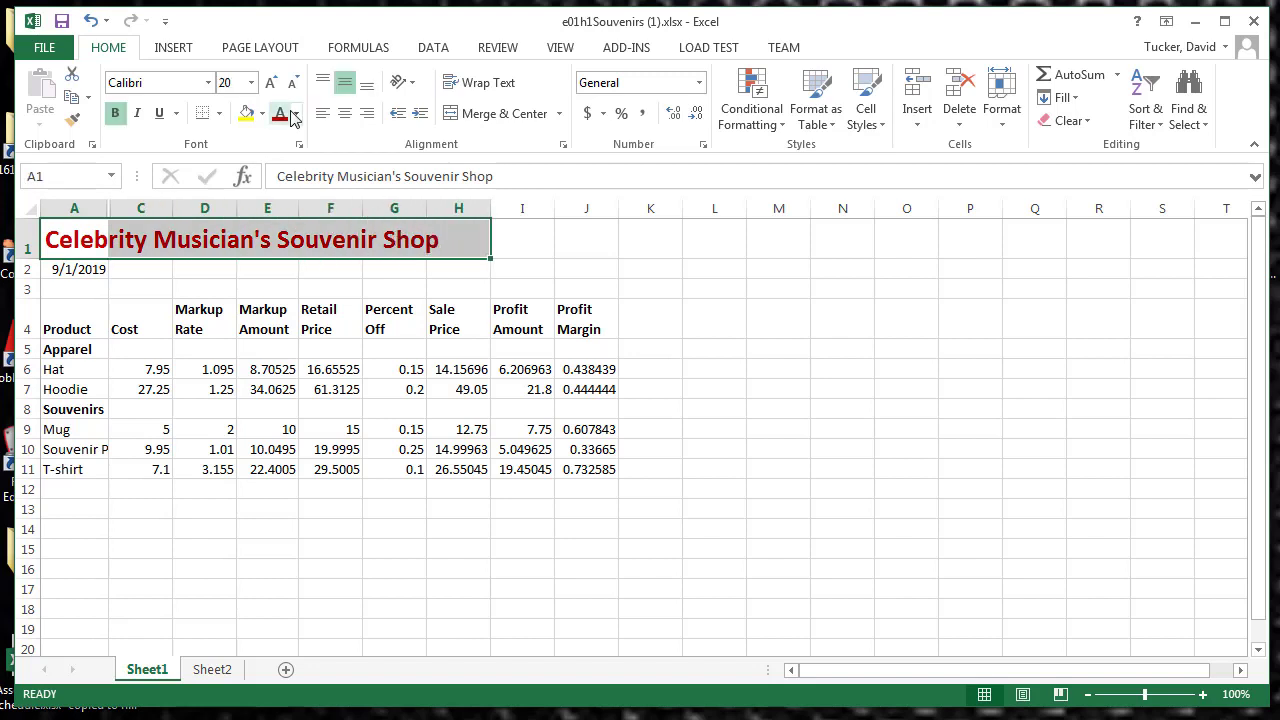
click(295, 115)
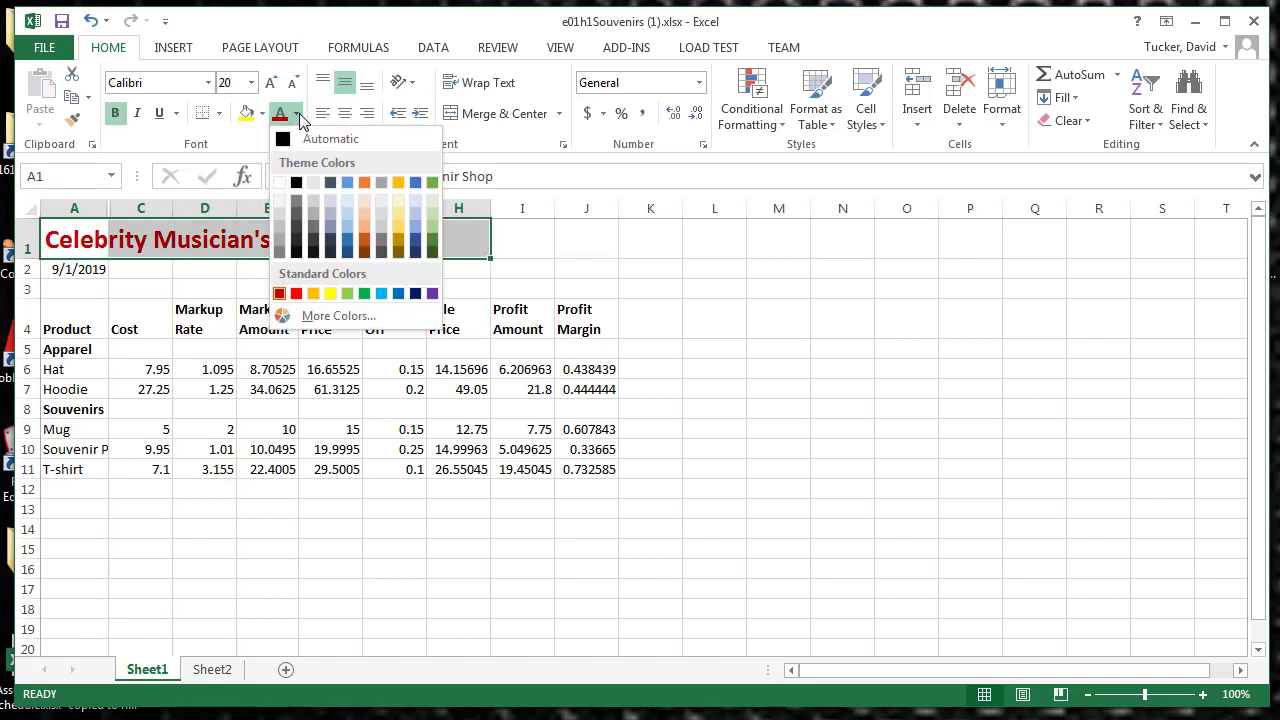
click(295, 183)
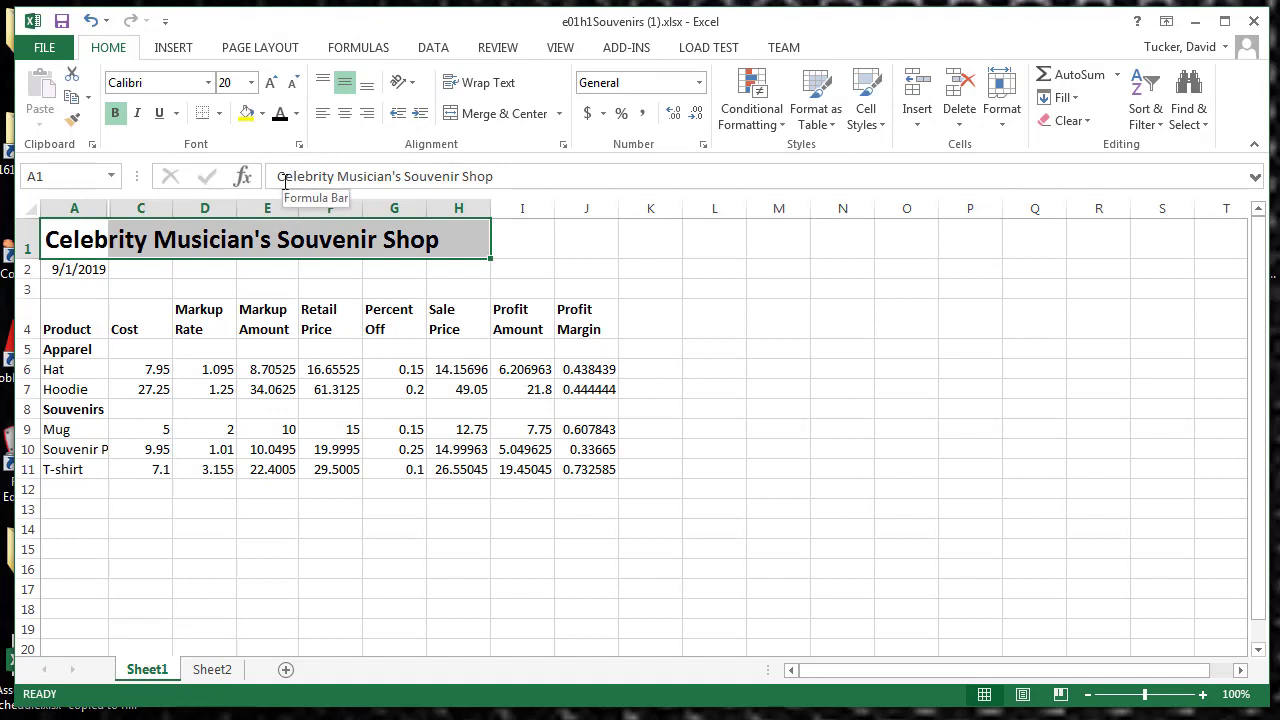
Step: Merge and center the title across A1:J1, the full width of the table
drag(54, 235, 586, 237)
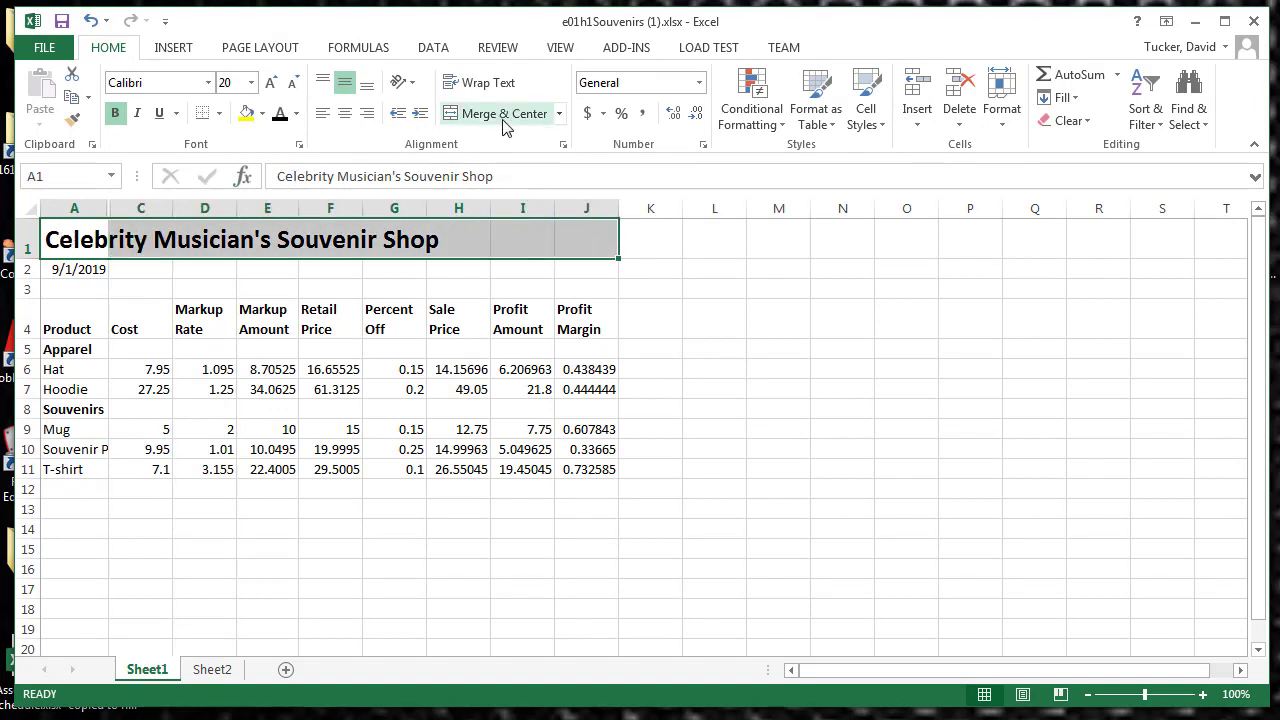
click(64, 238)
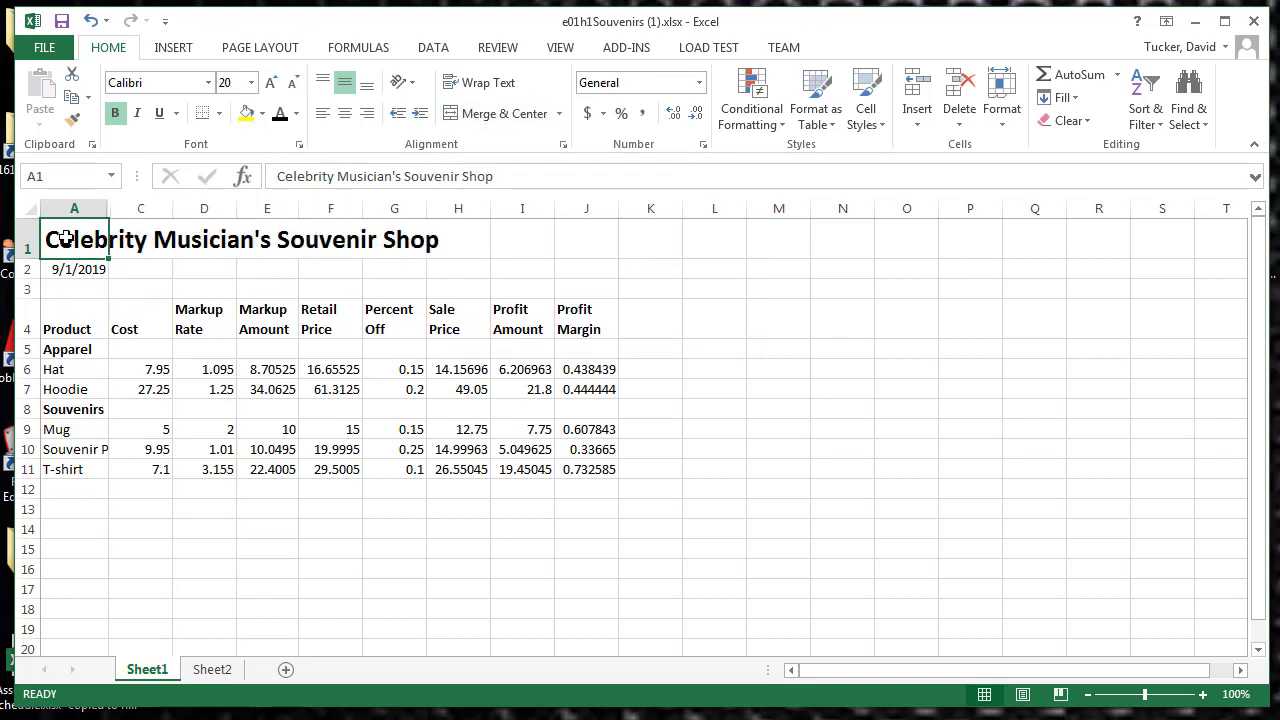
drag(64, 238, 599, 237)
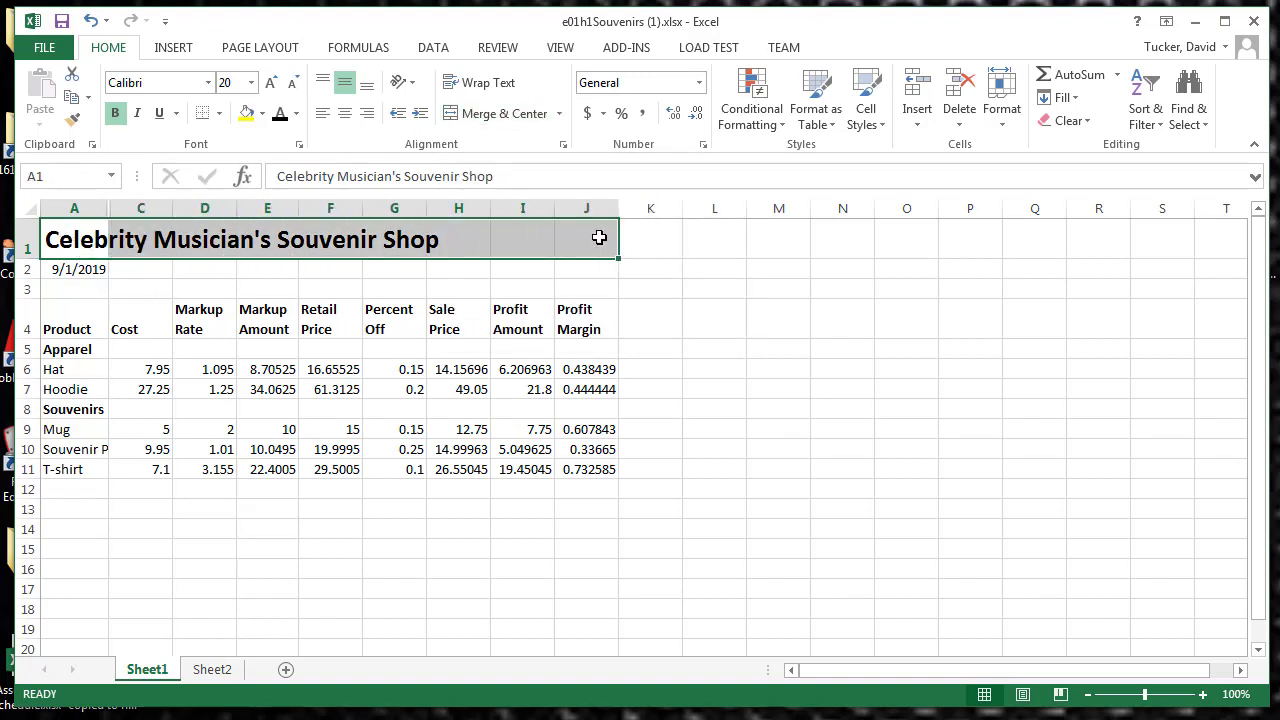
click(504, 113)
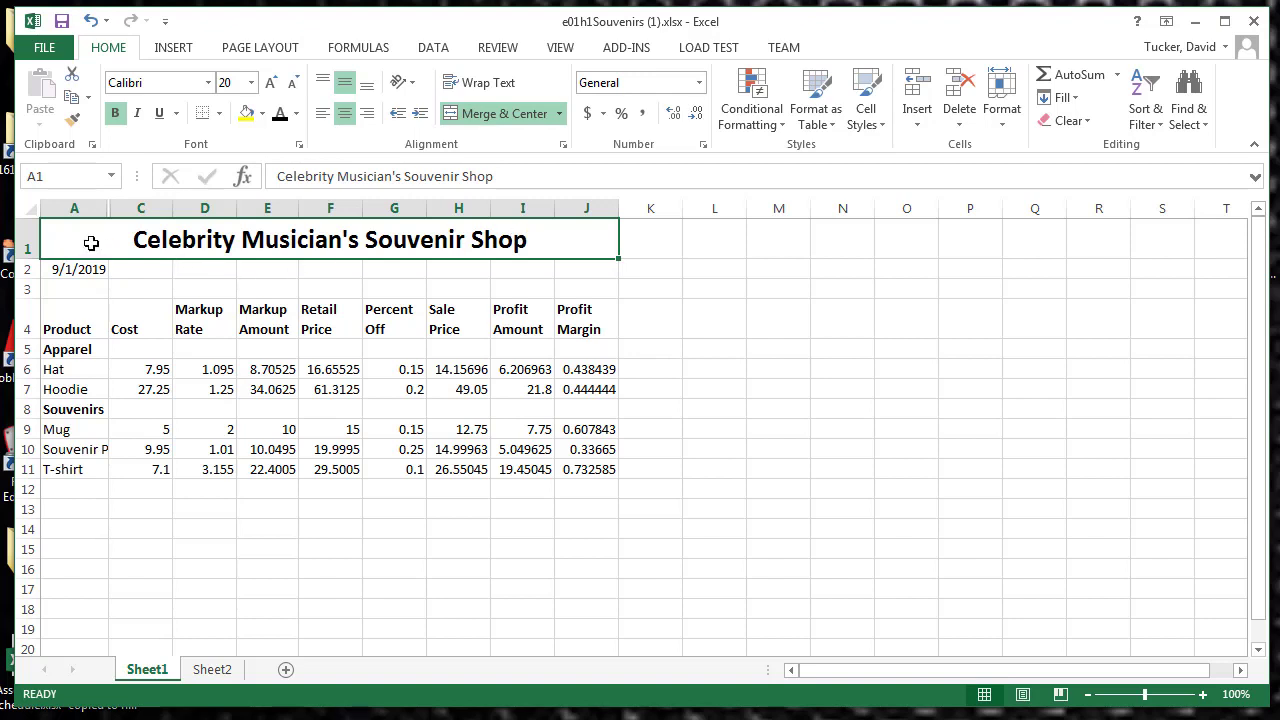
Step: Apply a thick bottom border to the merged title cell
click(221, 114)
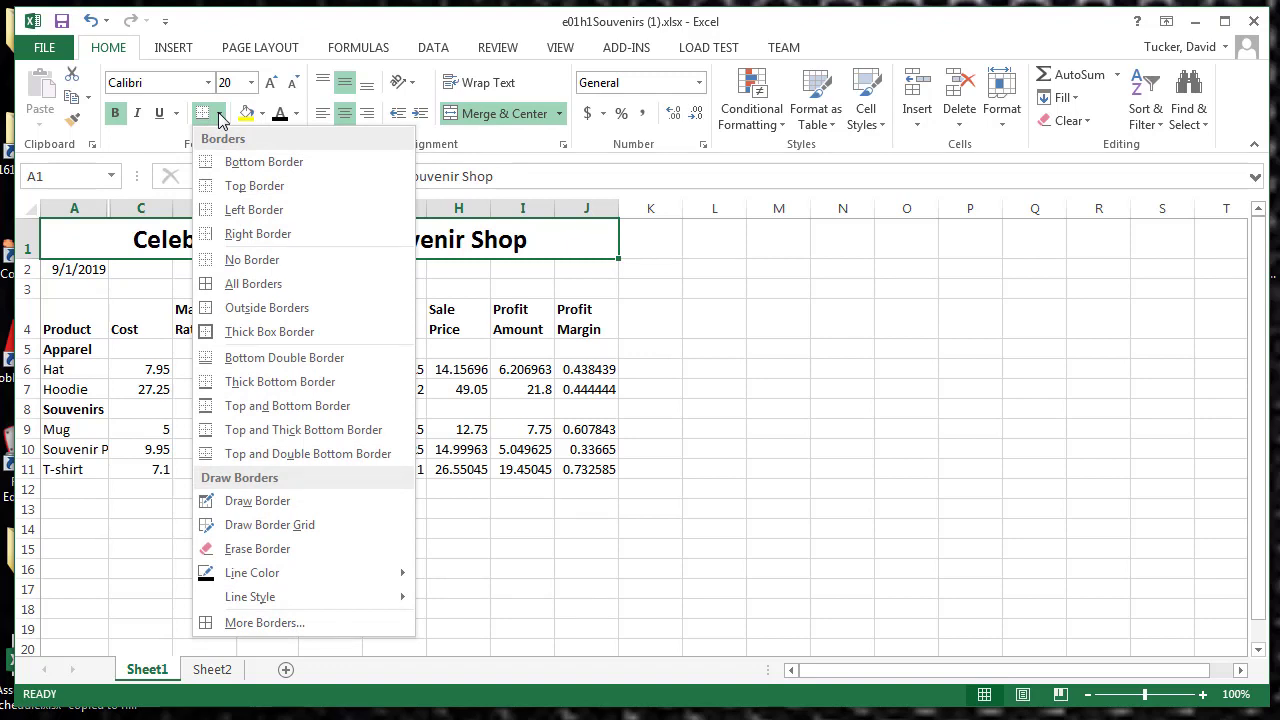
click(262, 381)
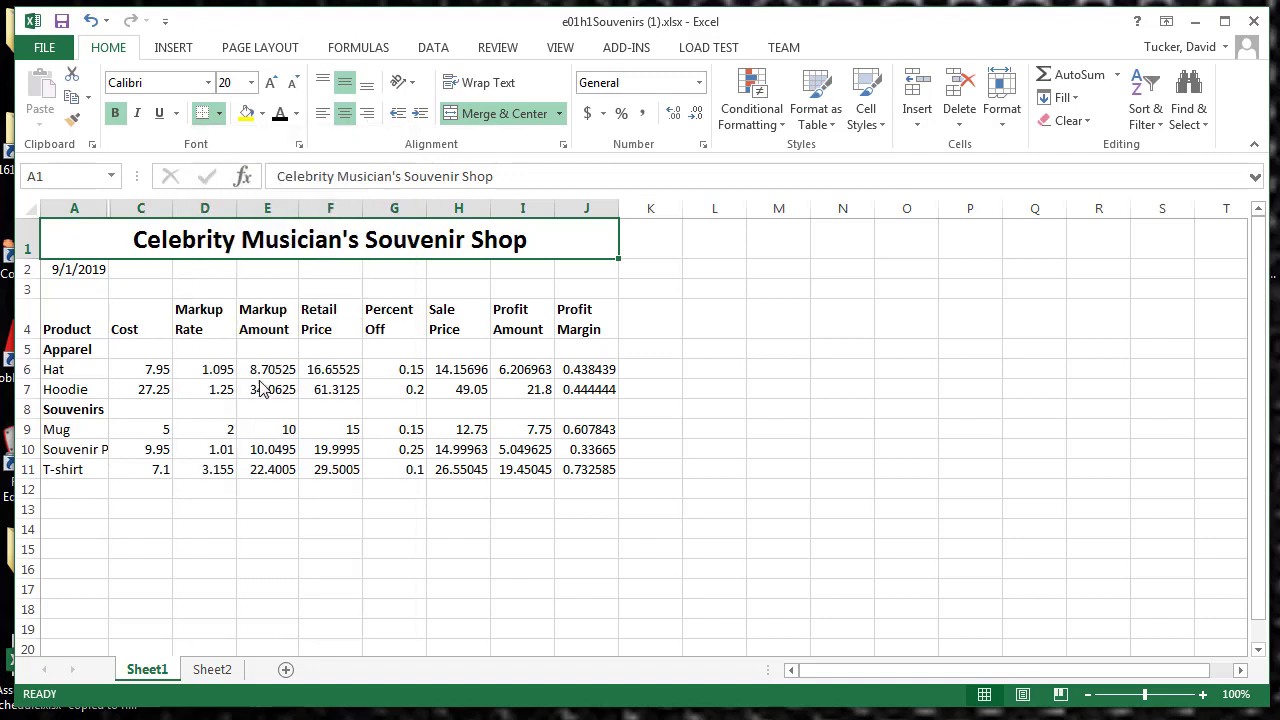
click(260, 272)
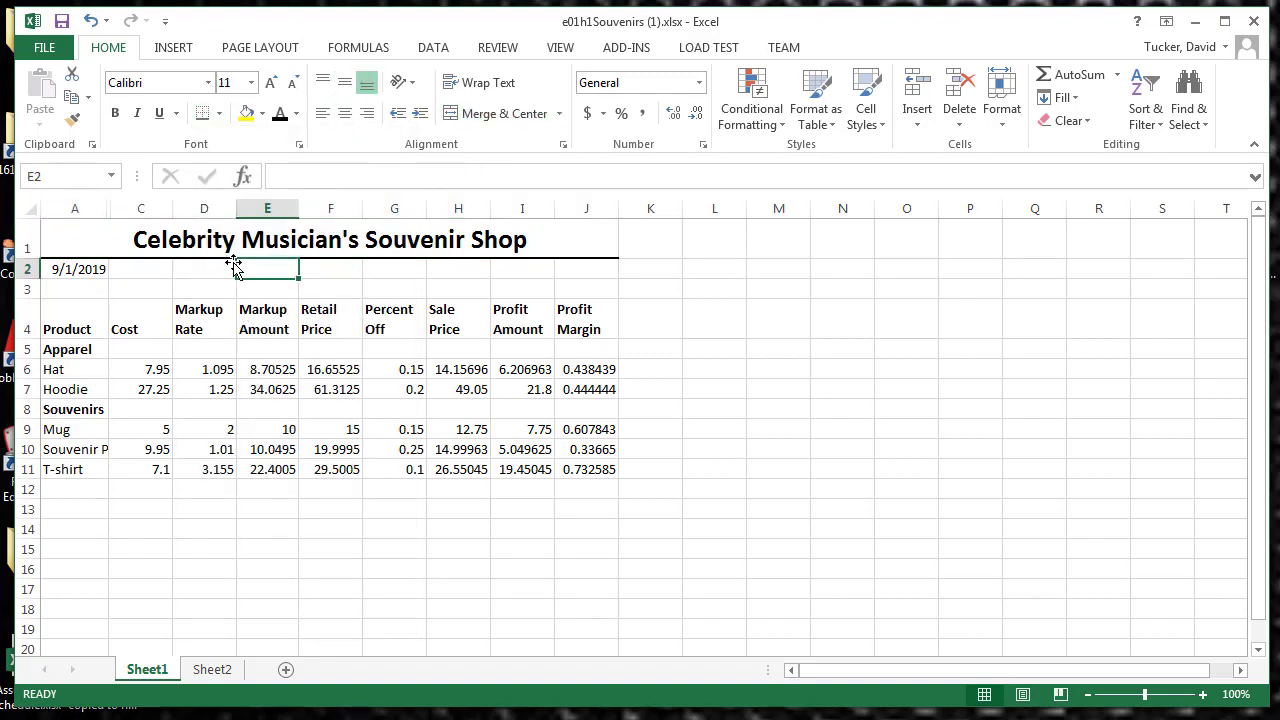
Step: Set the border line color to a darker blue theme shade and draw it along the title cell's bottom edge
click(226, 263)
click(190, 235)
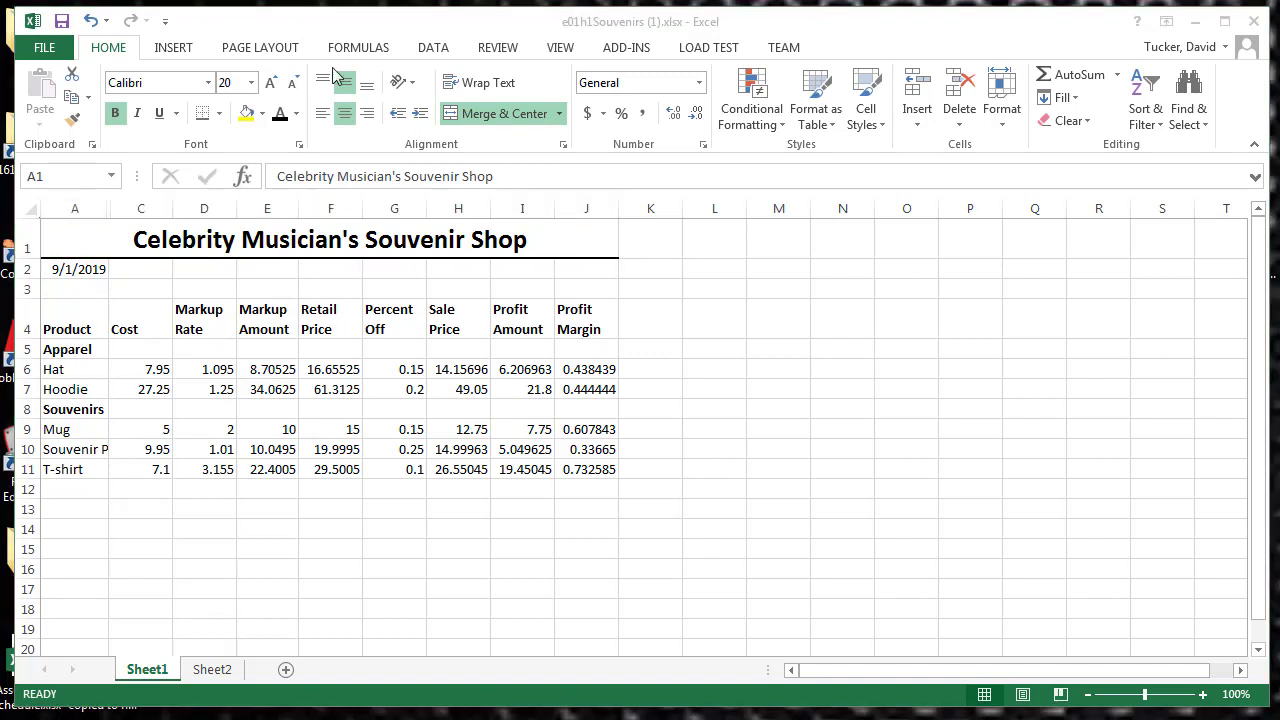
click(219, 114)
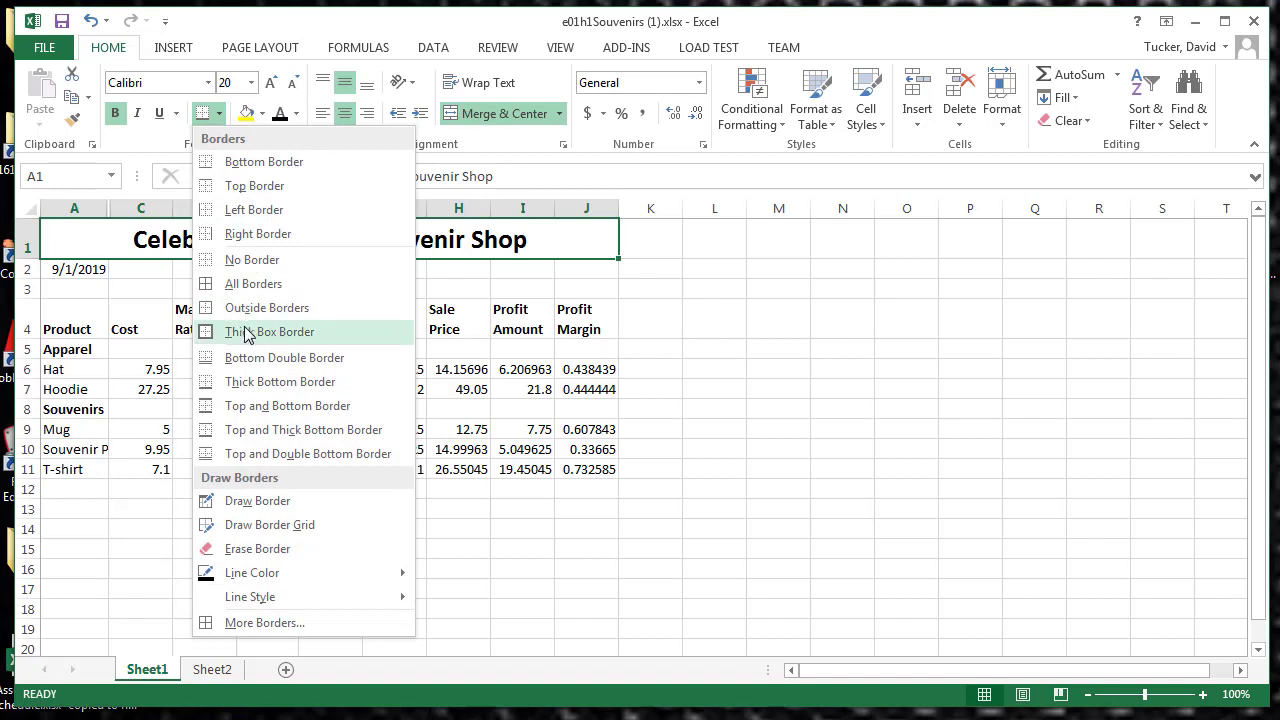
mouse_move(255, 575)
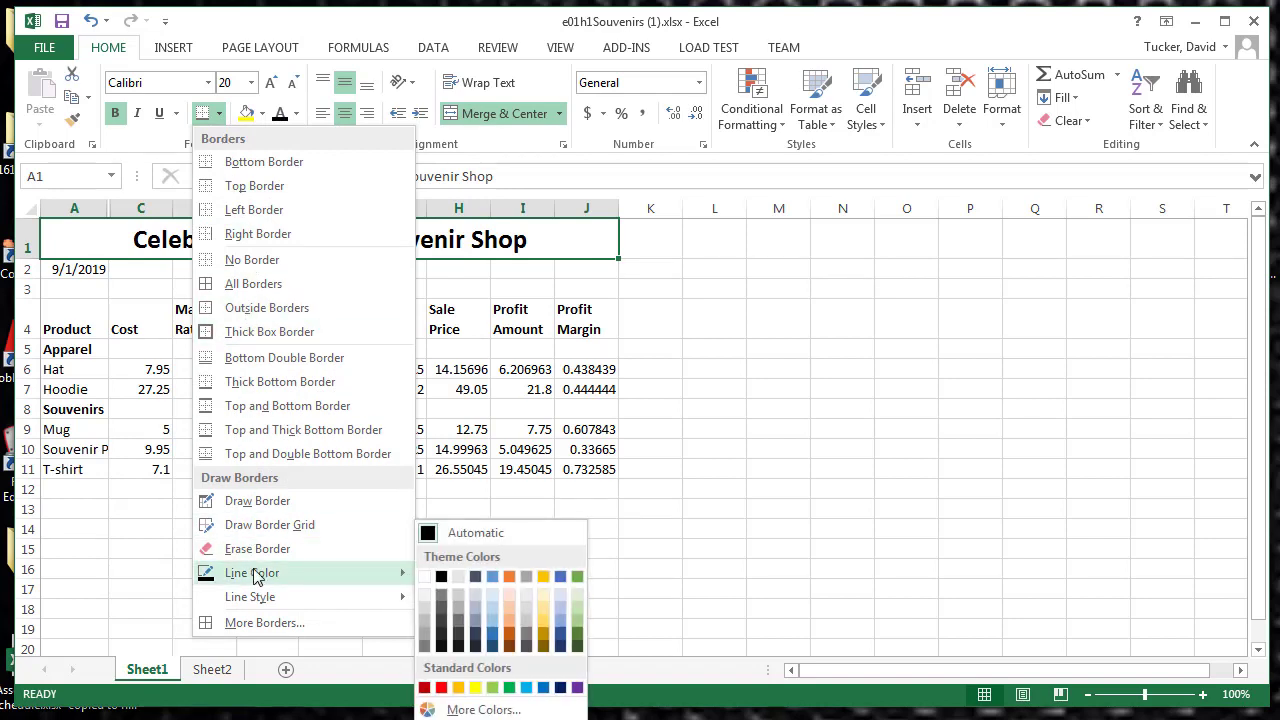
click(492, 640)
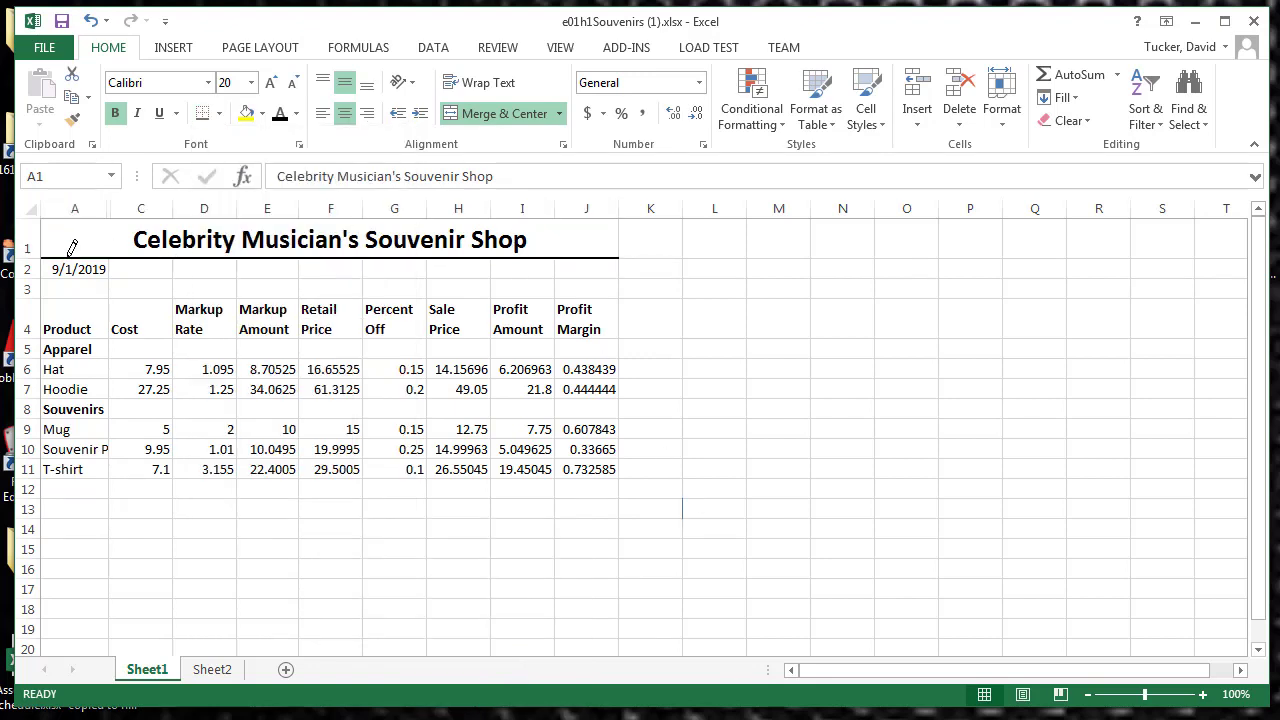
drag(72, 247, 612, 252)
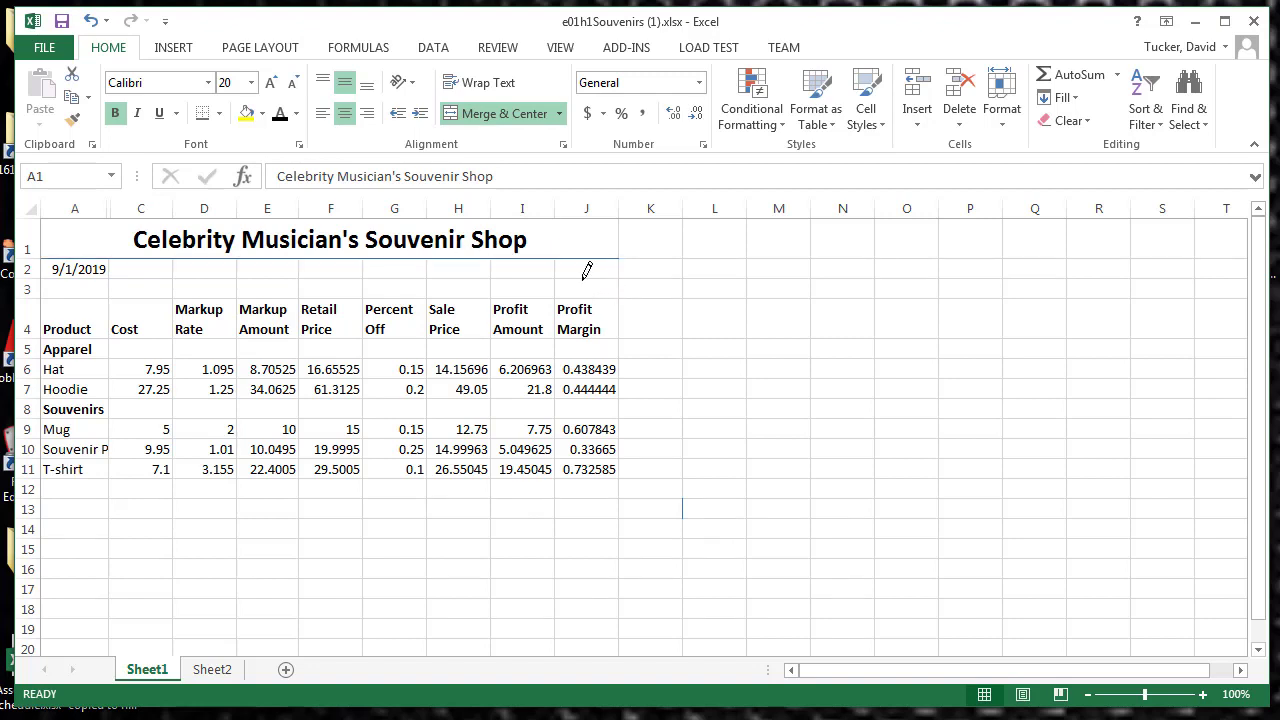
key(Escape)
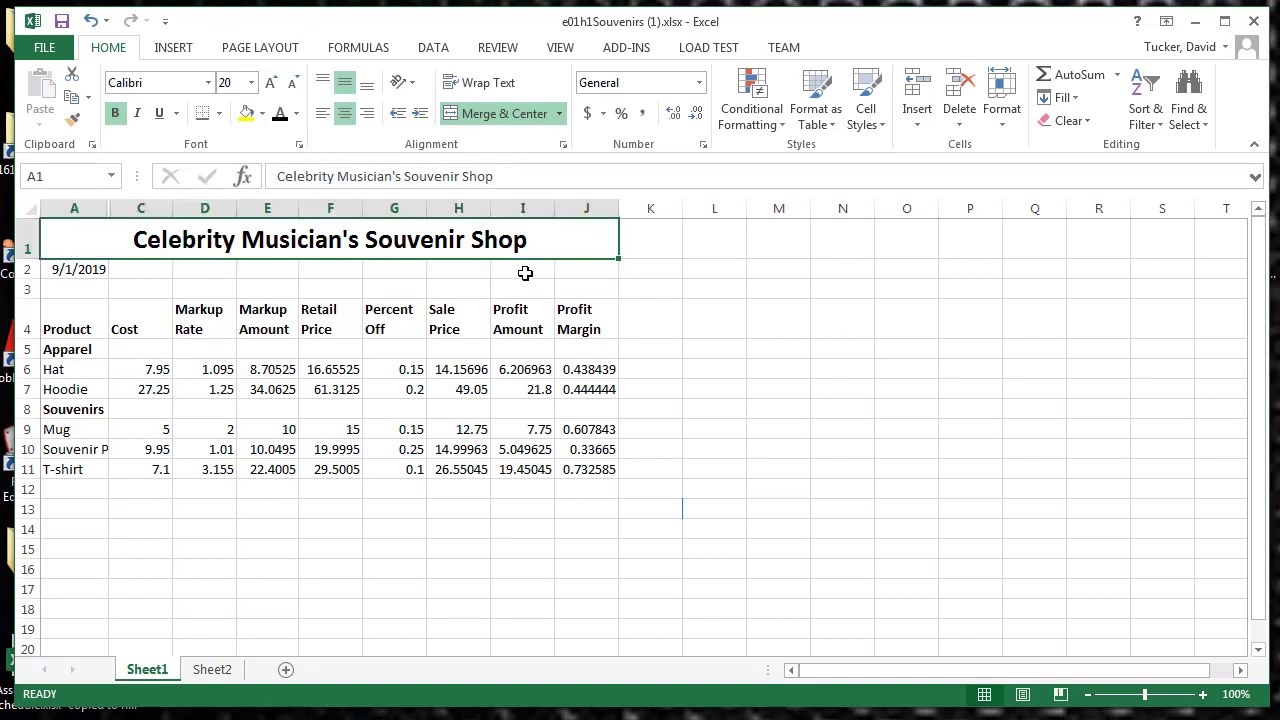
Step: Apply the thick solid line style in the current blue to the bottom border of the merged title cell
click(524, 291)
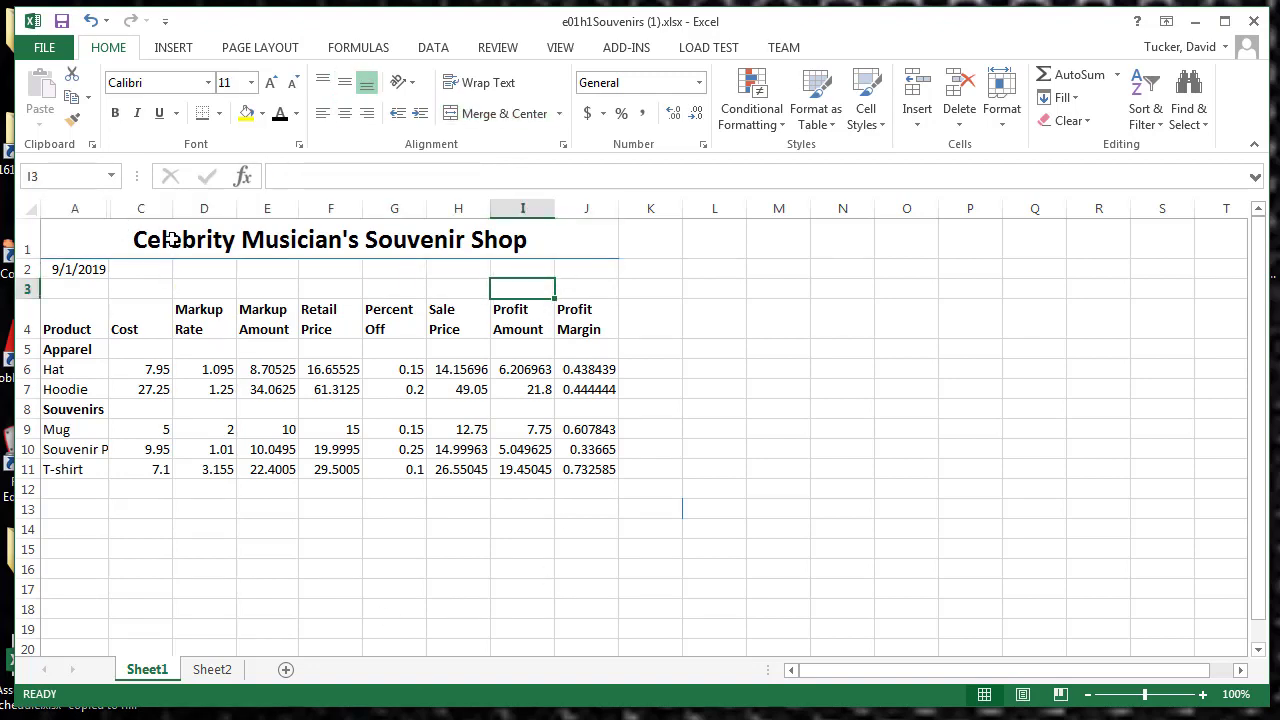
click(117, 250)
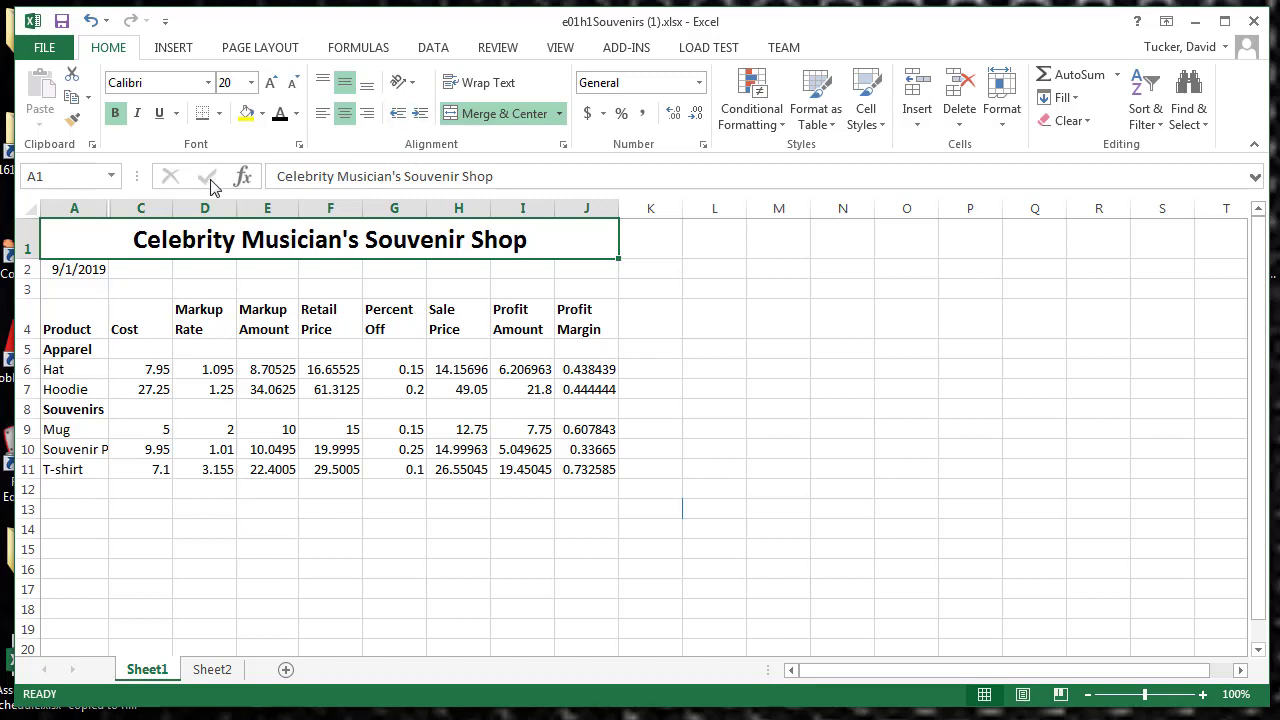
click(221, 113)
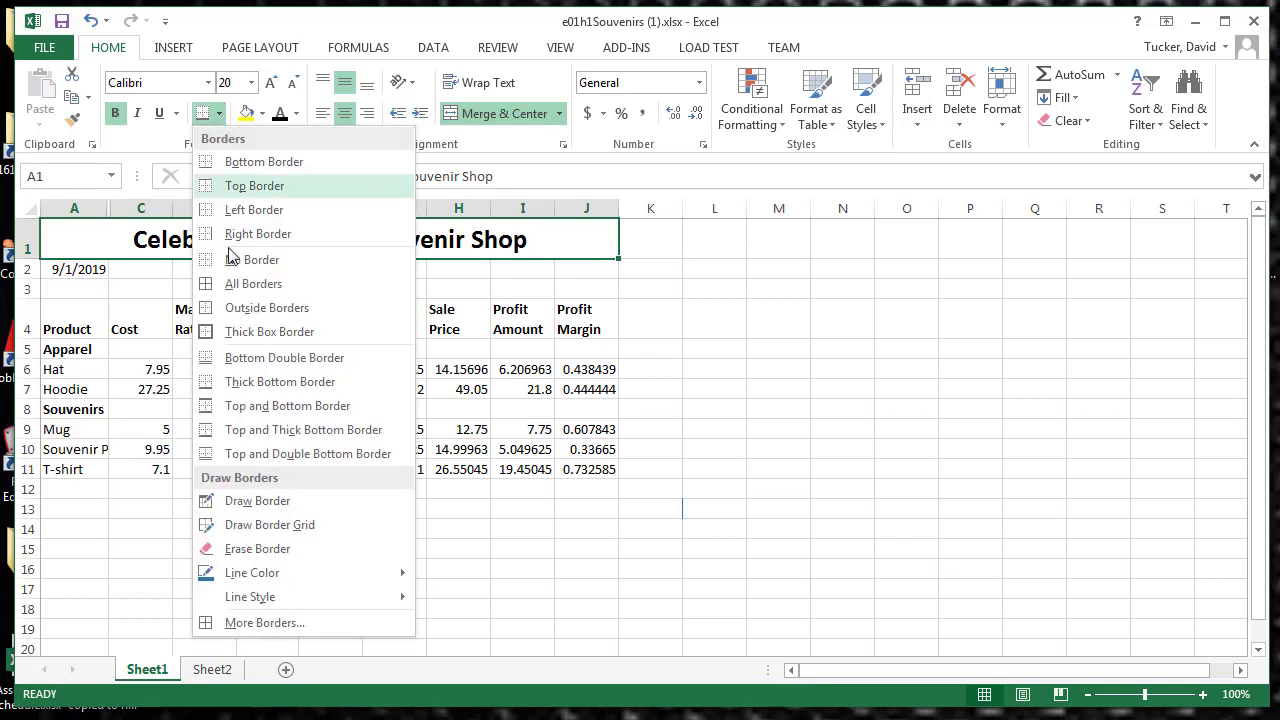
mouse_move(281, 600)
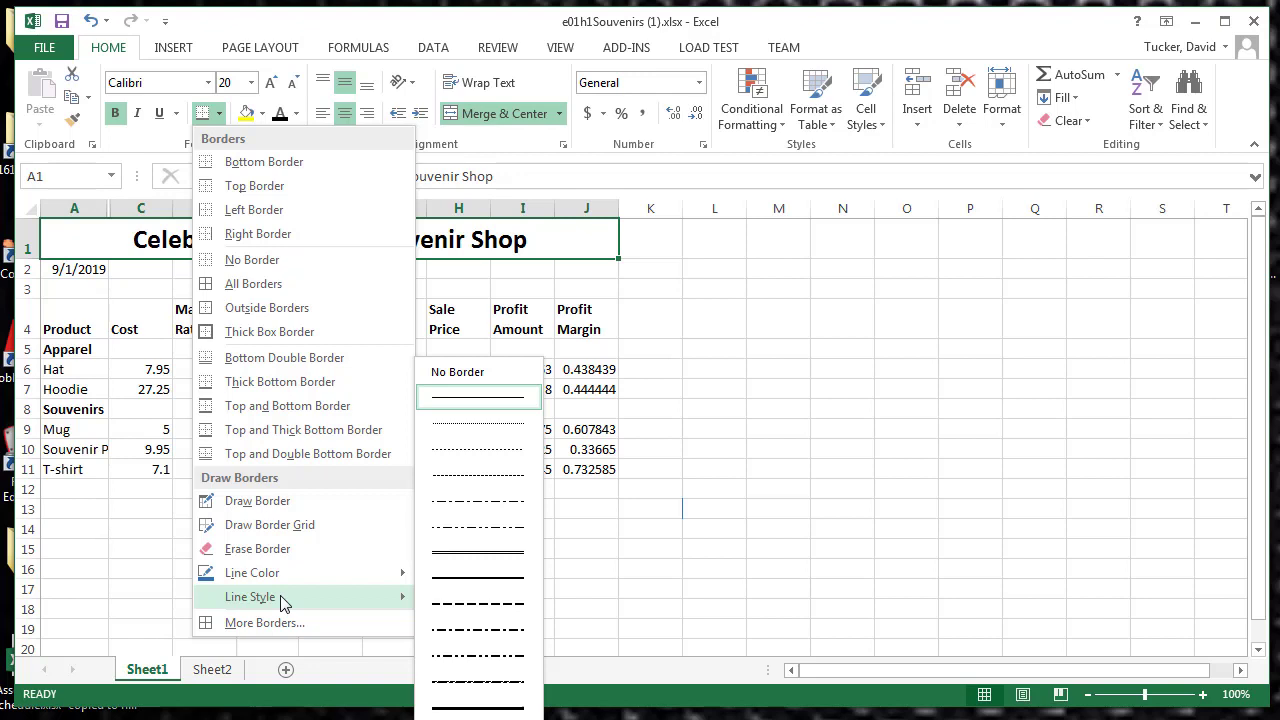
click(285, 623)
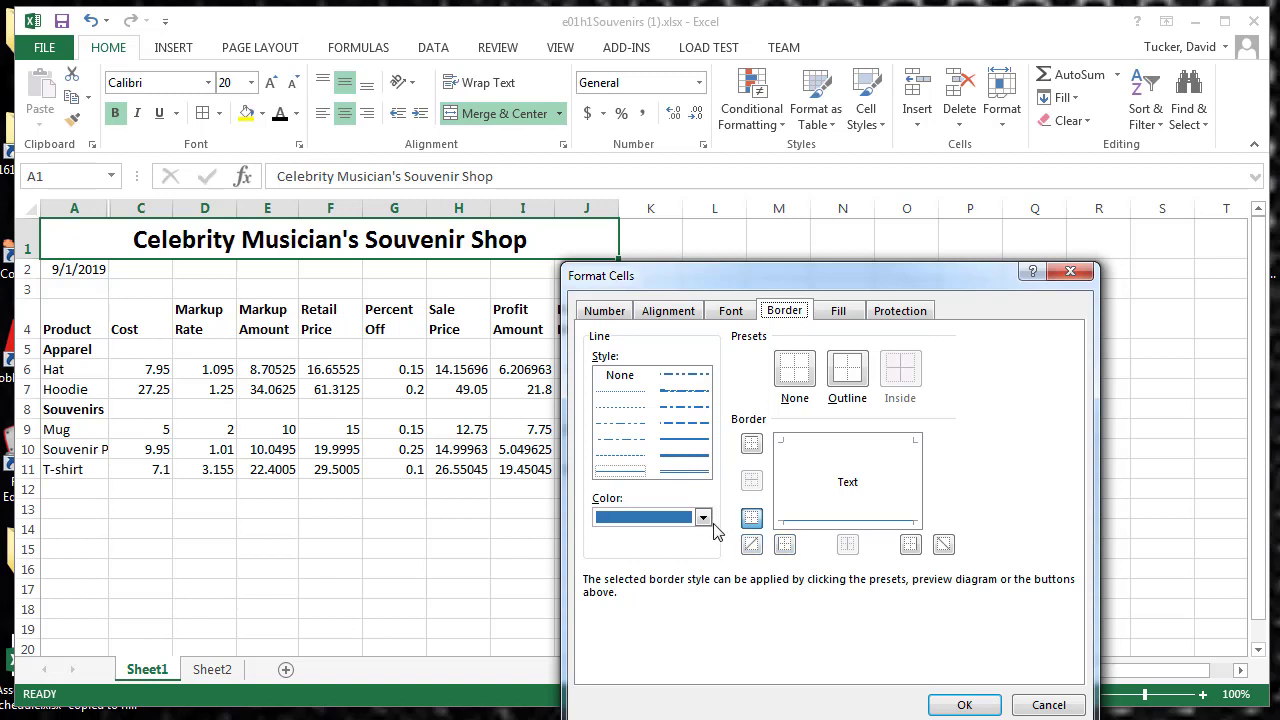
click(703, 517)
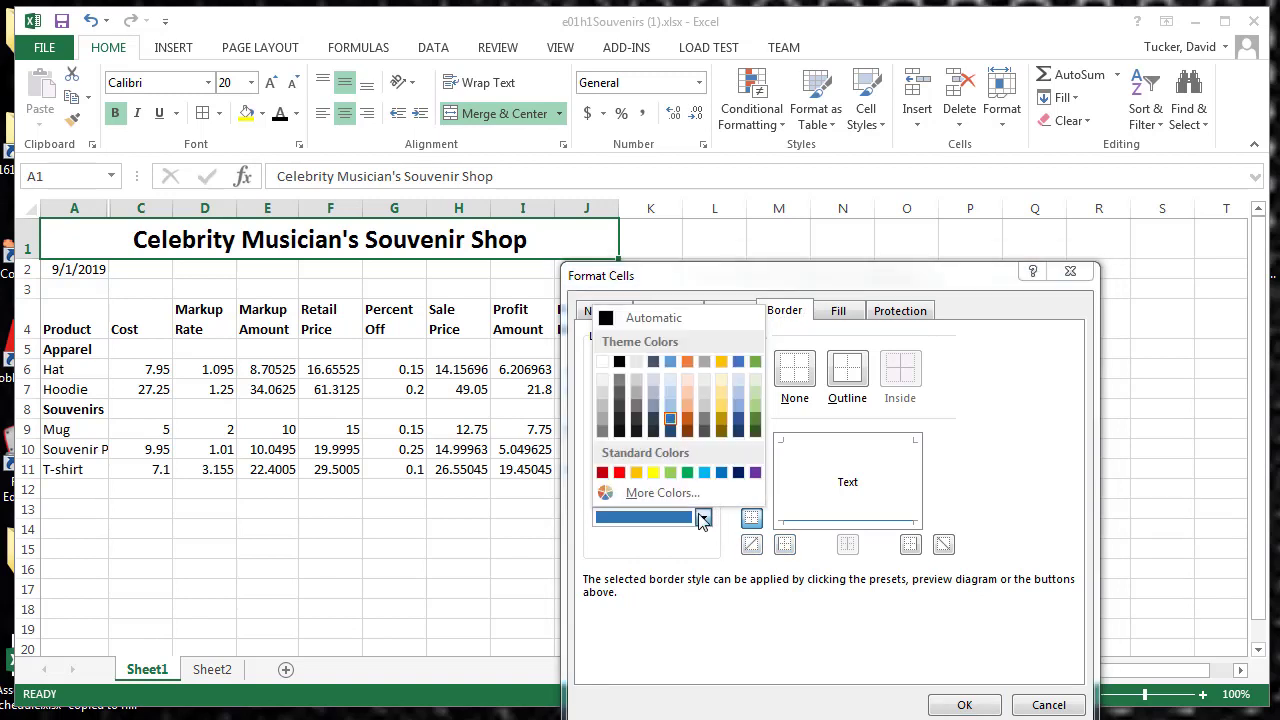
click(703, 517)
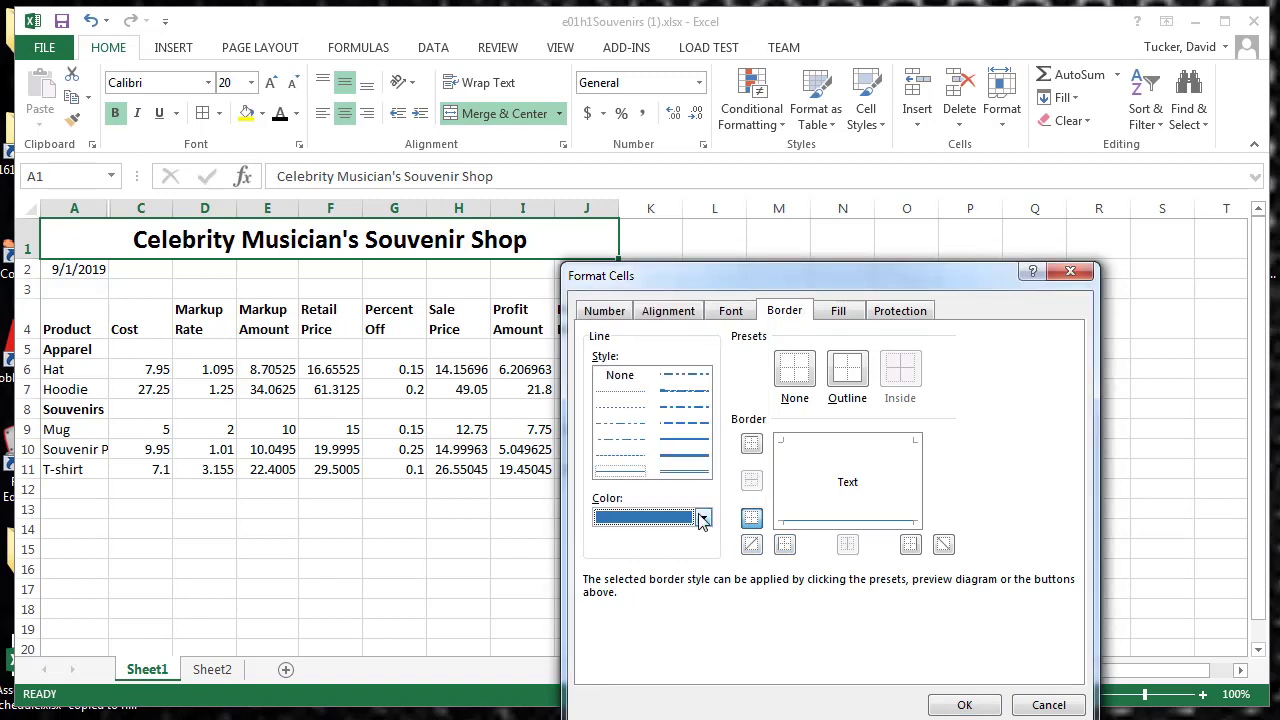
click(693, 458)
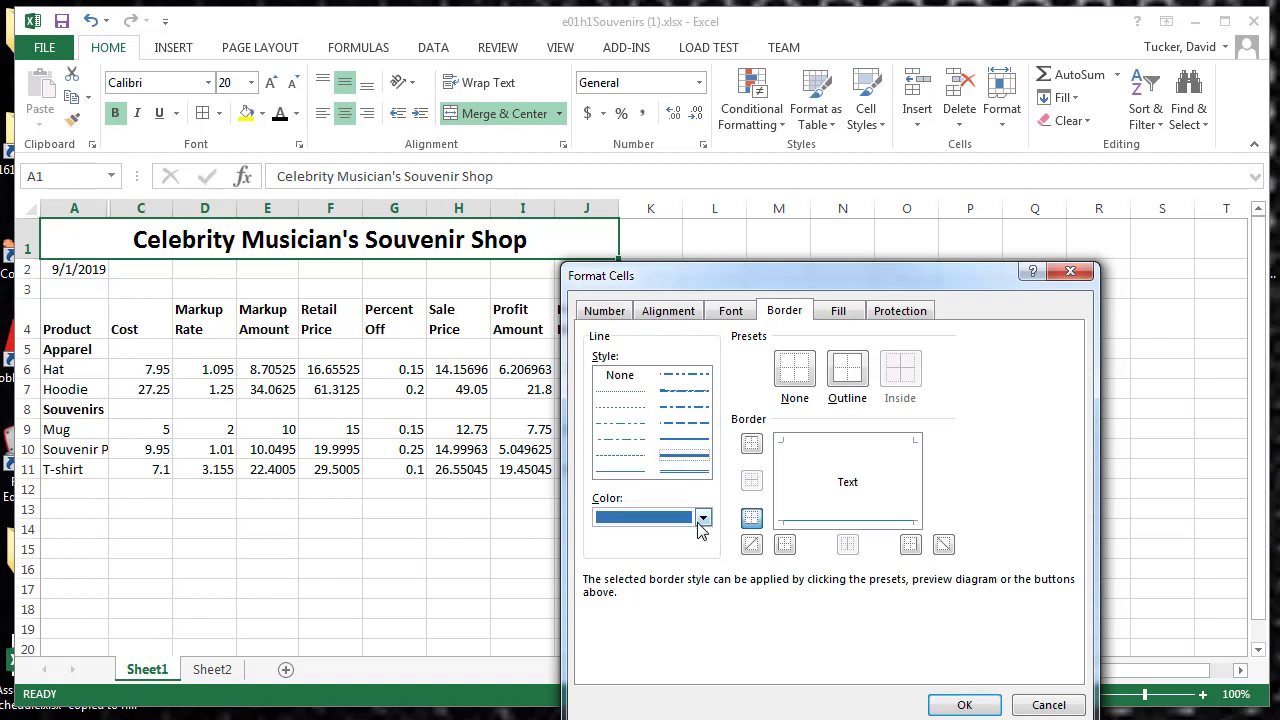
click(828, 521)
click(962, 705)
click(795, 492)
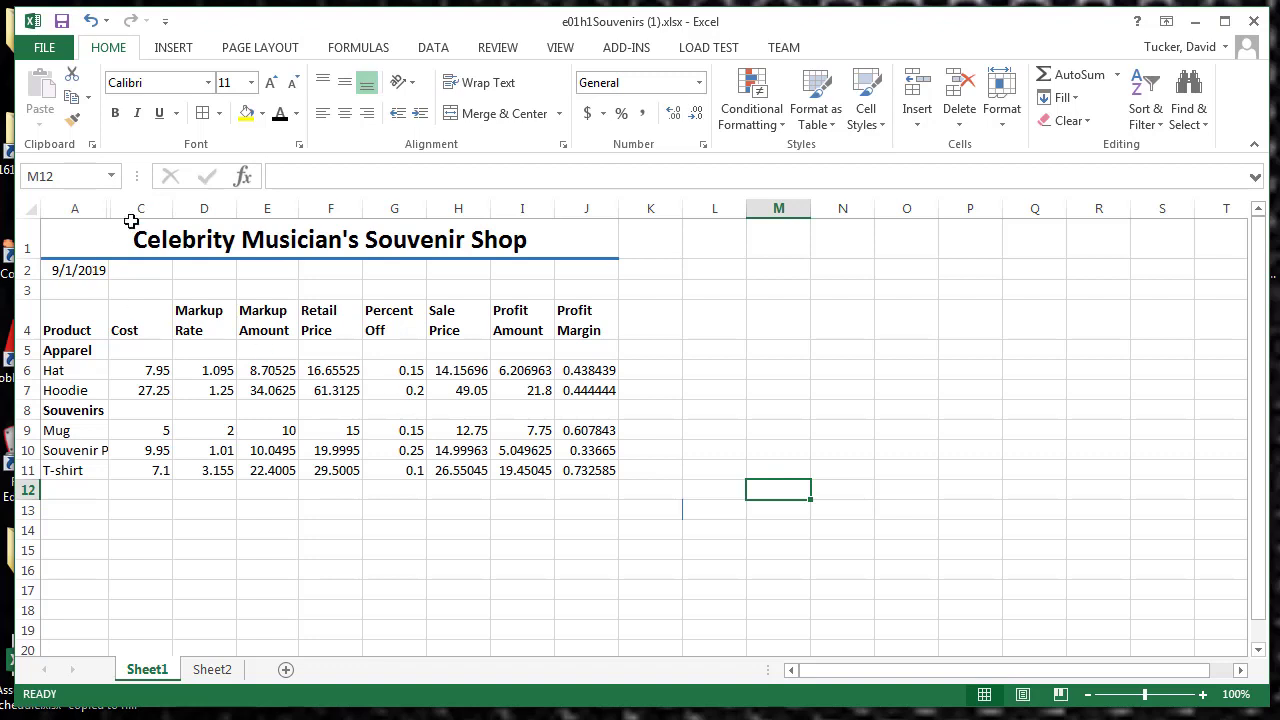
Step: Widen column A to fit the full product names and indent Hat and Hoodie one level under Apparel
drag(107, 211, 162, 214)
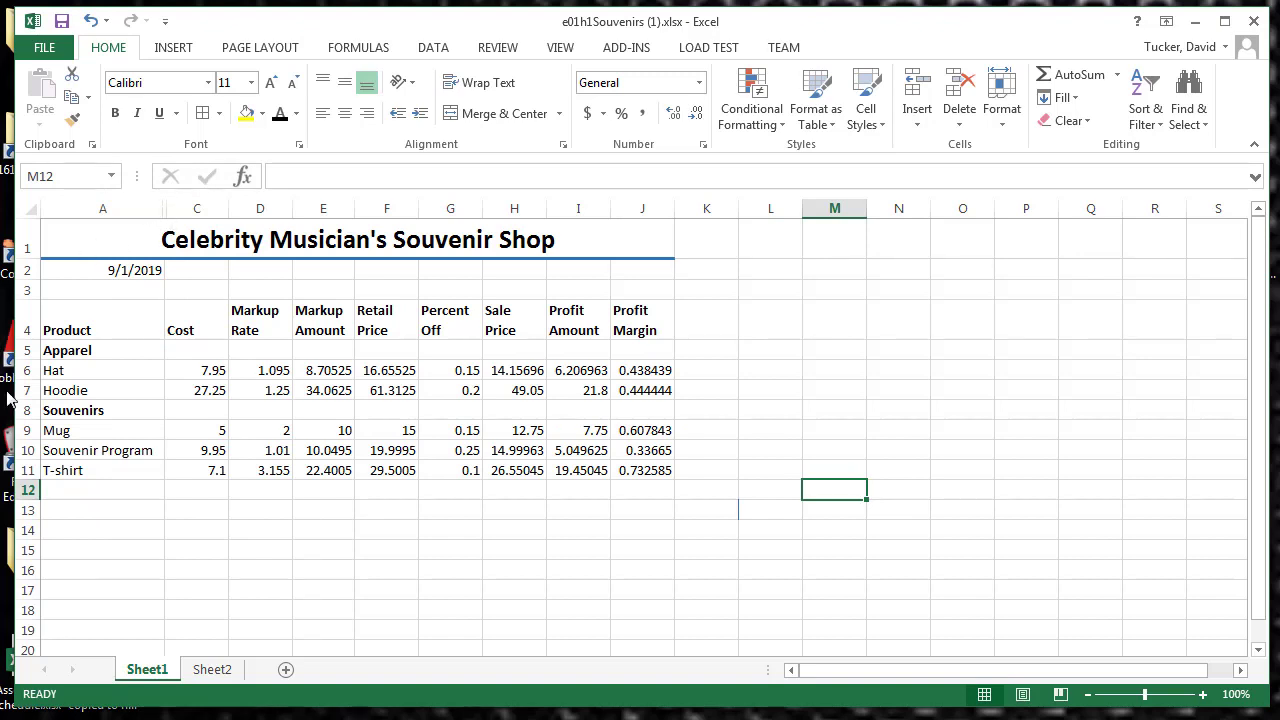
click(57, 370)
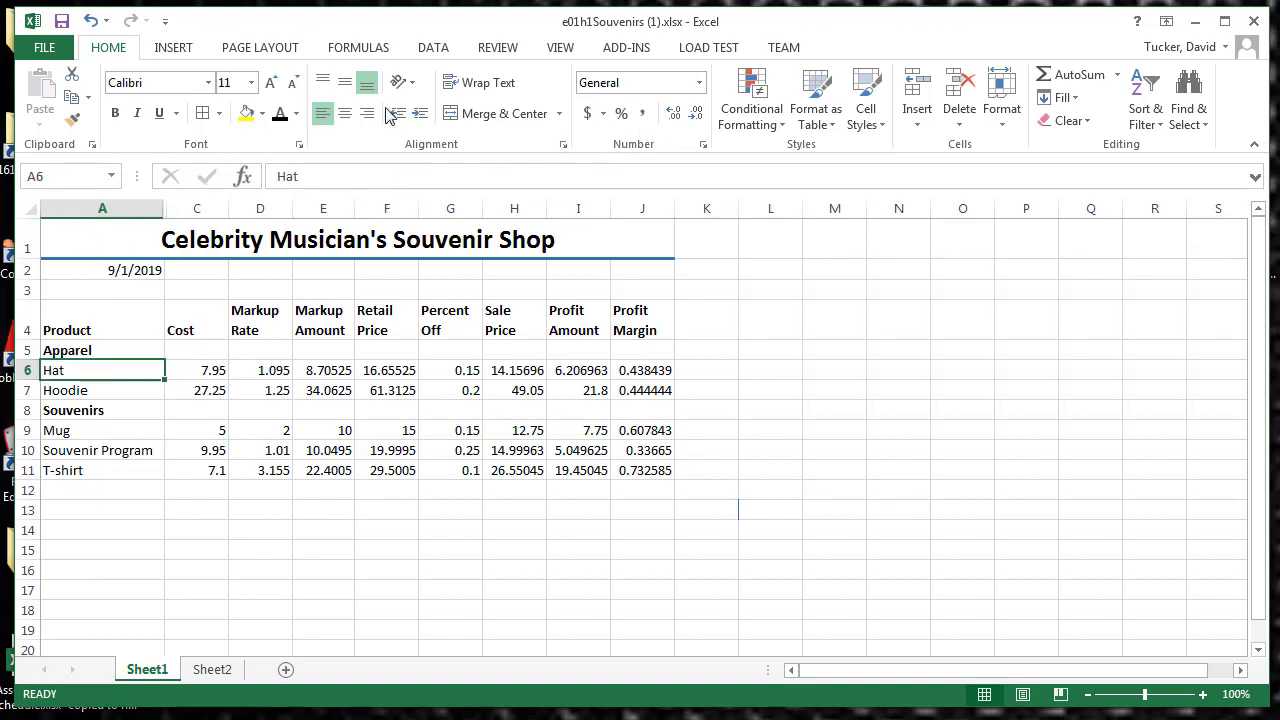
click(421, 114)
click(104, 391)
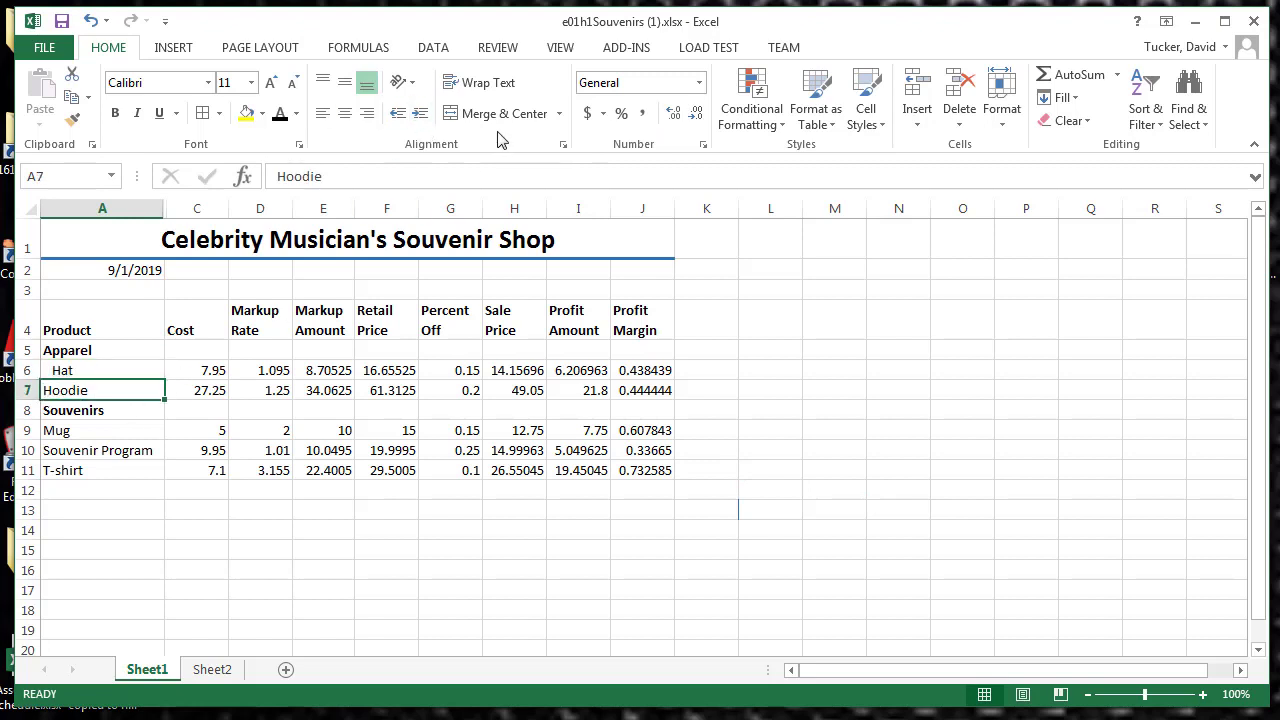
click(421, 114)
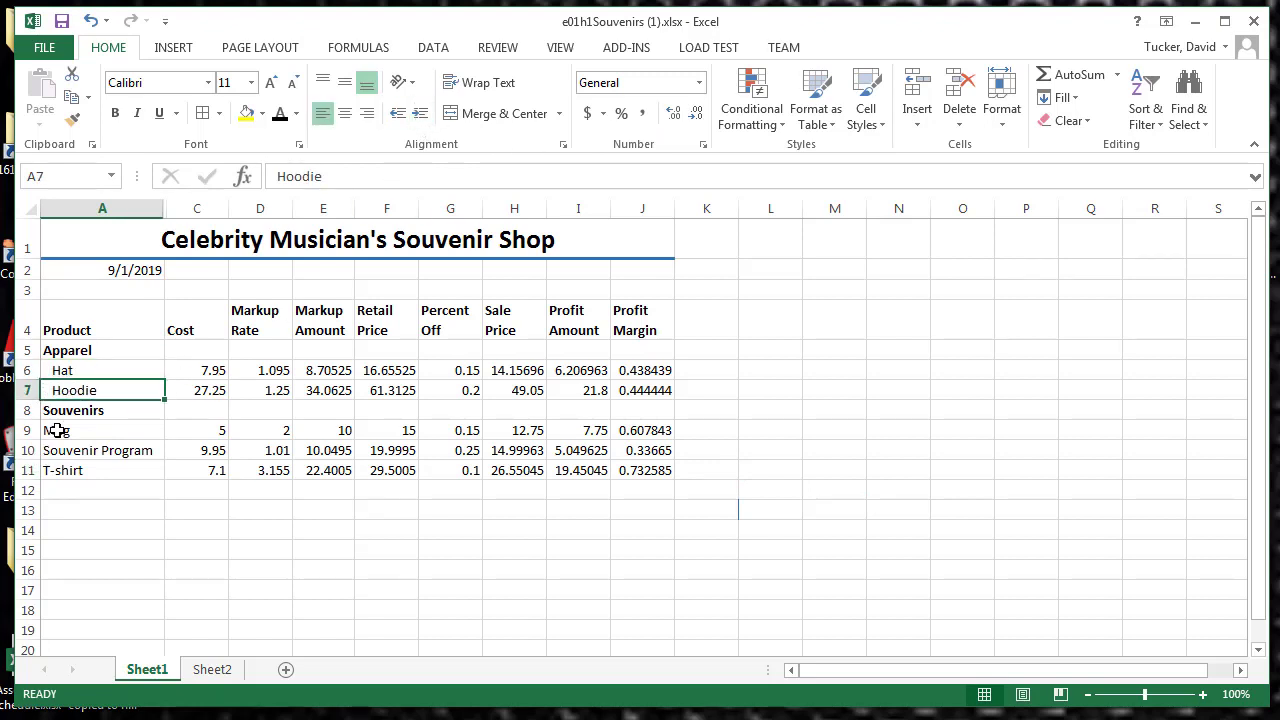
Step: Indent Mug, Souvenir Program and T-shirt one level under the Souvenirs category
drag(55, 430, 60, 468)
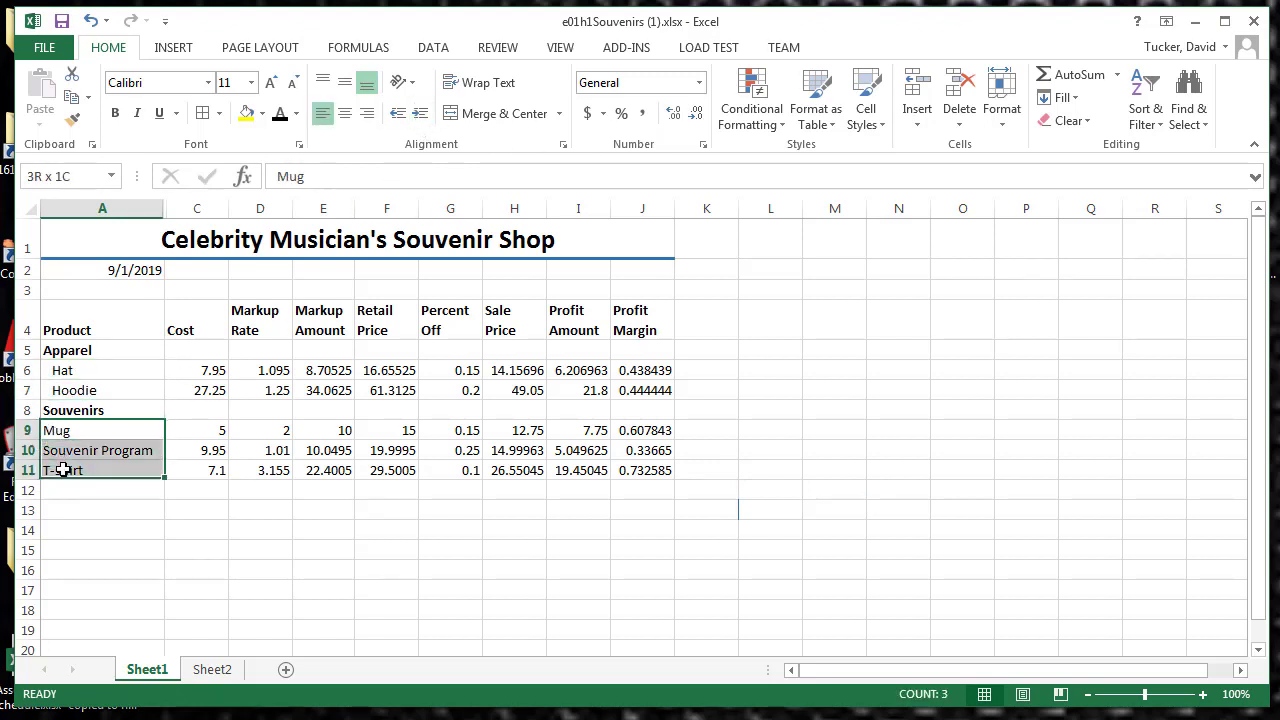
click(421, 114)
click(386, 508)
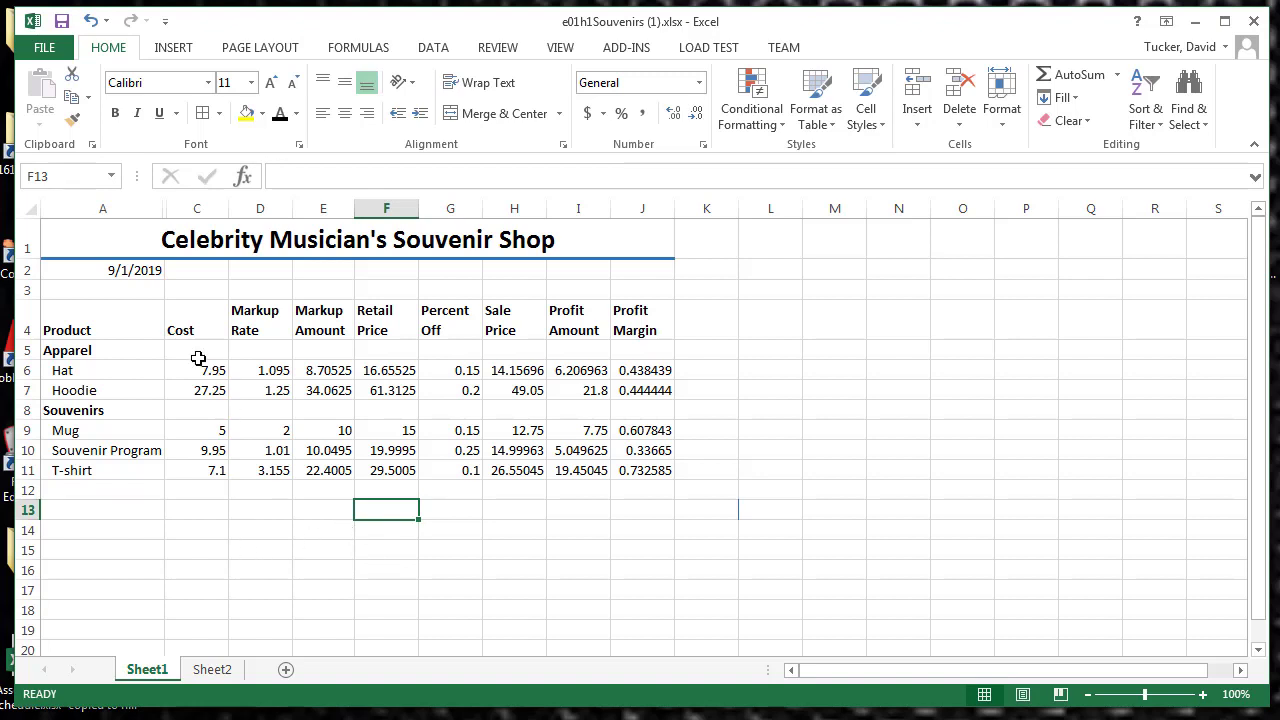
Step: Try filling the Hat cost in C6 down into the Hoodie cost cell, and undo the fill
drag(200, 372, 200, 402)
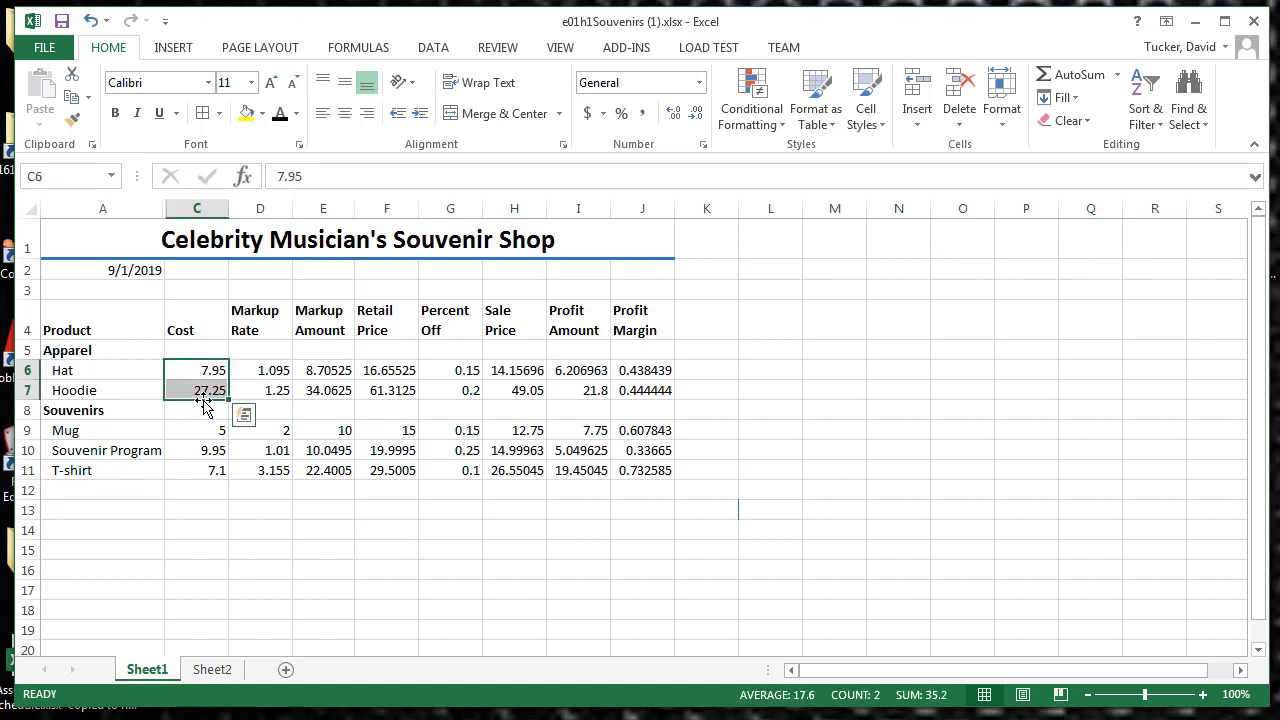
drag(194, 368, 193, 395)
click(176, 370)
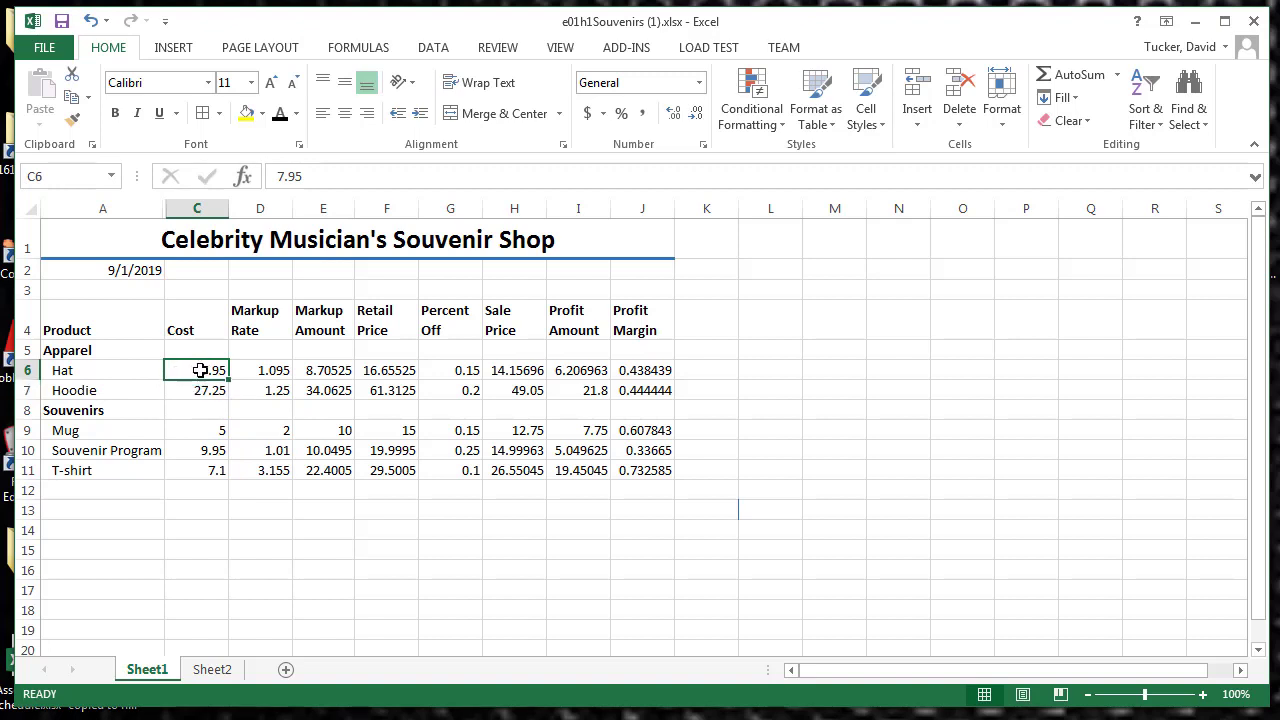
drag(229, 379, 230, 398)
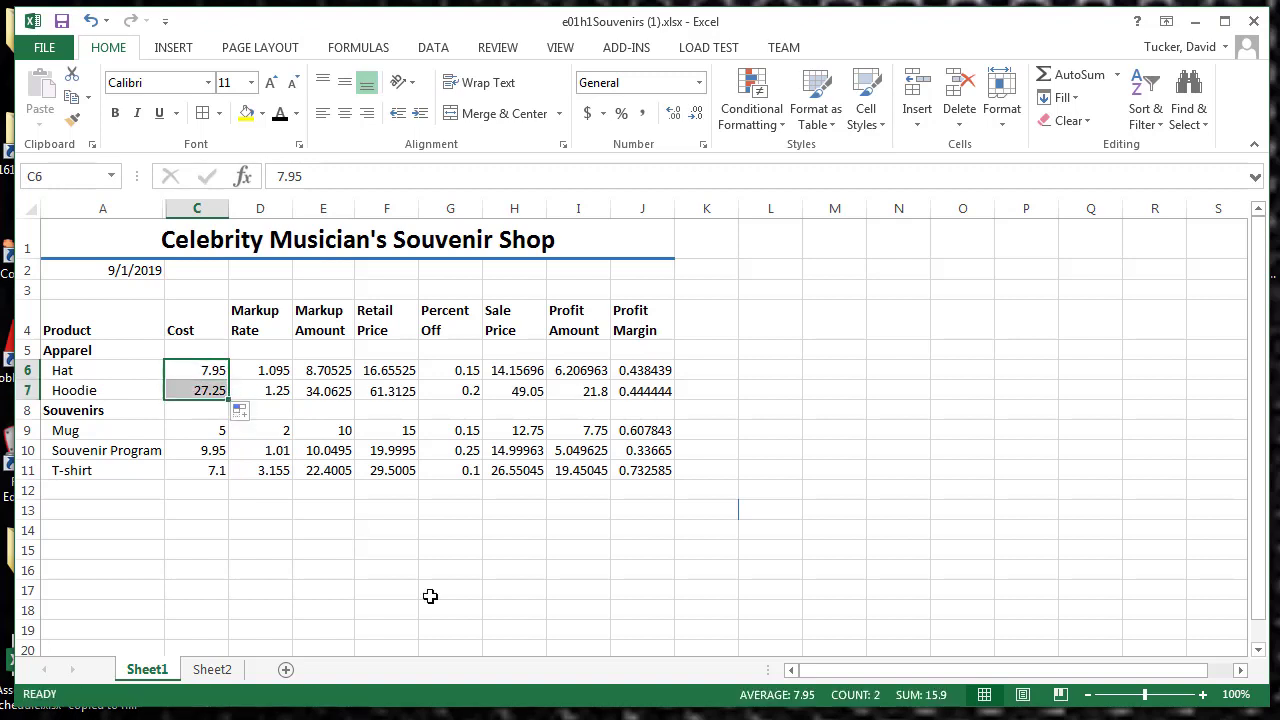
key(ctrl+z)
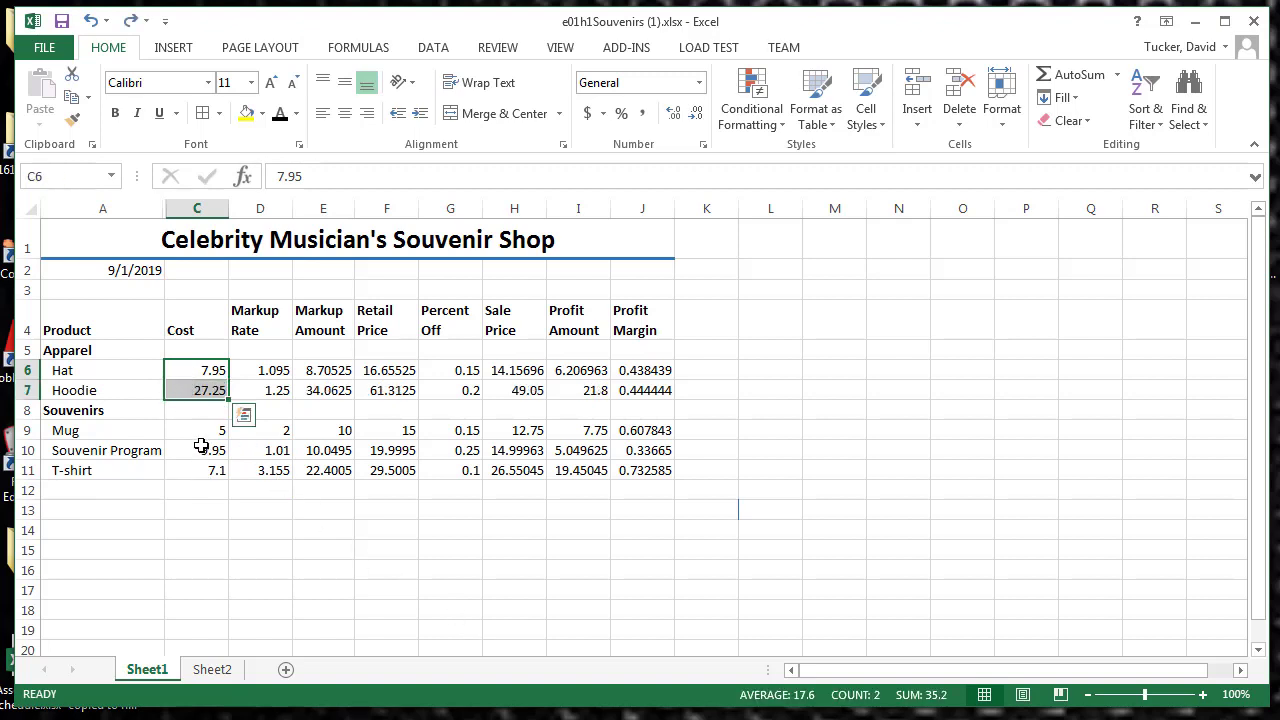
Step: Apply the Accounting number format to the Cost, Markup Amount, Retail Price, Sale Price and Profit Amount values in rows 6 to 11
ctrl+drag(199, 448, 201, 466)
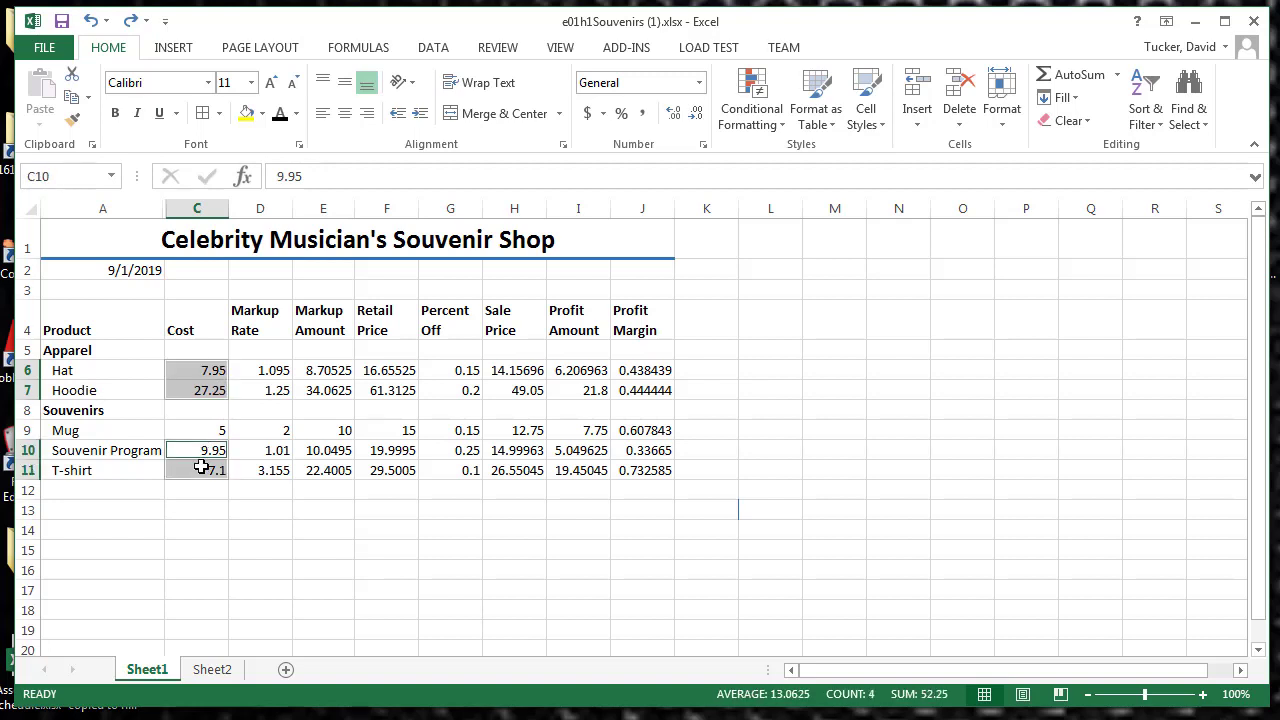
ctrl+drag(323, 371, 325, 390)
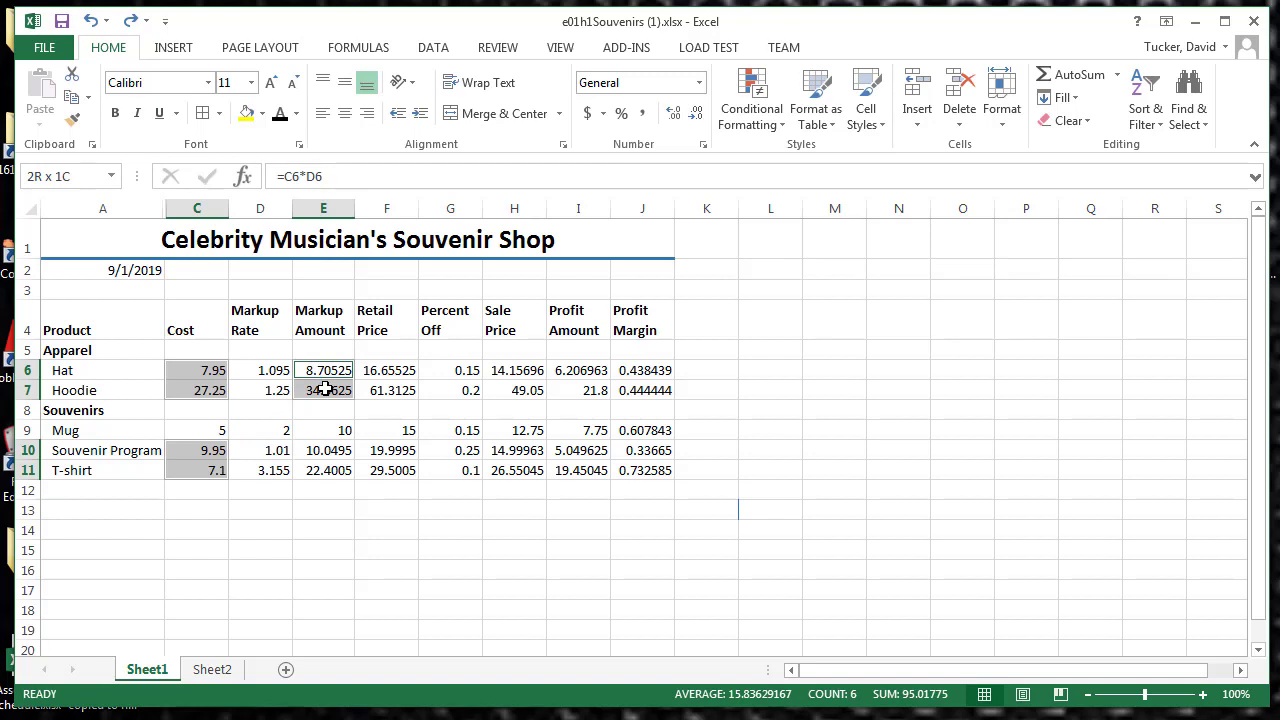
ctrl+drag(325, 390, 336, 466)
ctrl+click(203, 429)
ctrl+drag(393, 370, 391, 416)
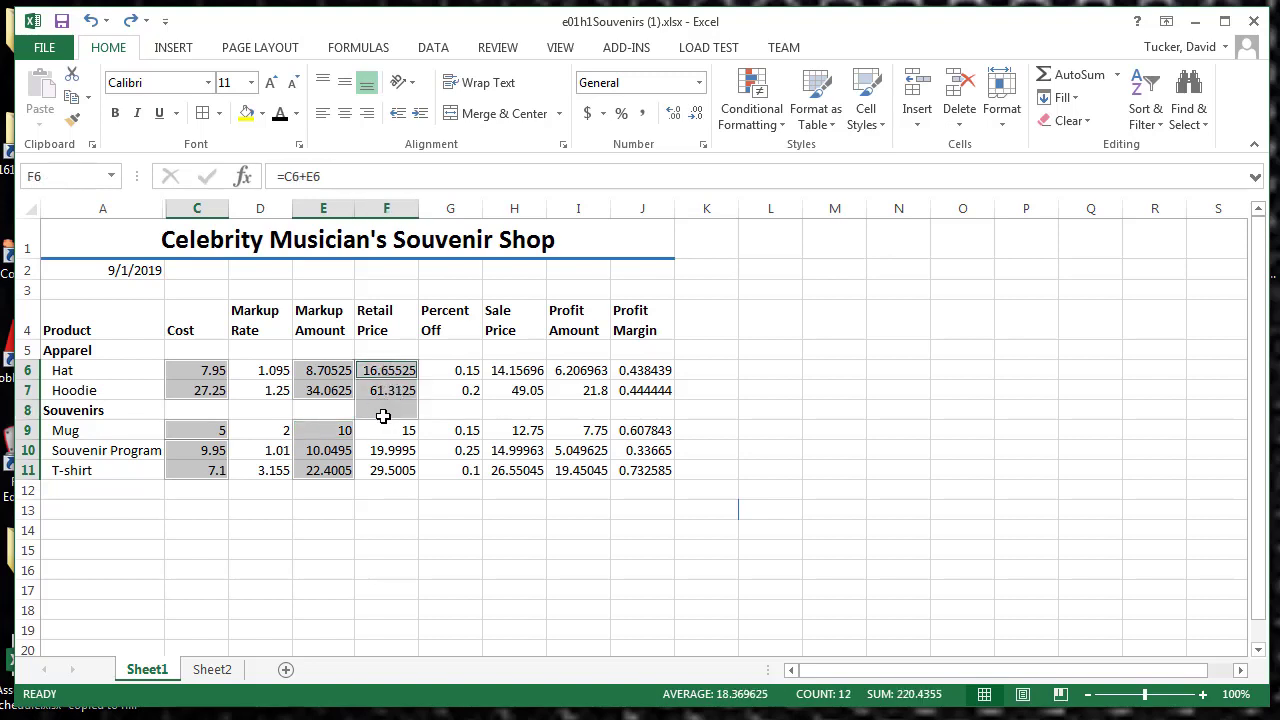
ctrl+click(382, 412)
ctrl+drag(382, 430, 391, 470)
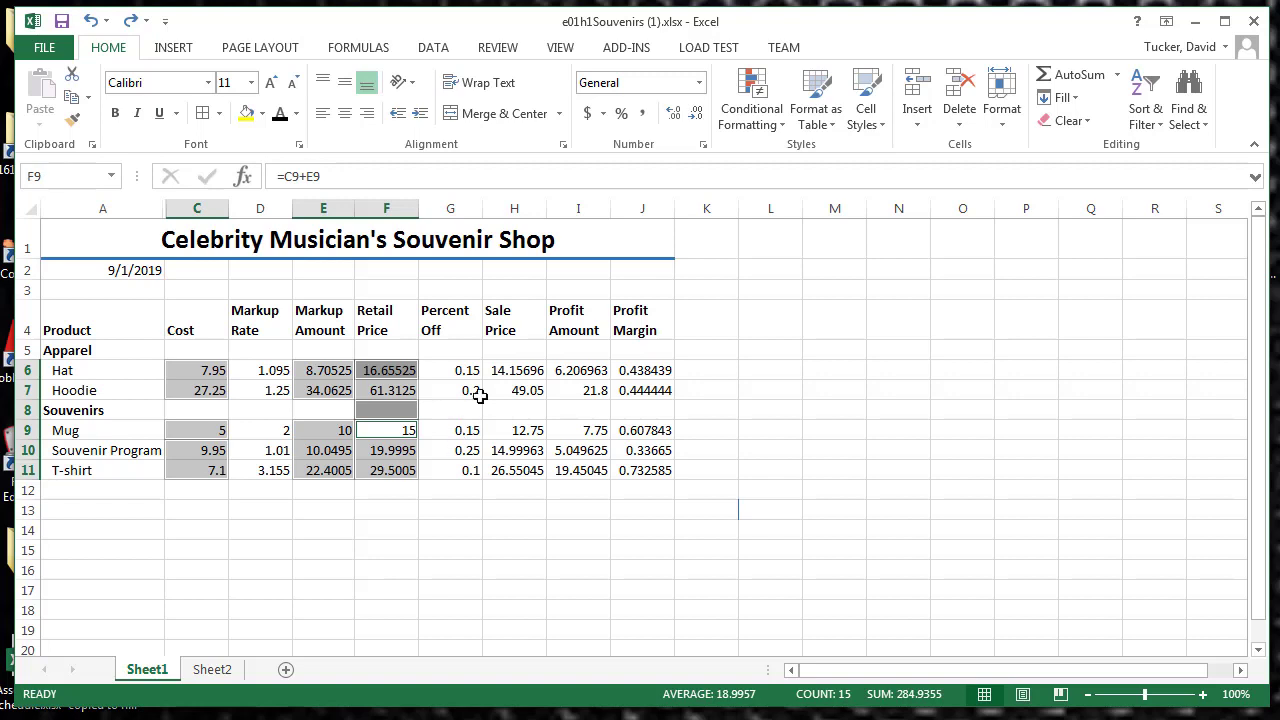
ctrl+drag(495, 370, 517, 463)
drag(578, 371, 580, 471)
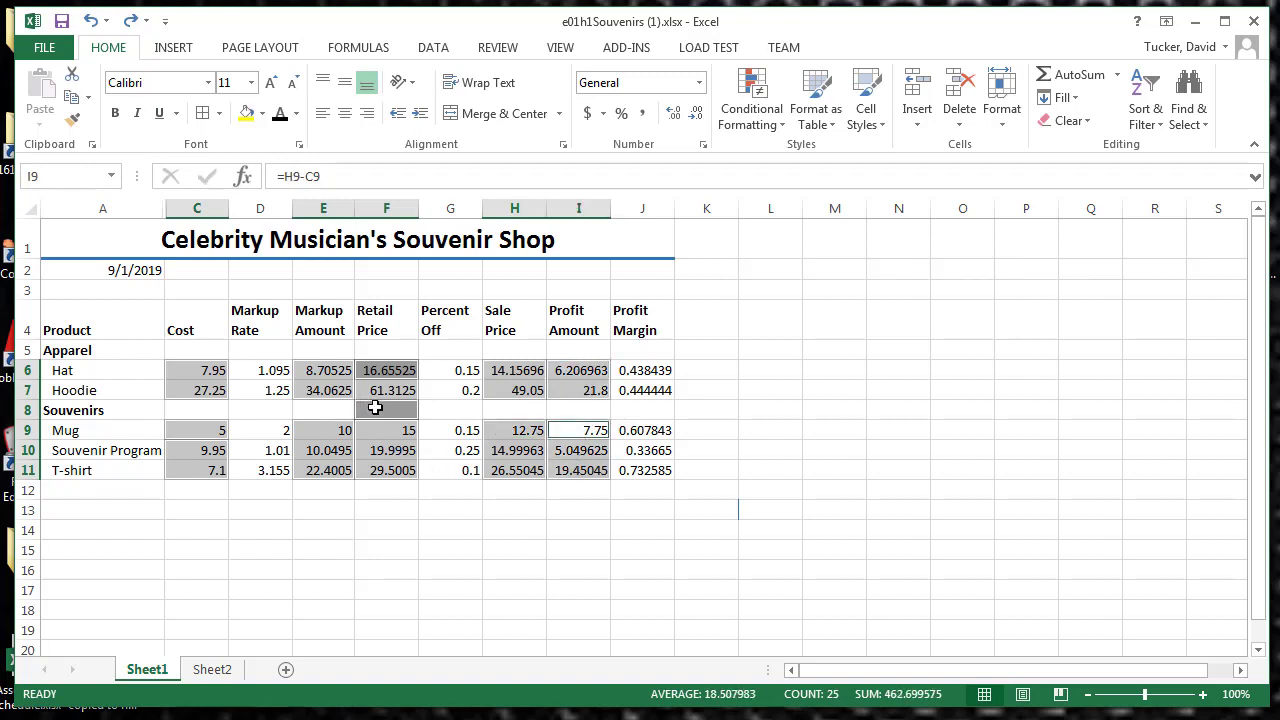
click(700, 84)
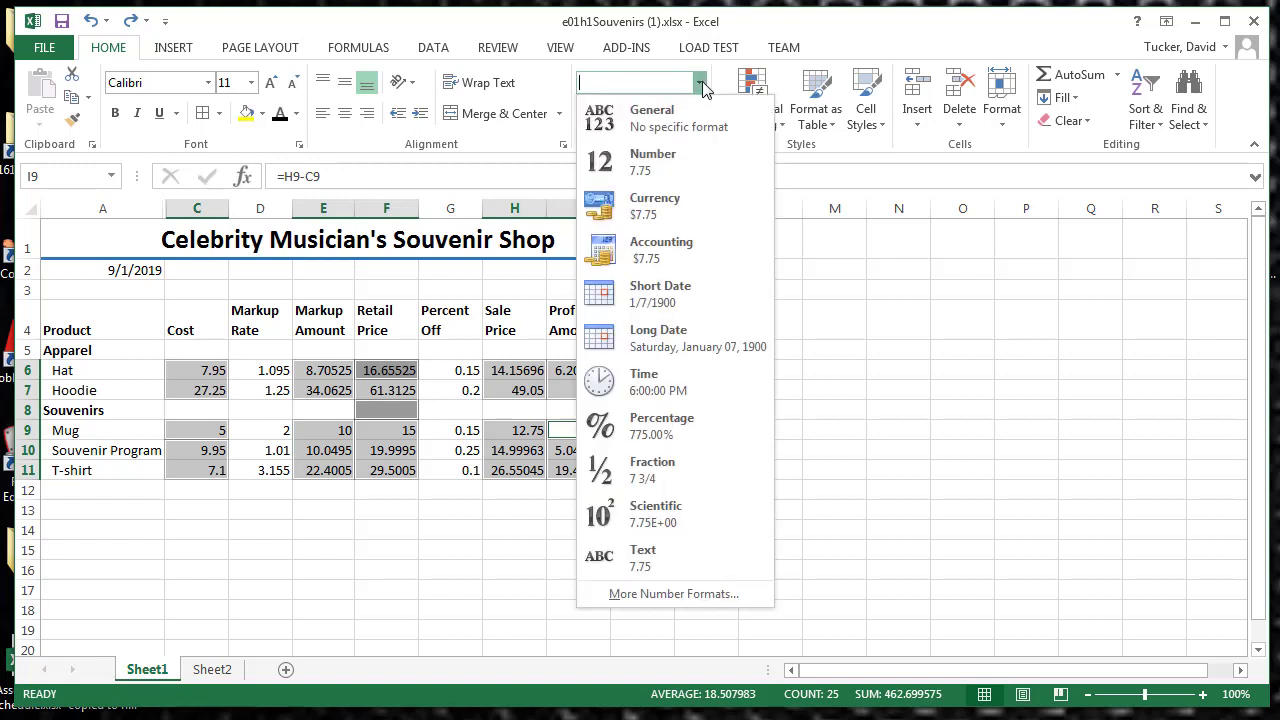
click(665, 248)
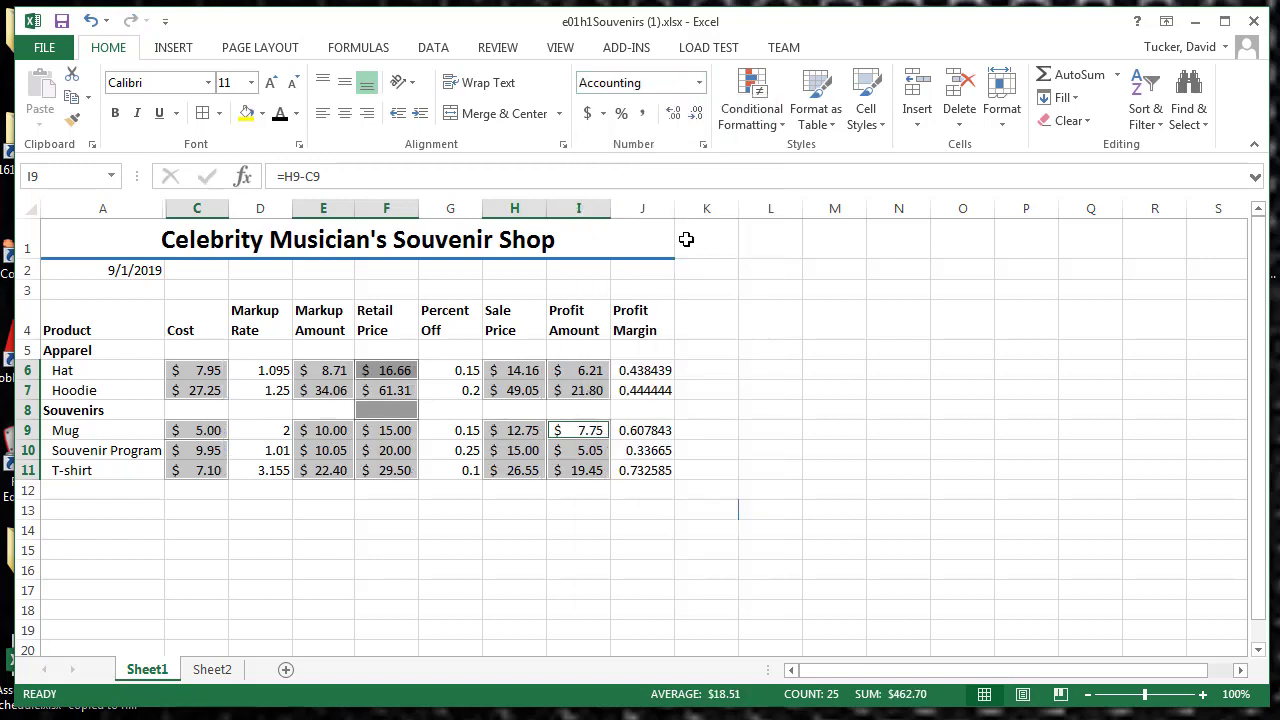
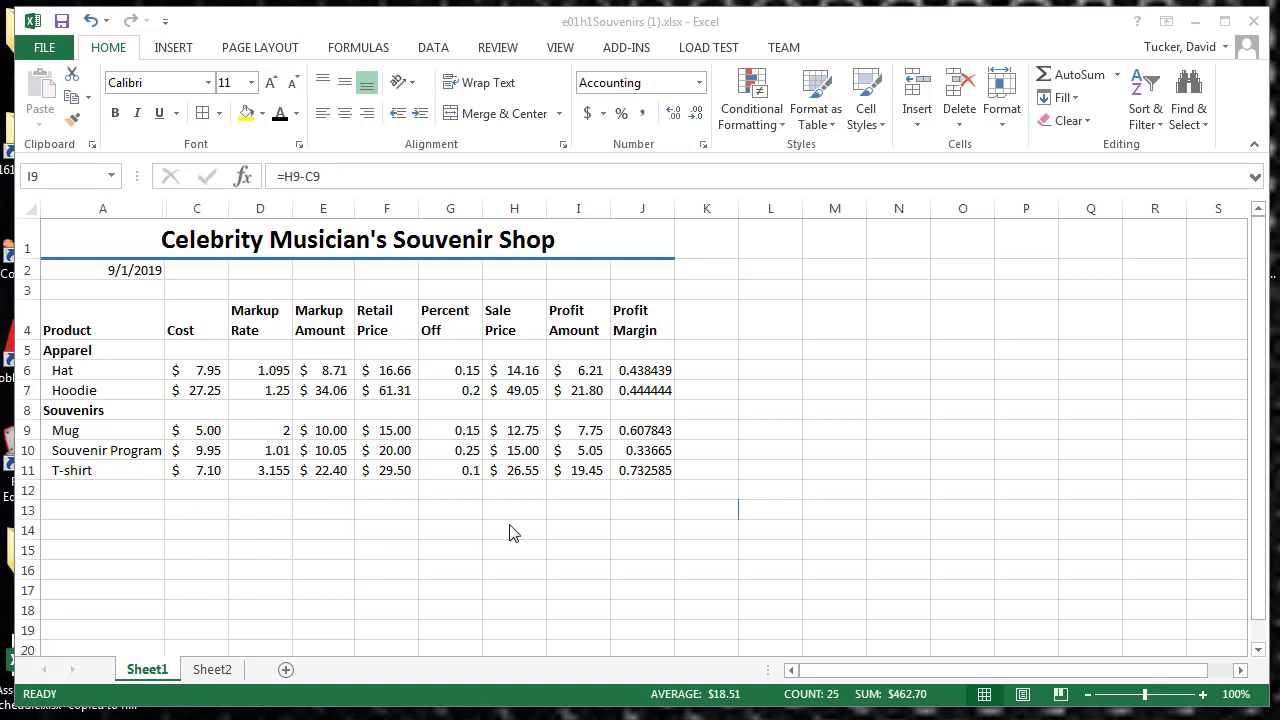
Step: Apply the Percent format to the Profit Margin values for all five products in column J
click(640, 370)
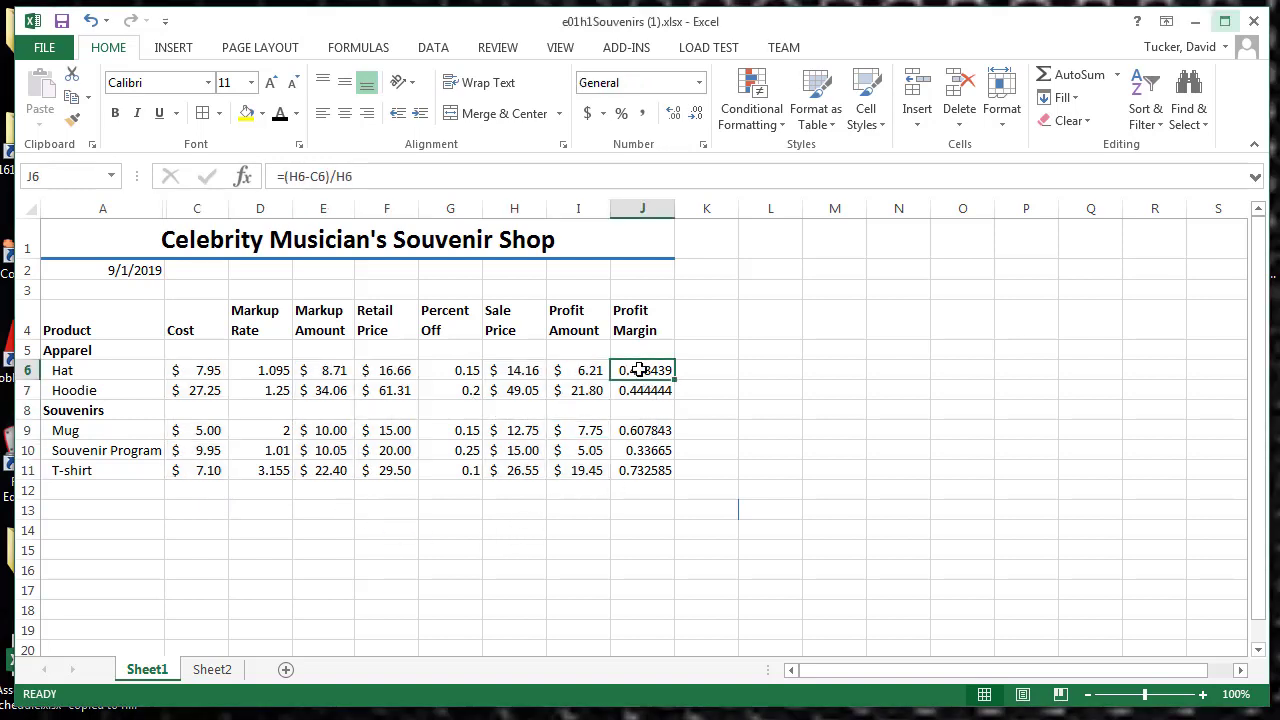
drag(640, 370, 645, 470)
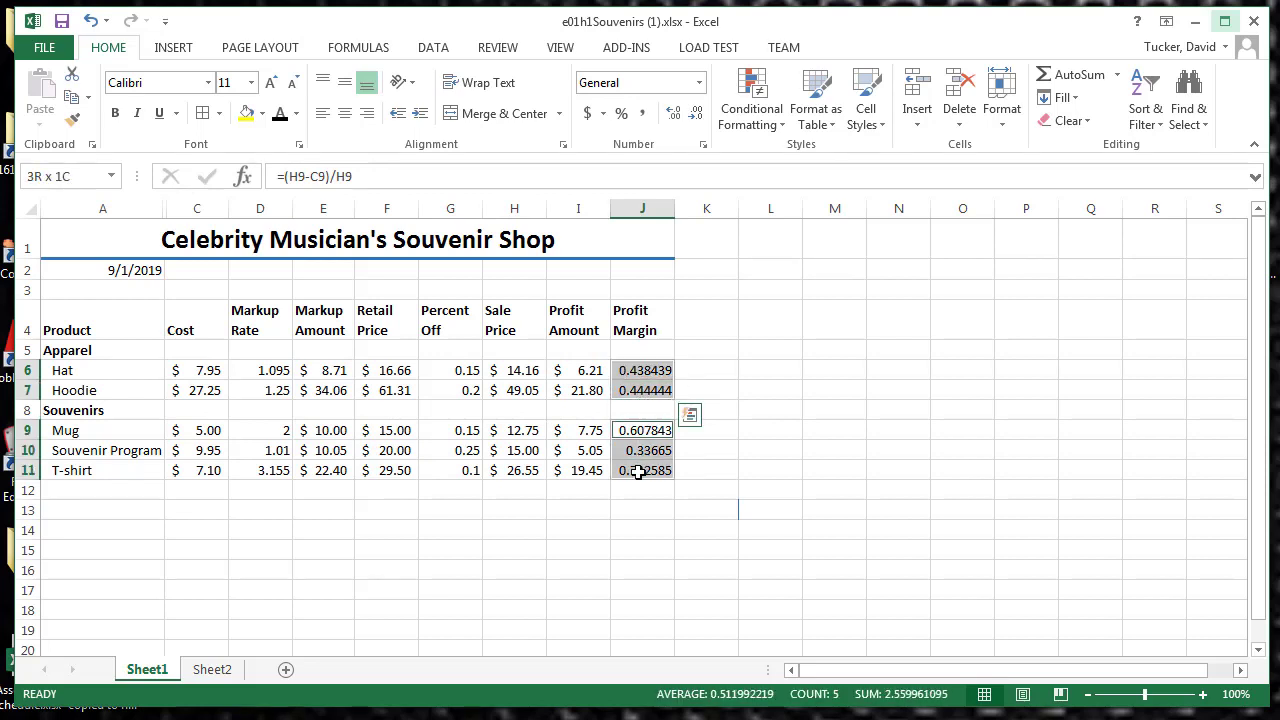
click(620, 118)
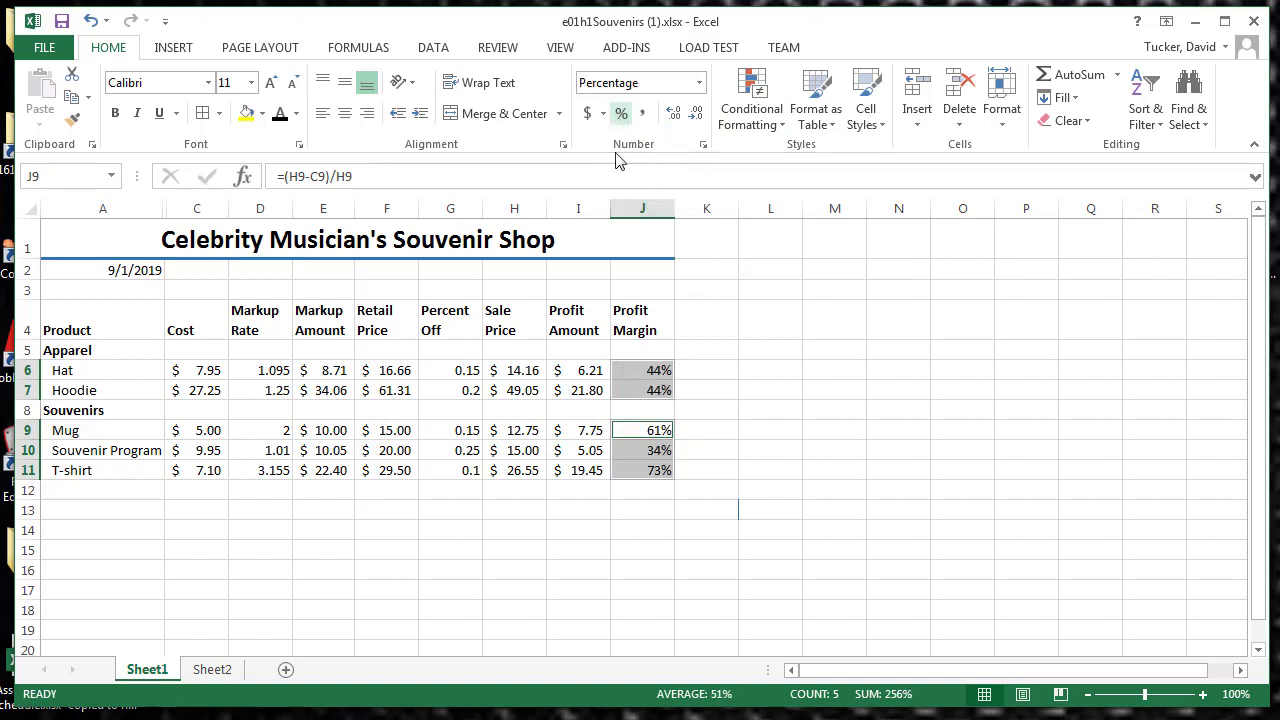
Step: Apply the Percent format to the Percent Off and Markup Rate values of all five products
drag(450, 371, 455, 385)
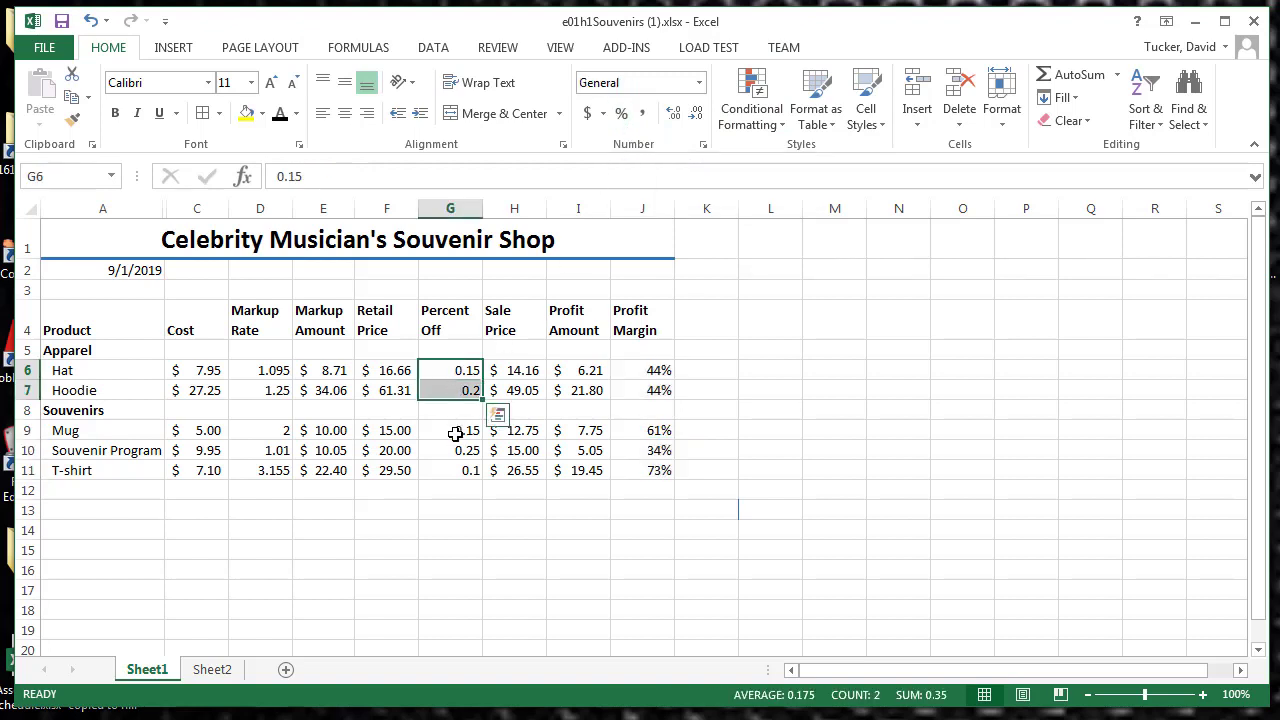
drag(457, 431, 458, 470)
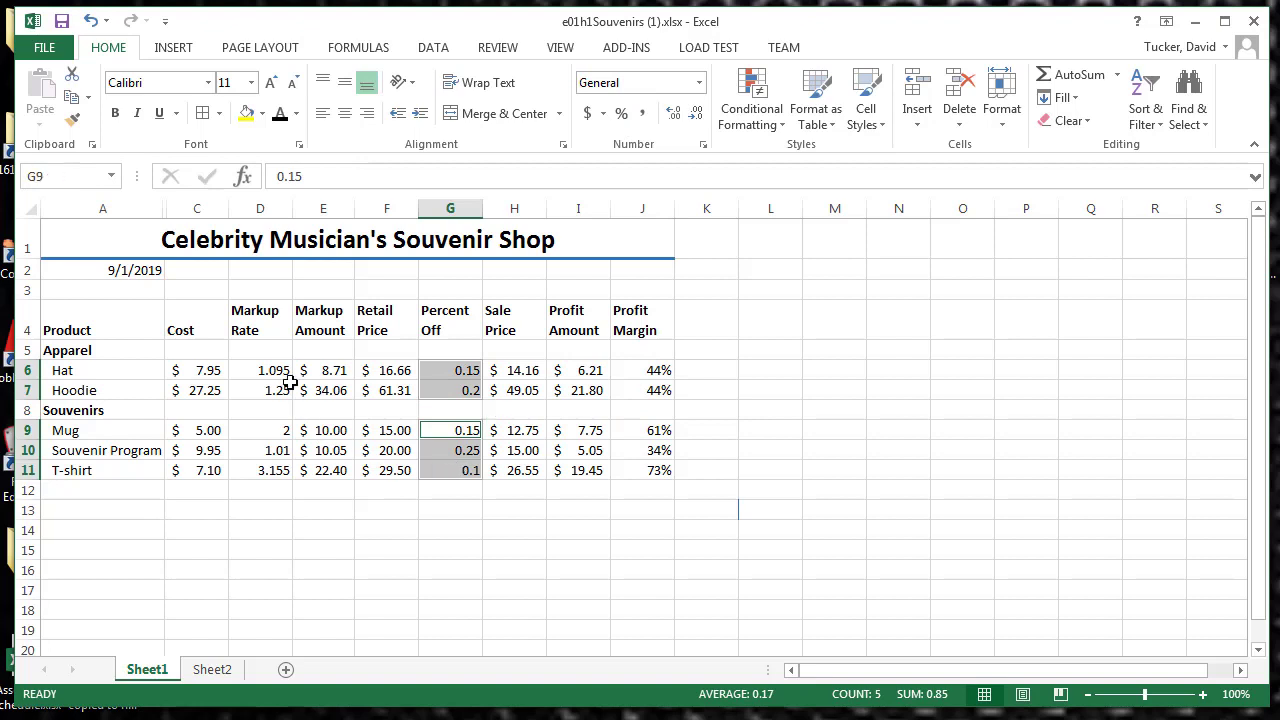
drag(271, 371, 272, 469)
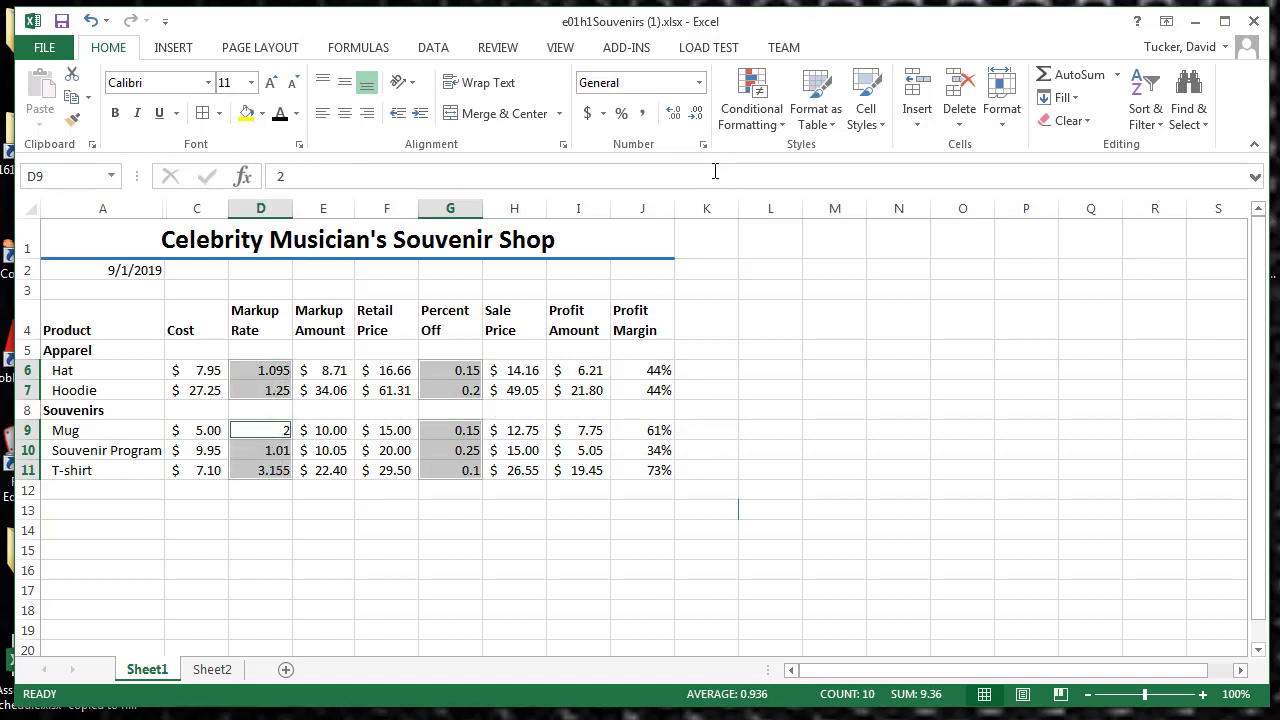
click(621, 113)
click(740, 490)
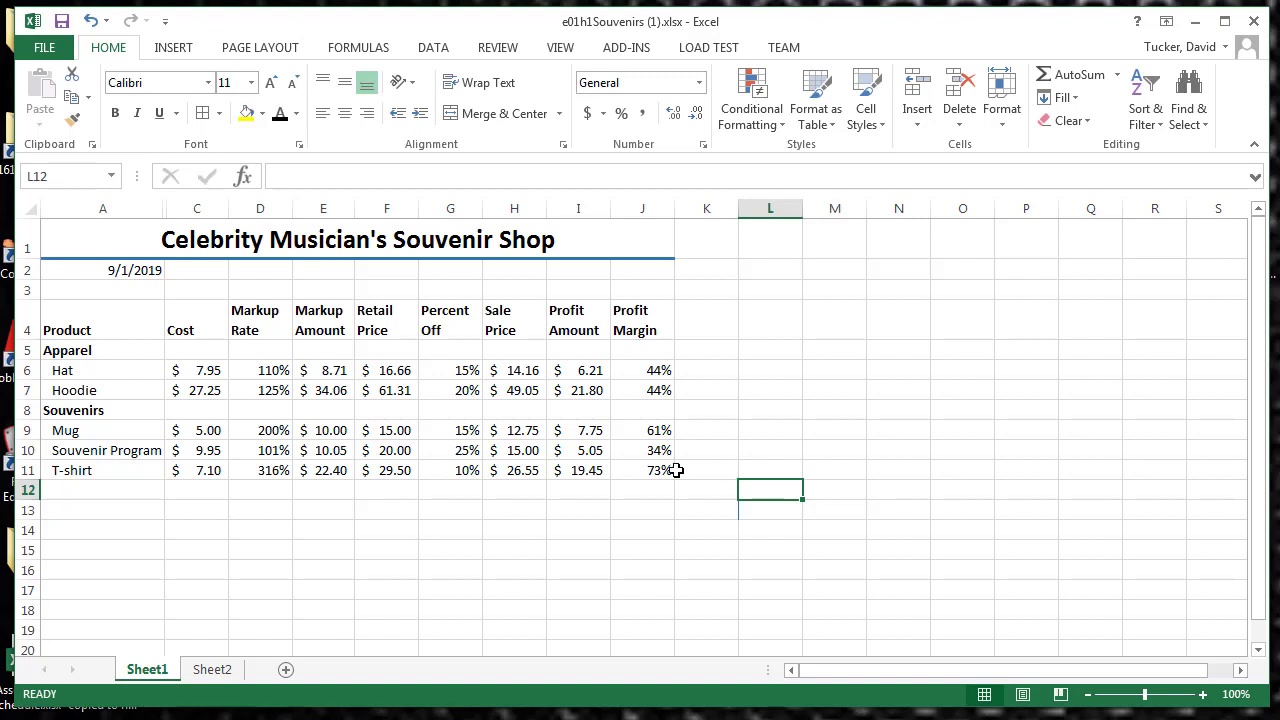
Step: Show the Markup Rate percentages in column D with one decimal place
click(258, 368)
drag(258, 368, 266, 462)
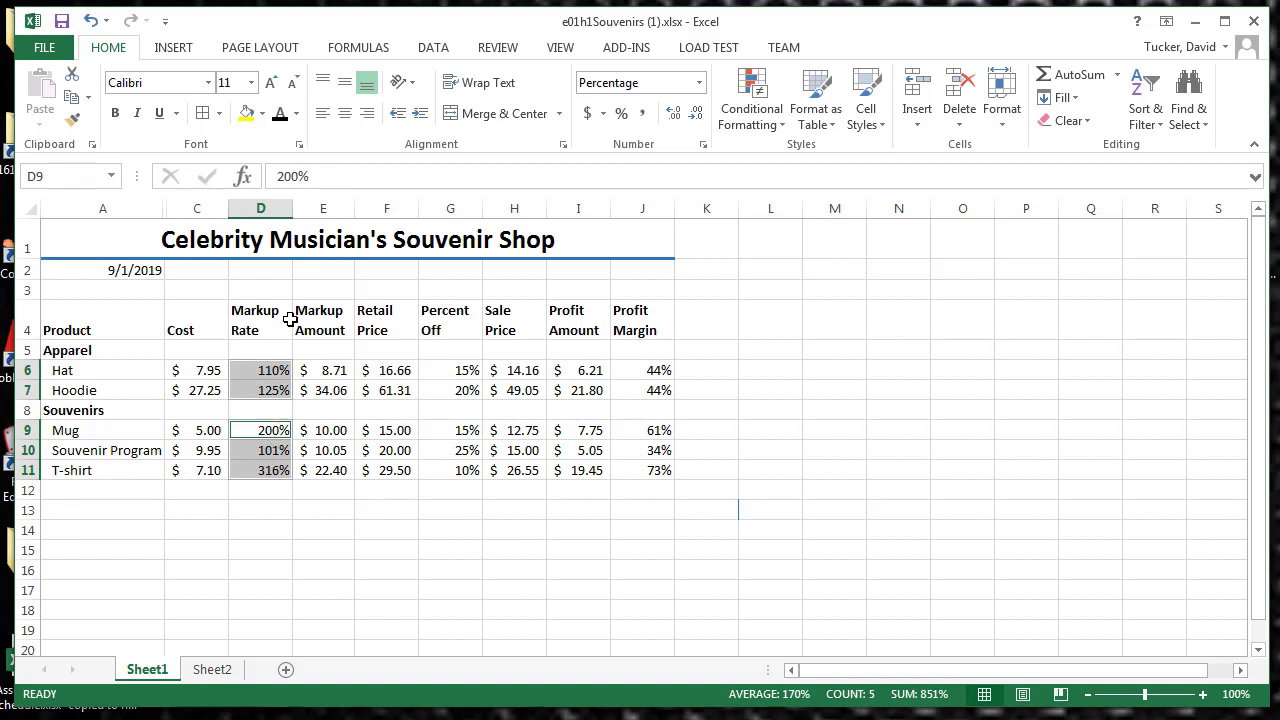
click(701, 120)
click(674, 118)
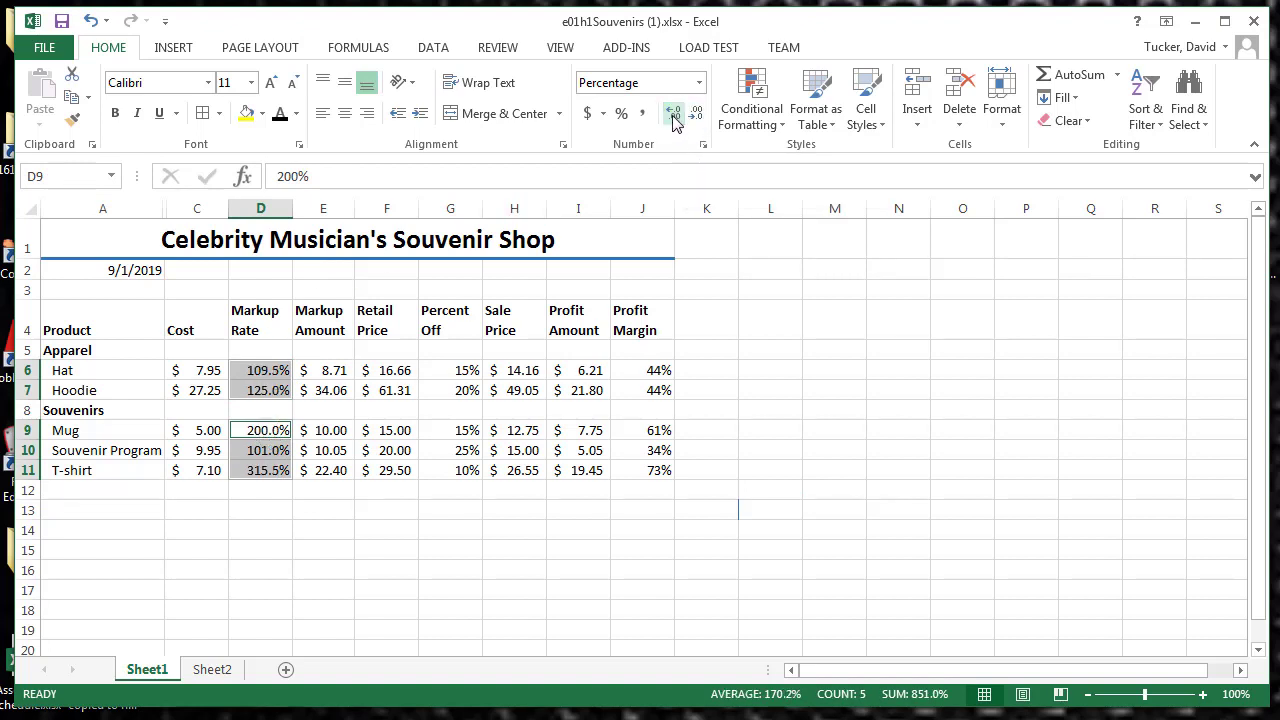
click(674, 118)
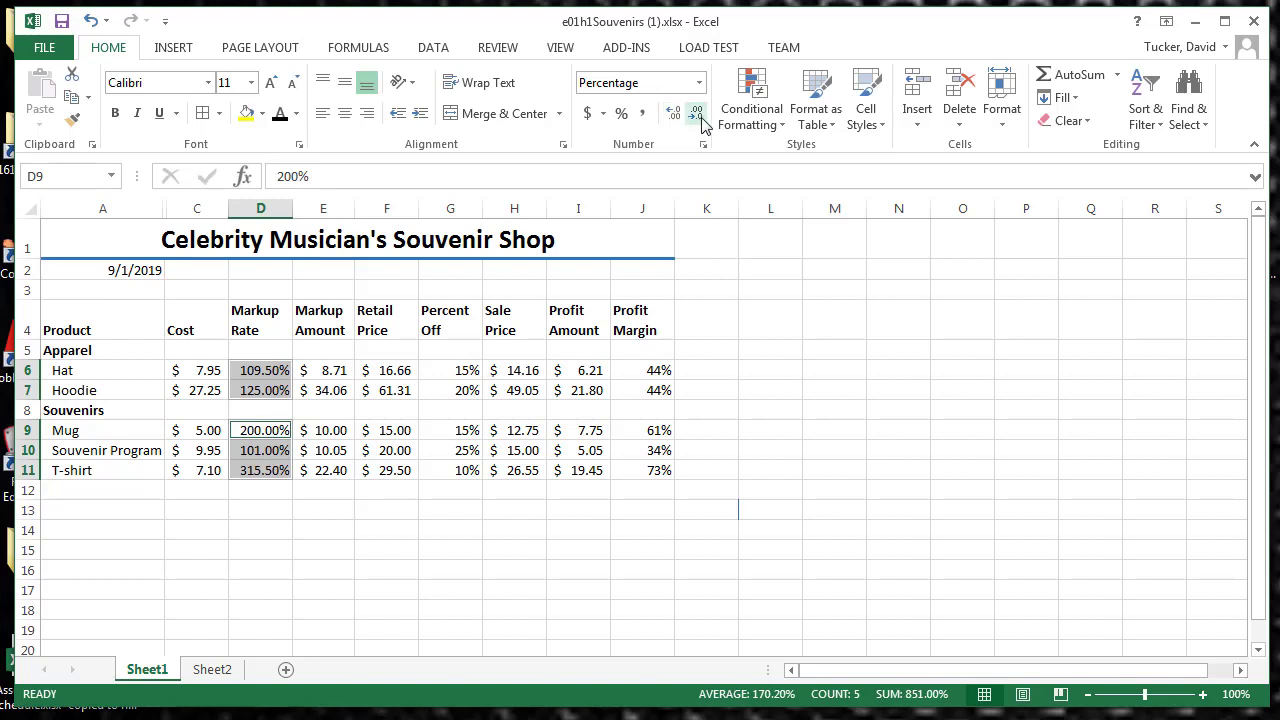
click(701, 120)
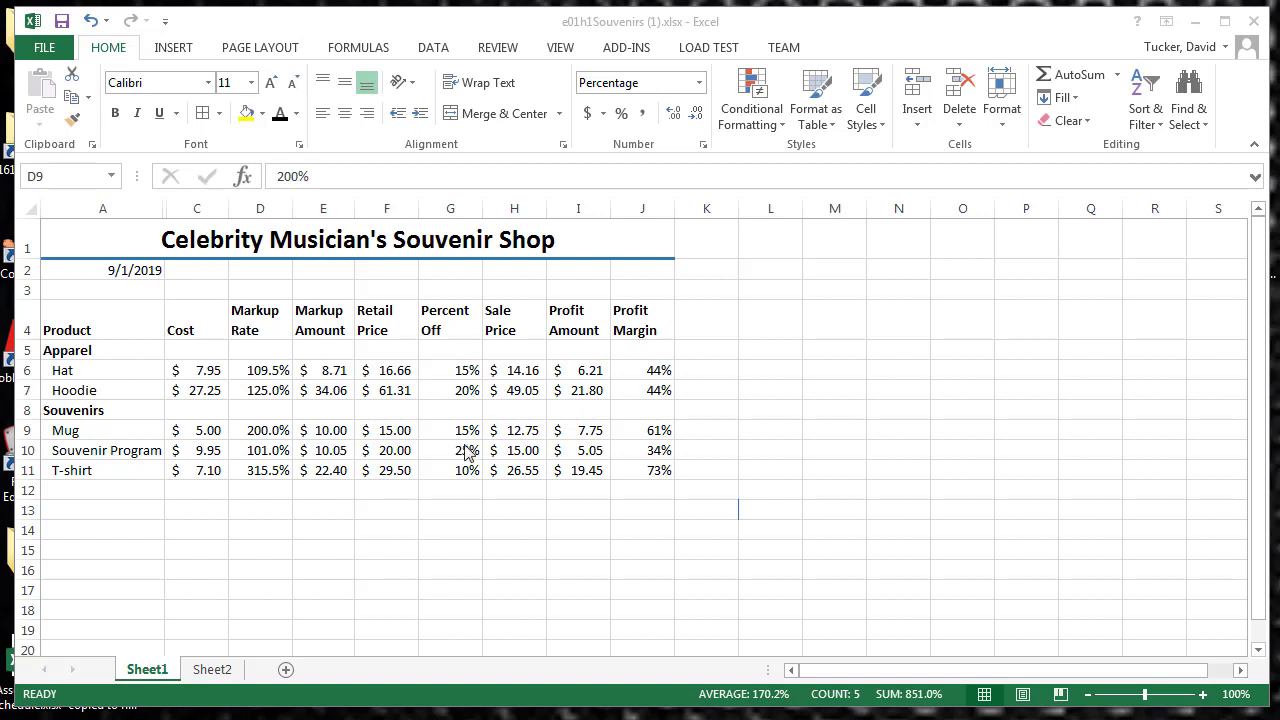
click(126, 332)
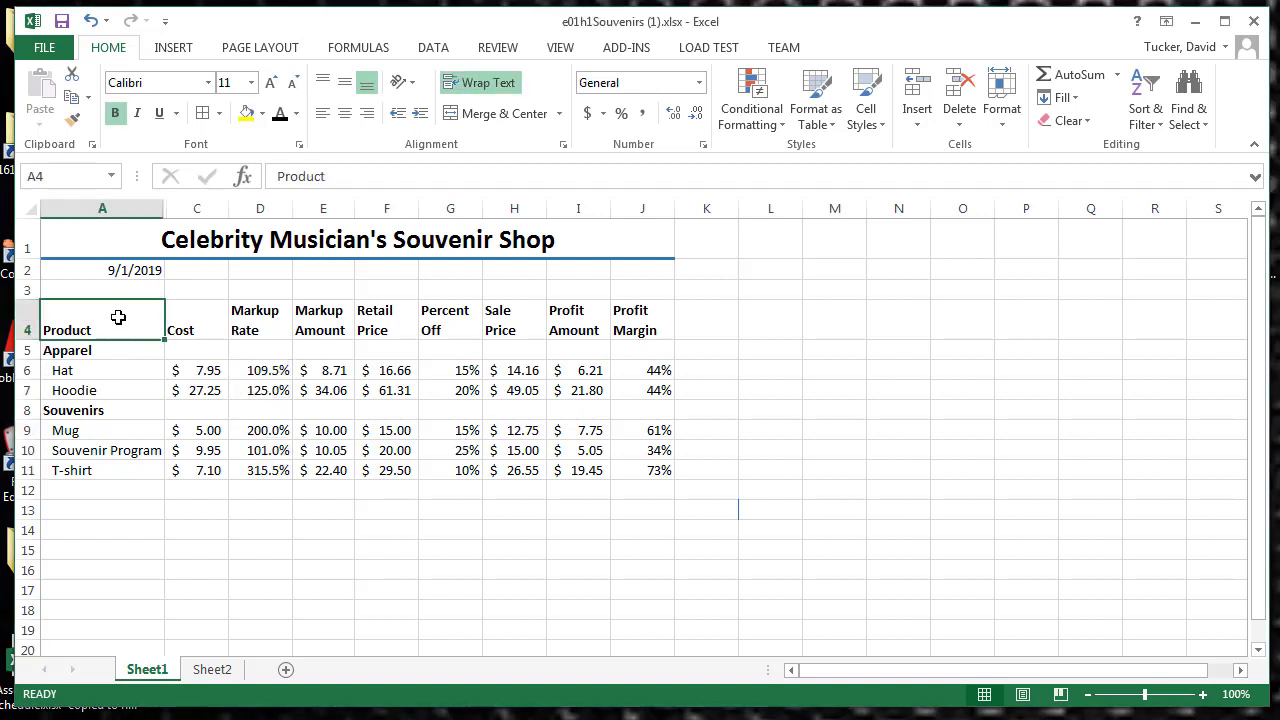
drag(118, 317, 652, 470)
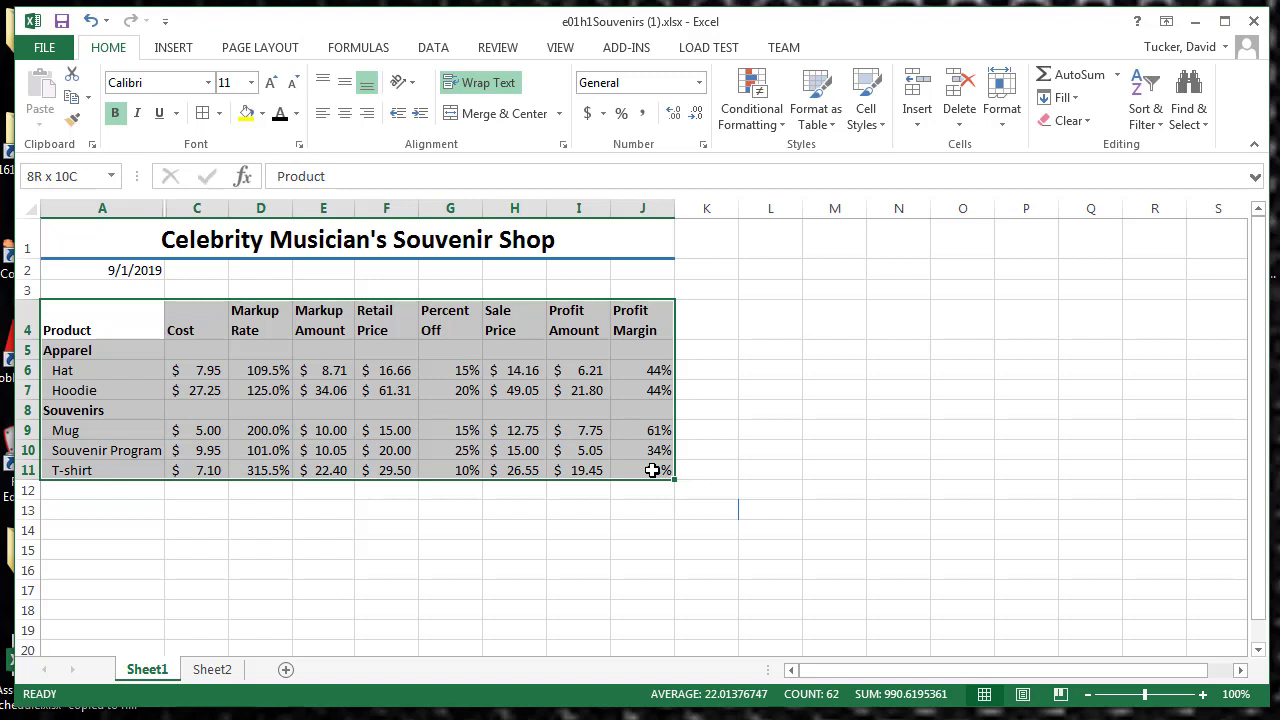
right_click(556, 448)
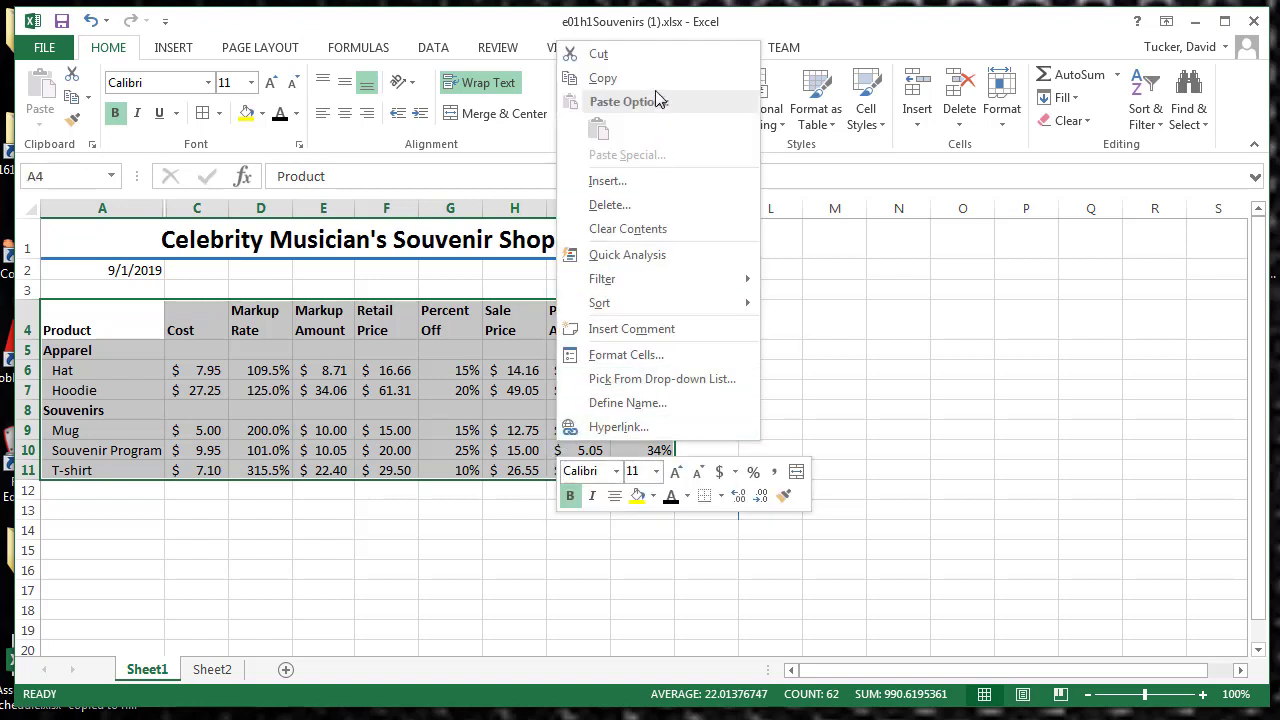
click(606, 78)
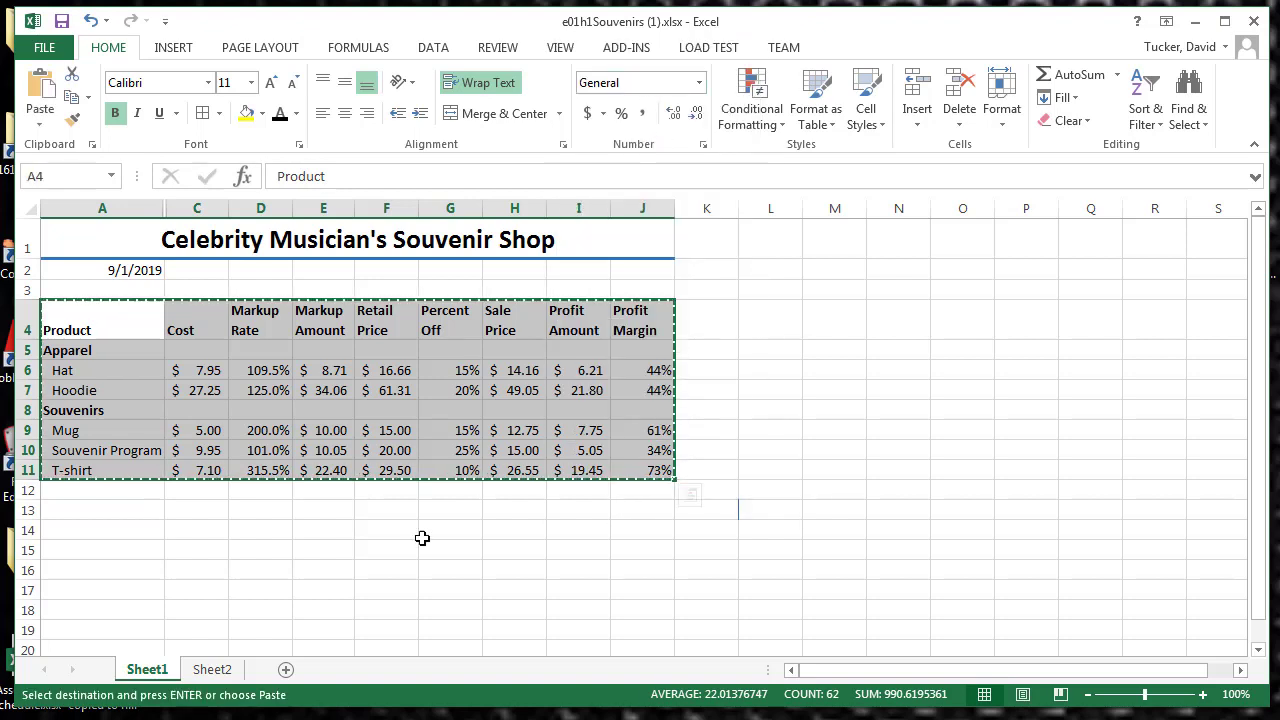
click(214, 670)
right_click(70, 249)
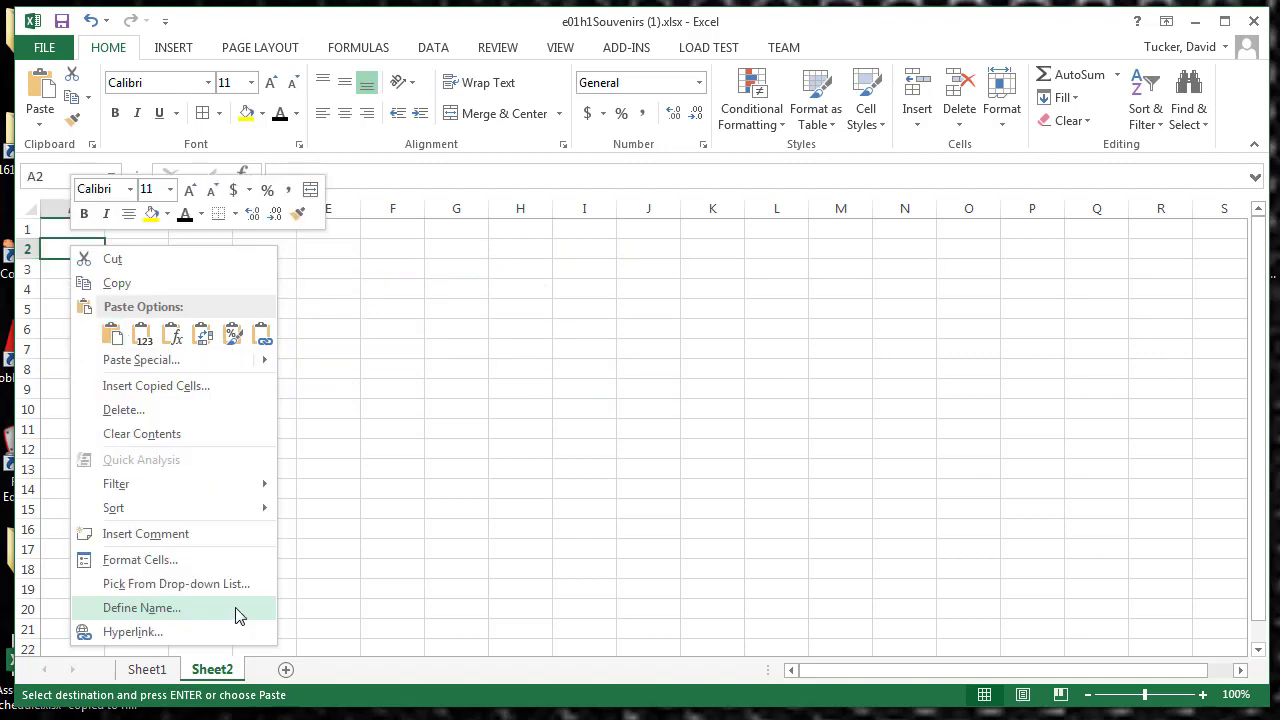
click(141, 672)
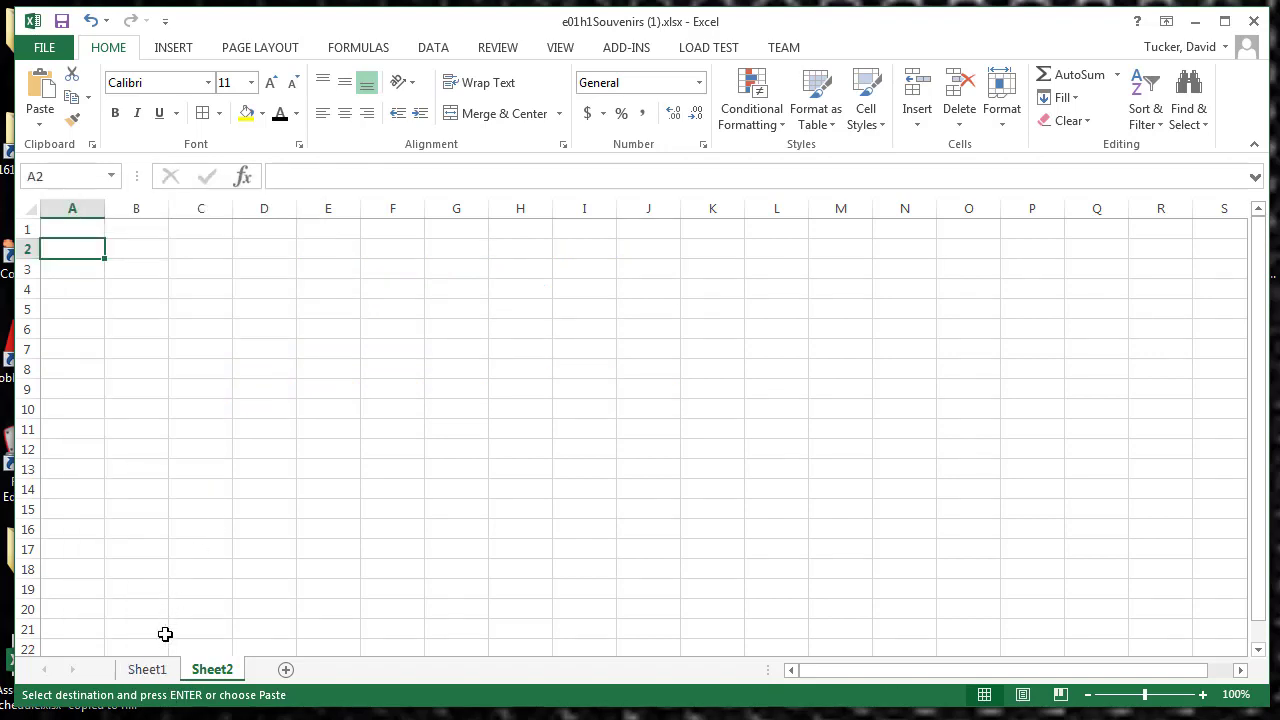
click(143, 669)
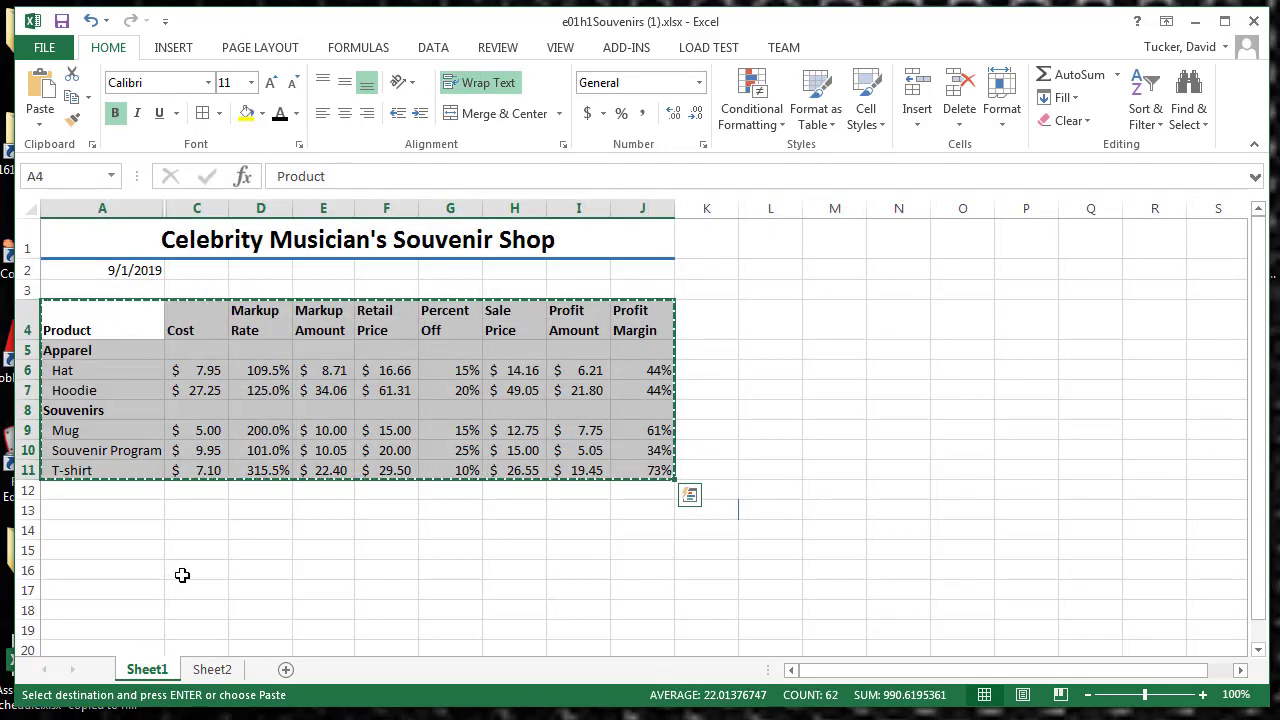
key(Escape)
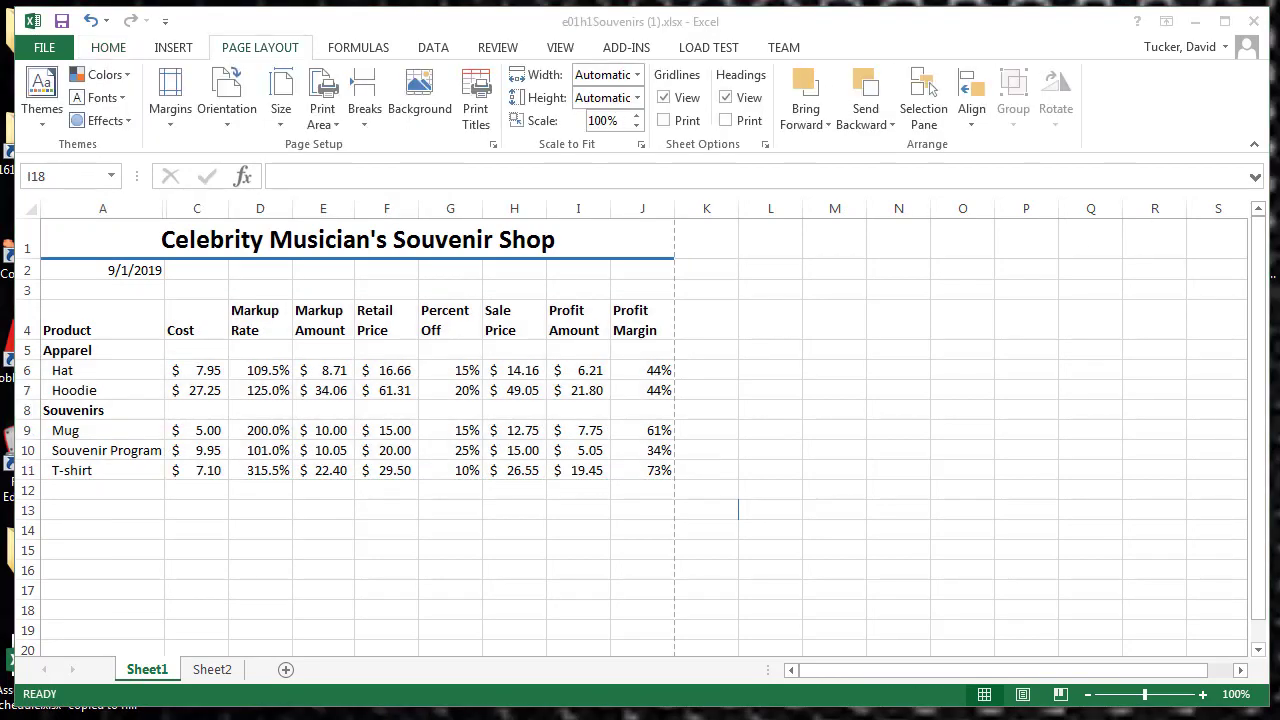
Step: Set the page orientation of Sheet1 to landscape in Page Setup and check the print preview
click(250, 52)
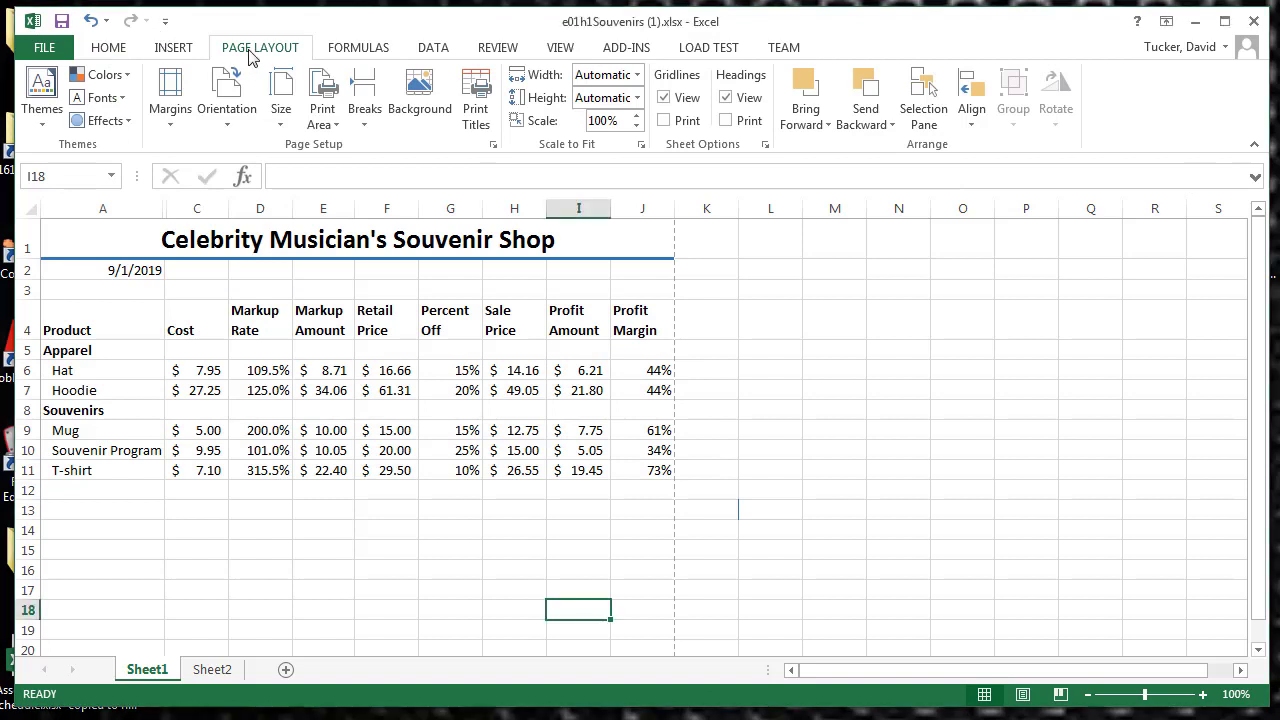
click(493, 150)
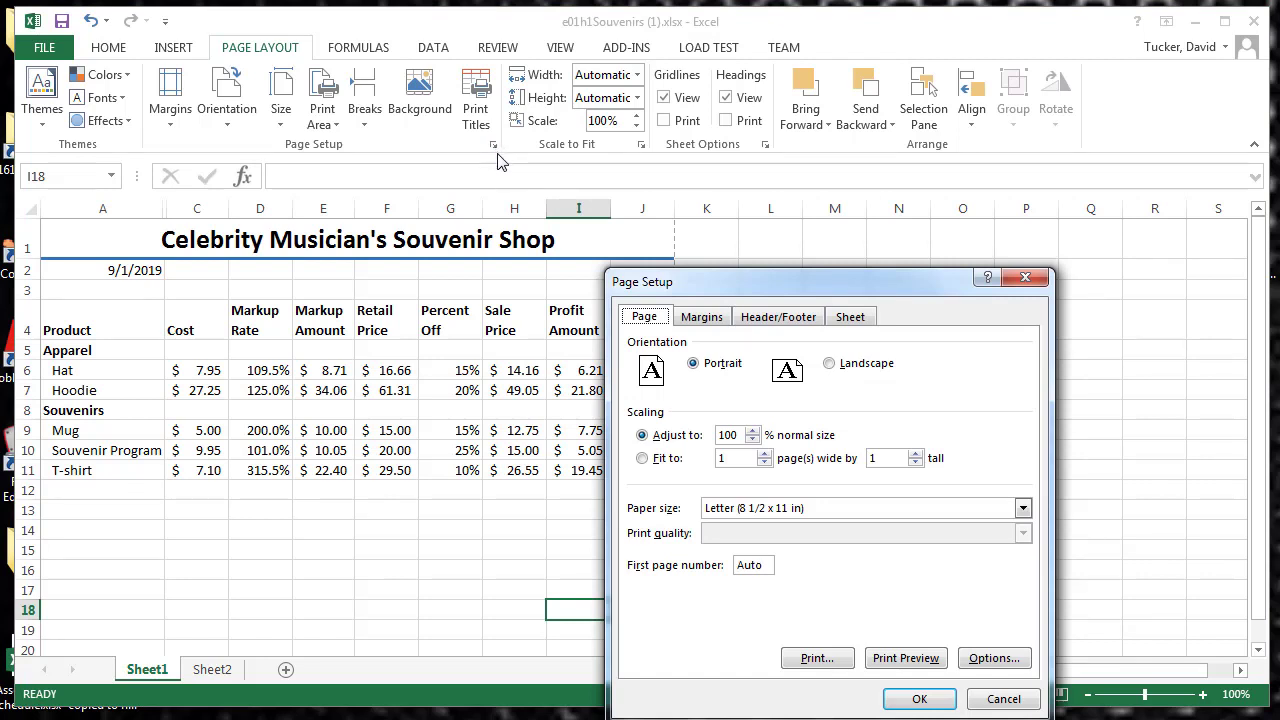
click(830, 365)
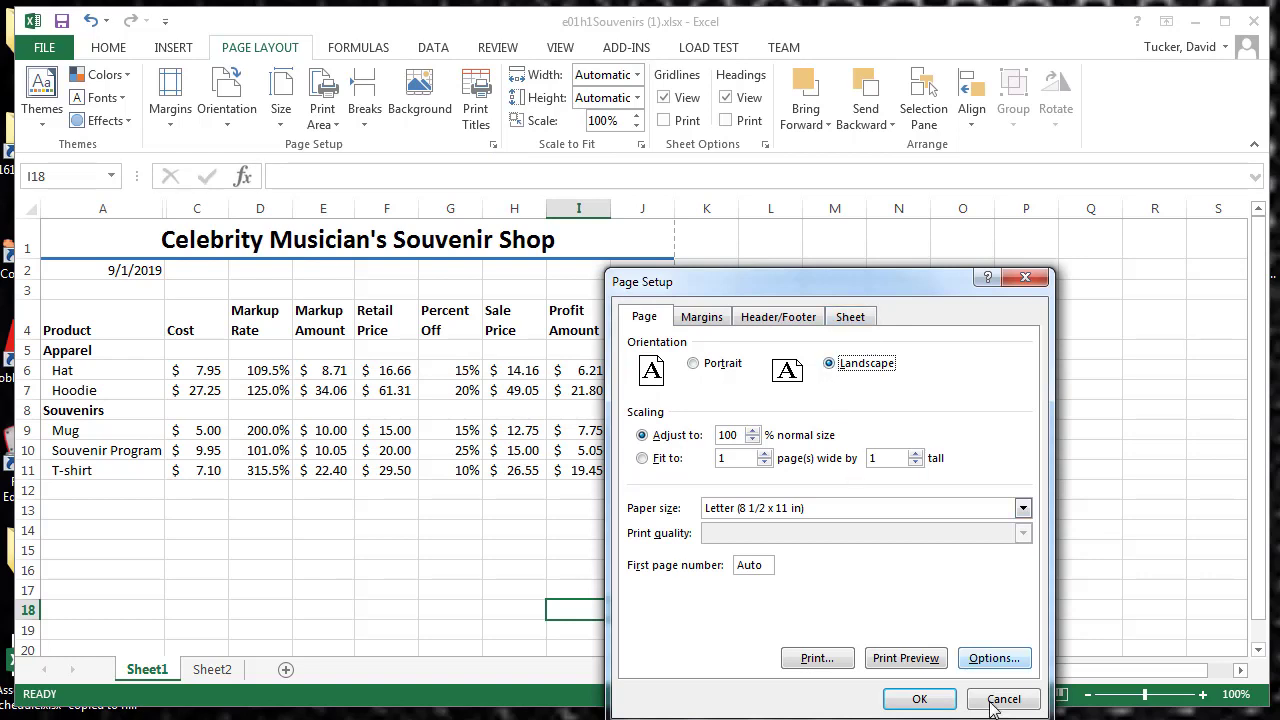
click(907, 658)
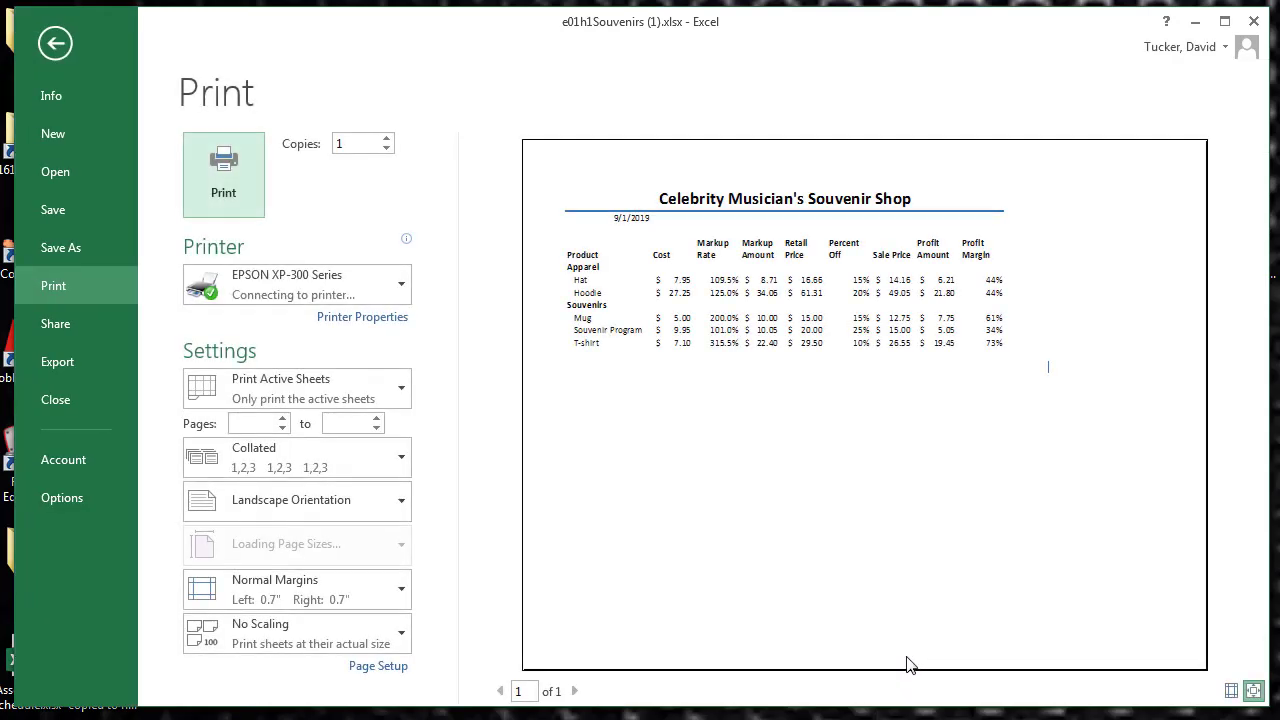
click(70, 43)
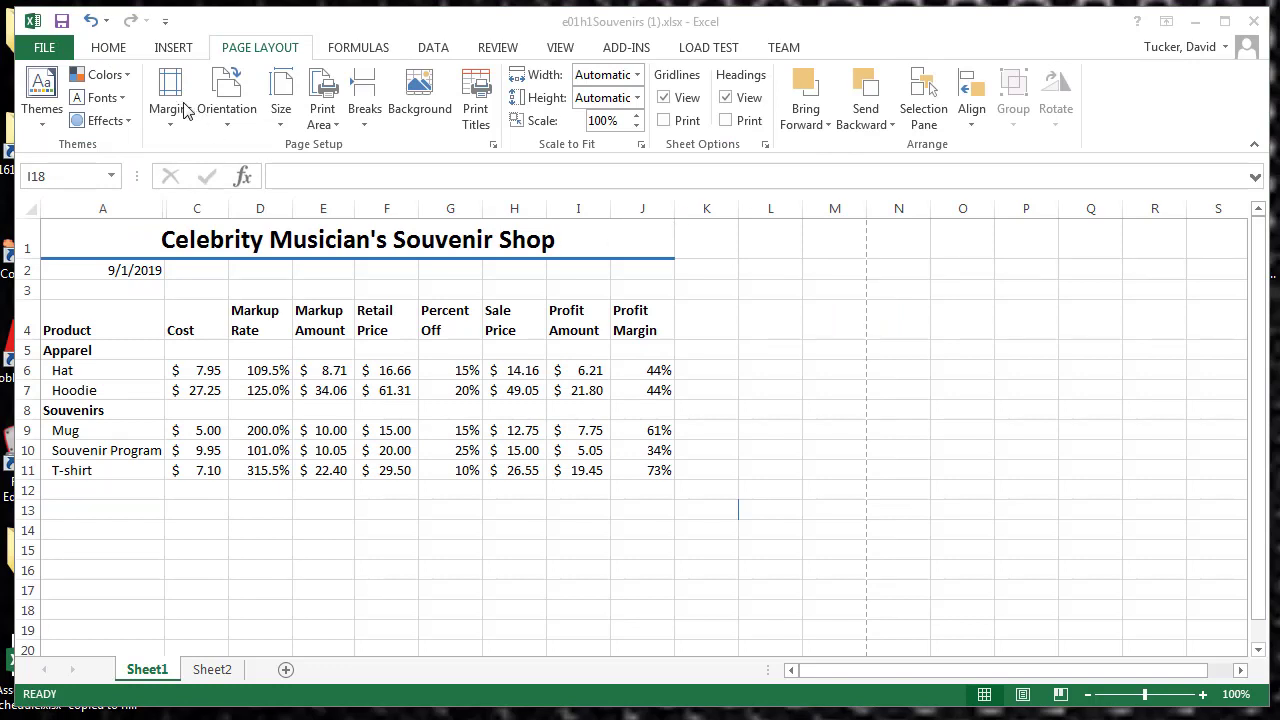
Step: Try portrait orientation for Sheet1 in the print preview, and restore landscape orientation
click(222, 122)
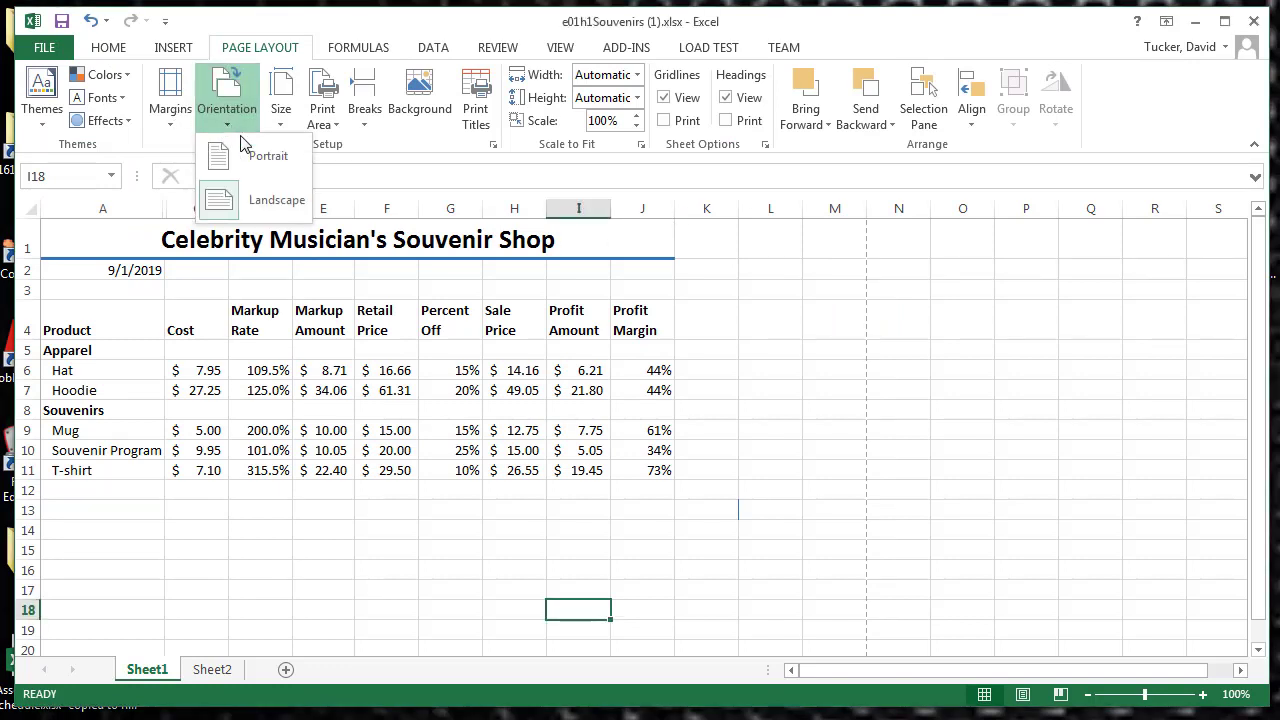
click(252, 155)
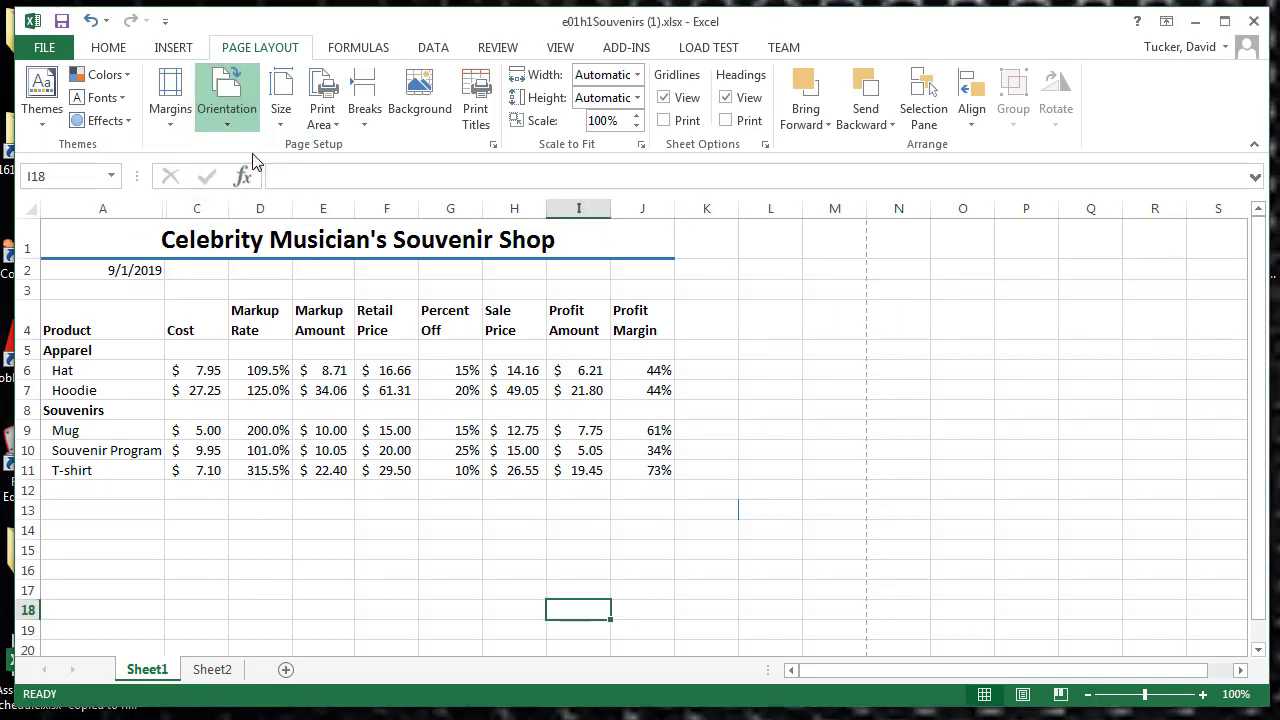
click(46, 47)
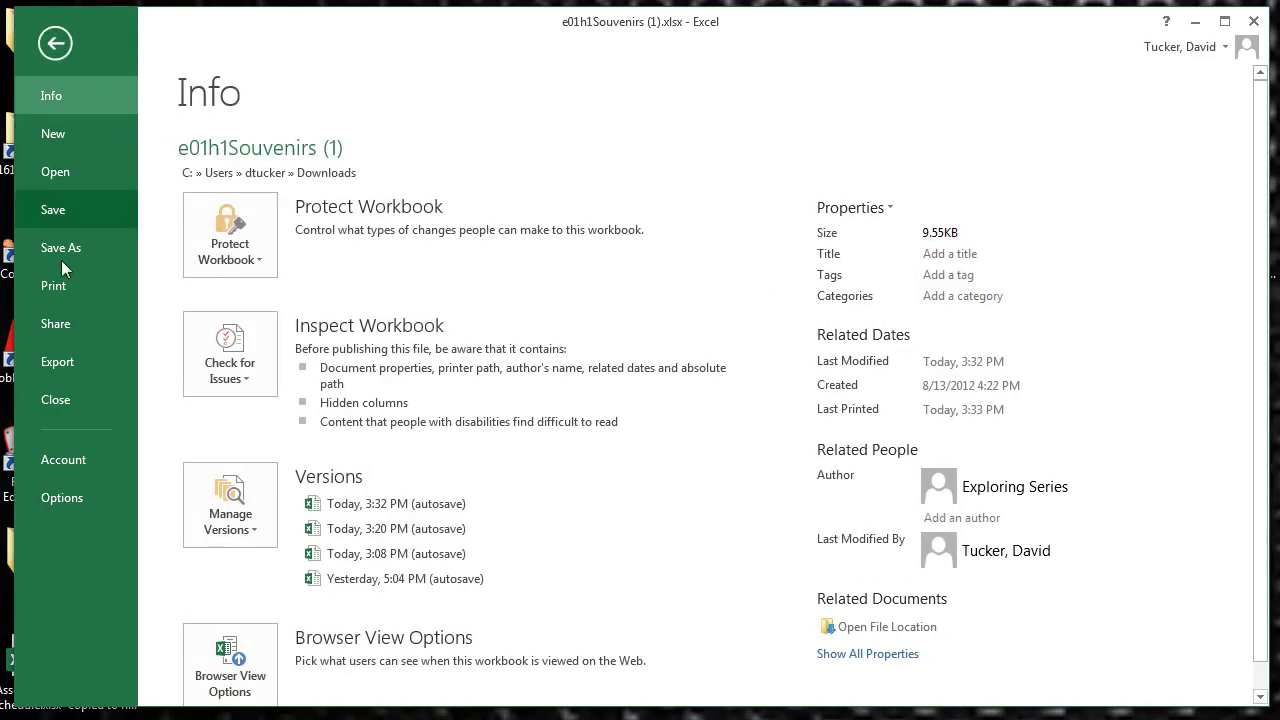
click(57, 291)
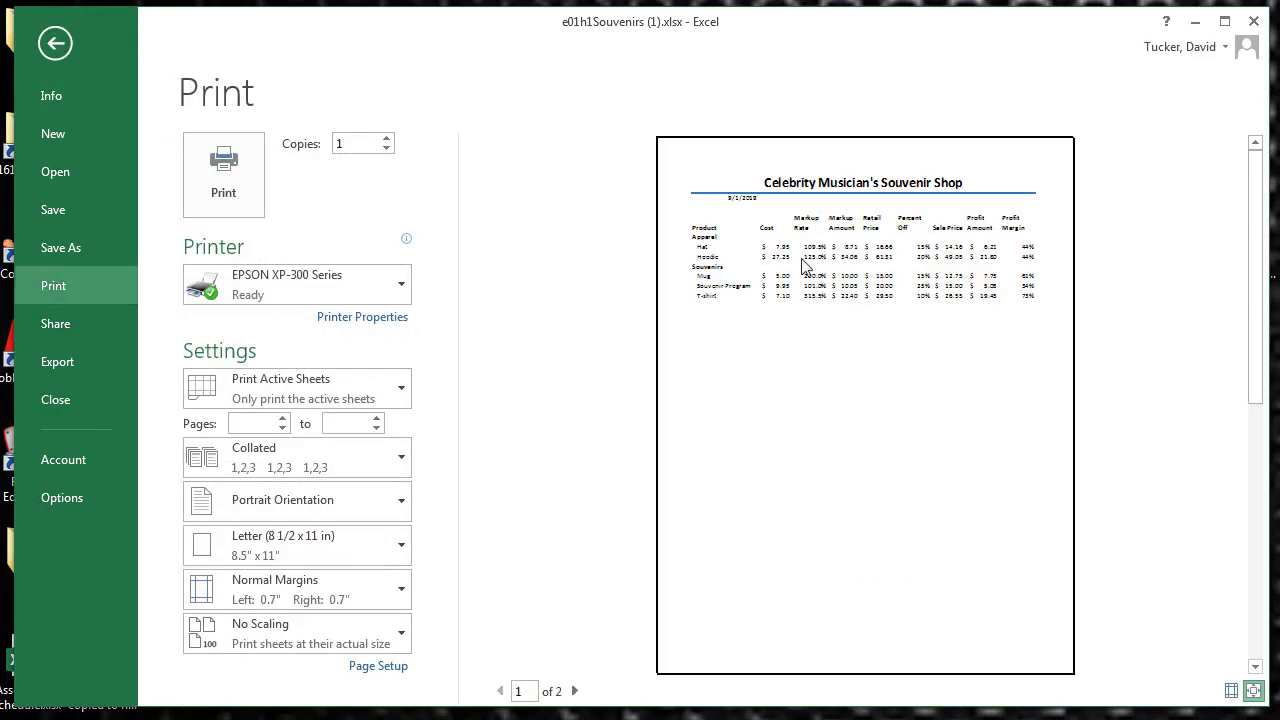
click(52, 44)
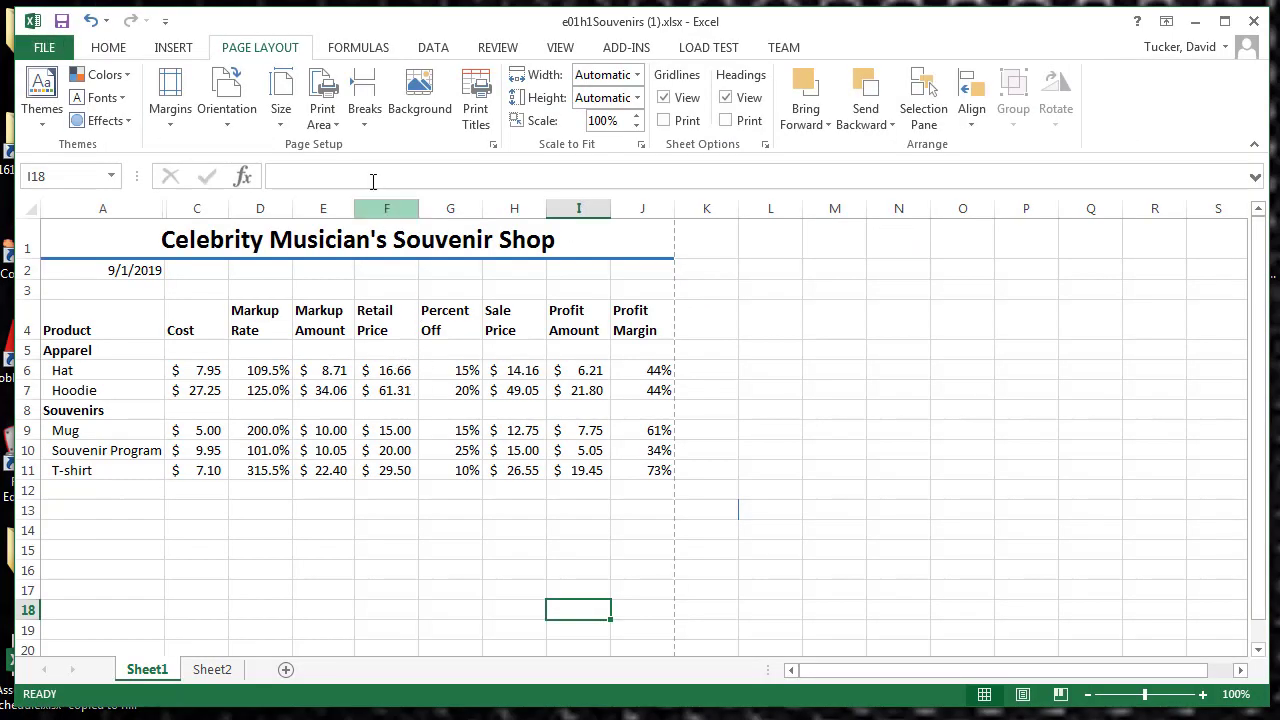
click(221, 128)
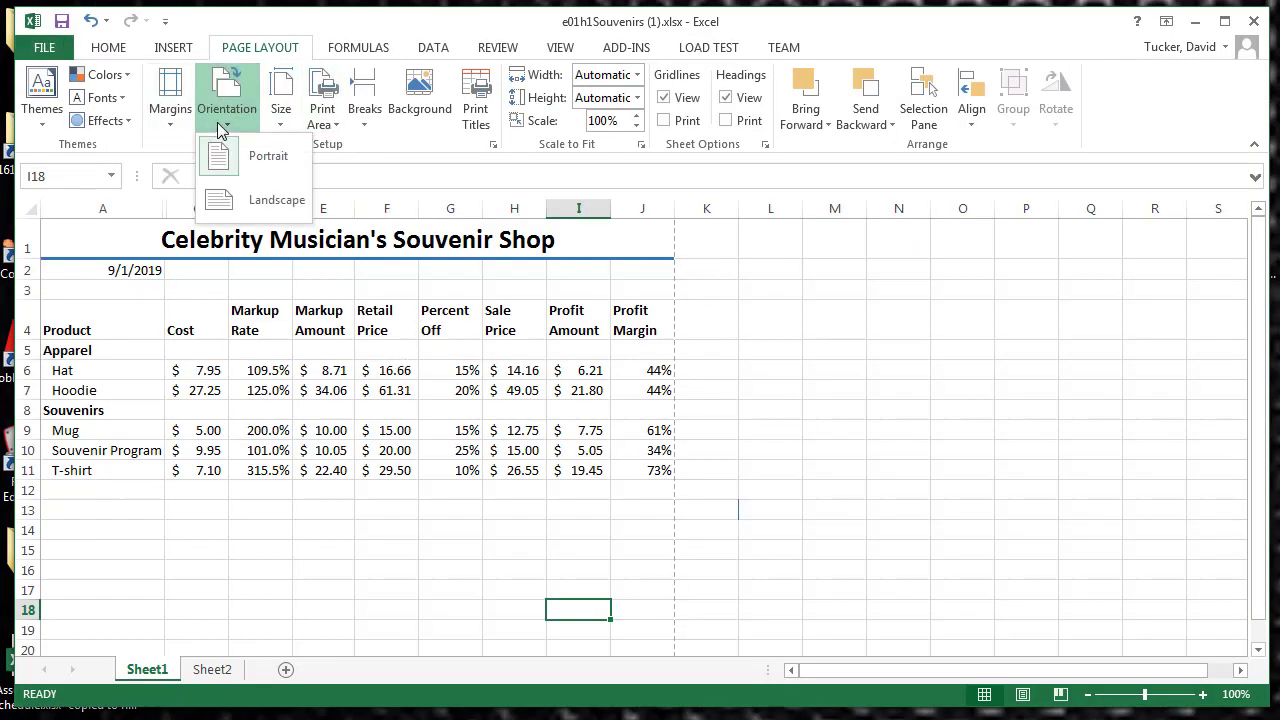
click(272, 204)
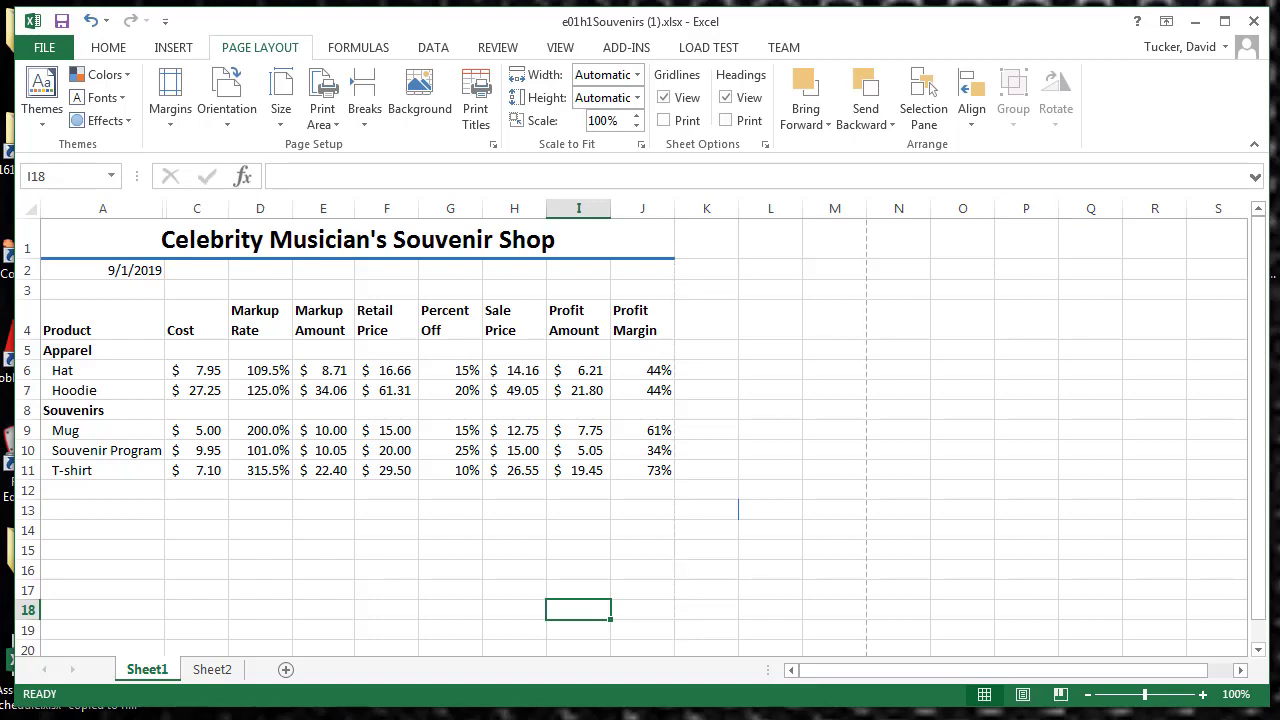
Step: Start a custom header for Sheet1 in Page Setup and enter the author's full name in its left section
click(493, 147)
click(493, 147)
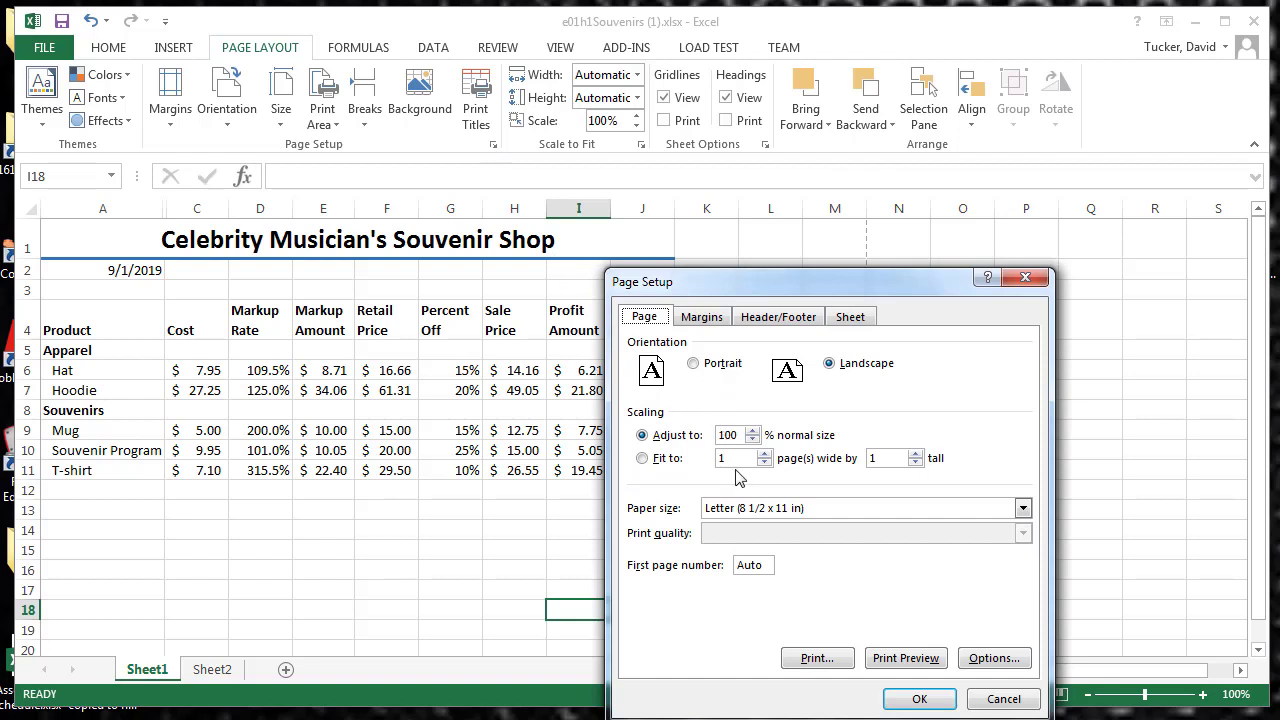
click(716, 320)
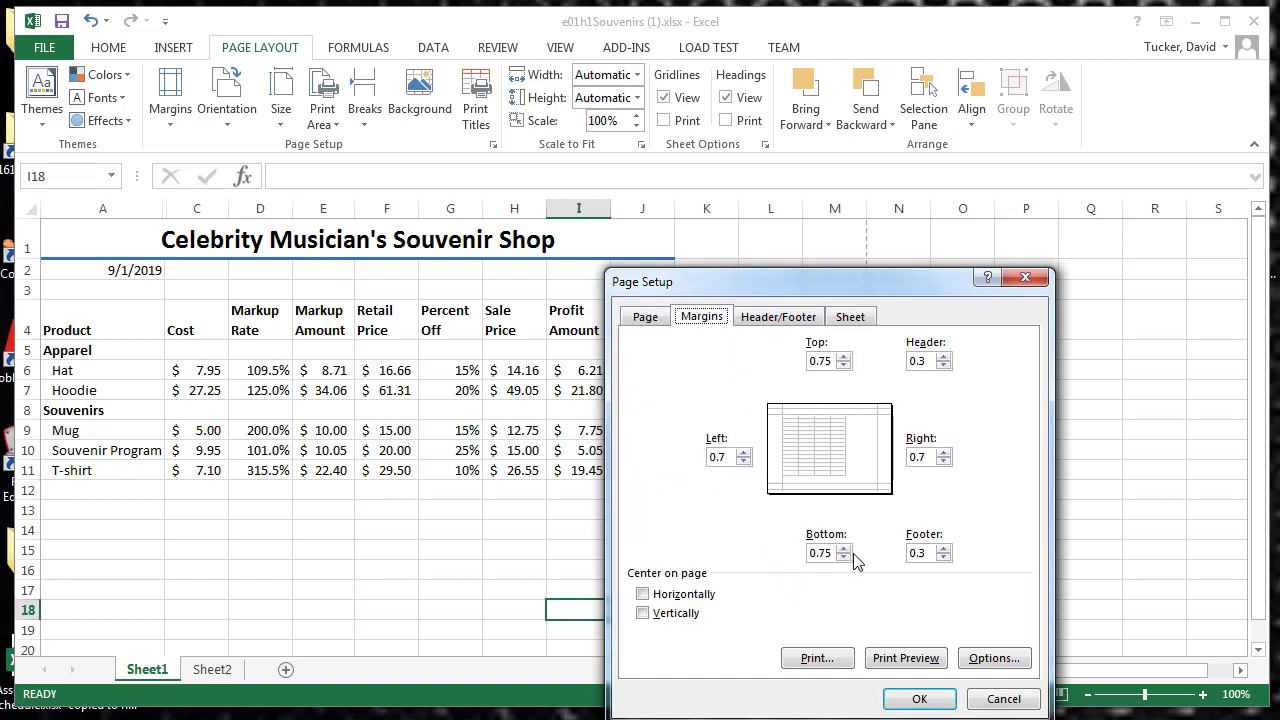
click(789, 317)
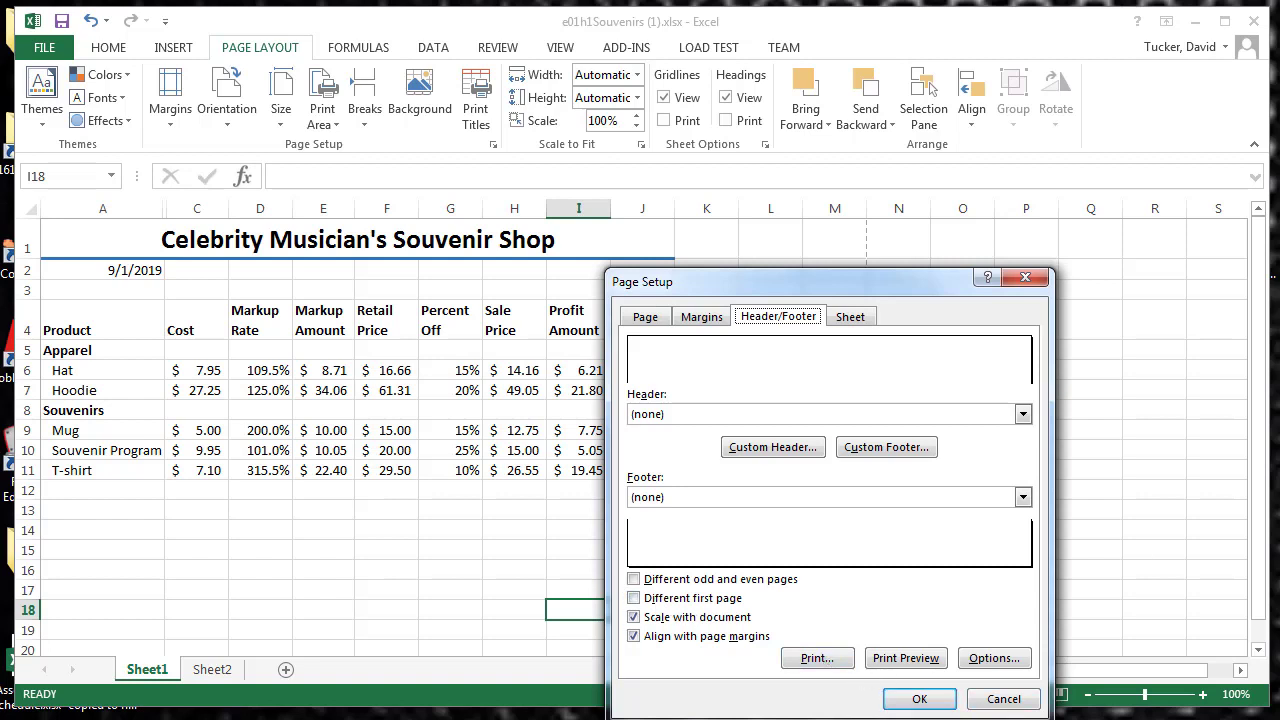
click(720, 366)
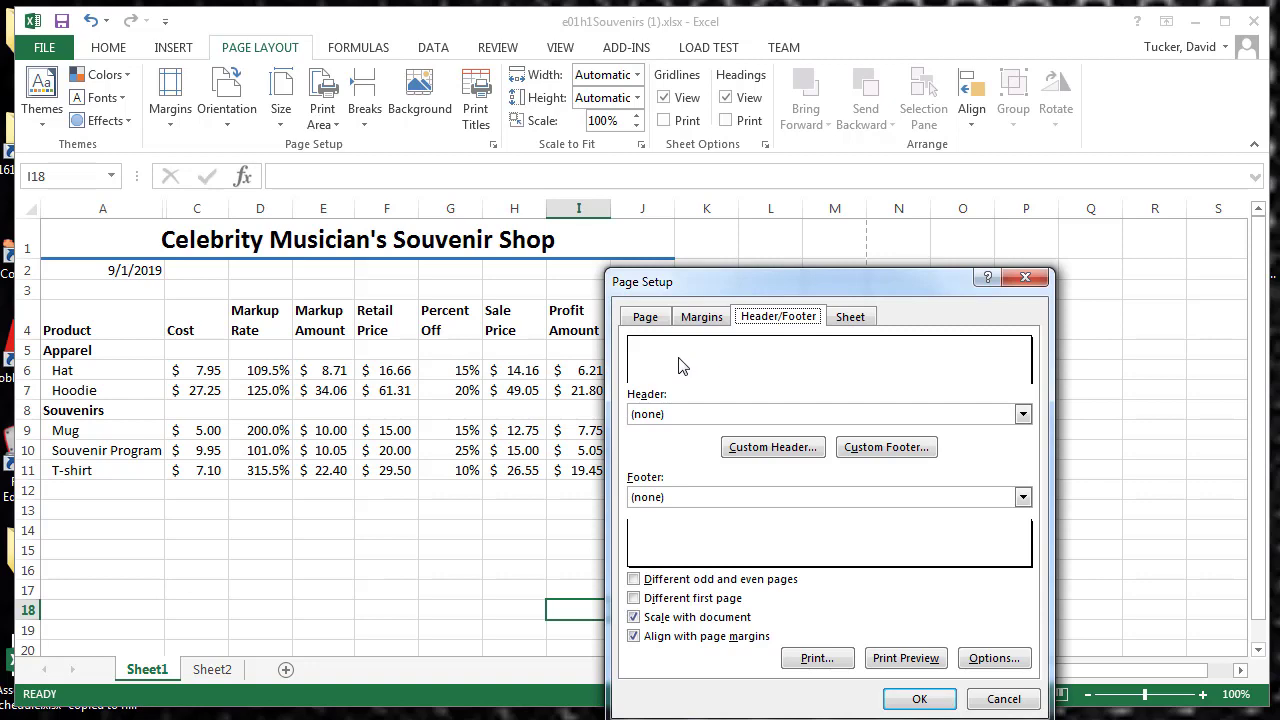
click(787, 447)
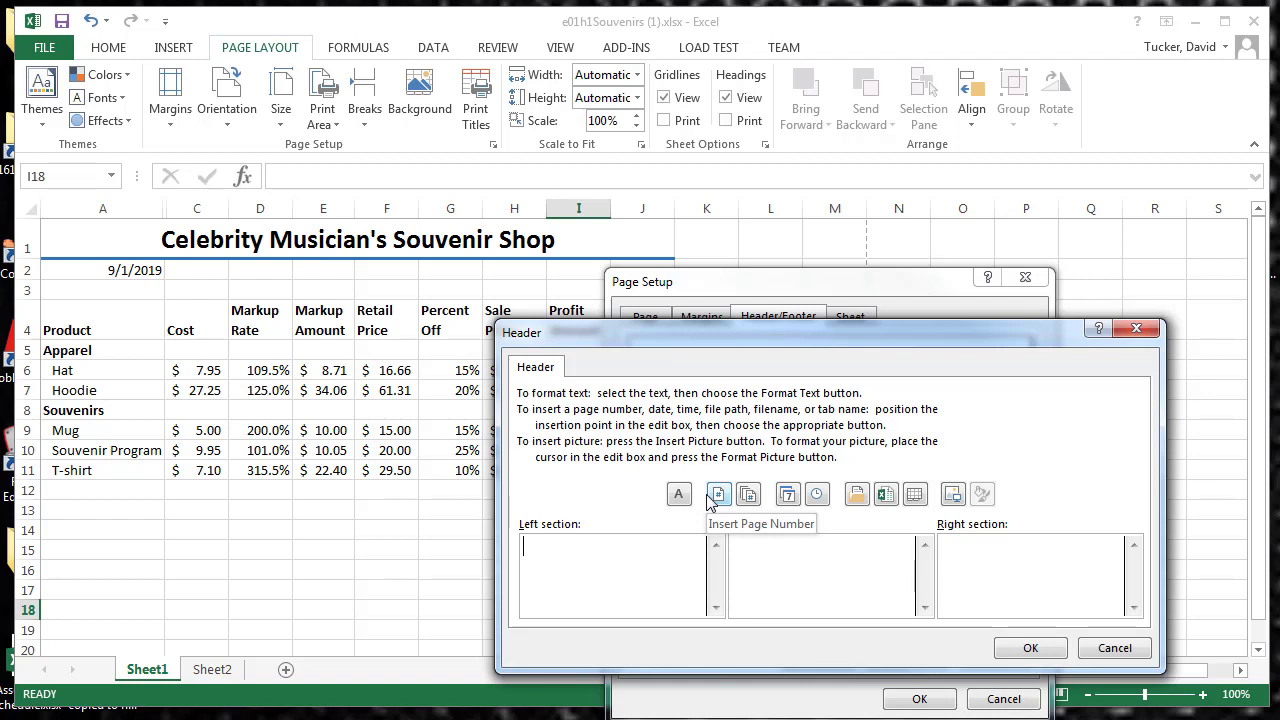
text(Dave Tucker)
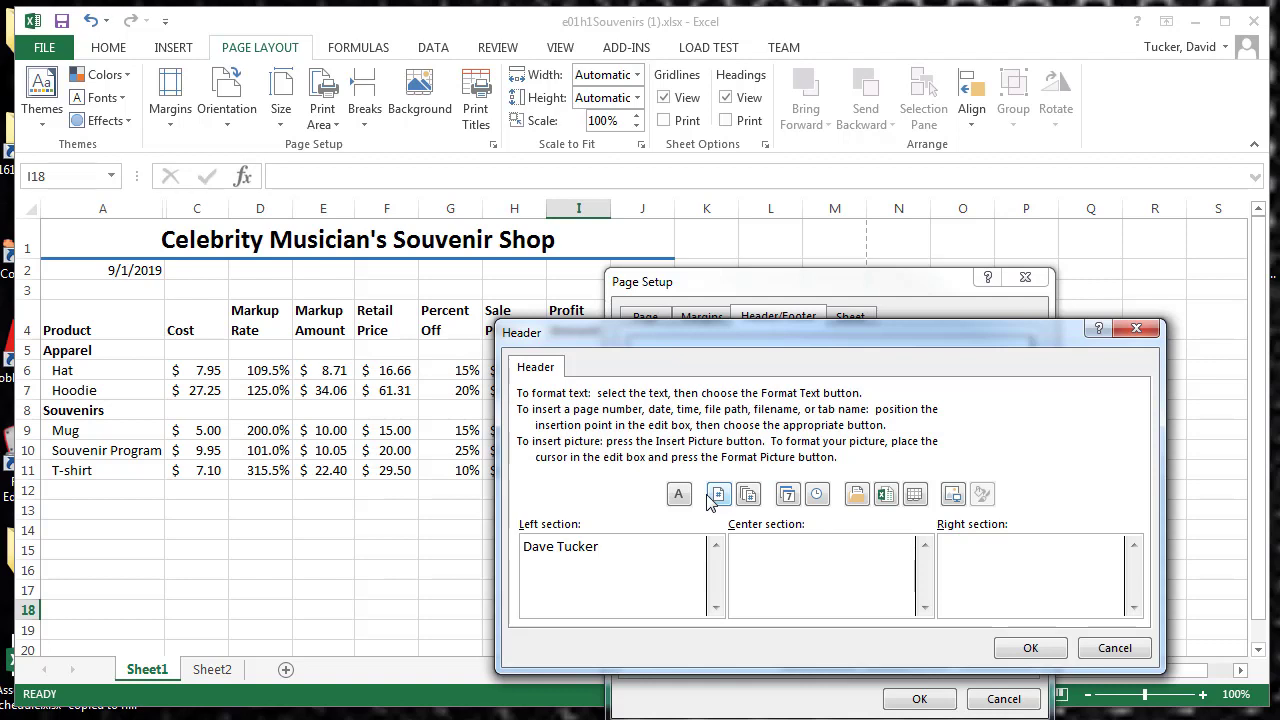
Step: Enter September in the header's center section and insert the file name code in the right section
text(September)
click(886, 497)
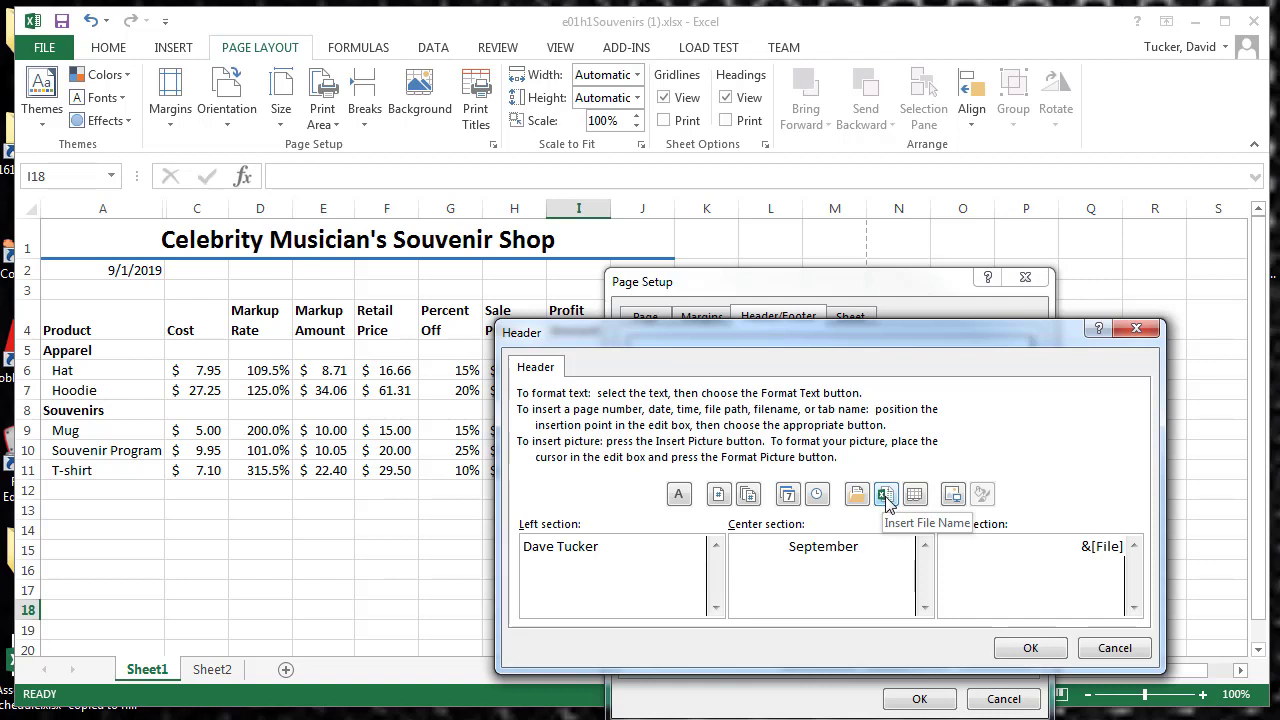
Step: Try the date and page number codes after the file name in the header's right section, and delete both codes
click(789, 495)
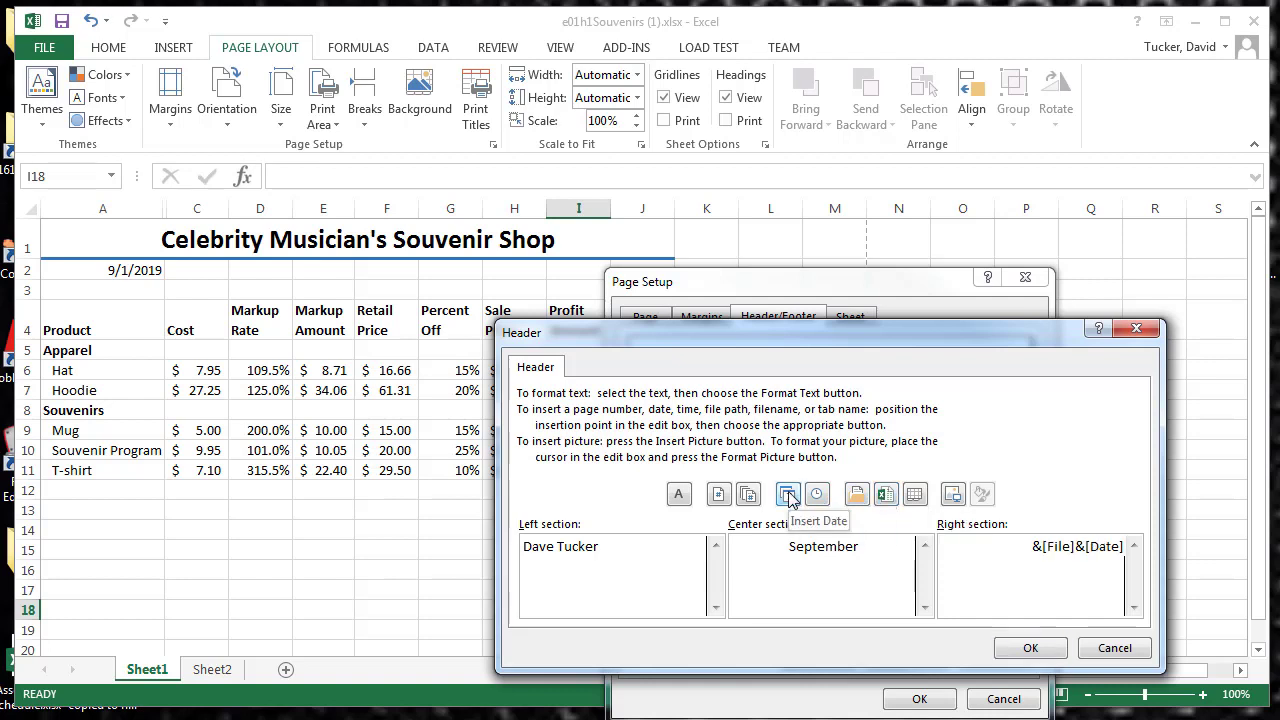
click(719, 496)
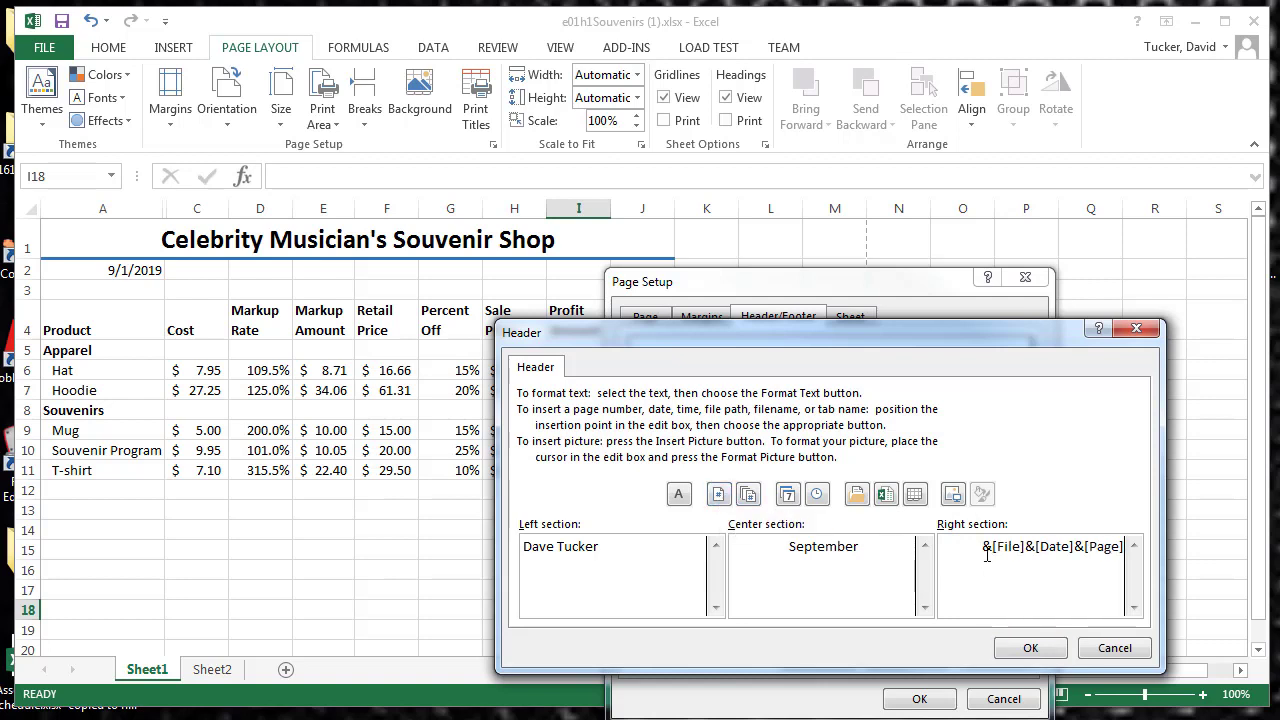
drag(1025, 548, 1128, 550)
key(Delete)
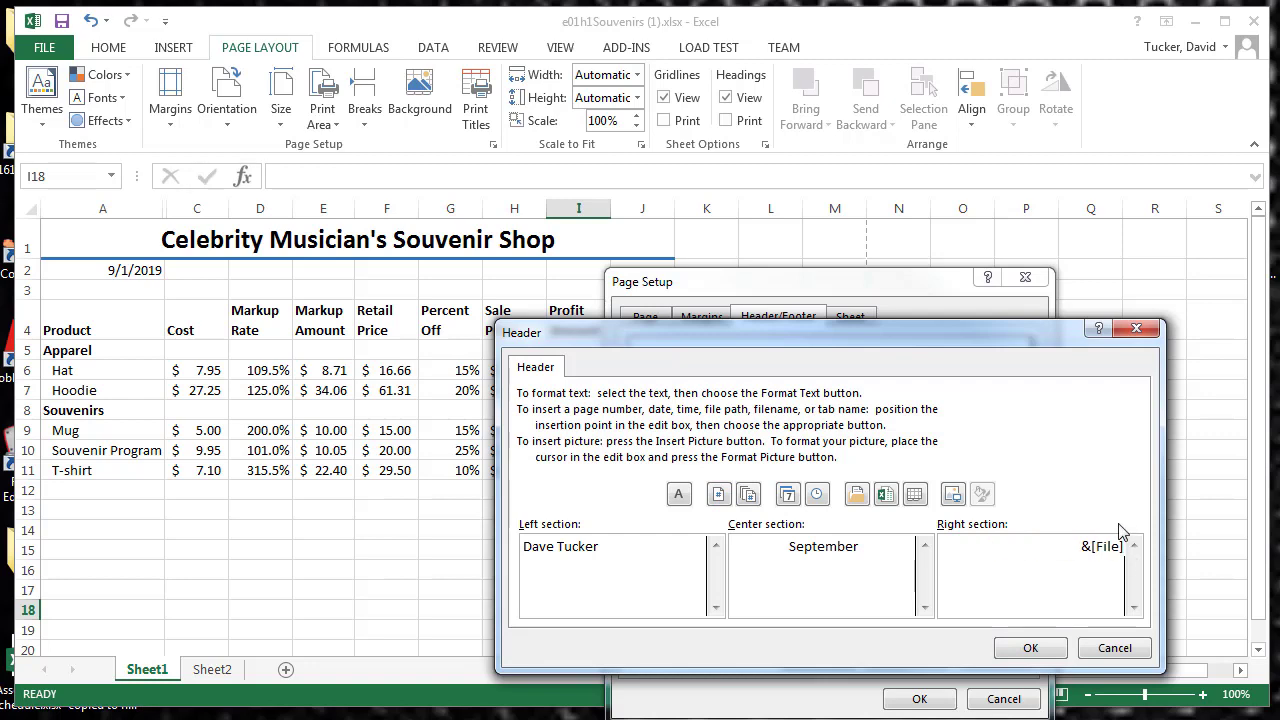
Step: Confirm the custom header and check it in the print preview, then return to the worksheet
click(1038, 649)
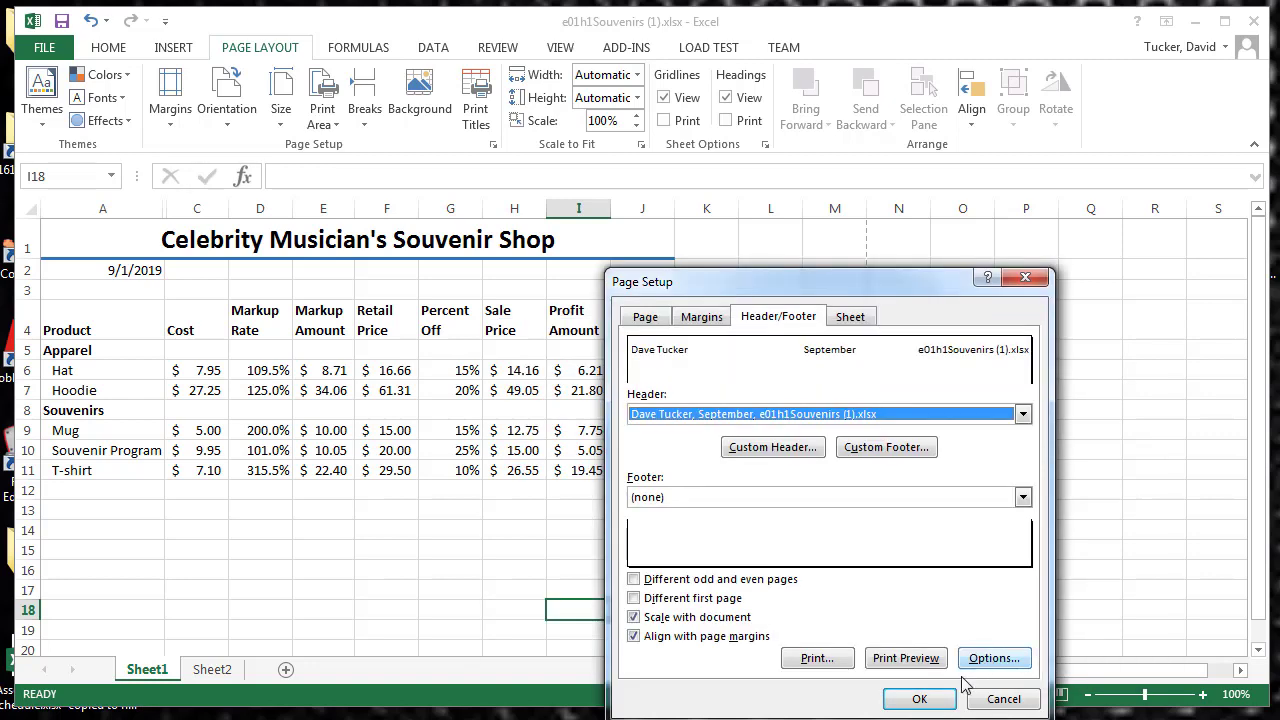
click(924, 659)
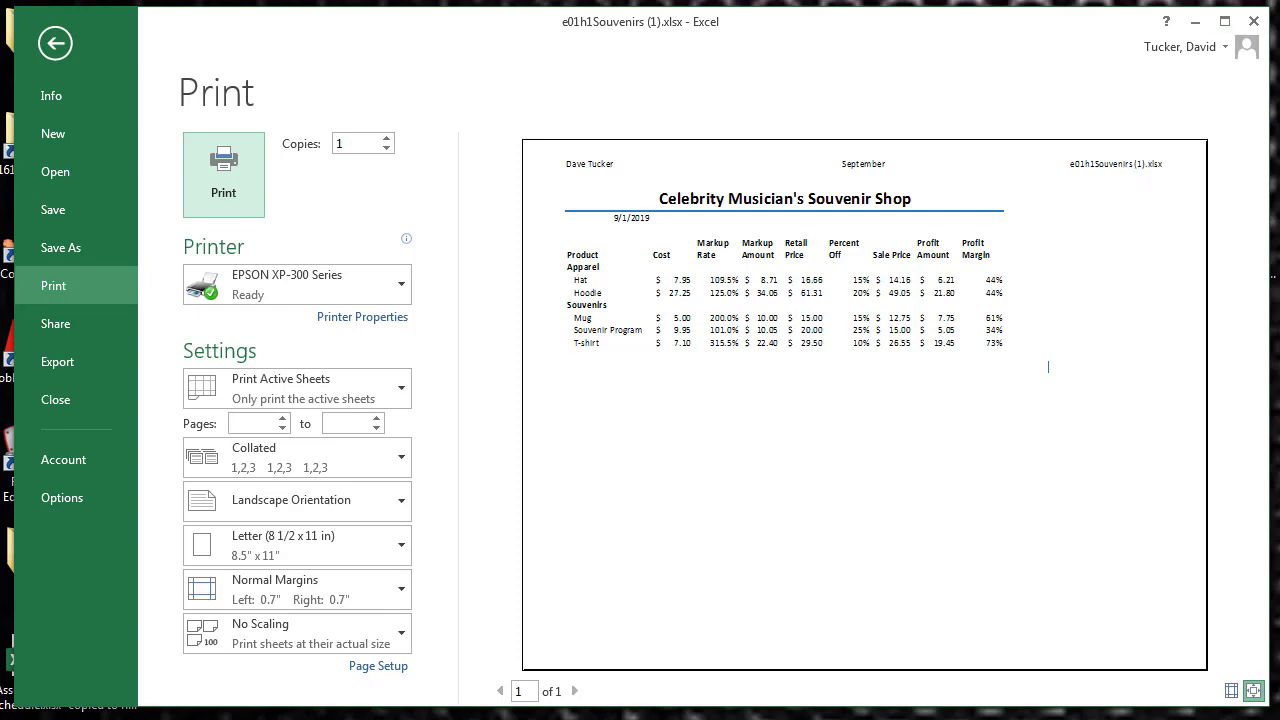
key(Escape)
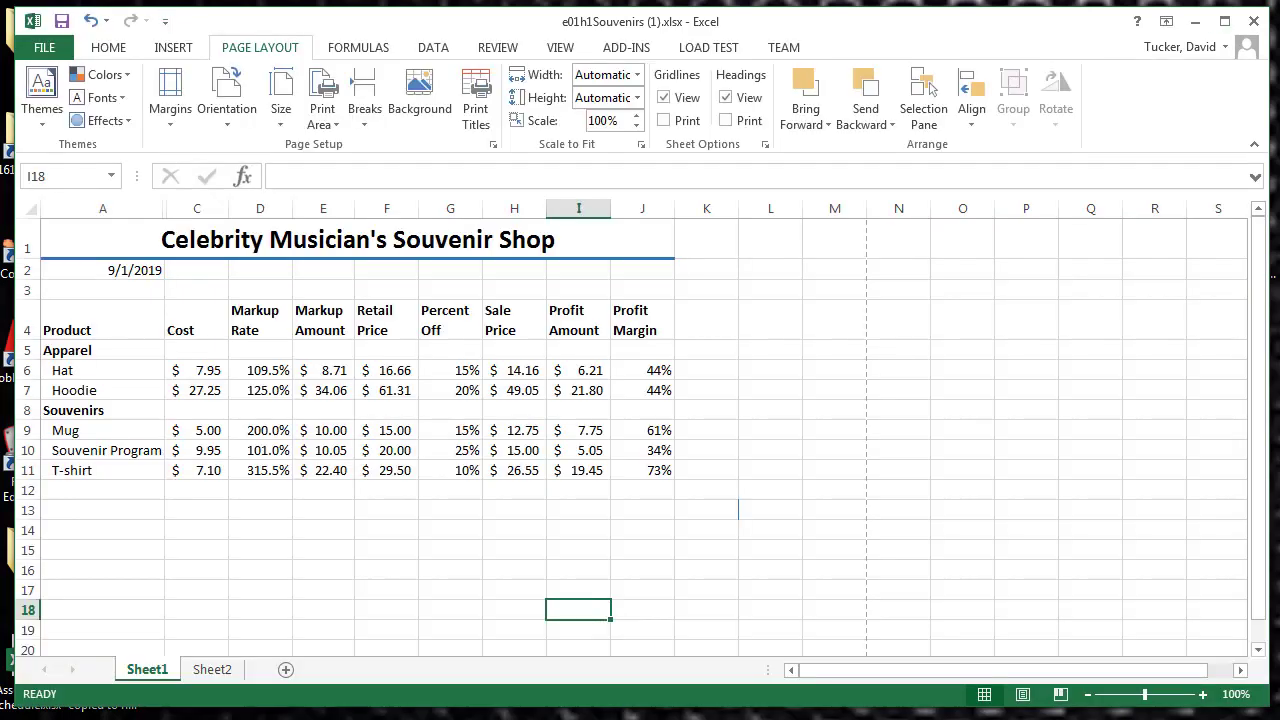